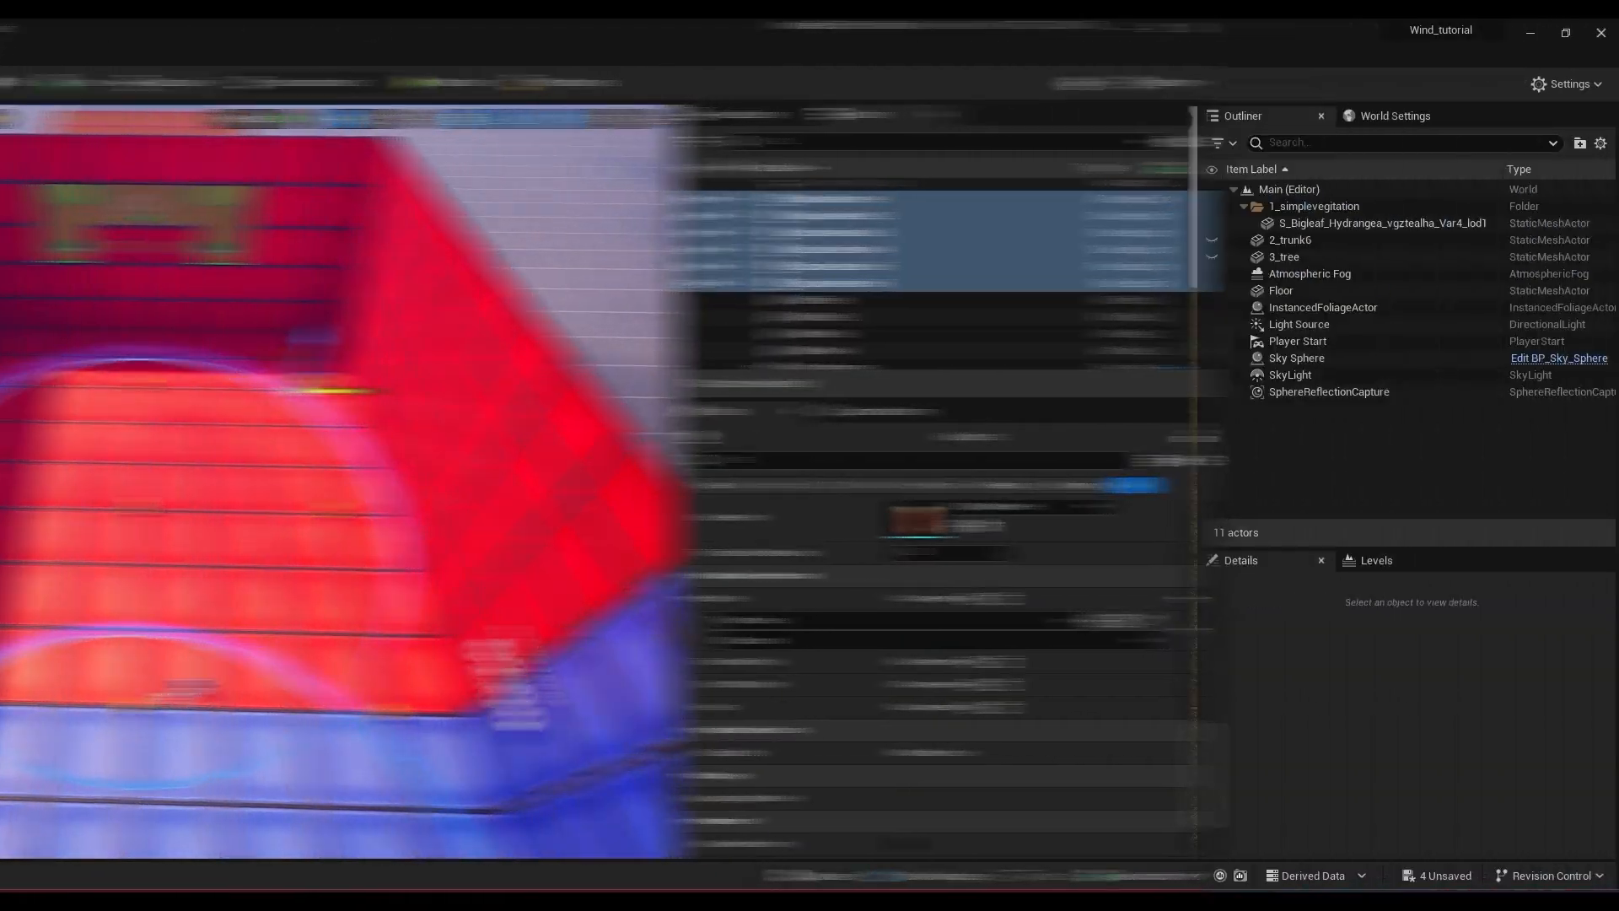
Open the M_vegetation material from the Masters folder and bring its World Position Offset input into view
key("ctrl+space")
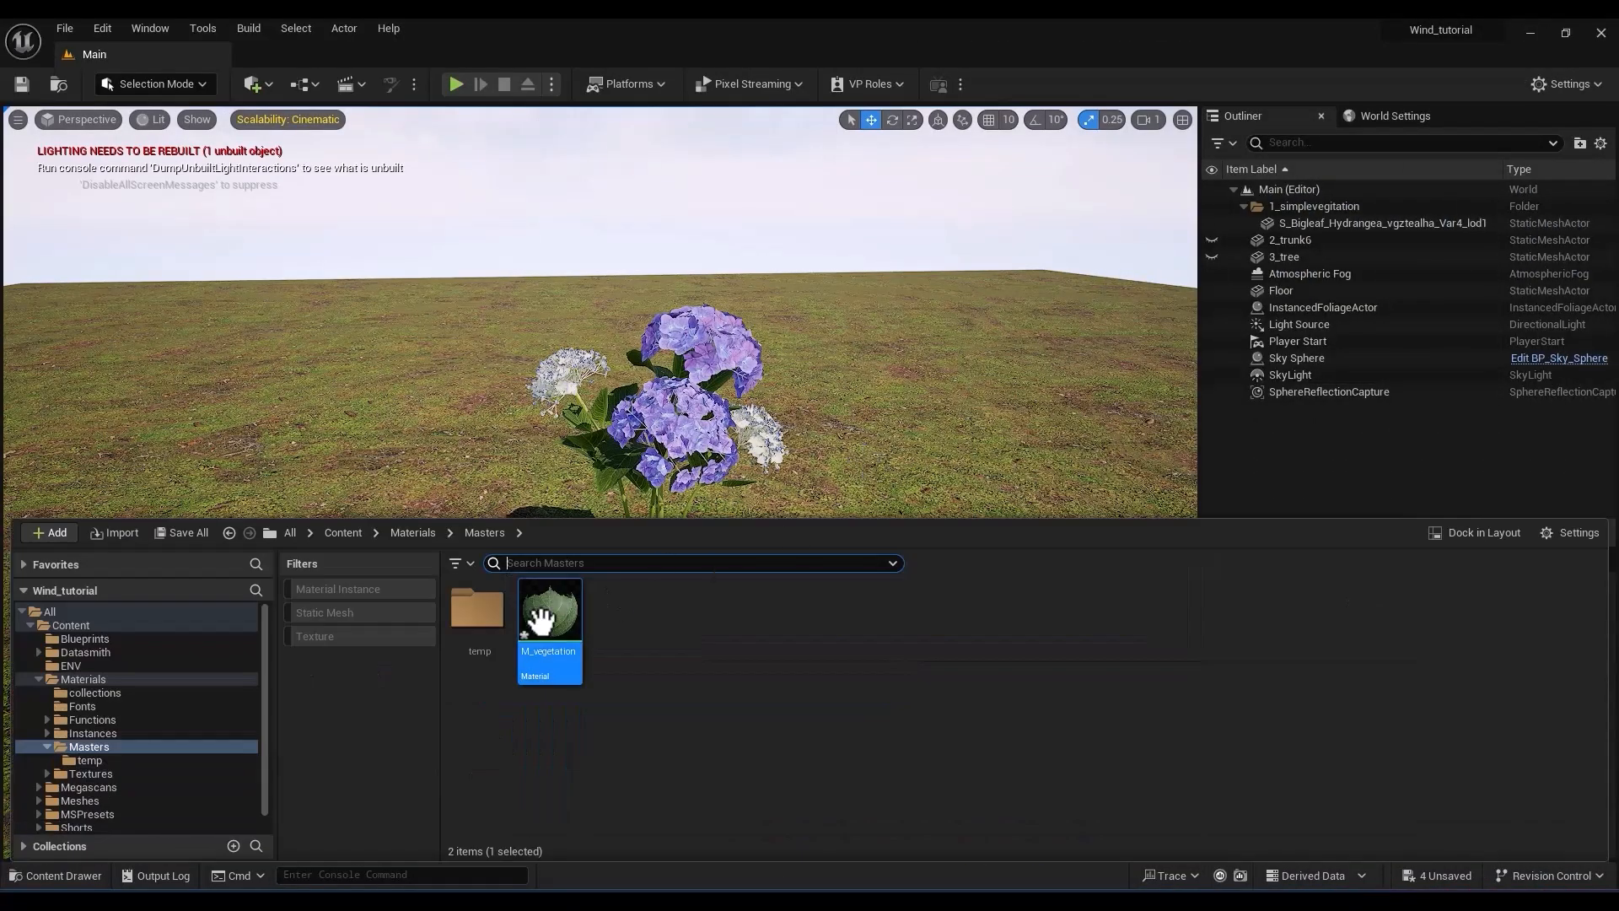
double_click(541, 622)
scroll(560, 432, "down", 8)
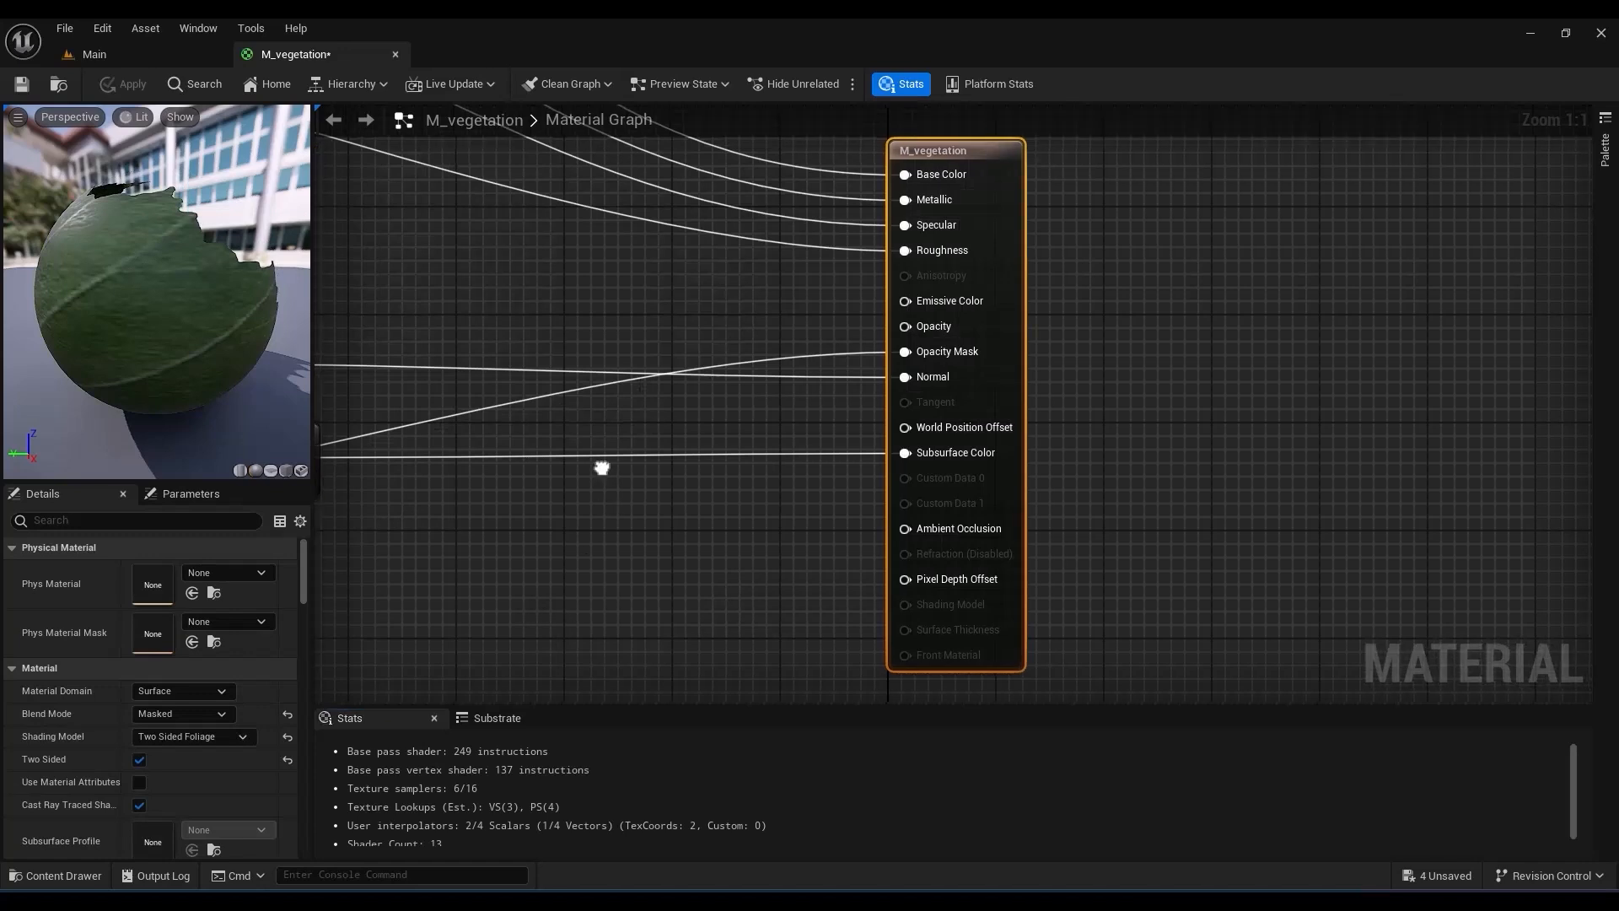
scroll(1030, 518, "up", 6)
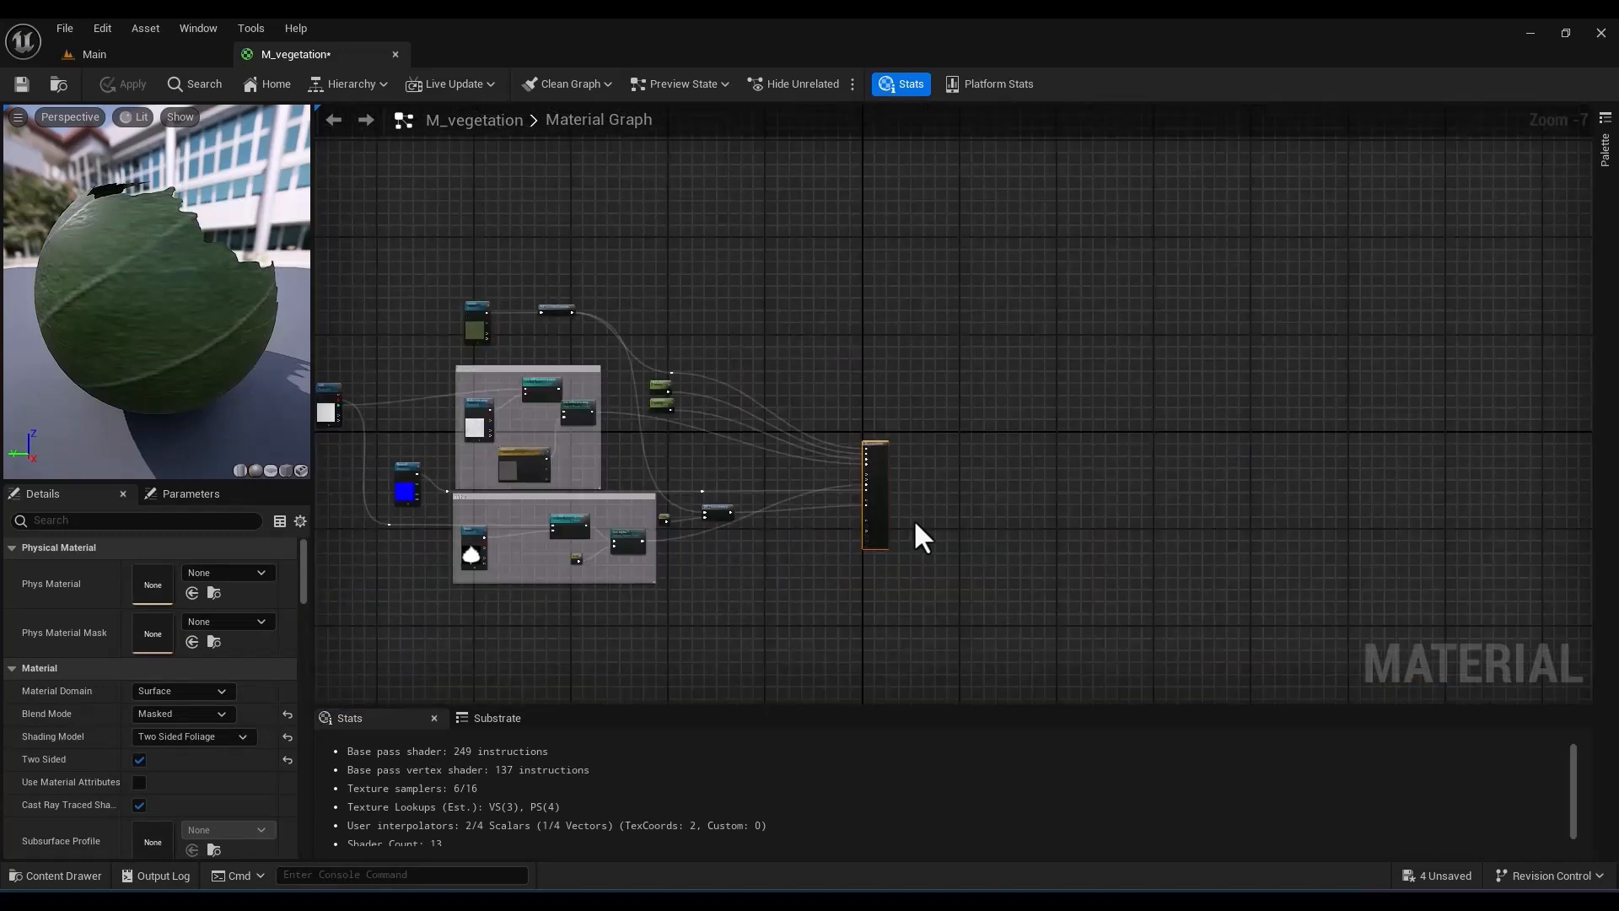
right_click_drag(913, 518, 1100, 498)
scroll(1097, 494, "up", 1)
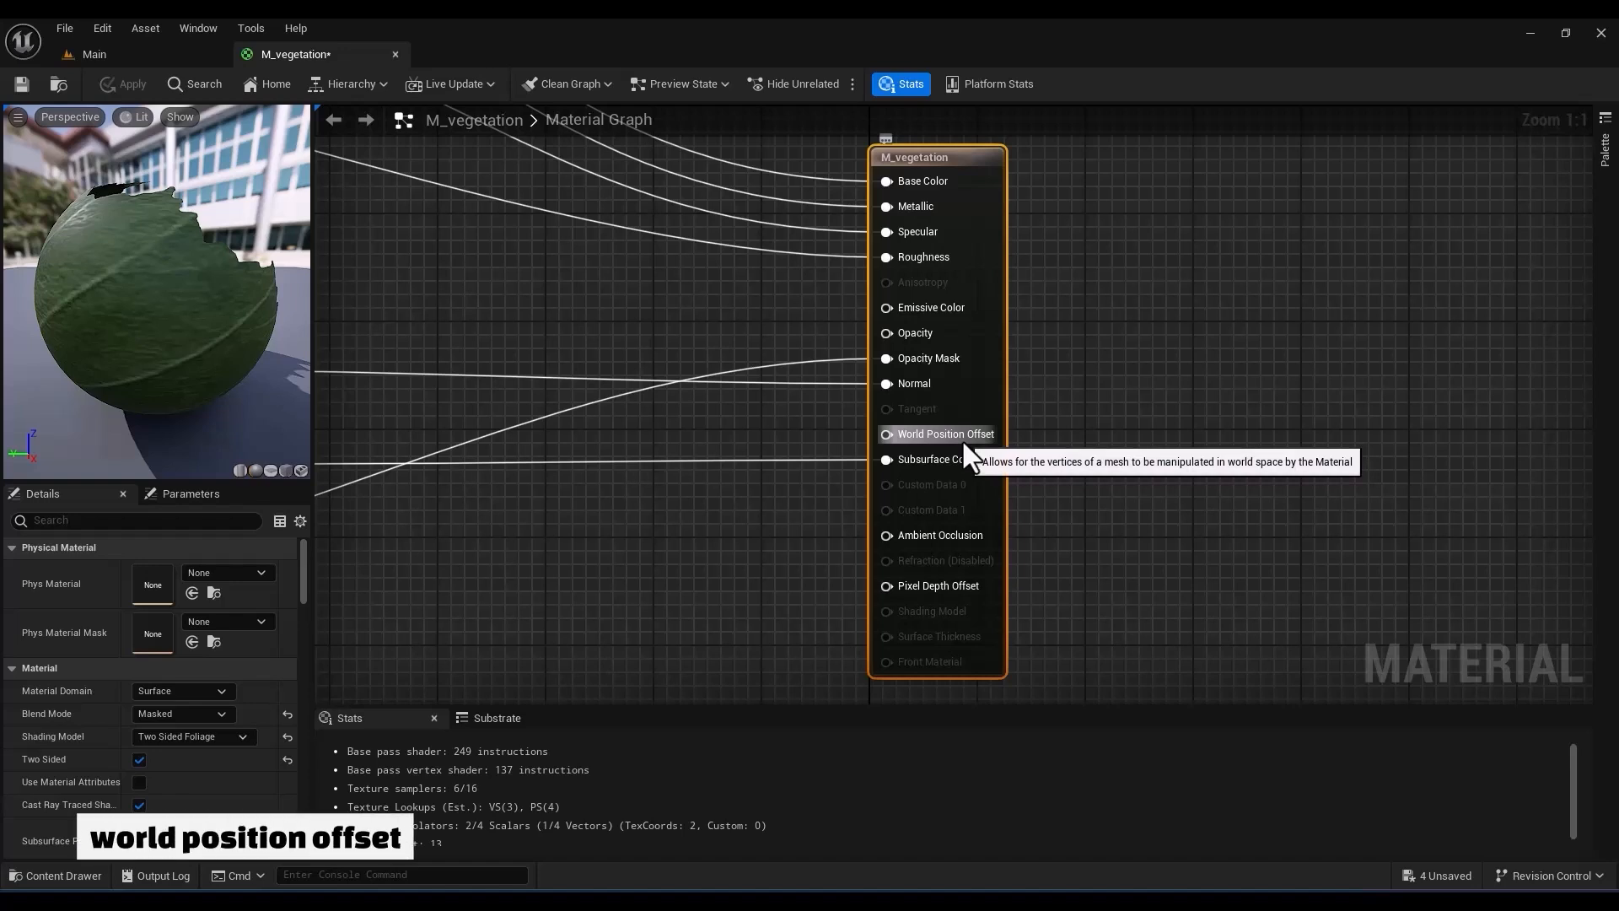
Add a SimpleGrassWind node below MF_Translucency and connect its Result to the material's World Position Offset
right_click_drag(685, 612, 1104, 507)
right_click(886, 507)
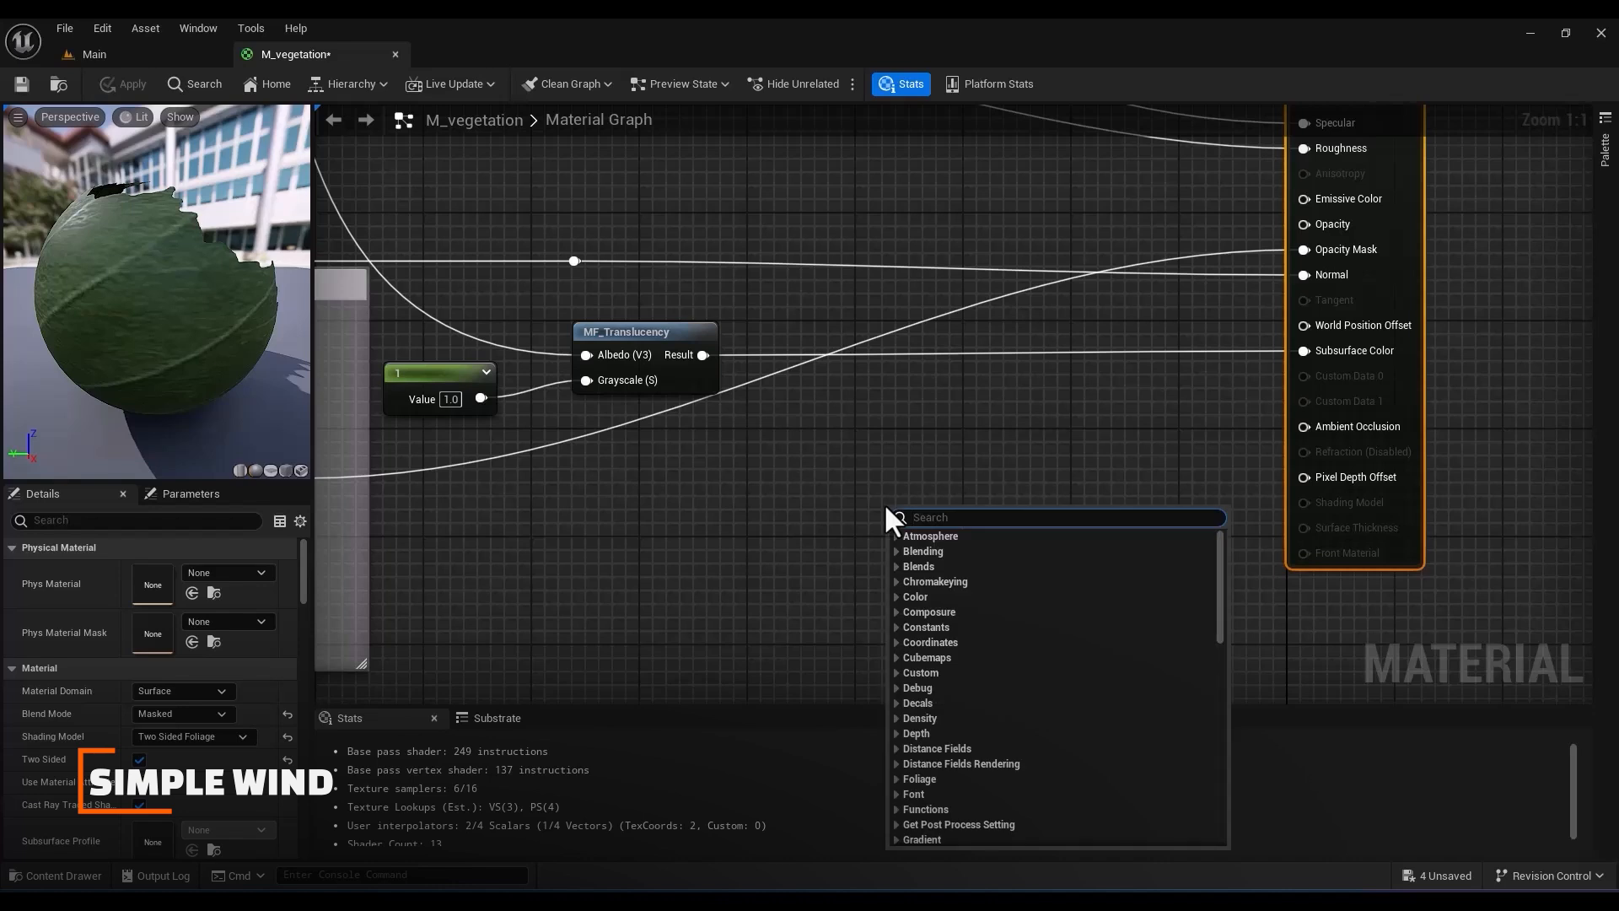
type("simp")
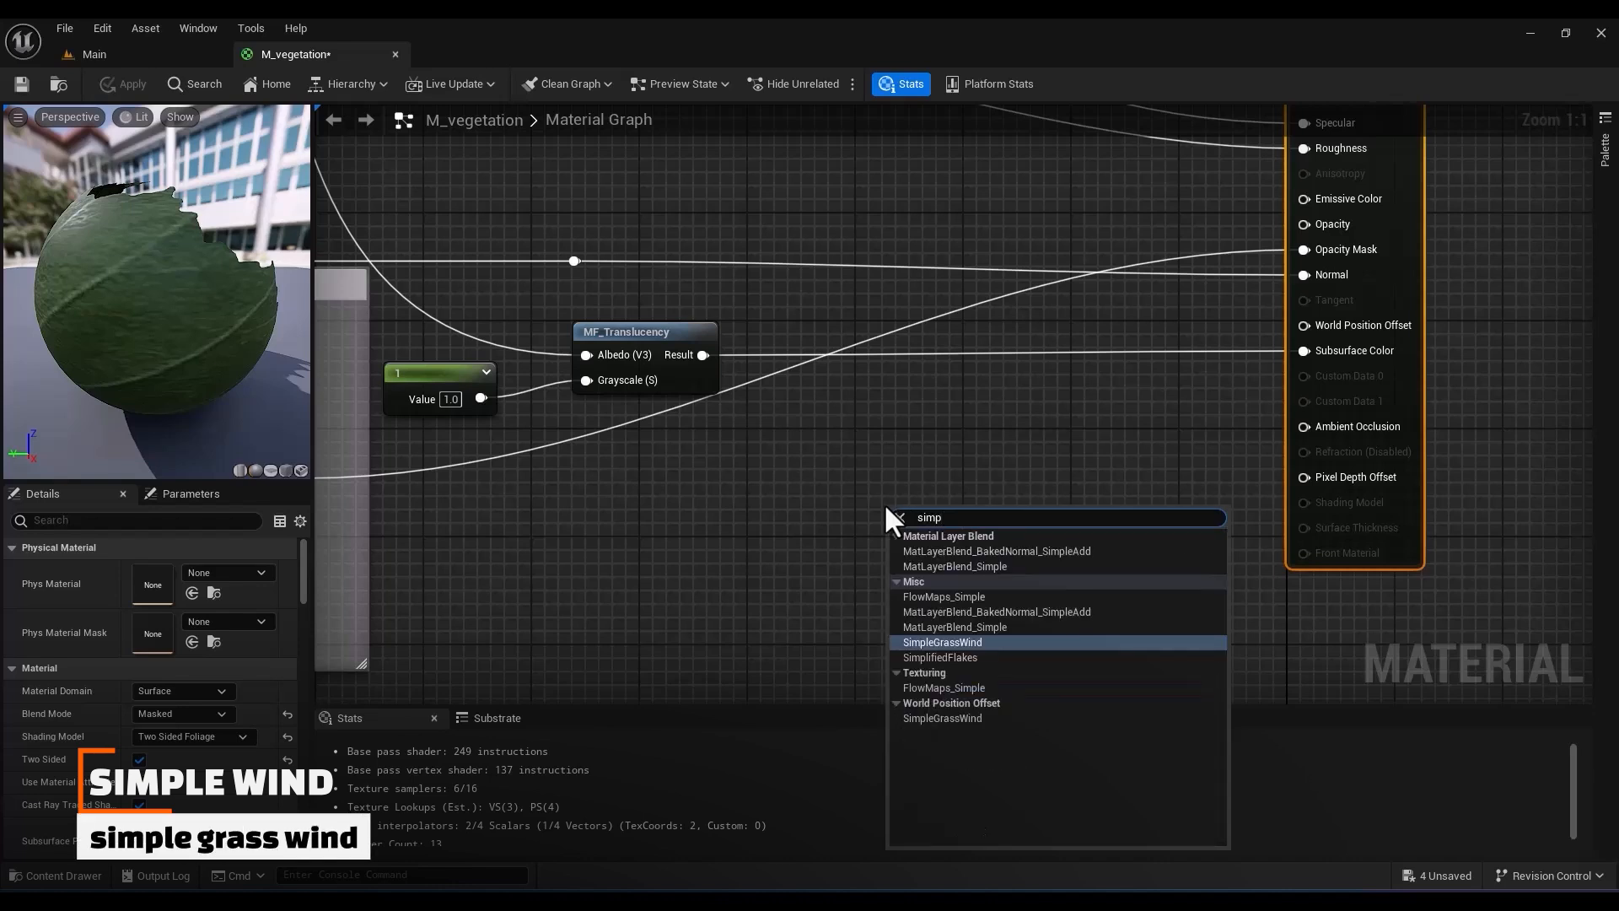
left_click(971, 641)
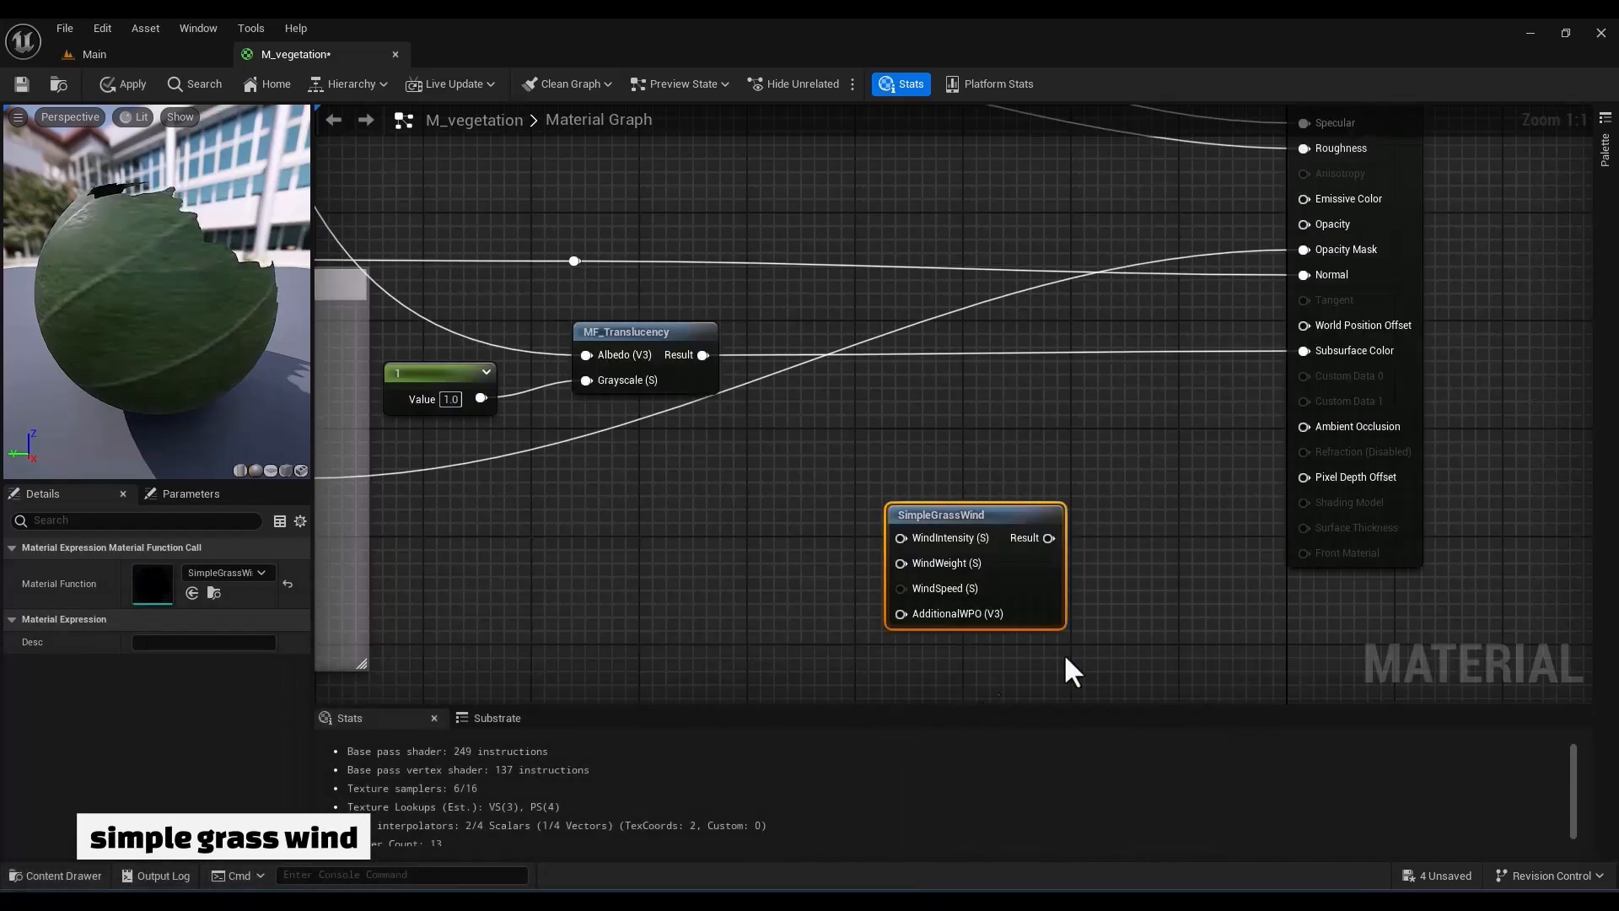
right_click_drag(1174, 644, 1144, 614)
left_click_drag(1018, 509, 1273, 298)
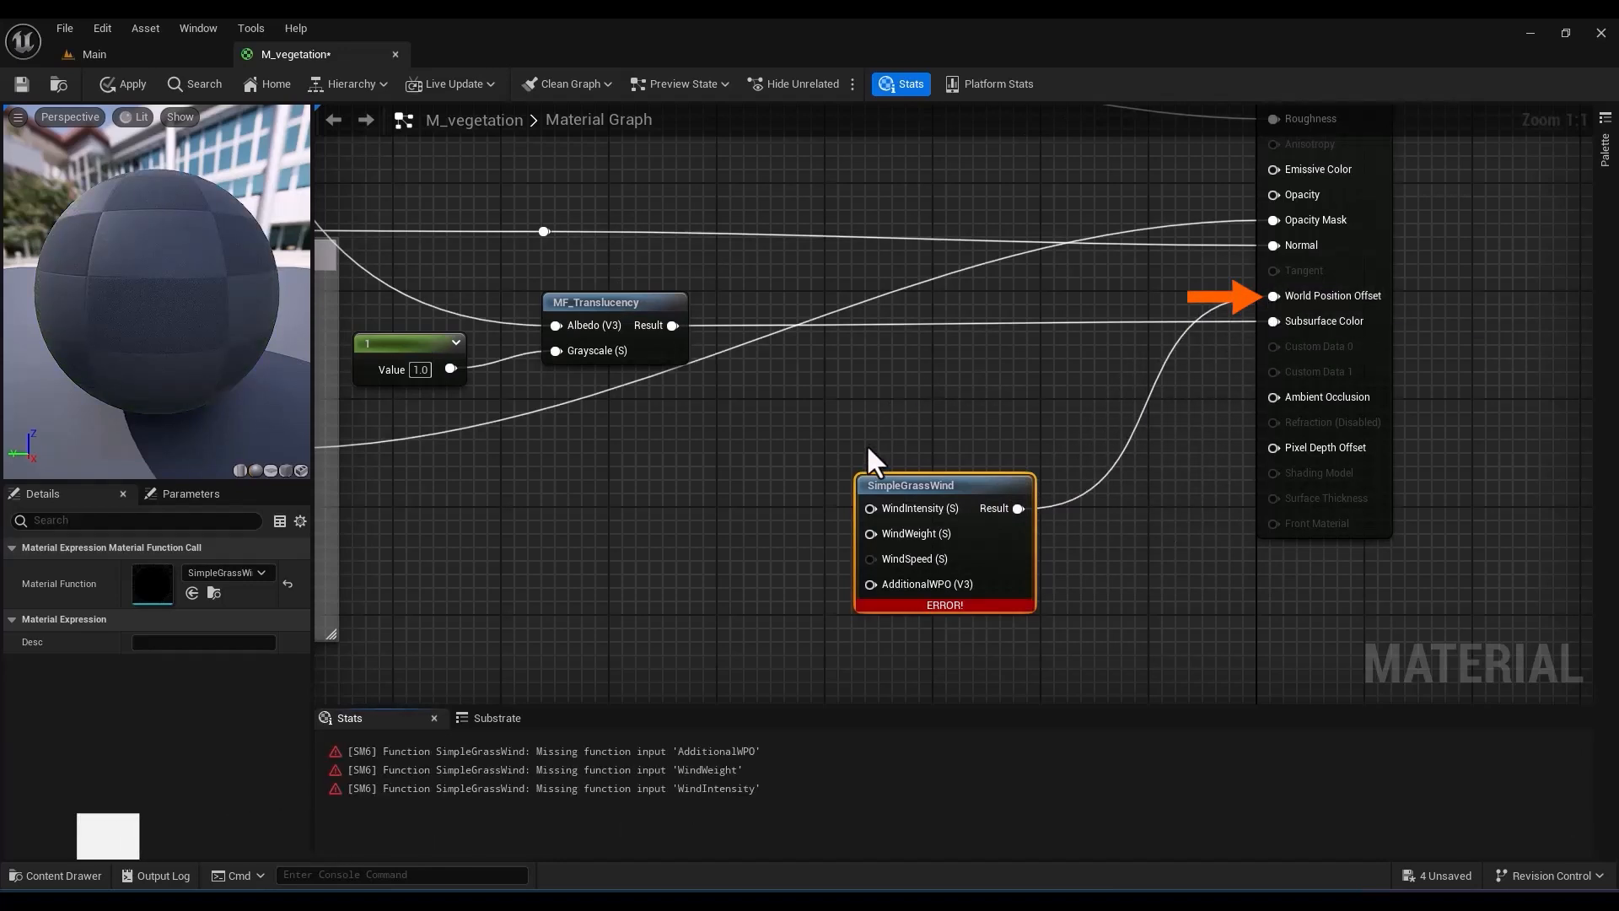
Promote the WindIntensity and WindWeight inputs of SimpleGrassWind to parameters
right_click(870, 508)
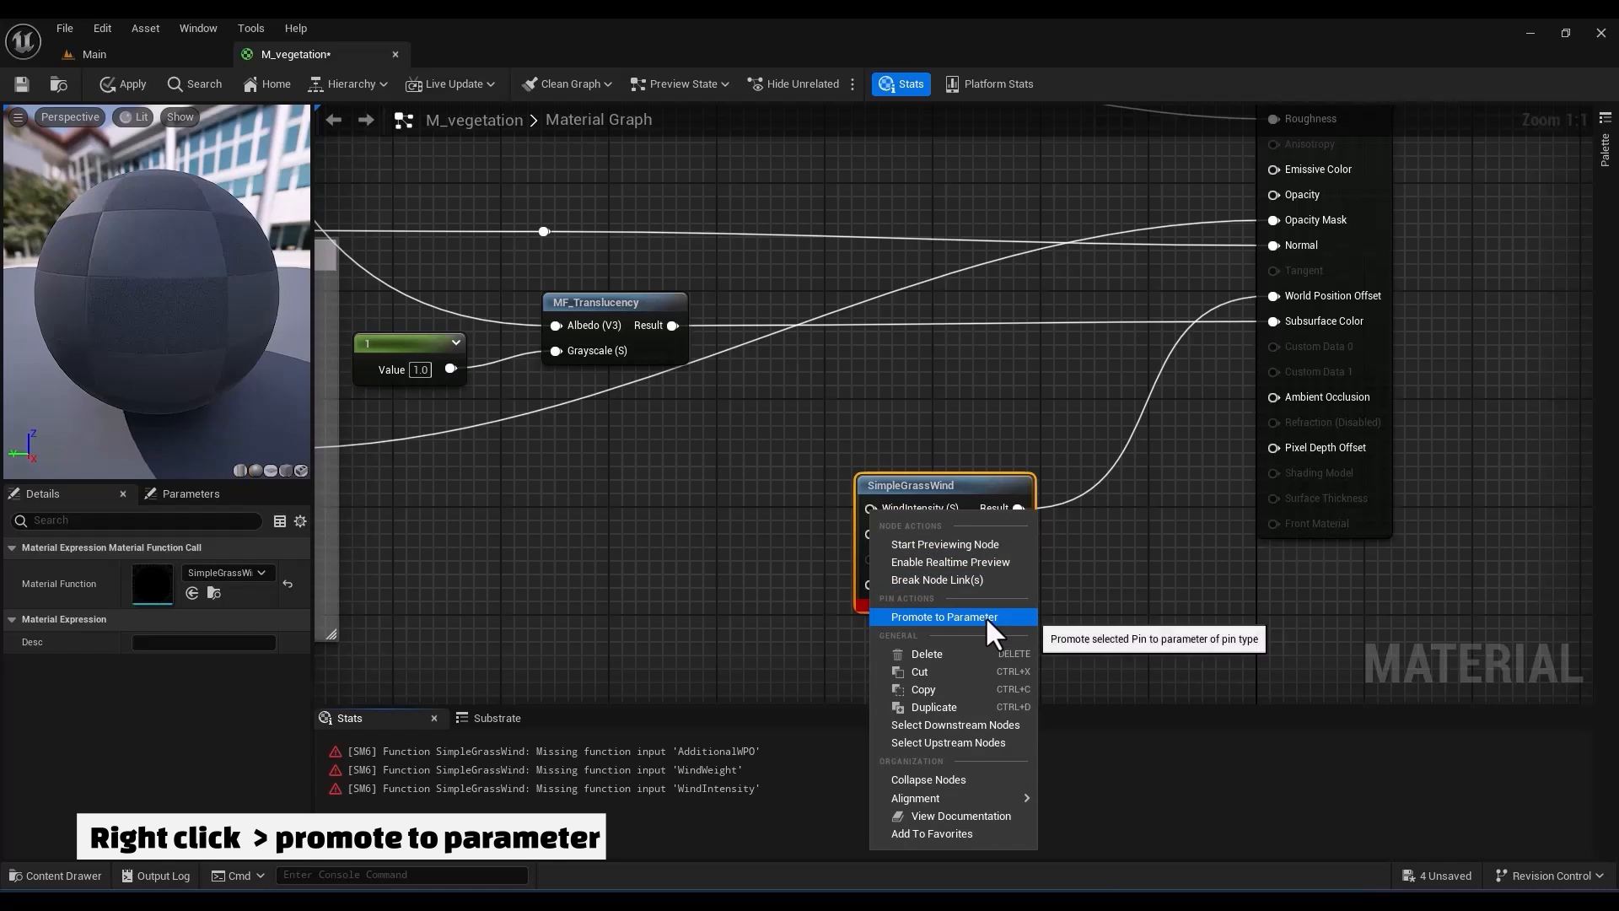
left_click(986, 616)
left_click_drag(840, 503, 700, 472)
right_click(895, 537)
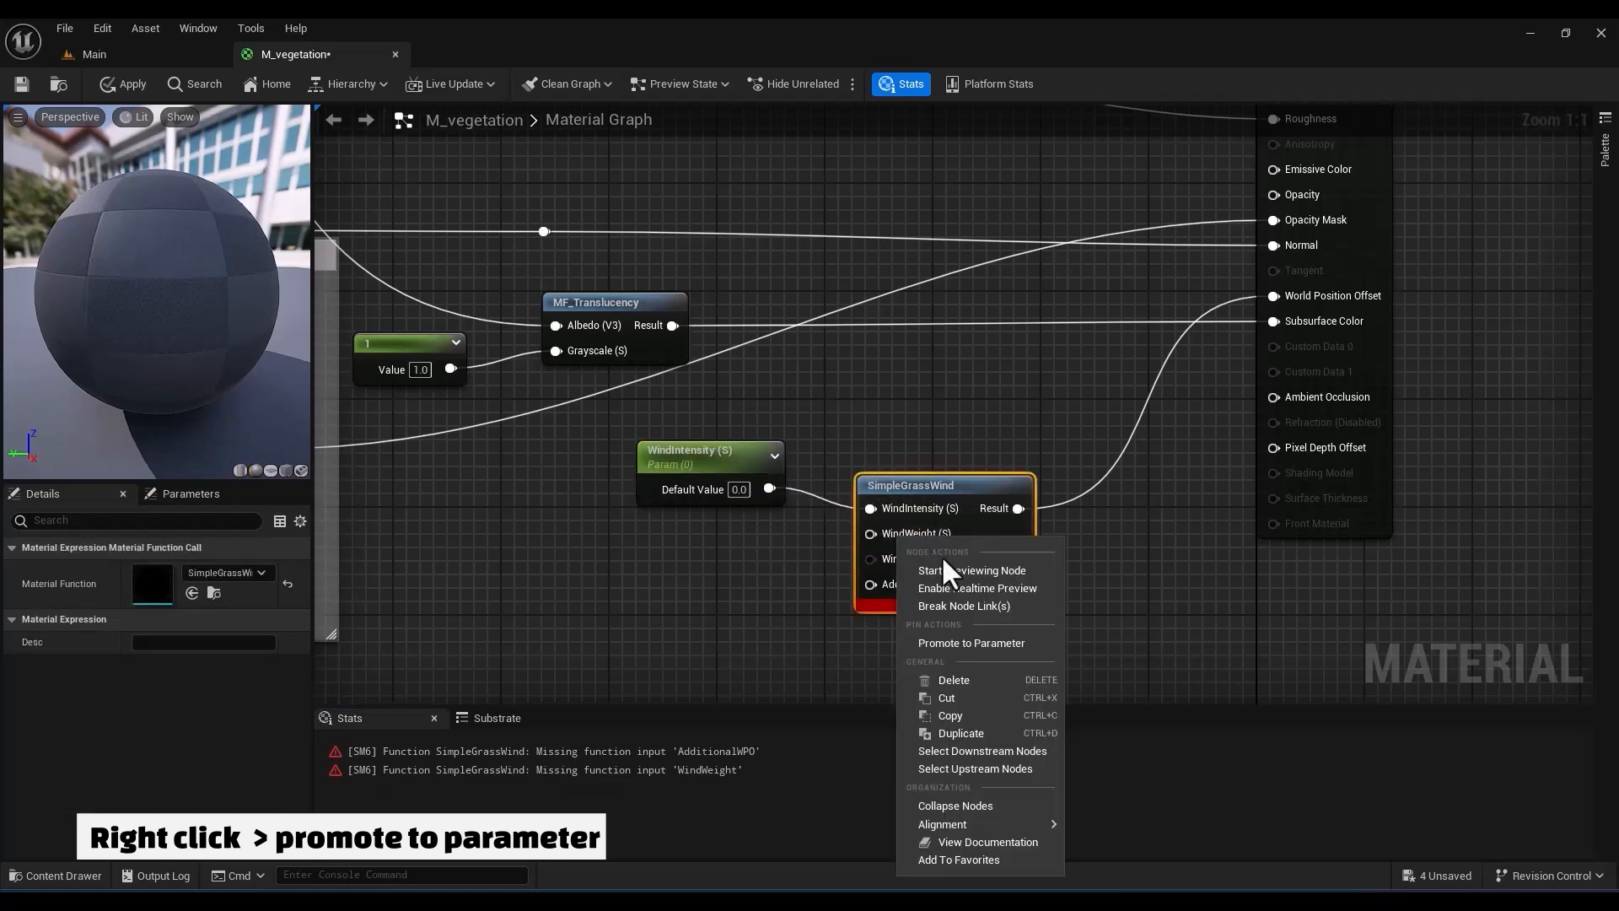
left_click(934, 642)
Promote the WindSpeed and AdditionalWPO inputs of SimpleGrassWind to parameters, arranging the parameter nodes beside it
right_click(929, 559)
left_click_drag(816, 513, 651, 624)
left_click(970, 328)
right_click(915, 584)
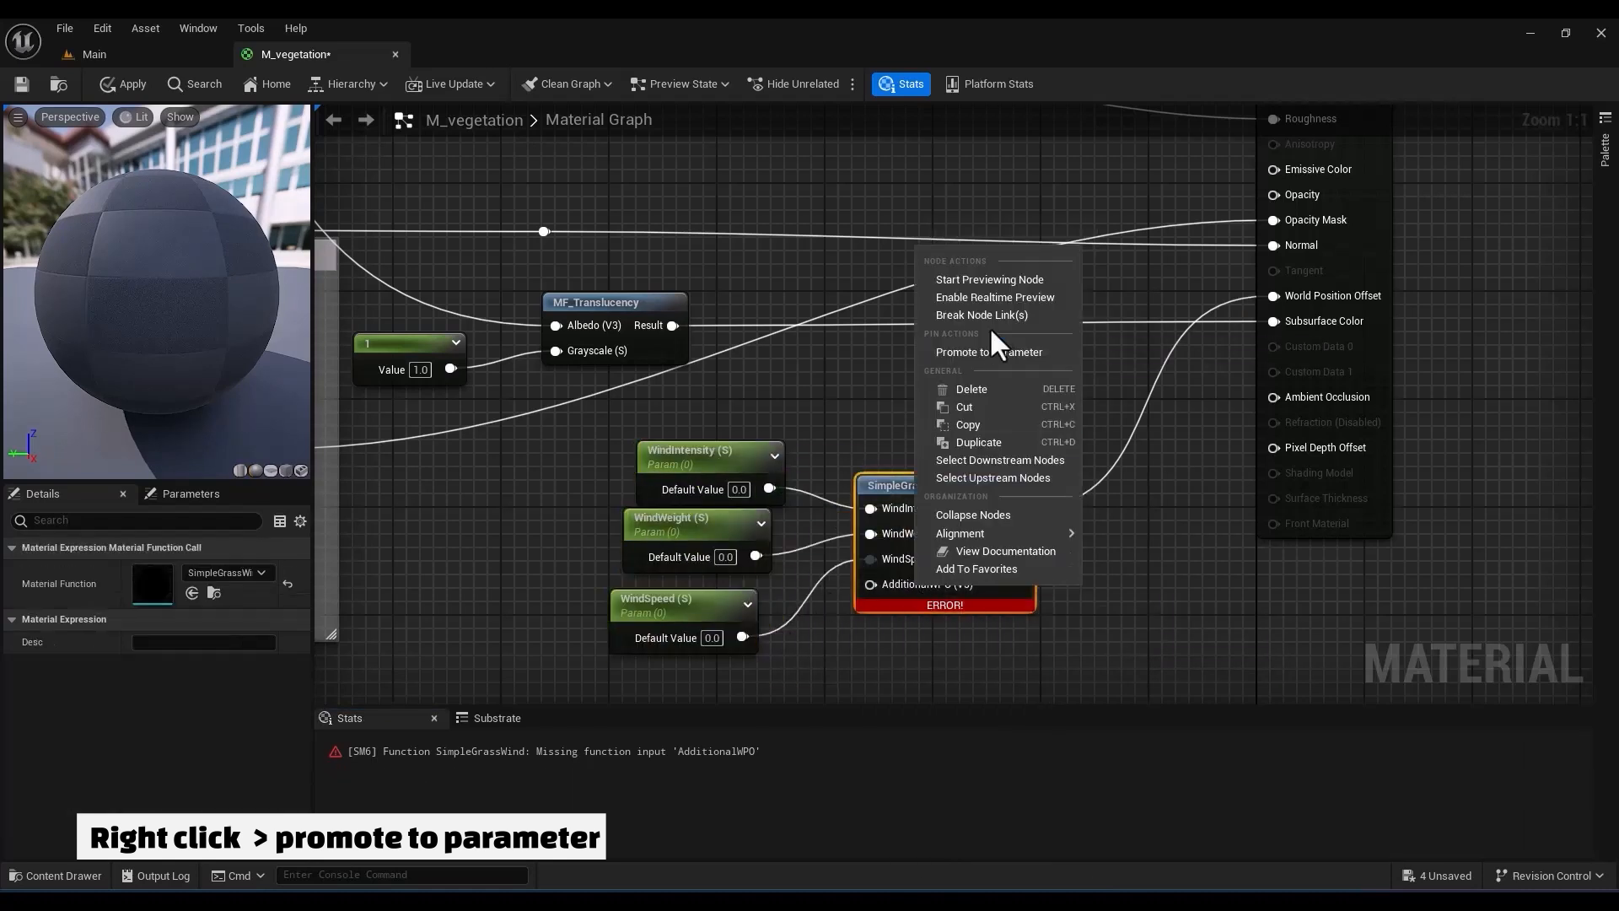
left_click(988, 350)
left_click_drag(803, 510, 636, 698)
Set the defaults of WindIntensity to 0.15, WindWeight to 0.5 and WindSpeed to 0.5, and check the wind in the Main level
right_click_drag(863, 674, 951, 538)
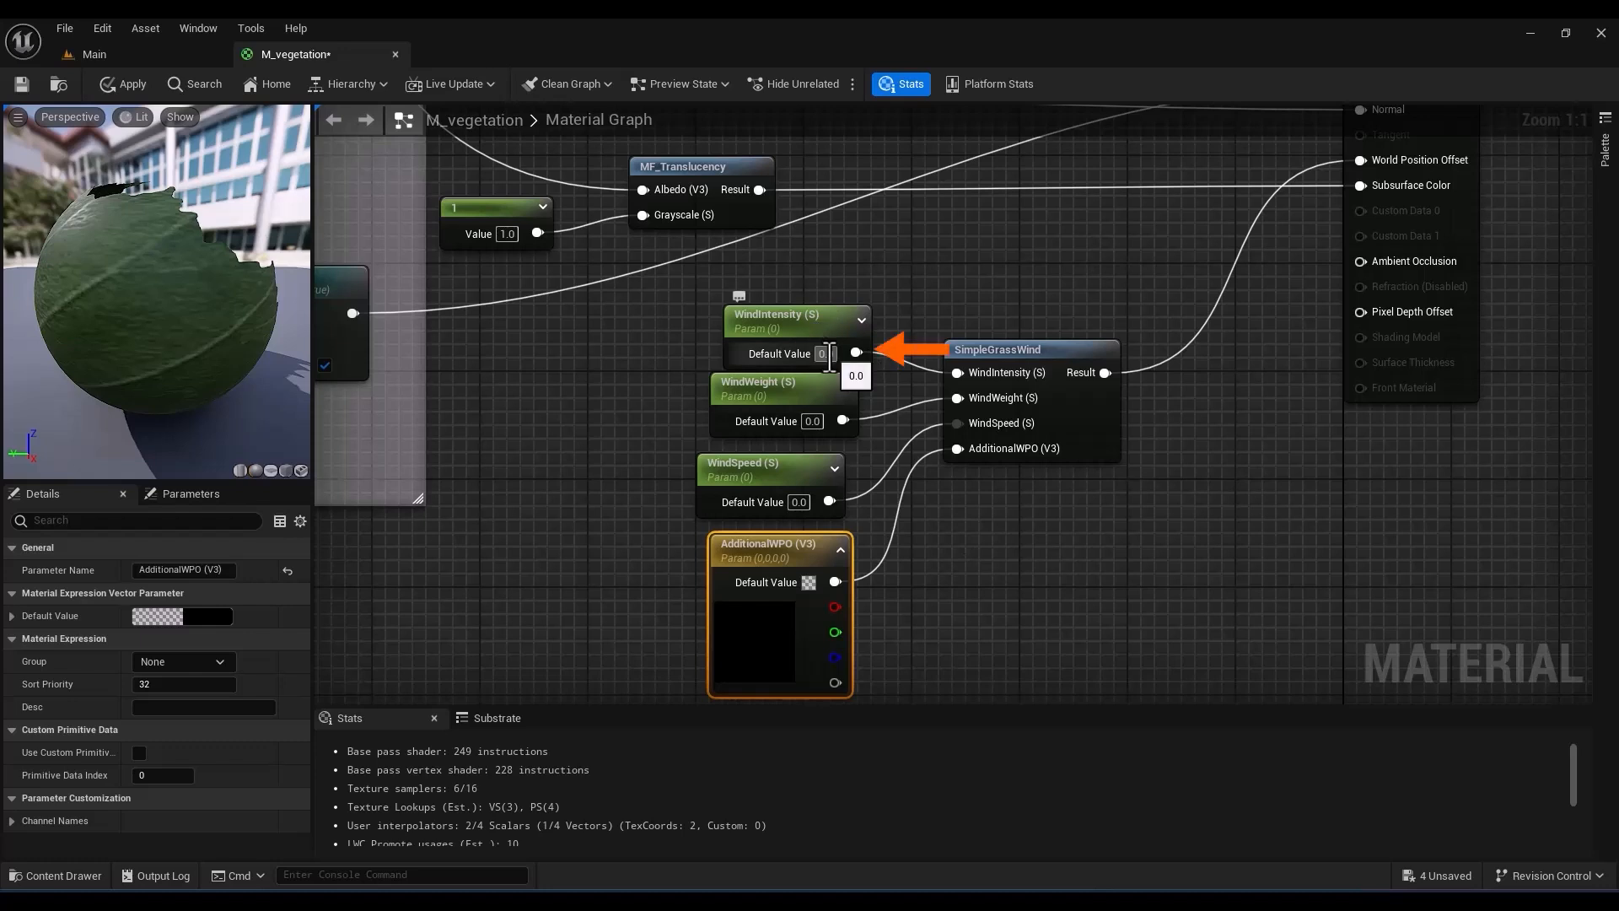
type("0.5")
left_click(812, 421)
type("0.5")
key("Return")
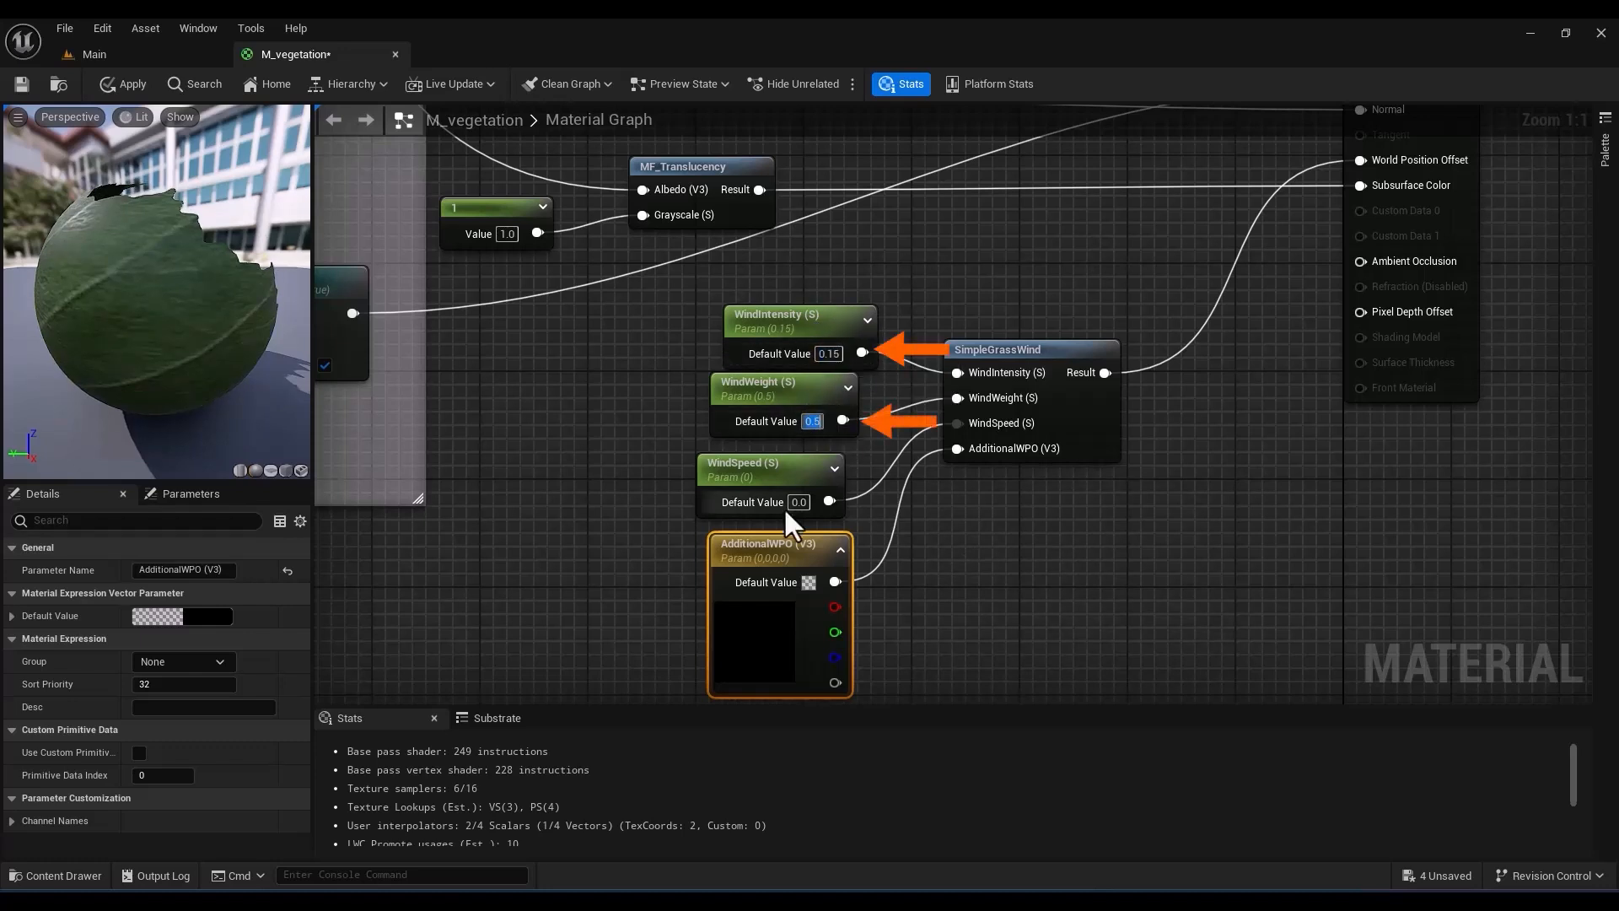
left_click(797, 502)
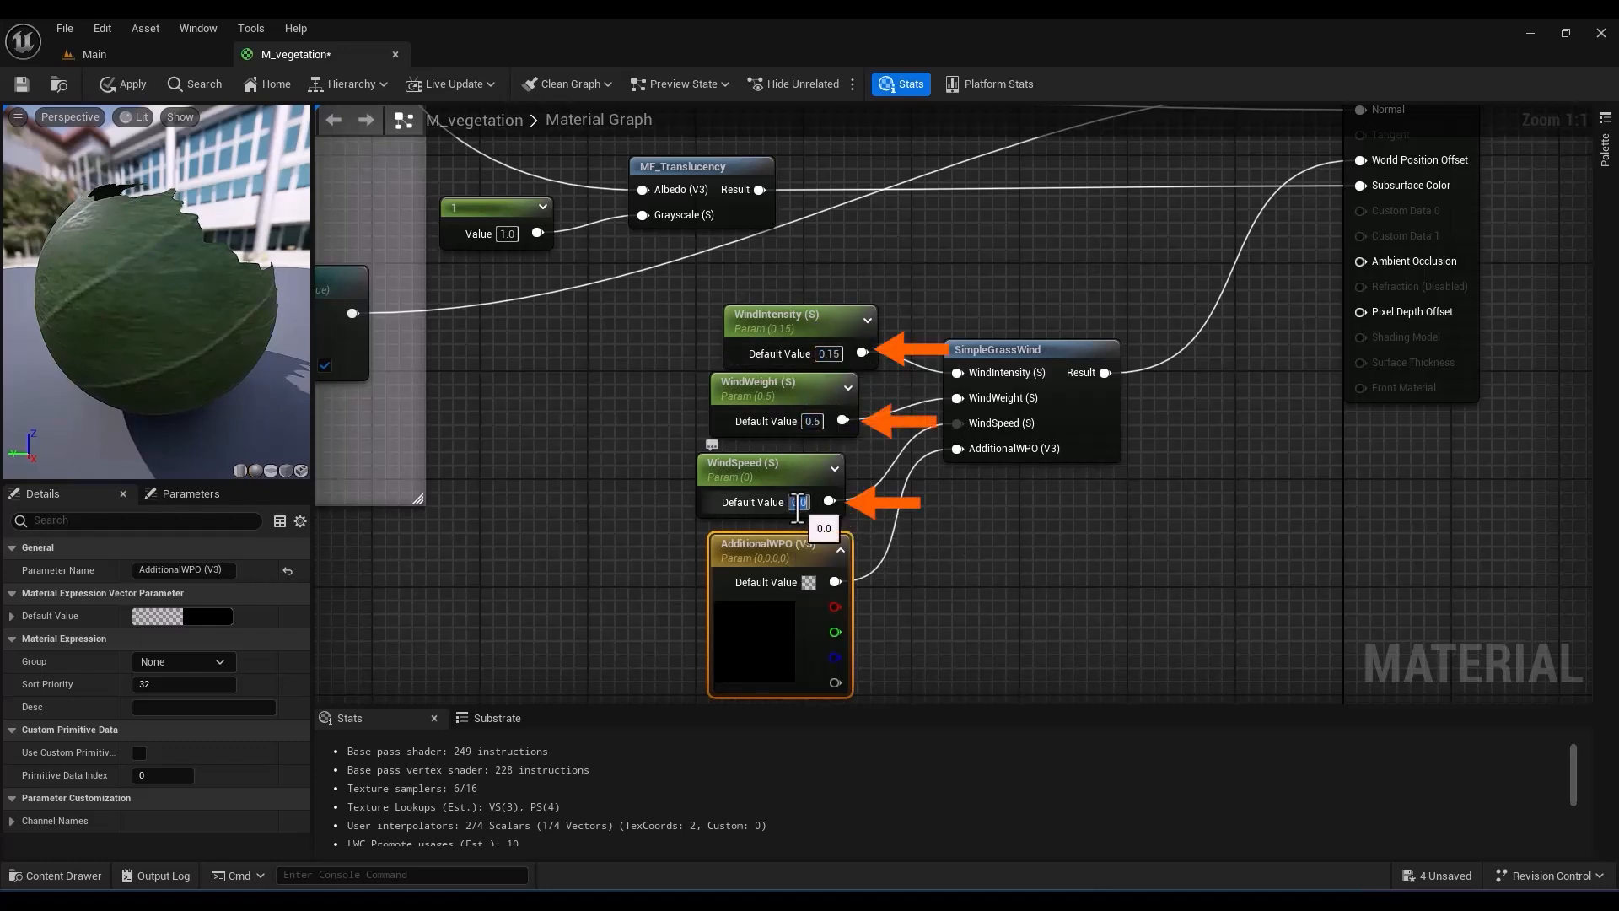
left_click(1044, 543)
left_click(98, 53)
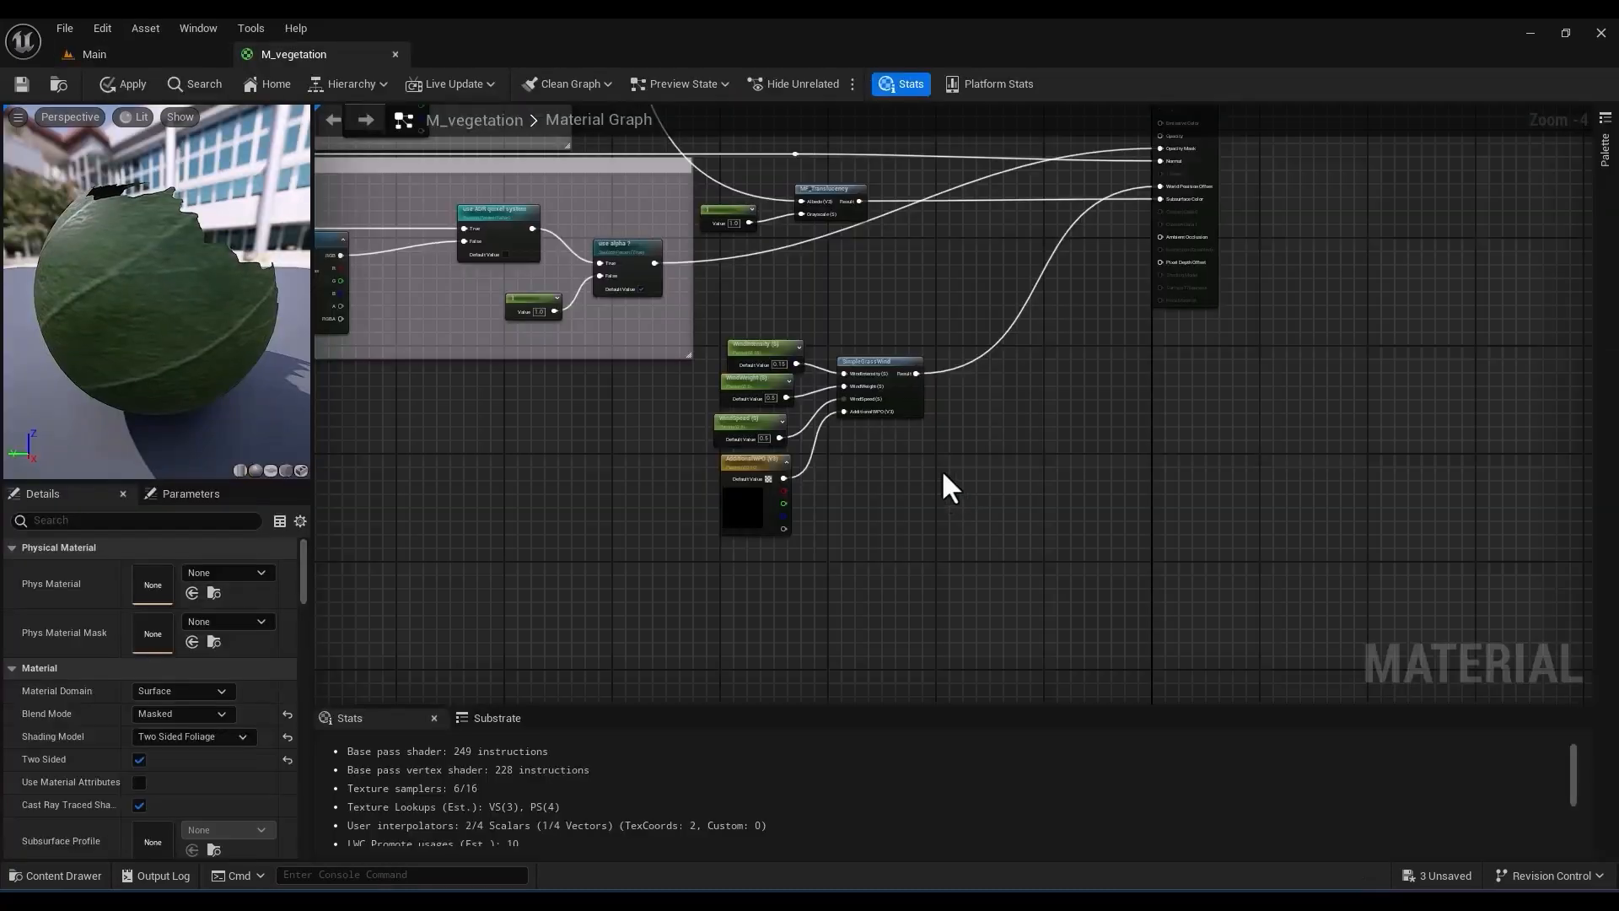
Add a VertexColor node to M_vegetation and connect its green output to Base Color
right_click(942, 474)
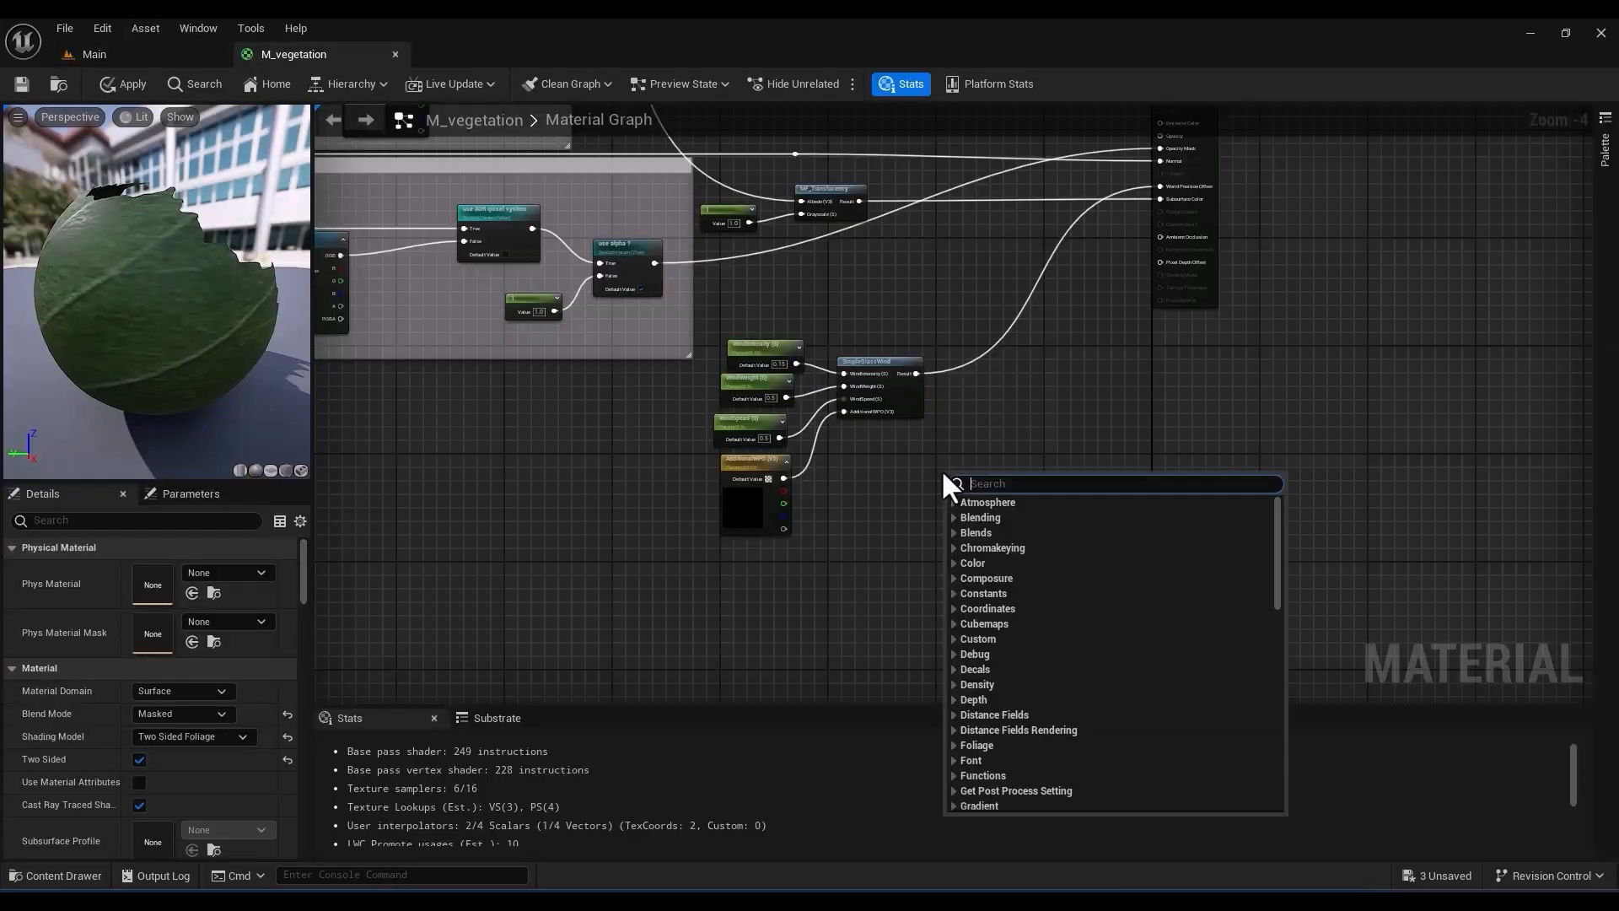
type("ve")
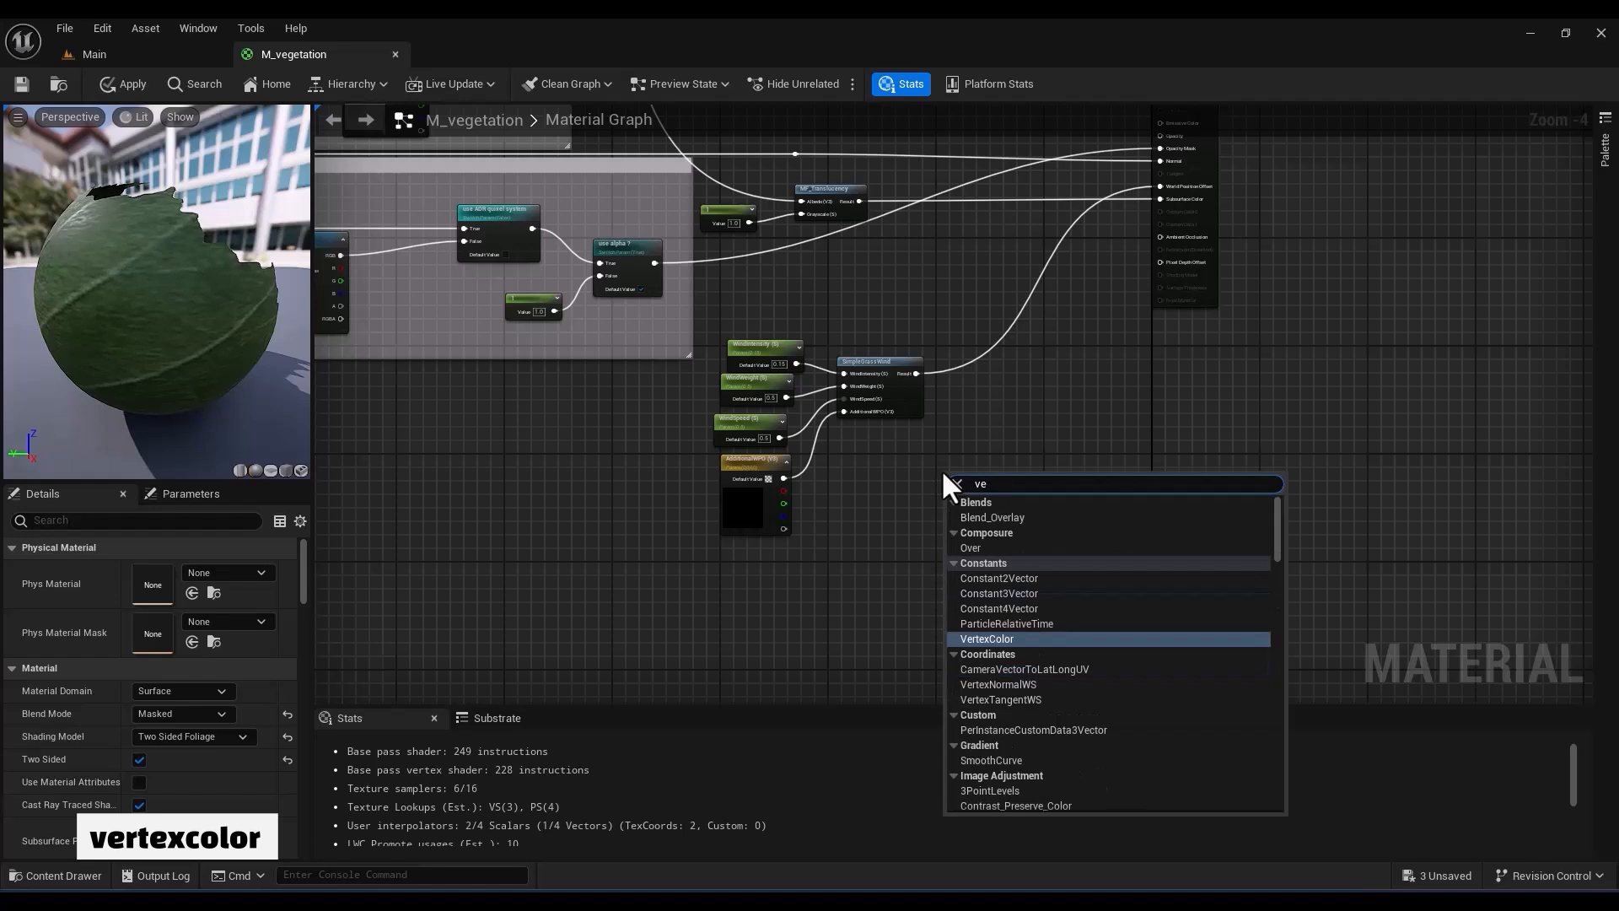
left_click(1002, 639)
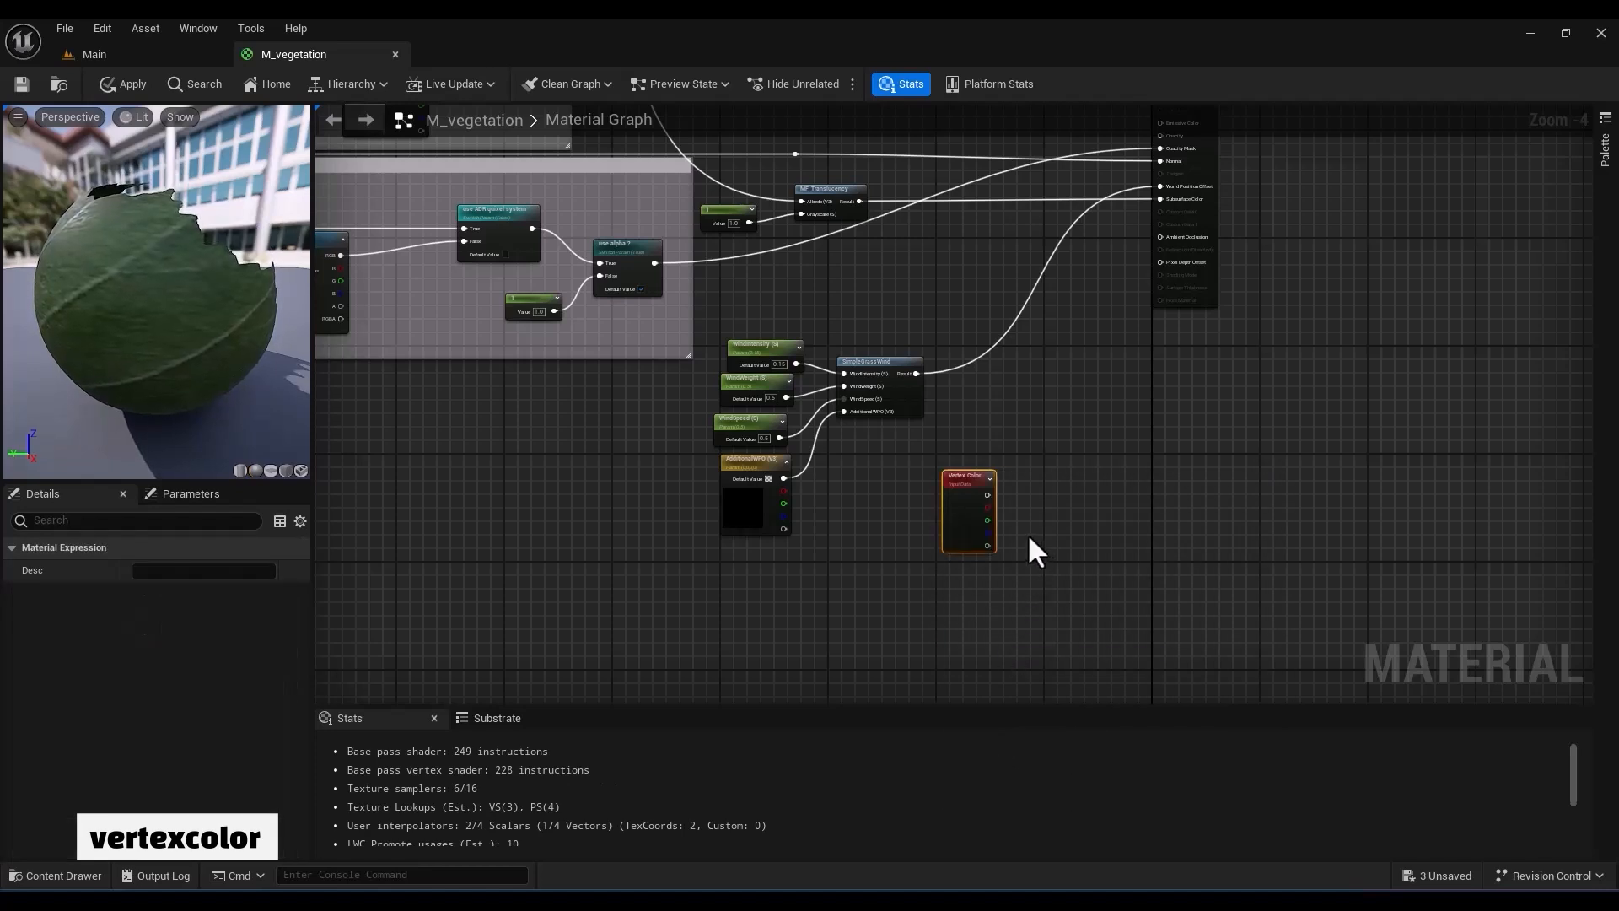
scroll(1024, 532, "up", 5)
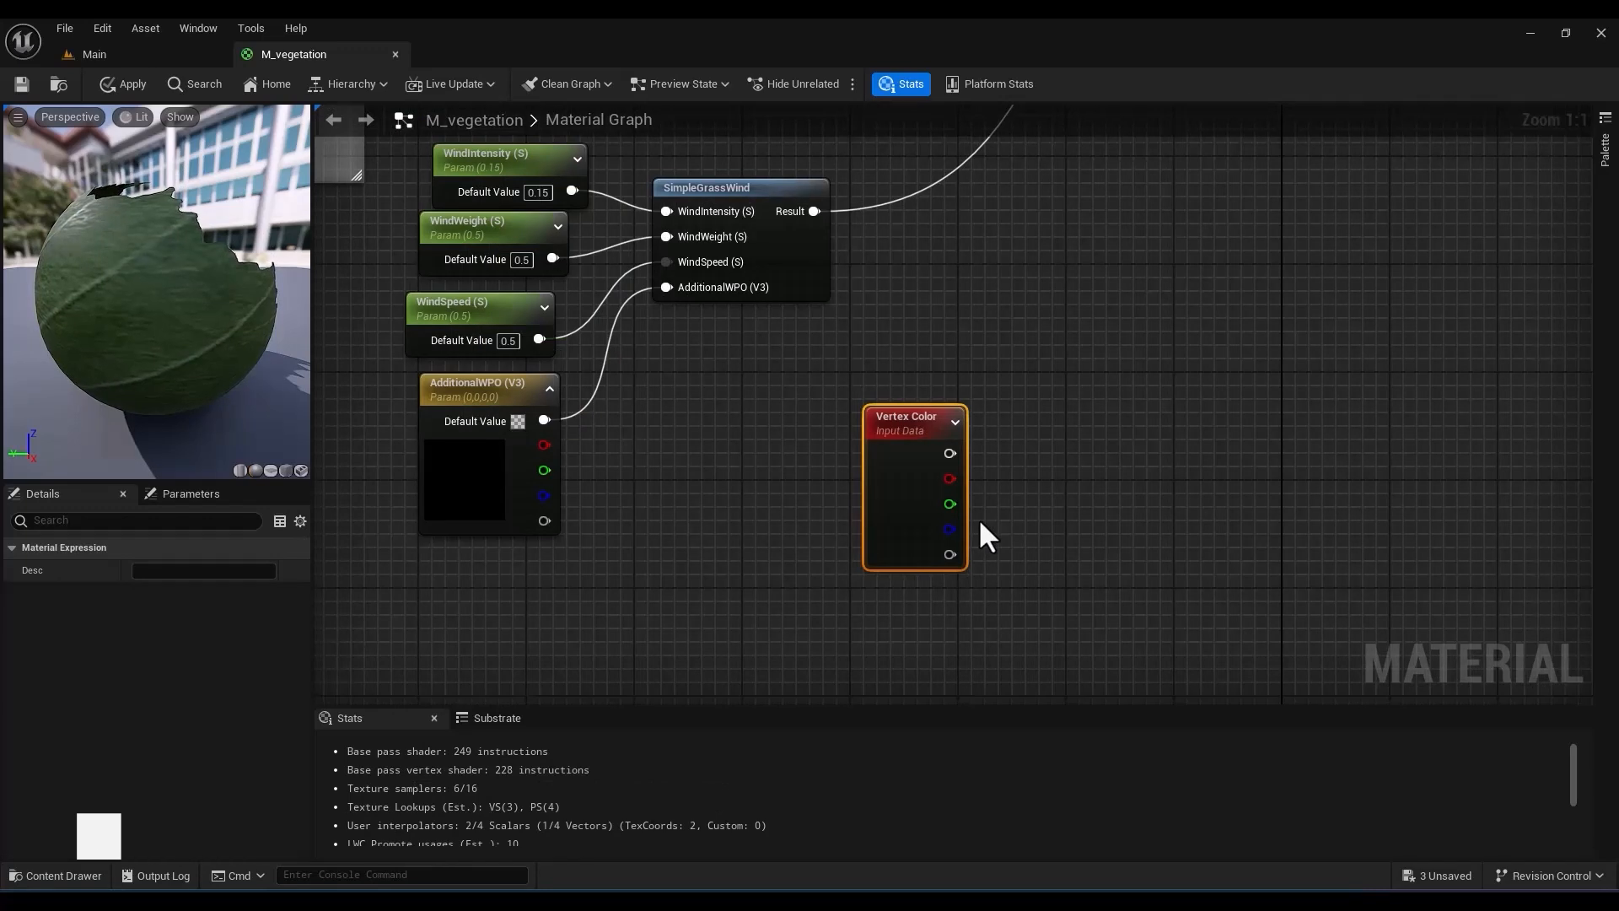
scroll(978, 527, "down", 5)
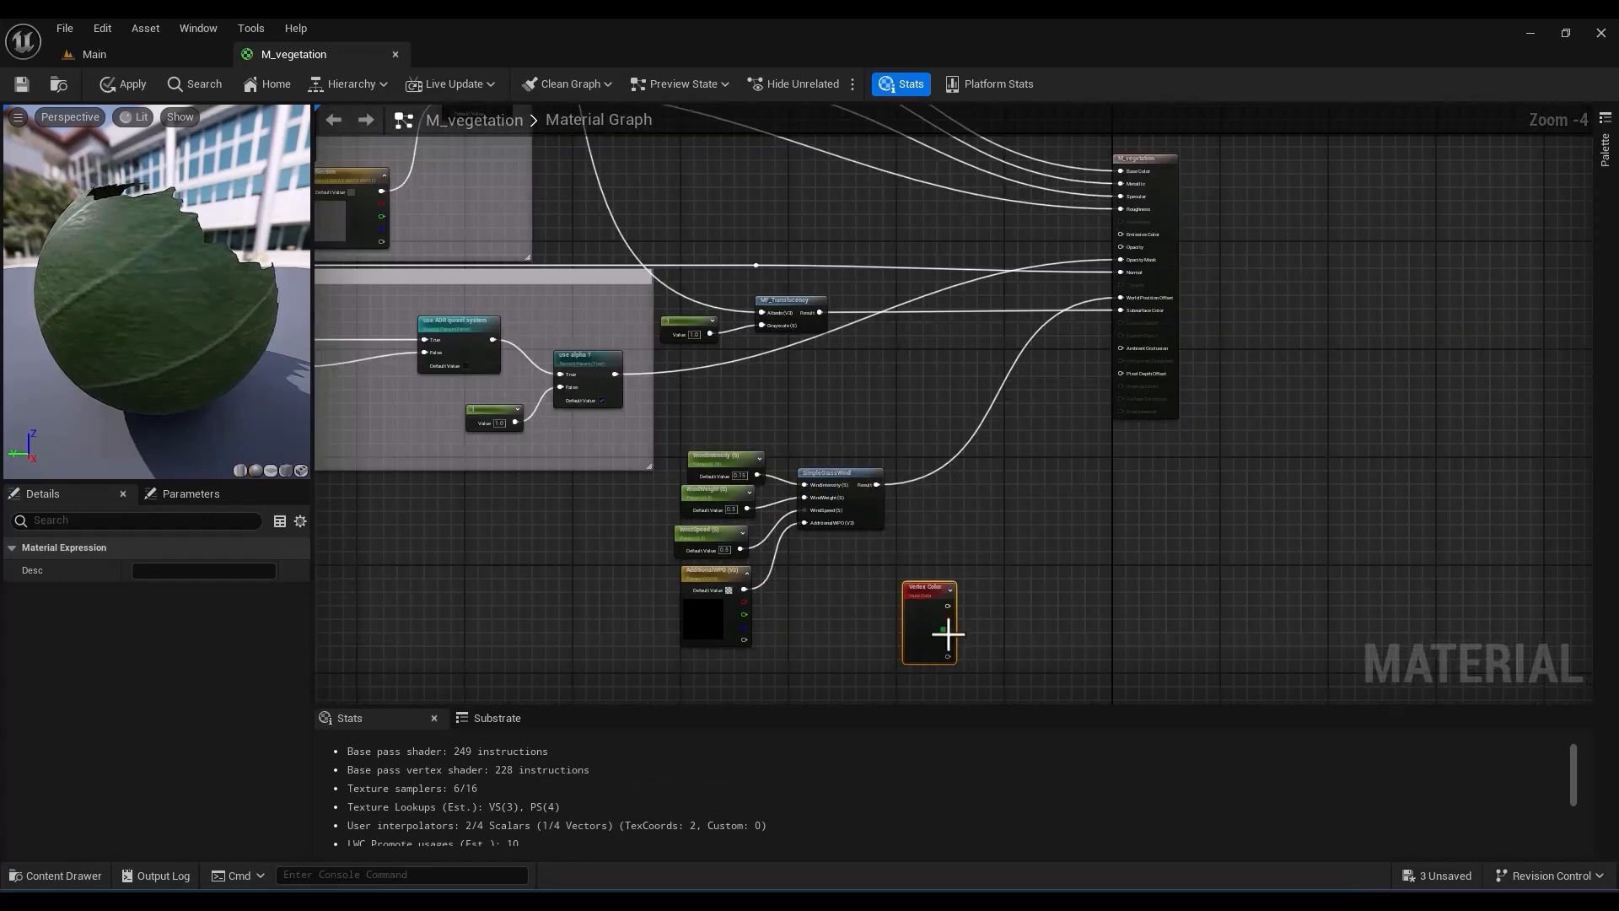
left_click_drag(948, 630, 1120, 171)
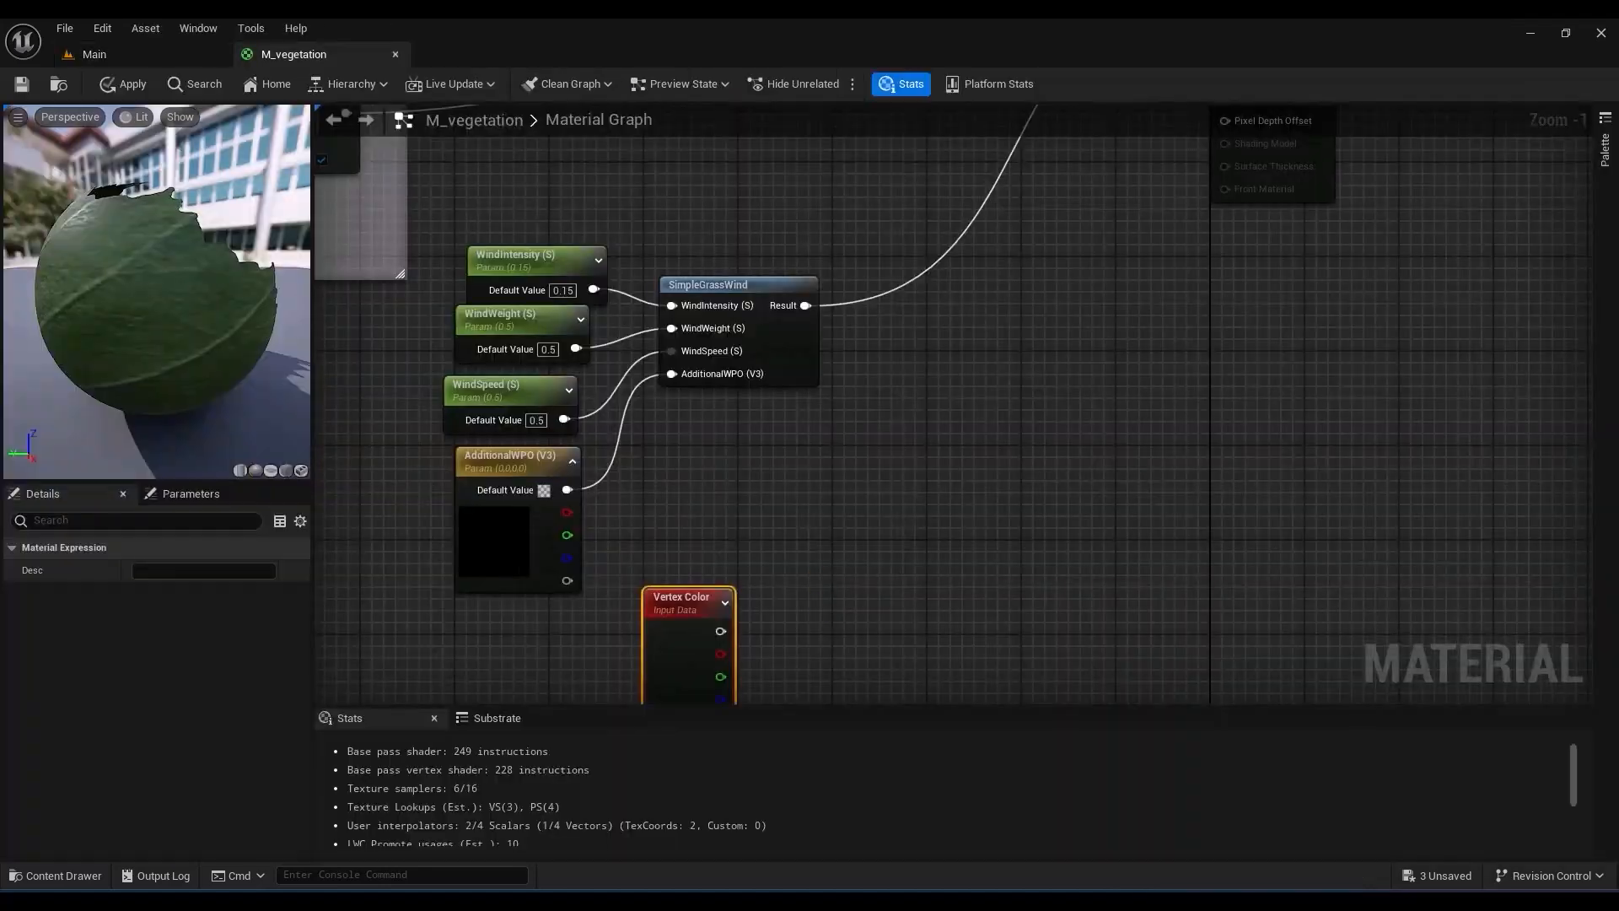
Add a Lerp node, connect the SimpleGrassWind Result to its A input and set B to 0
left_click(883, 392)
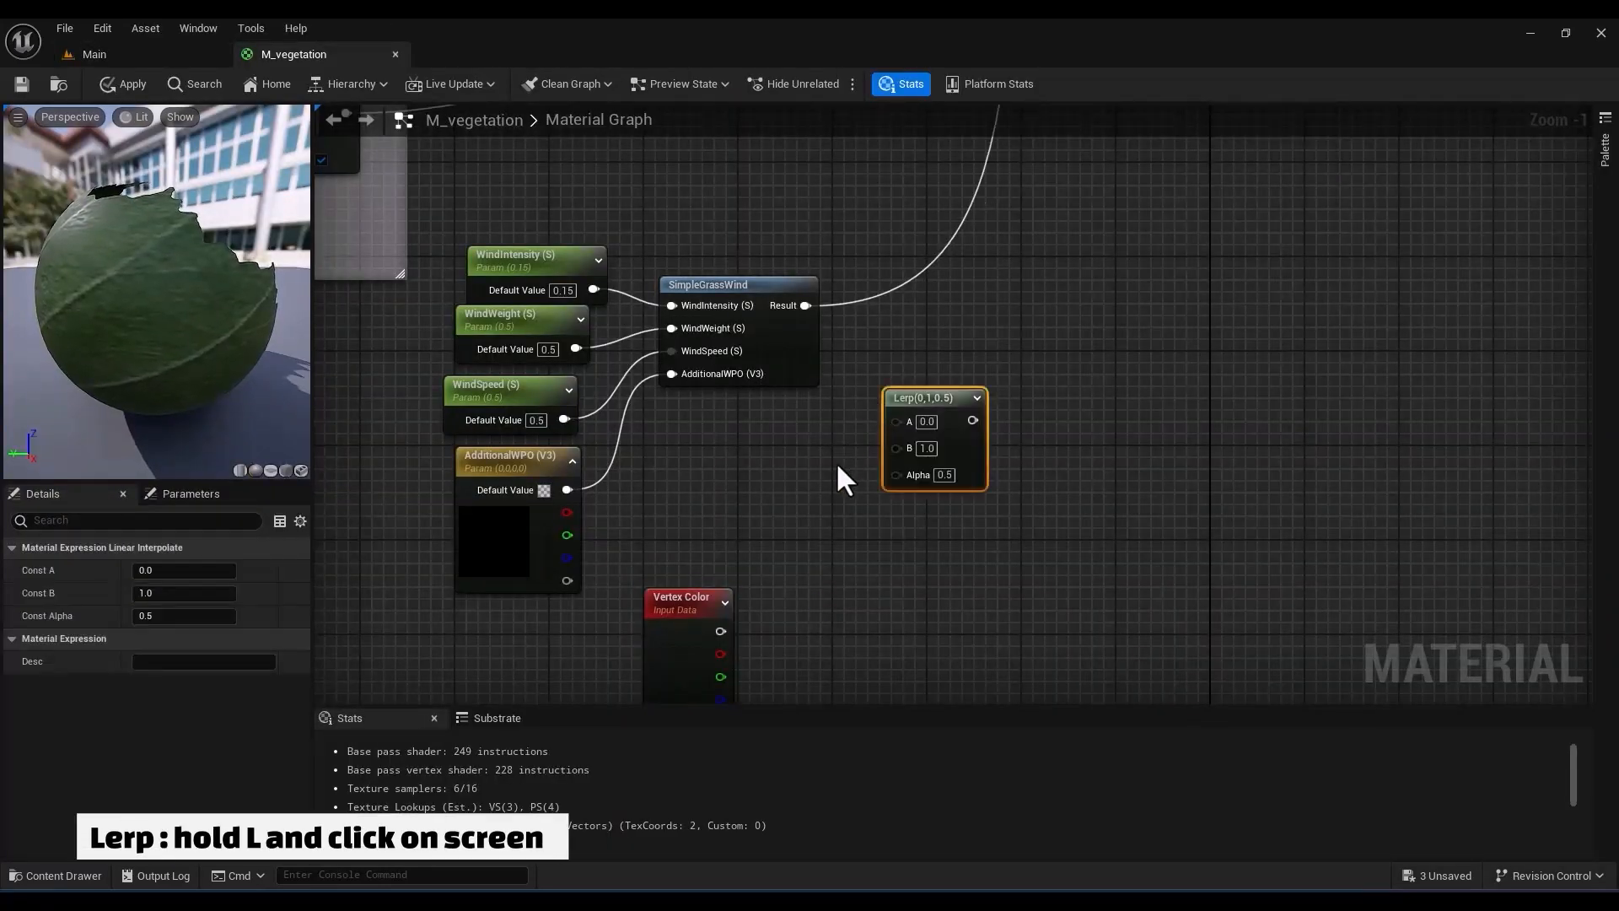
left_click_drag(808, 309, 894, 422)
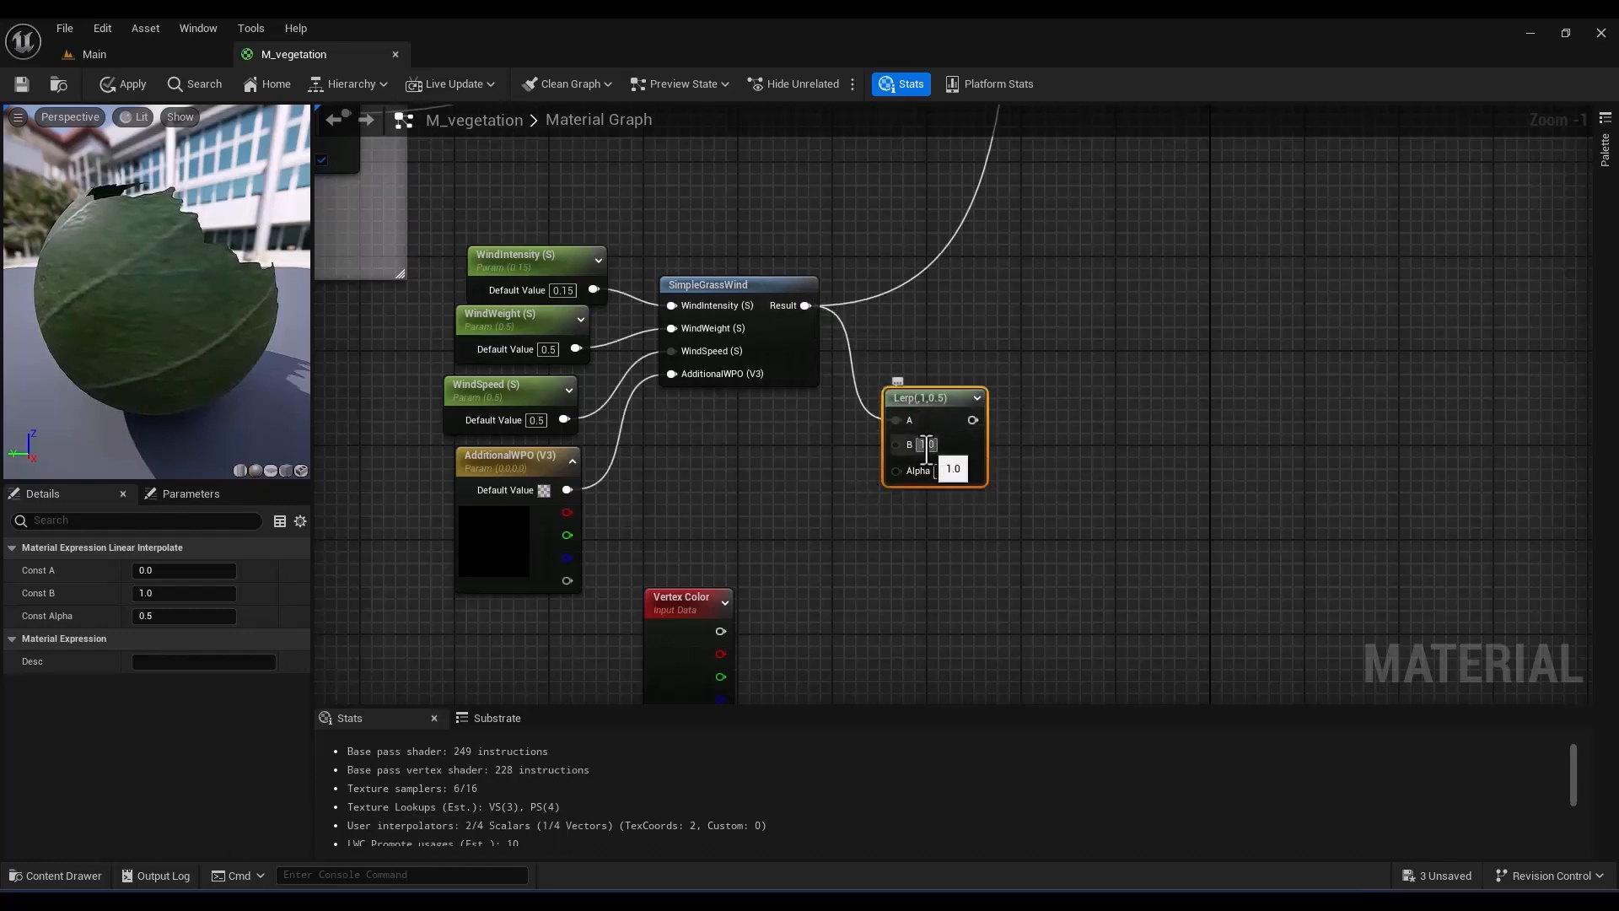
type("0")
key("Return")
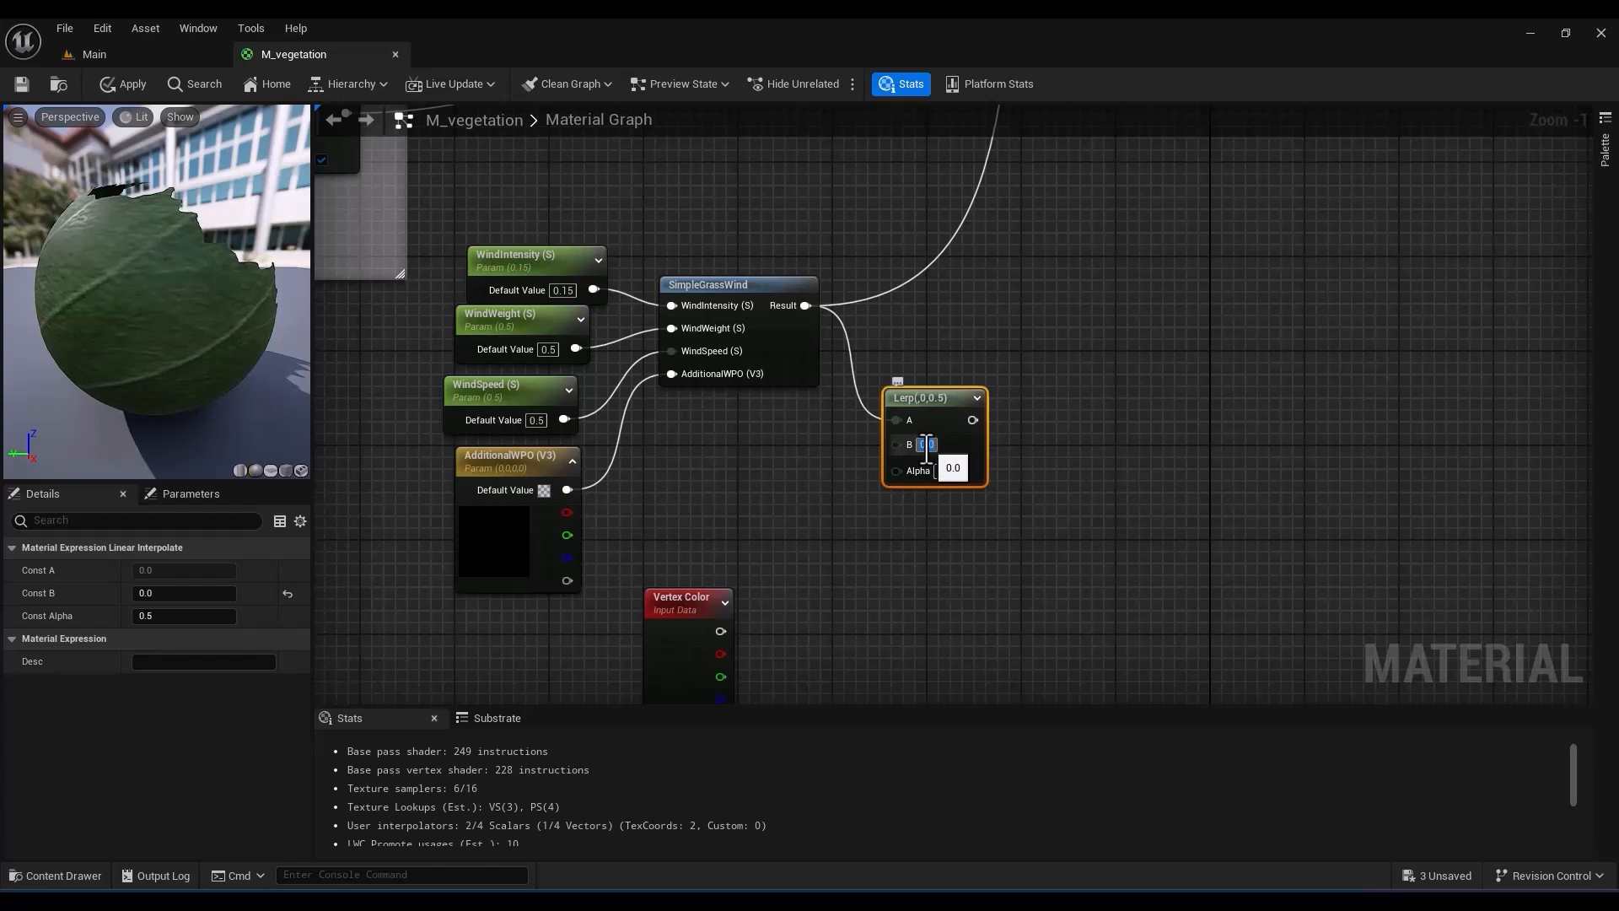
Connect Vertex Color's green output to the Lerp's Alpha and the Lerp's output to World Position Offset
right_click_drag(824, 556, 815, 520)
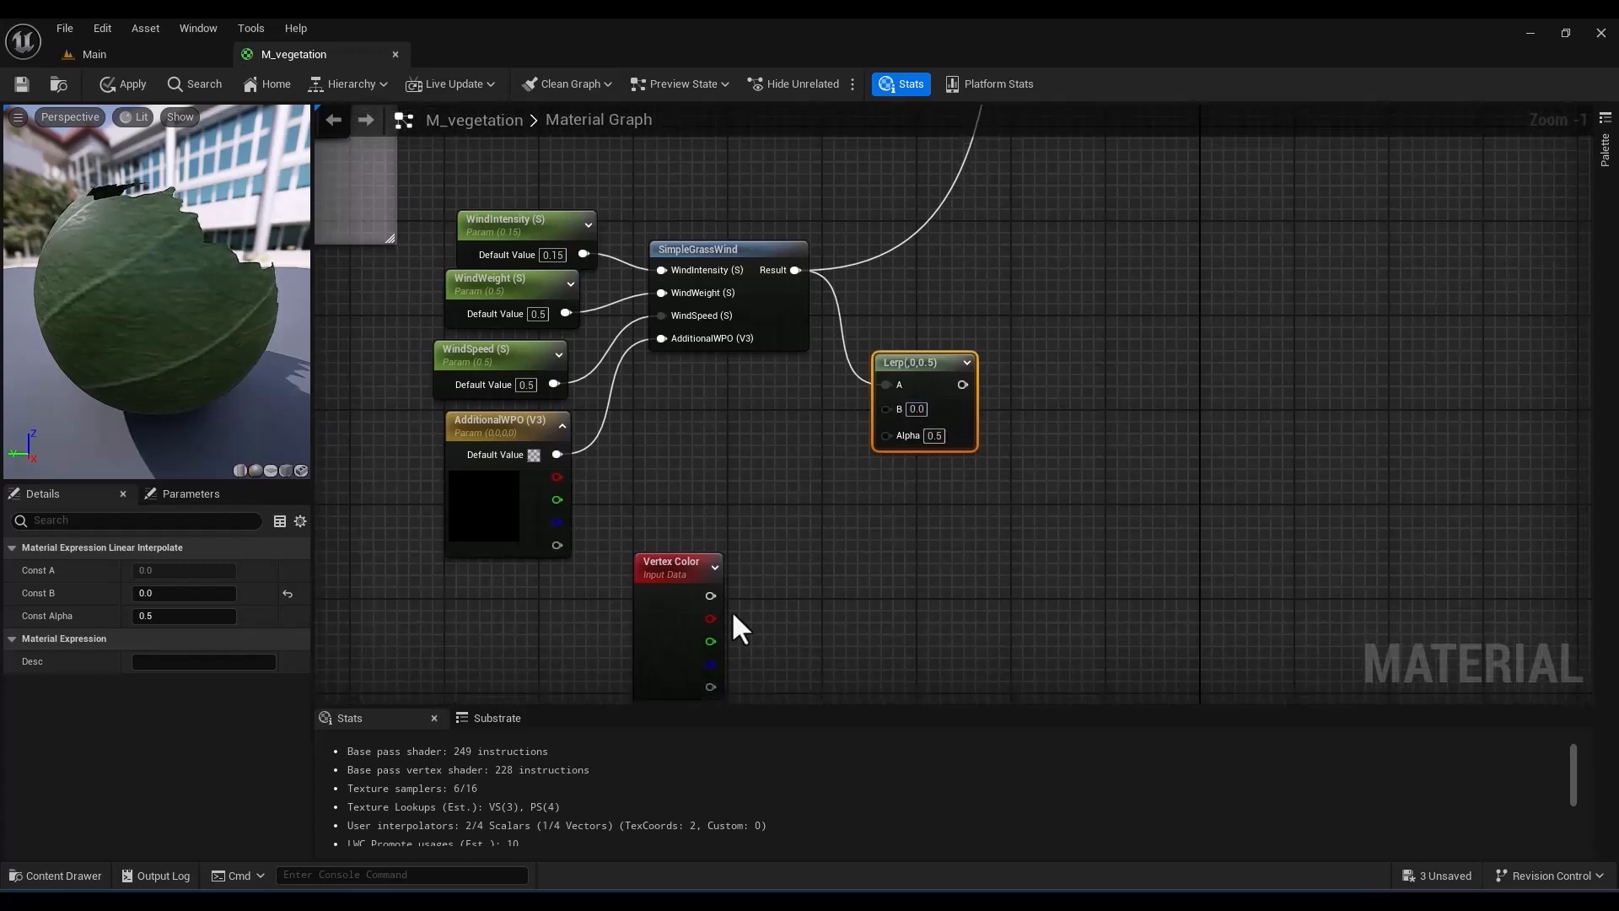
left_click_drag(710, 641, 884, 436)
left_click_drag(865, 520, 1140, 425)
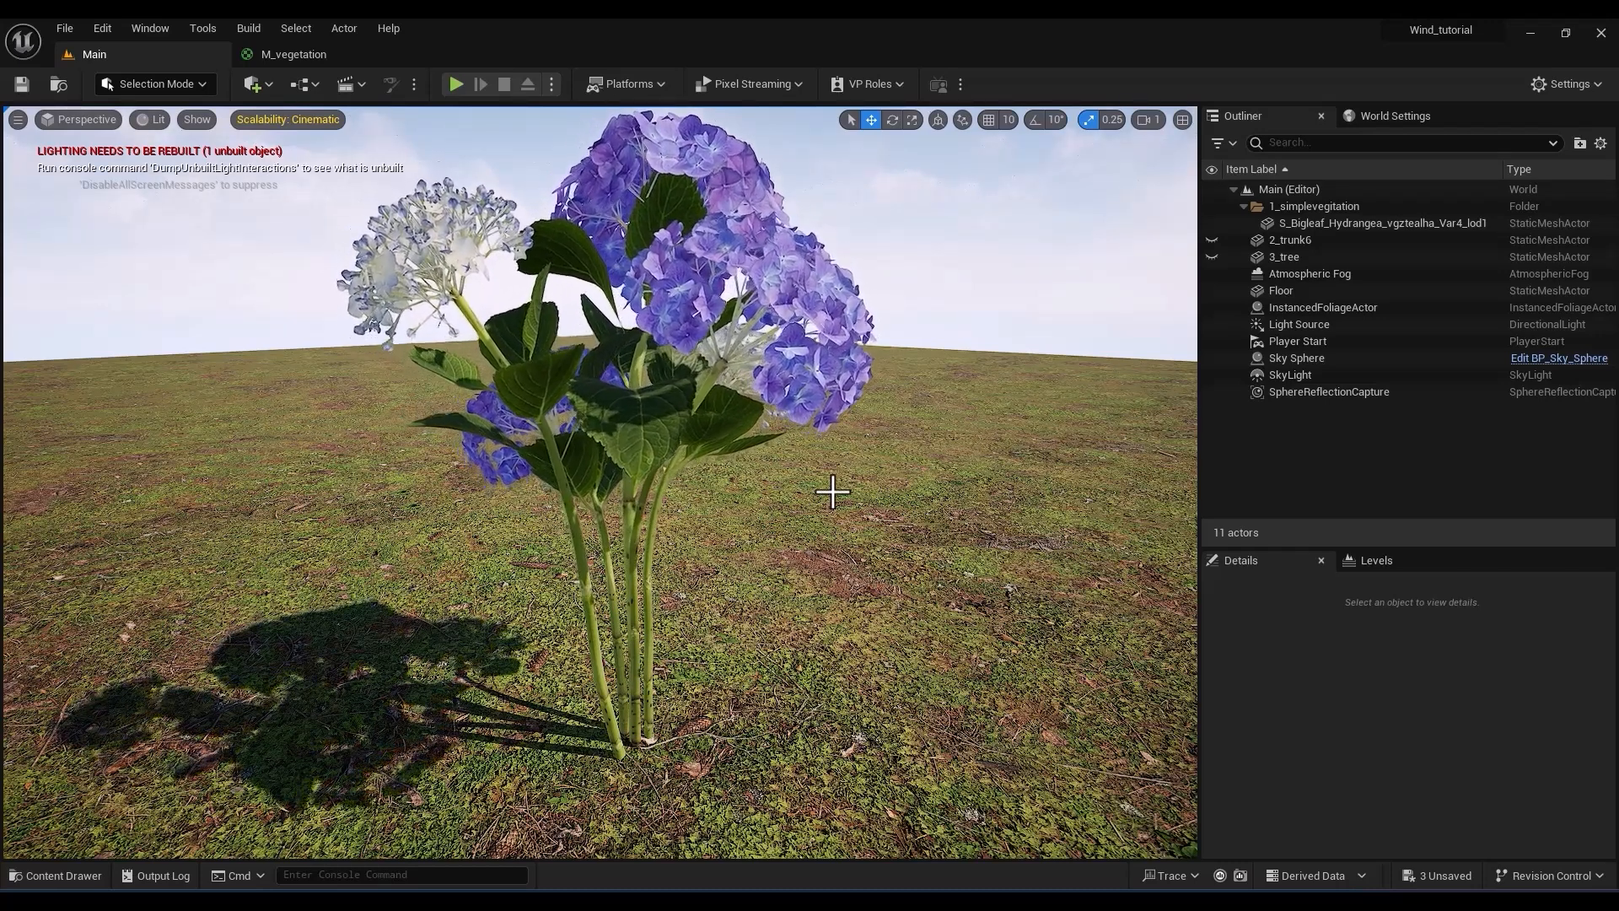
Return to the M_vegetation graph and add an Absolute World Position node above the Metallic parameter
left_click(306, 62)
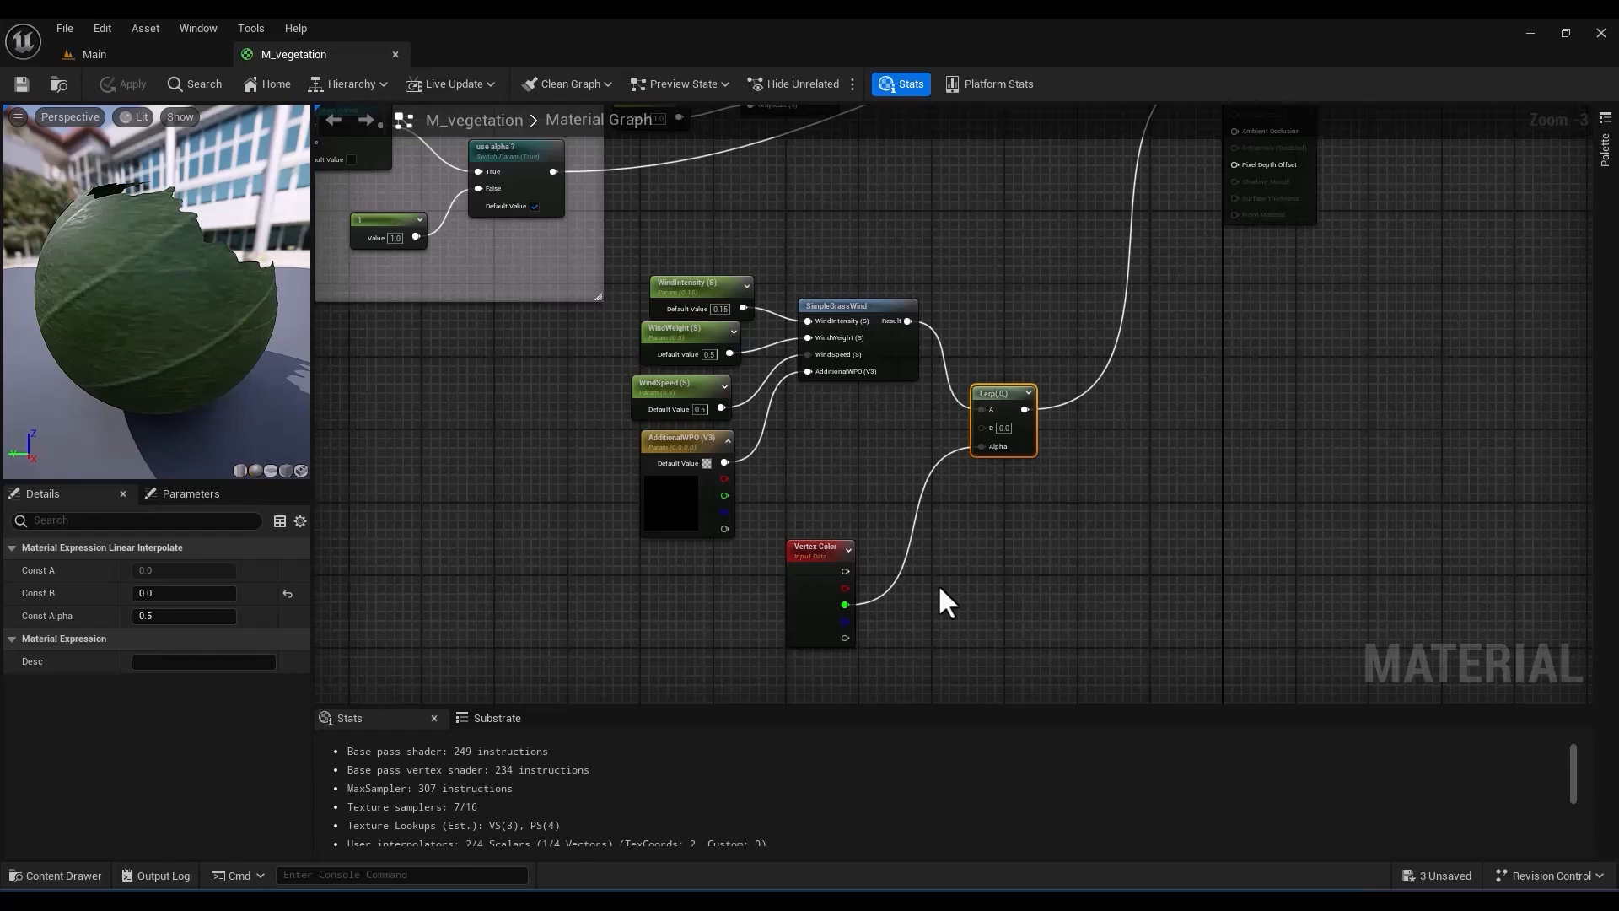
right_click_drag(1070, 473, 1108, 473)
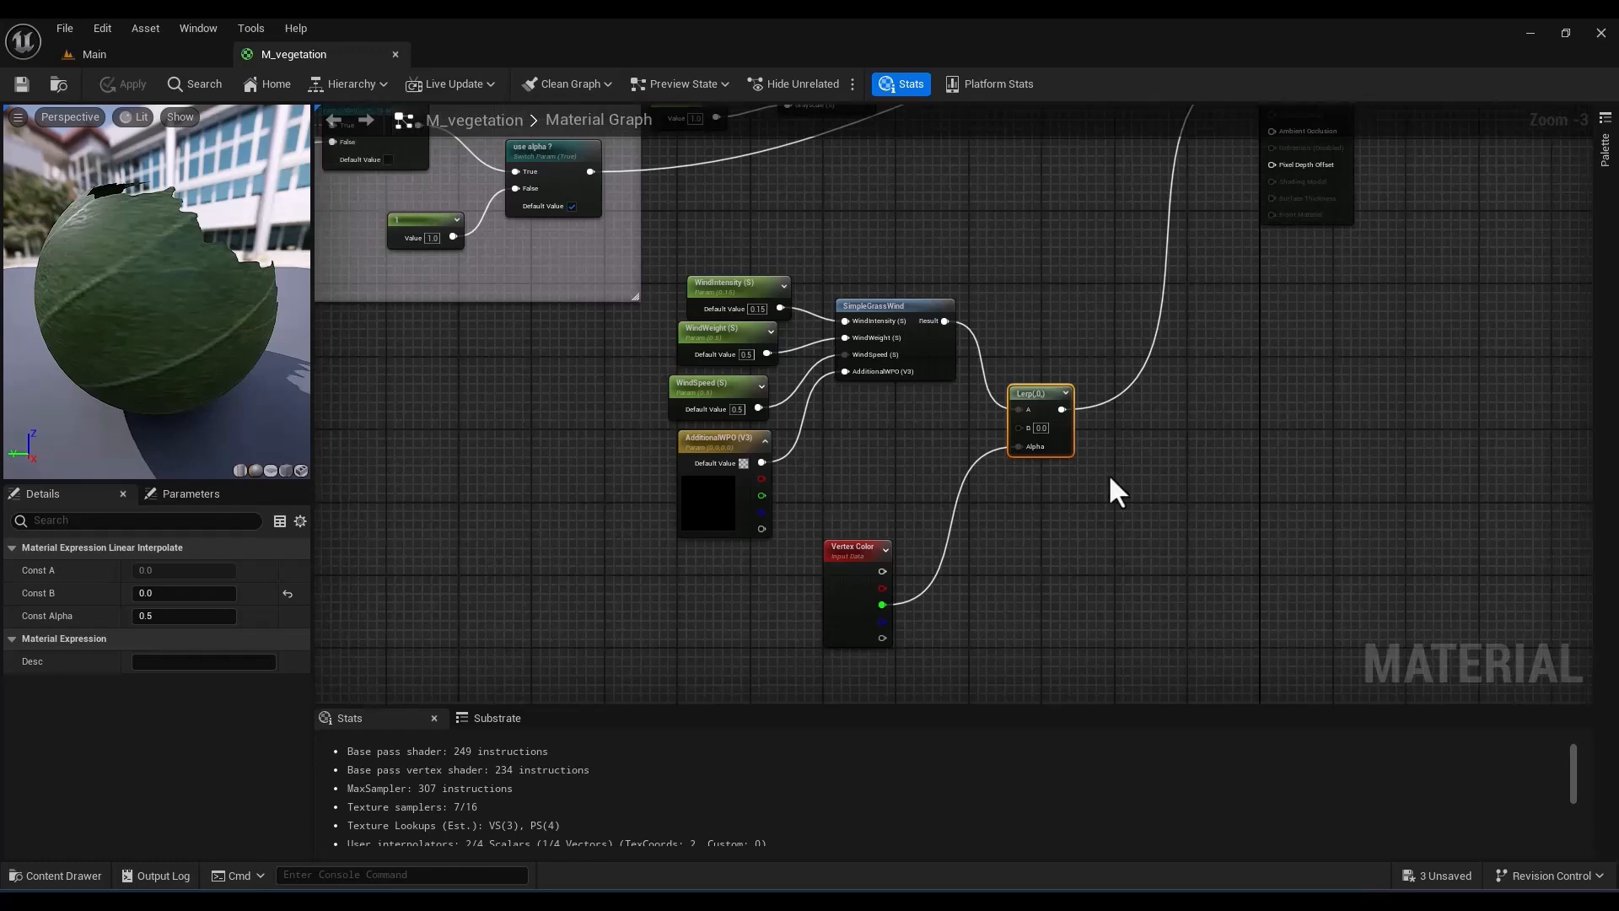
left_click(1108, 473)
right_click_drag(1135, 194, 1114, 703)
scroll(1179, 398, "up", 3)
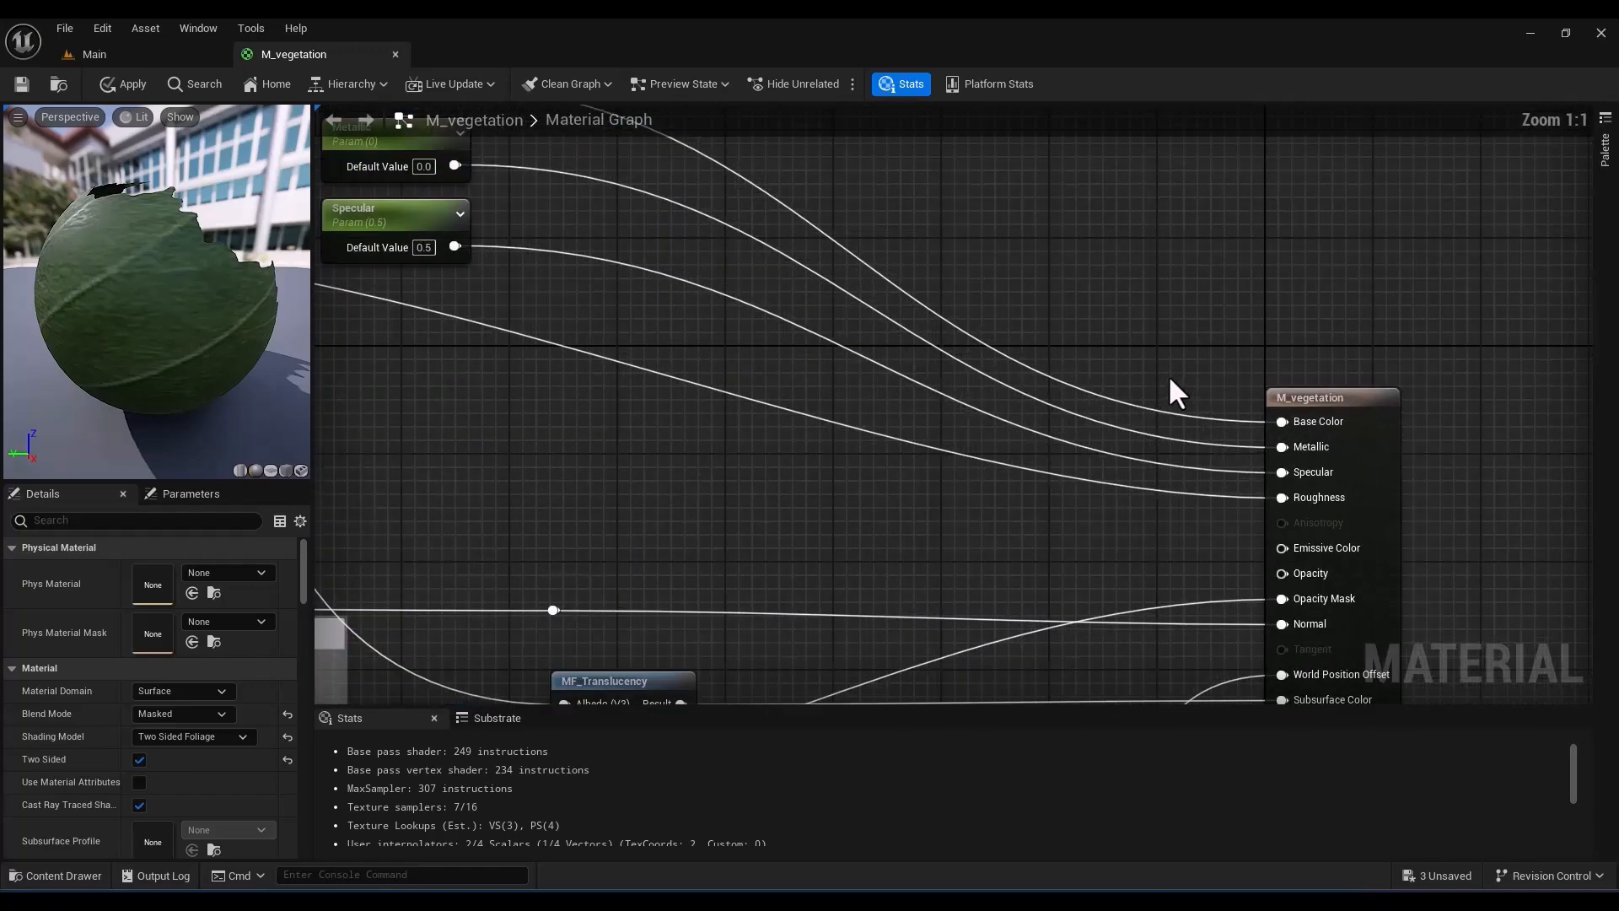
right_click_drag(1042, 204, 1270, 602)
right_click(827, 227)
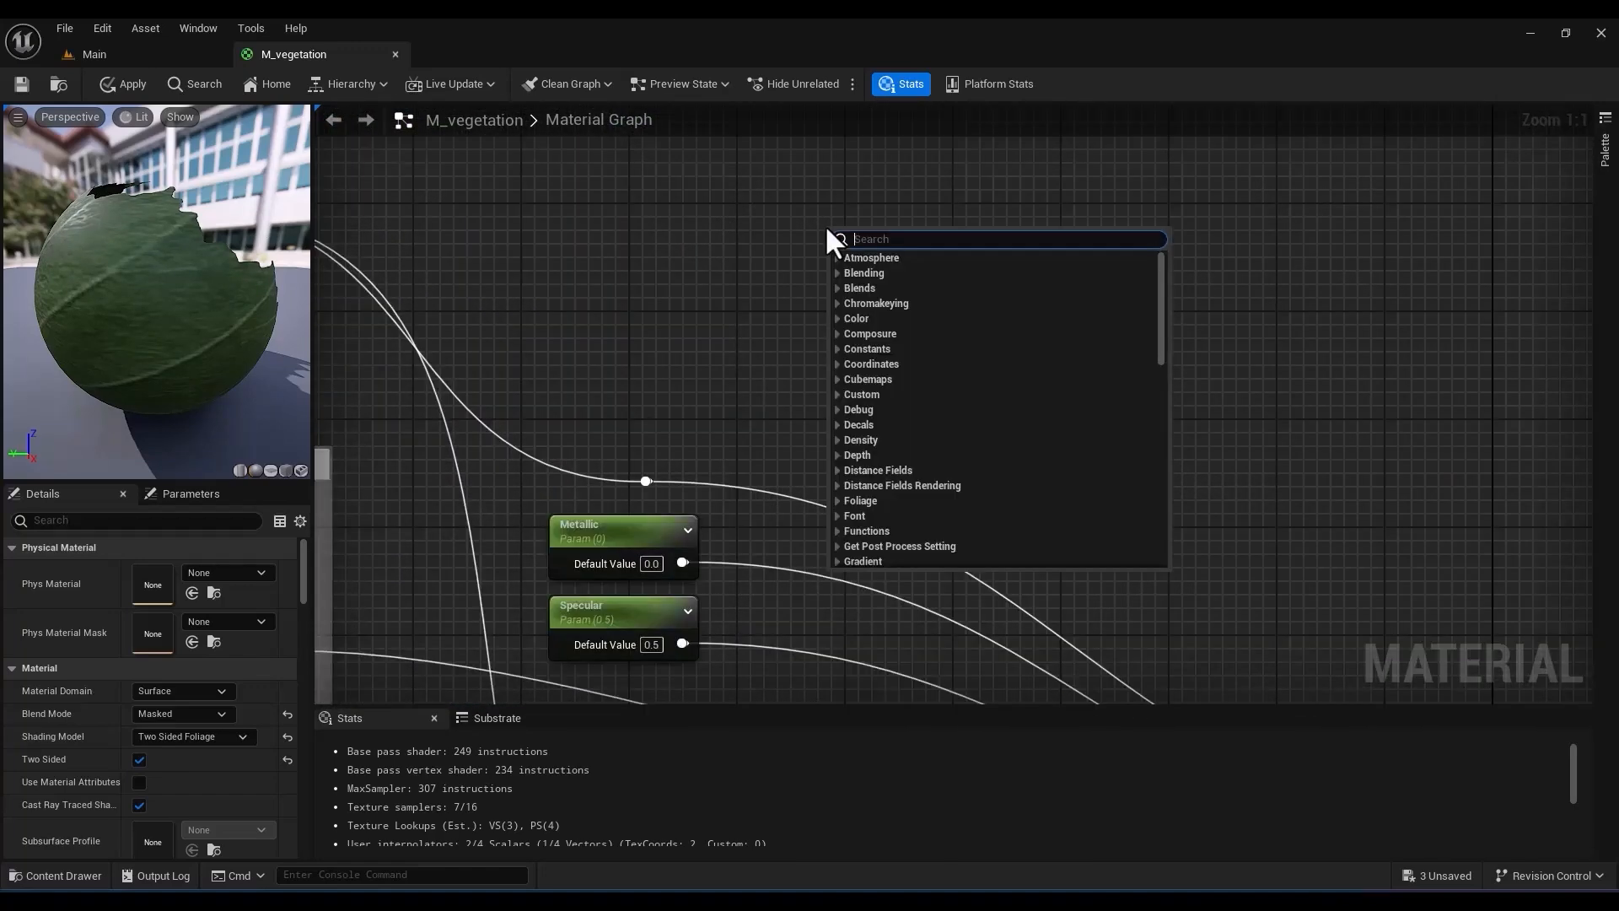
type("world")
left_click(878, 275)
Connect the XYZ output of Absolute World Position to Base Color and view the result in the Main level
right_click_drag(1096, 388, 857, 265)
left_click_drag(729, 154, 1273, 653)
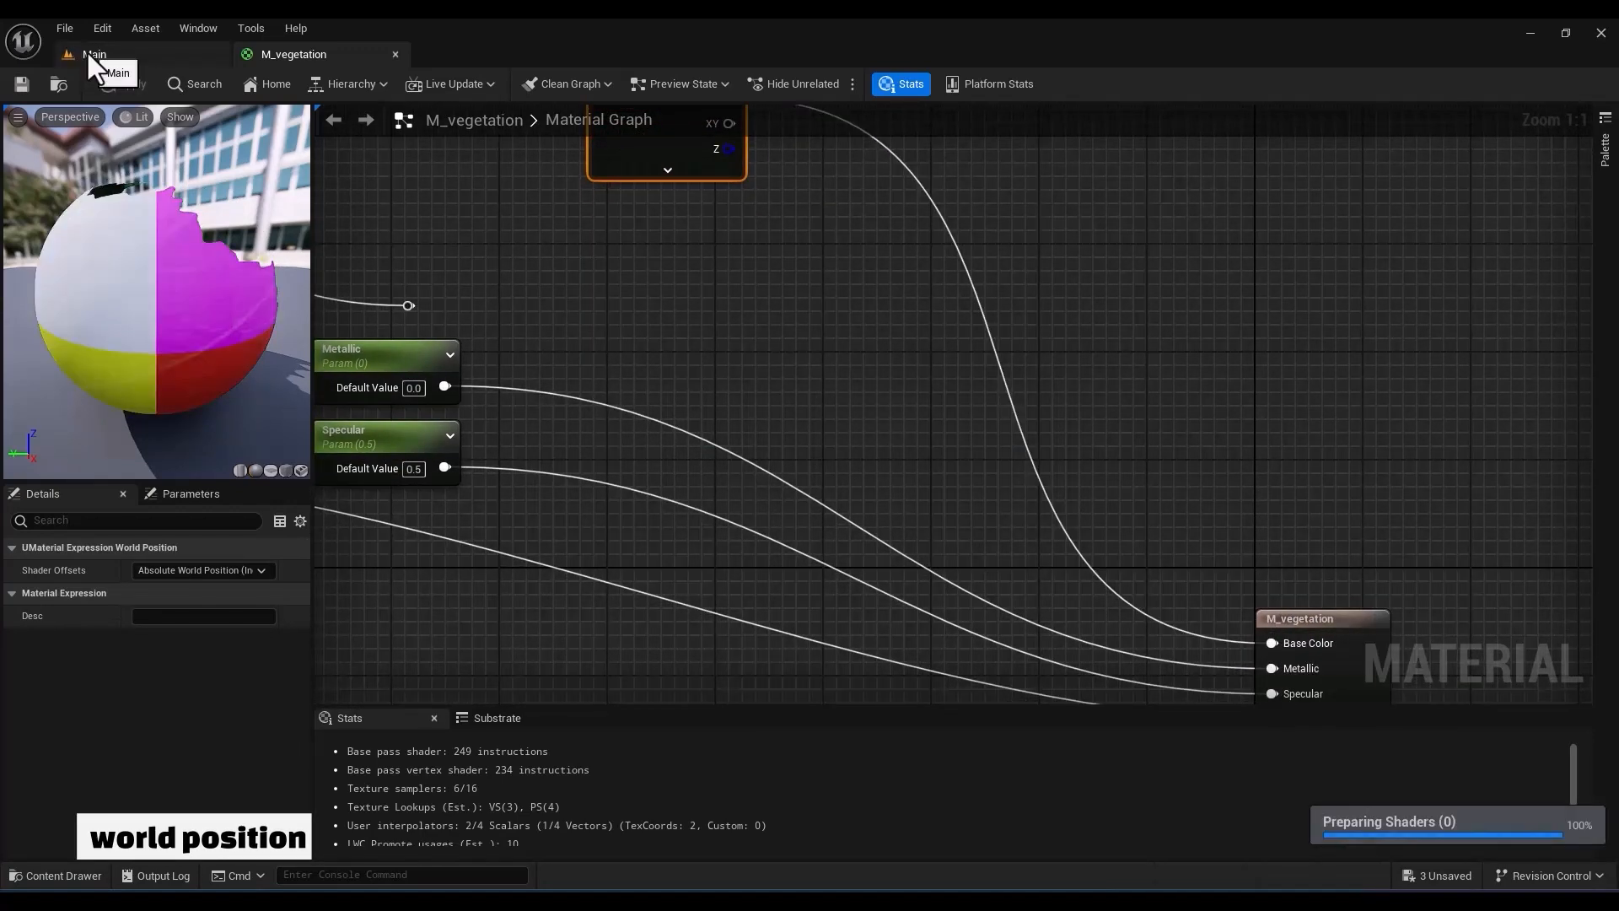
left_click(92, 54)
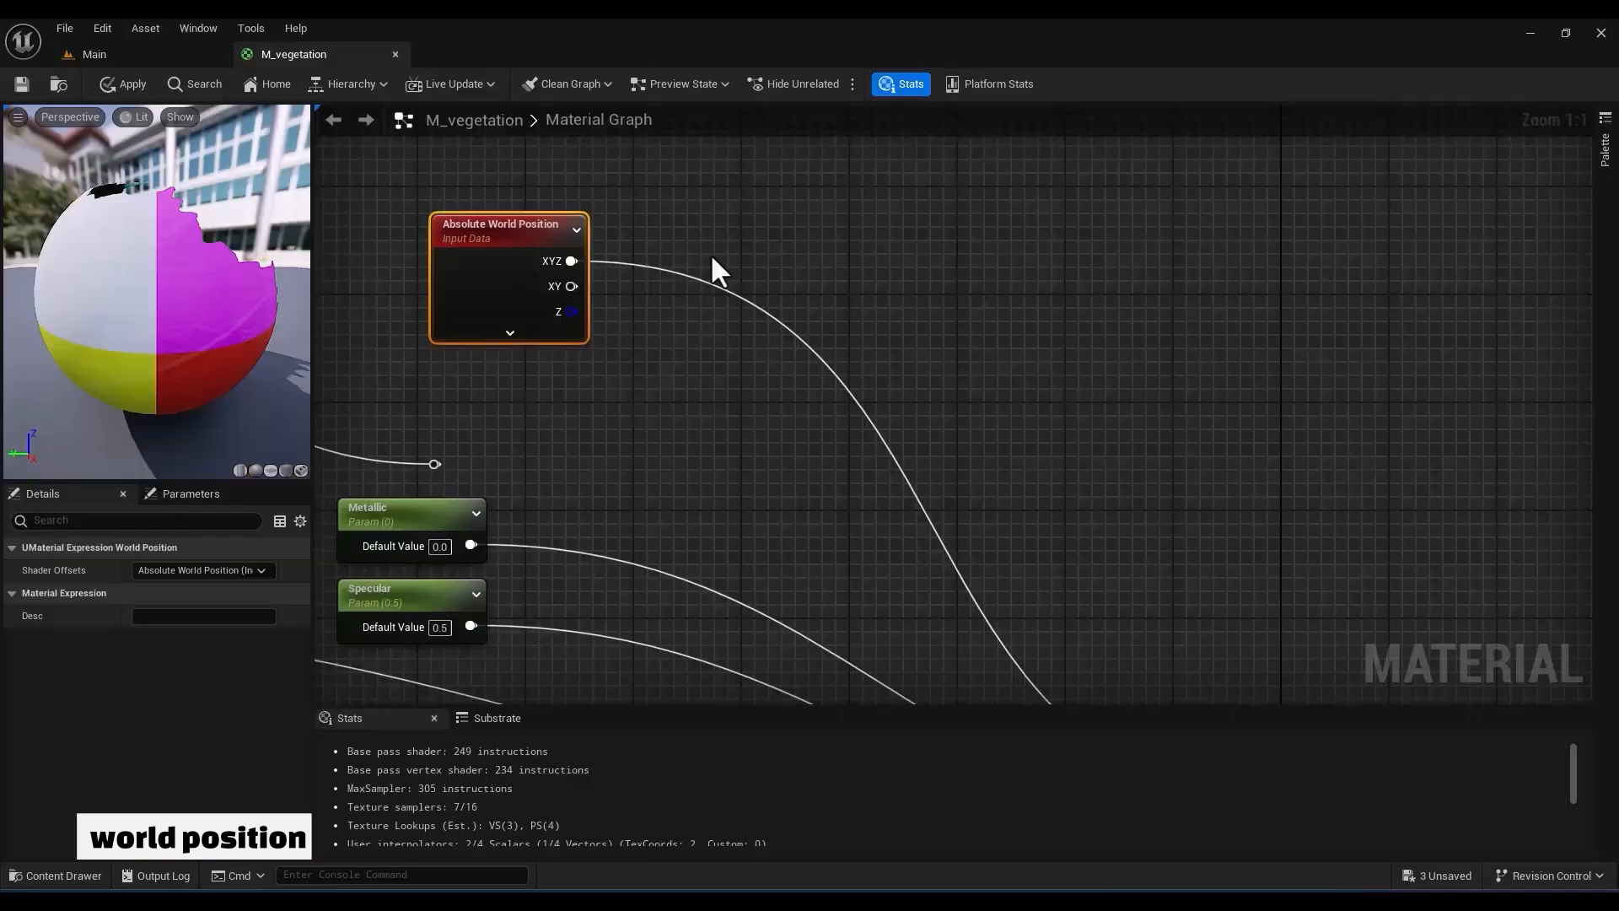
Add a TransformPosition node beside Absolute World Position with Source set to Absolute World Space and Destination to Local Space
right_click(712, 258)
type("transf")
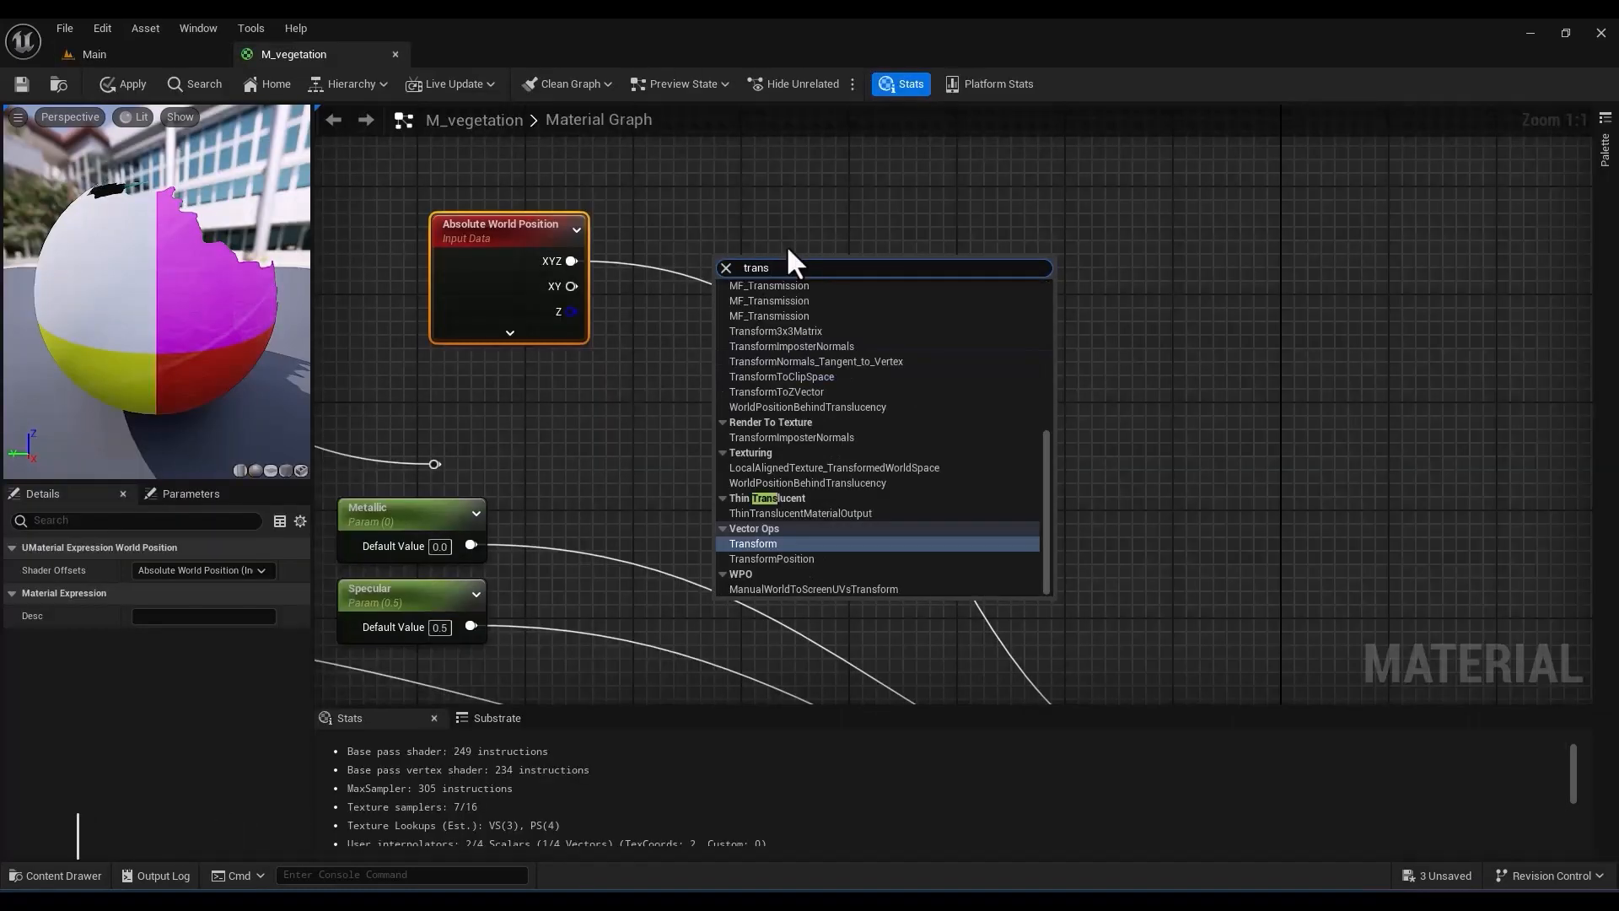
left_click(793, 556)
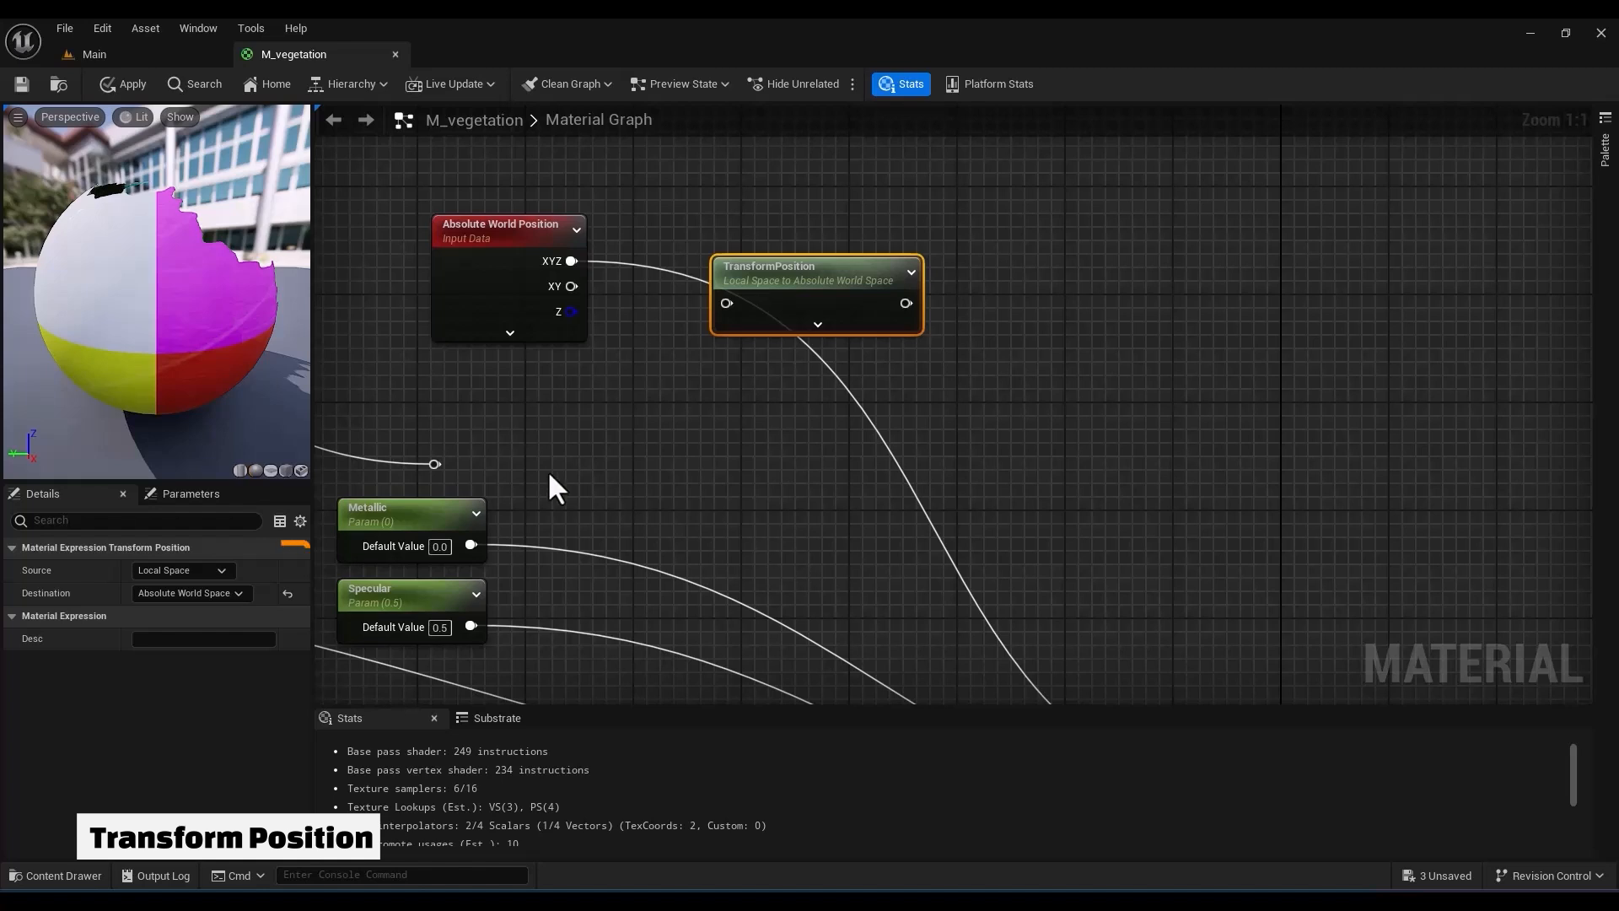
left_click(199, 569)
left_click(216, 584)
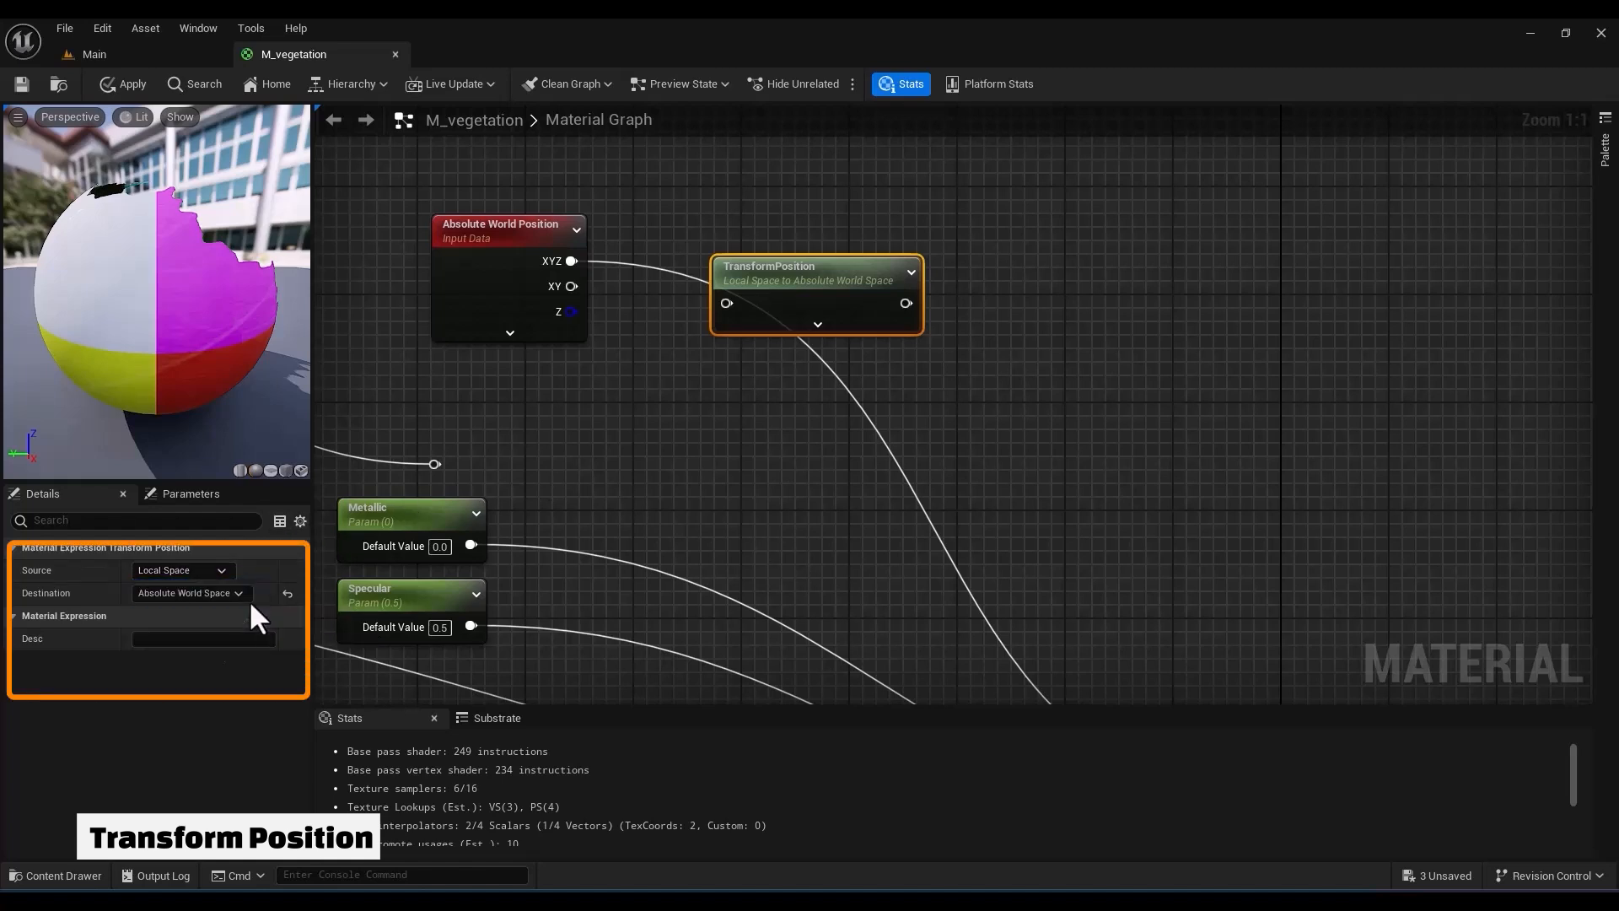
left_click(234, 594)
left_click(211, 609)
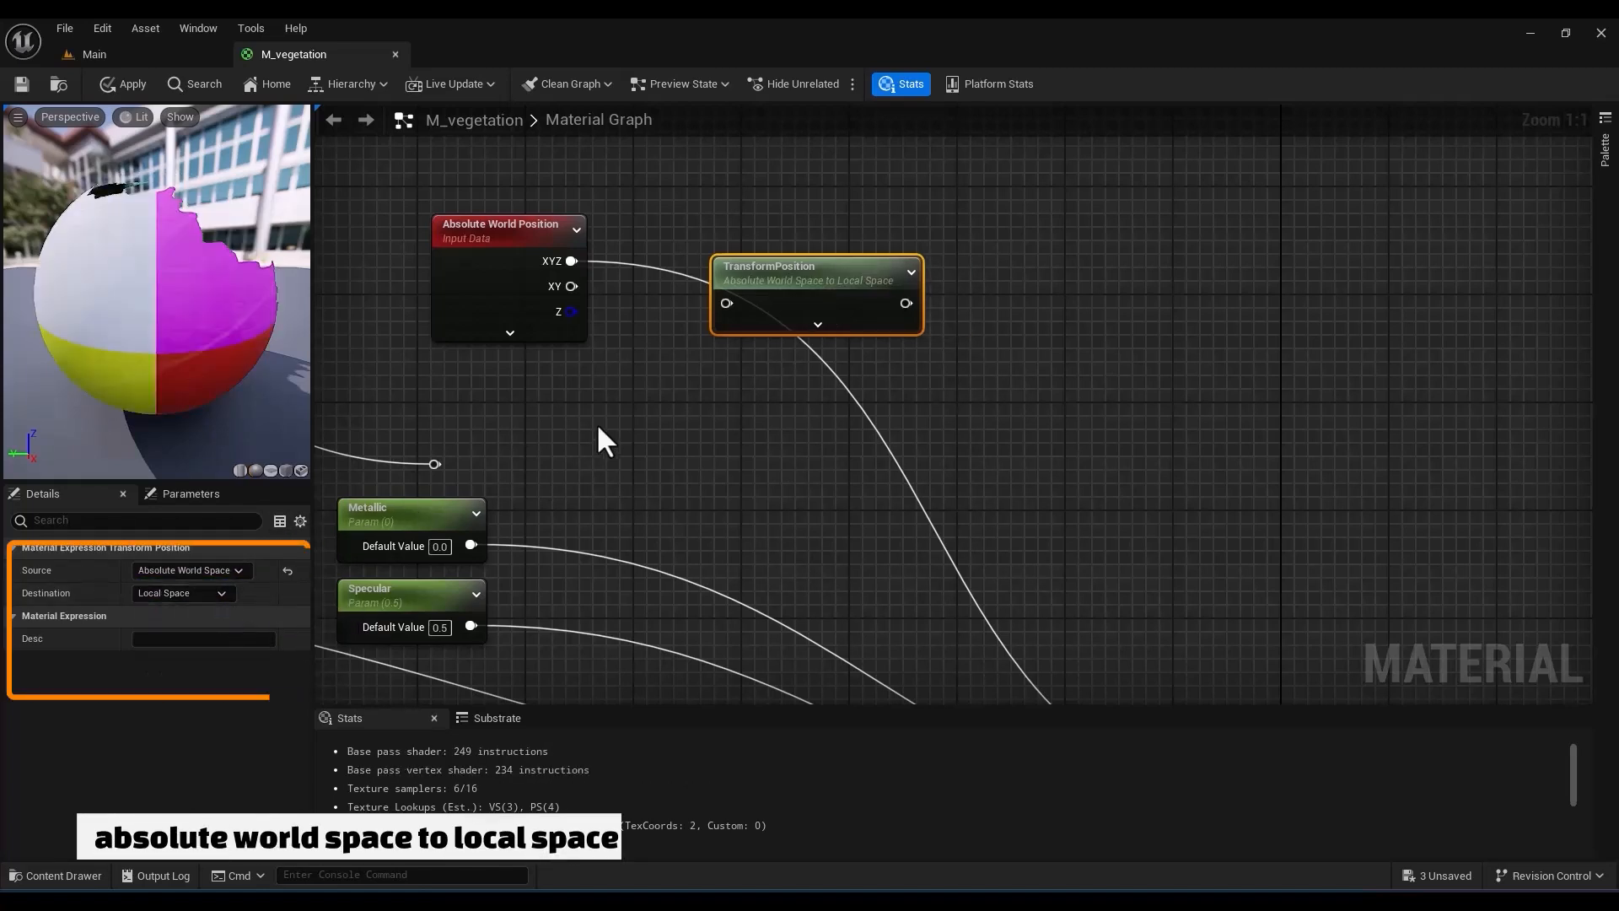
Connect Absolute World Position's XYZ output through the TransformPosition node to Base Color
left_click_drag(573, 262, 730, 305)
right_click_drag(913, 308, 735, 182)
left_click_drag(730, 178, 1138, 675)
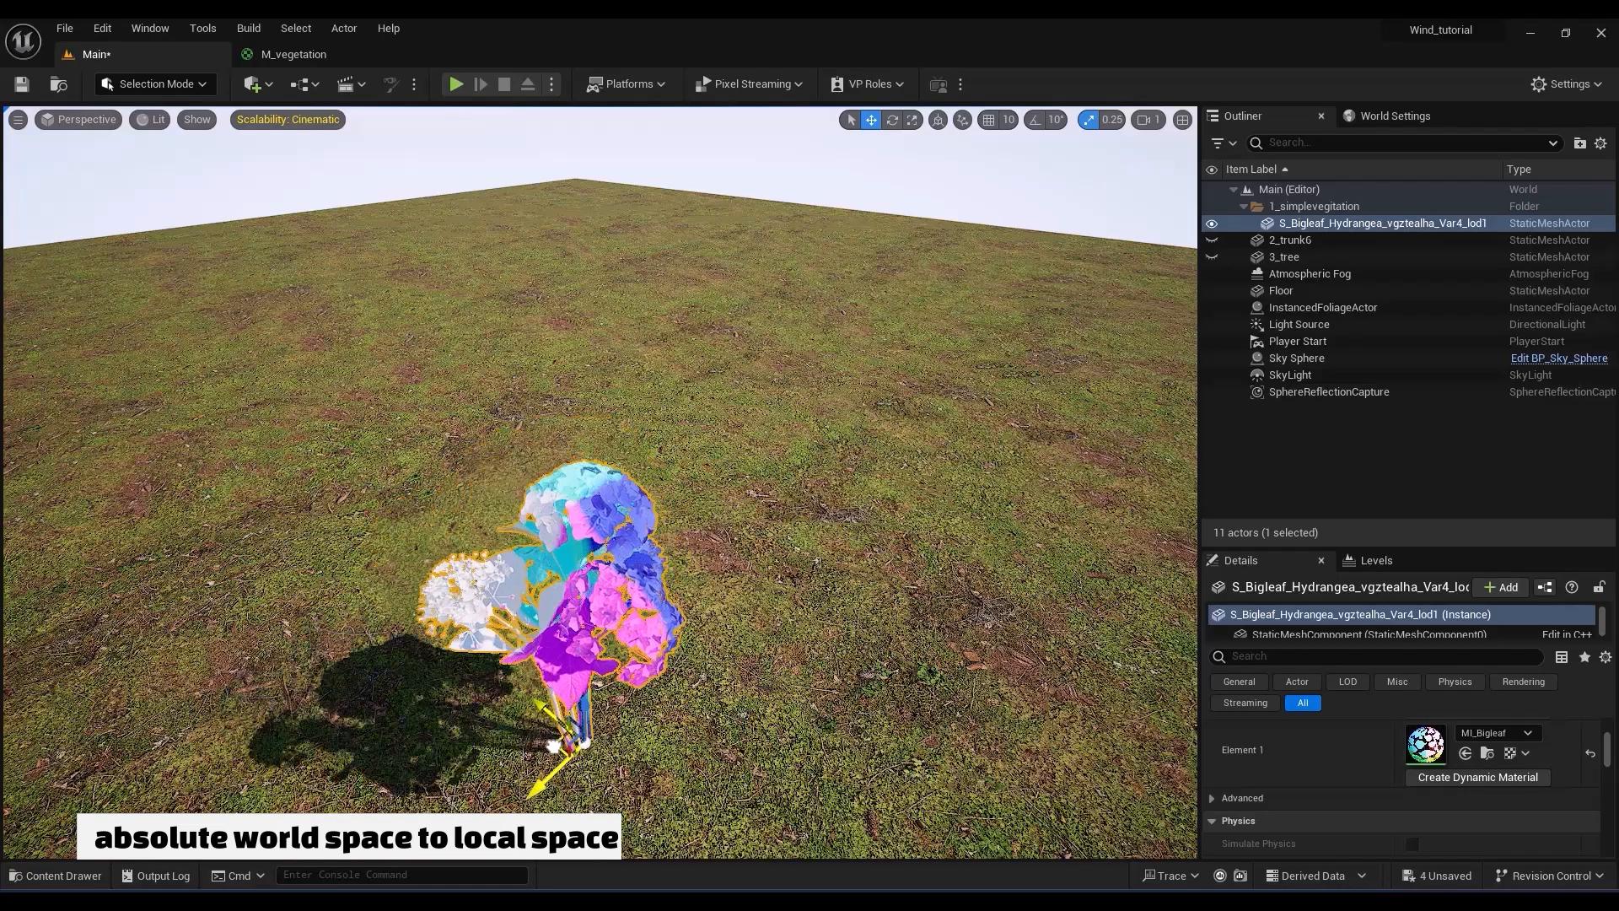
Add an Object Local Bounds node below the TransformPosition node
right_click(828, 373)
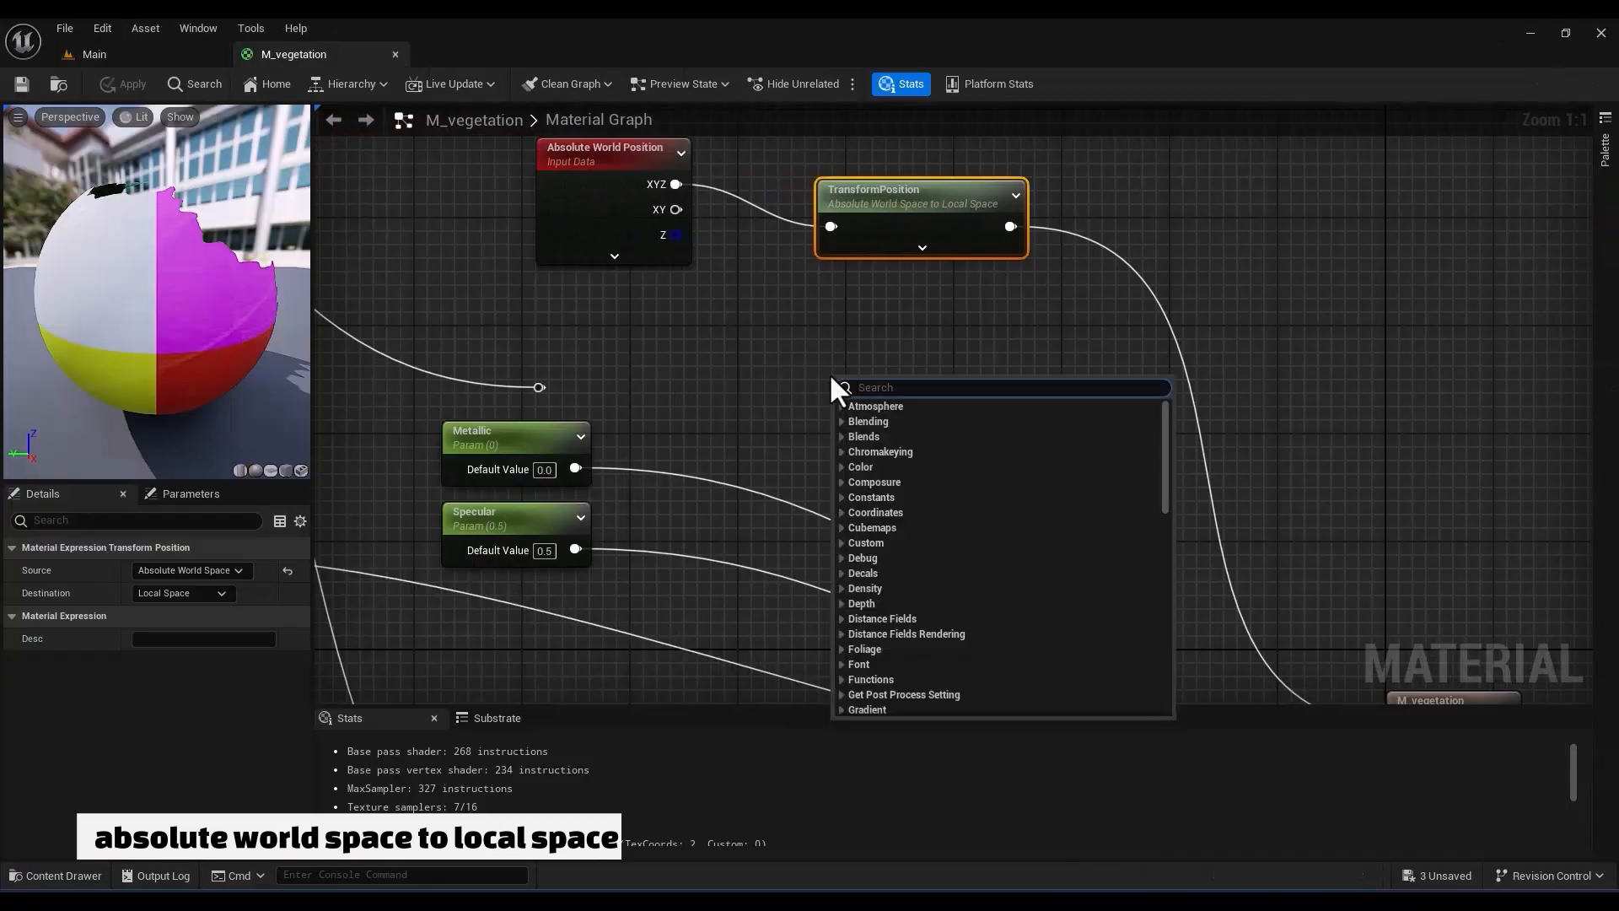
type("object loca")
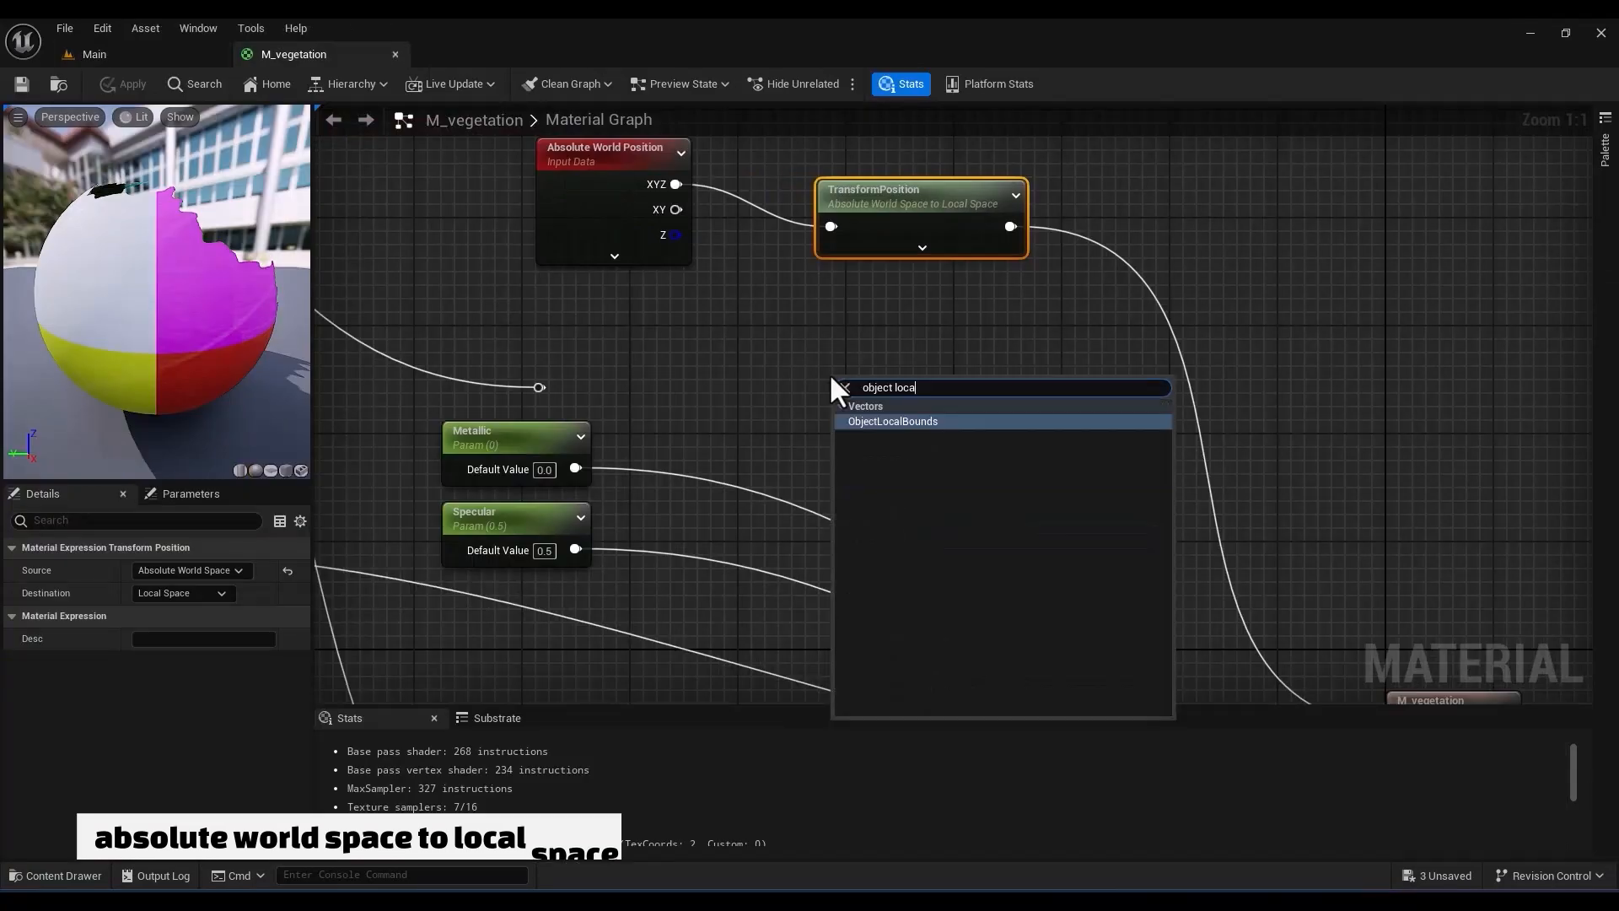
left_click(901, 420)
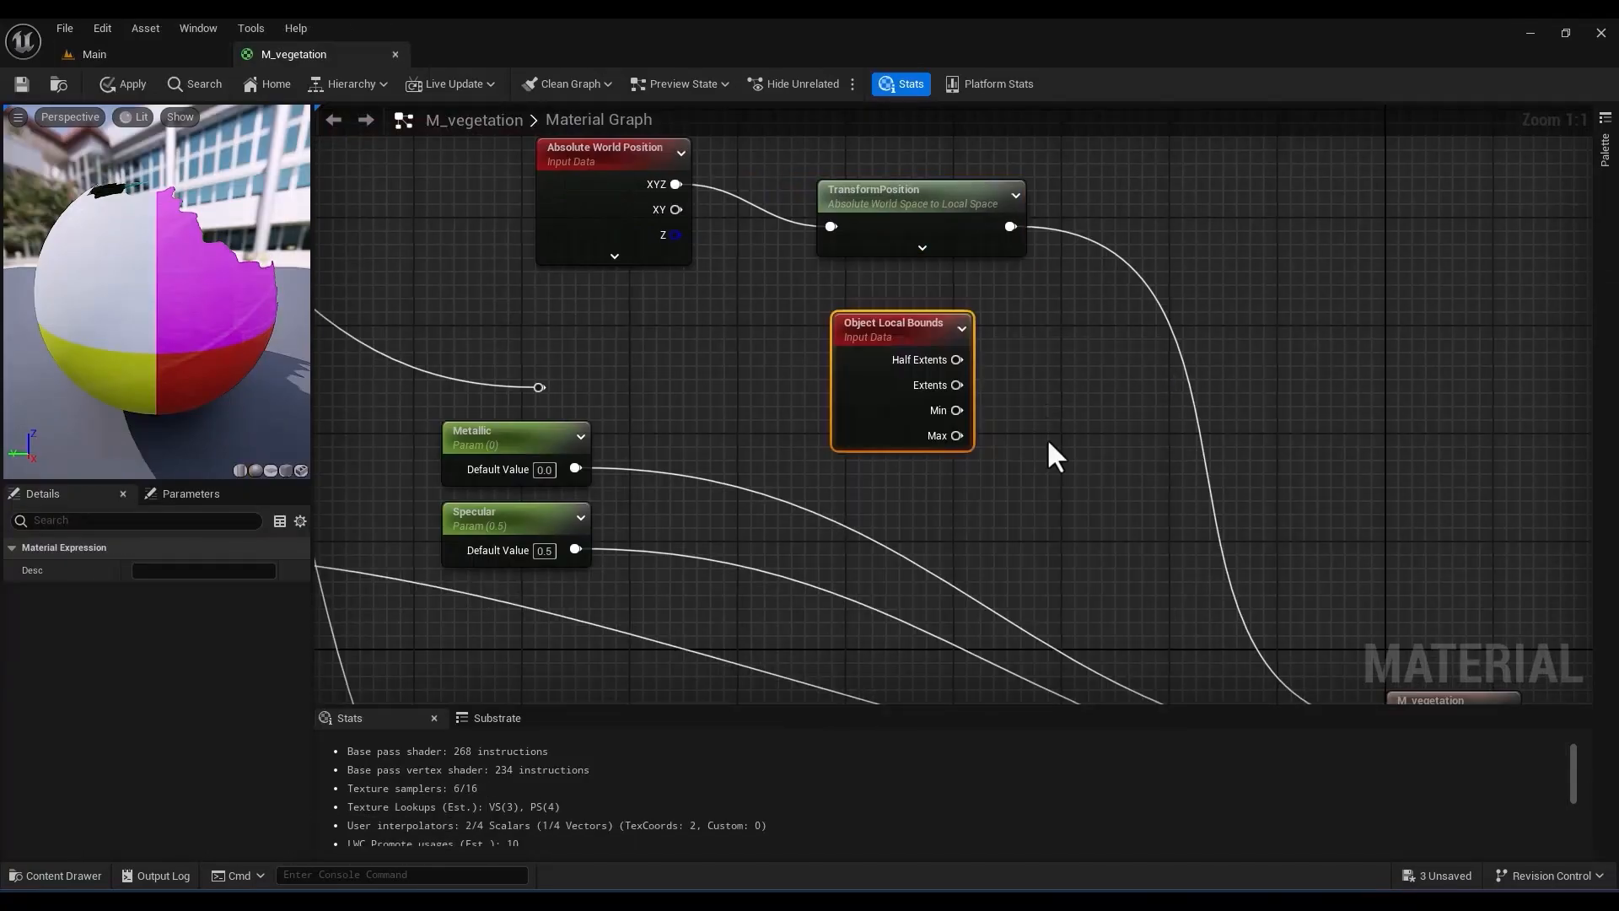
Add a Divide node with TransformPosition in A and the local bounds' Max in B, and connect its output to Base Color
right_click_drag(1046, 437, 927, 447)
key("d")
left_click(1015, 320)
left_click_drag(892, 236, 1030, 356)
left_click_drag(837, 444, 1283, 613)
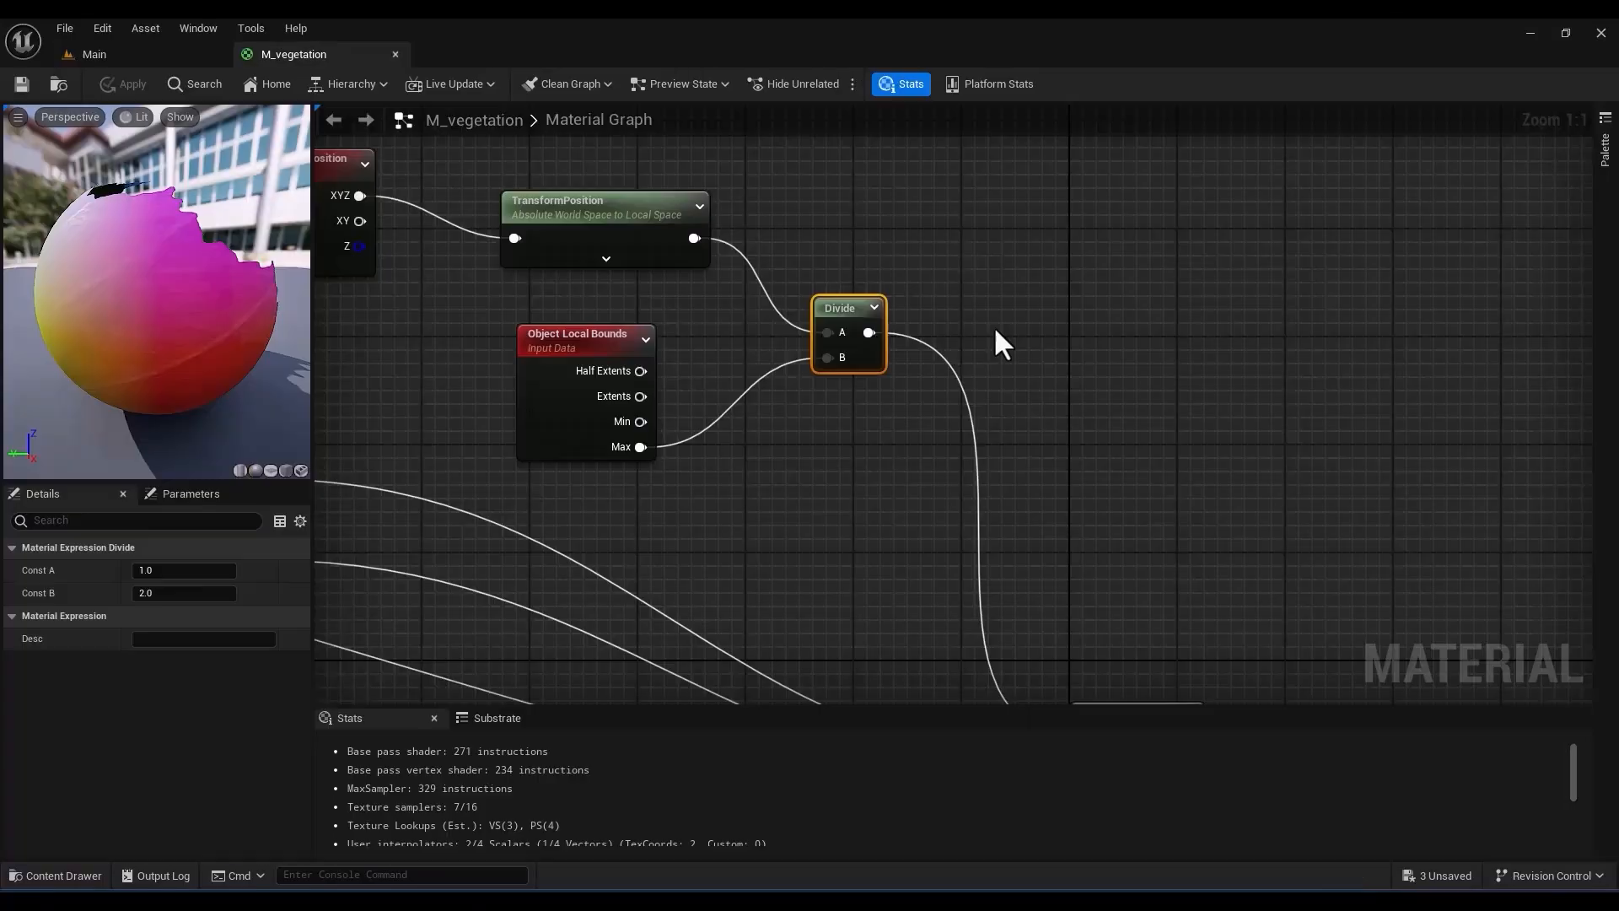
Place an Add node after the Divide node and create a scalar parameter named gradient_offset below it
left_click(996, 341)
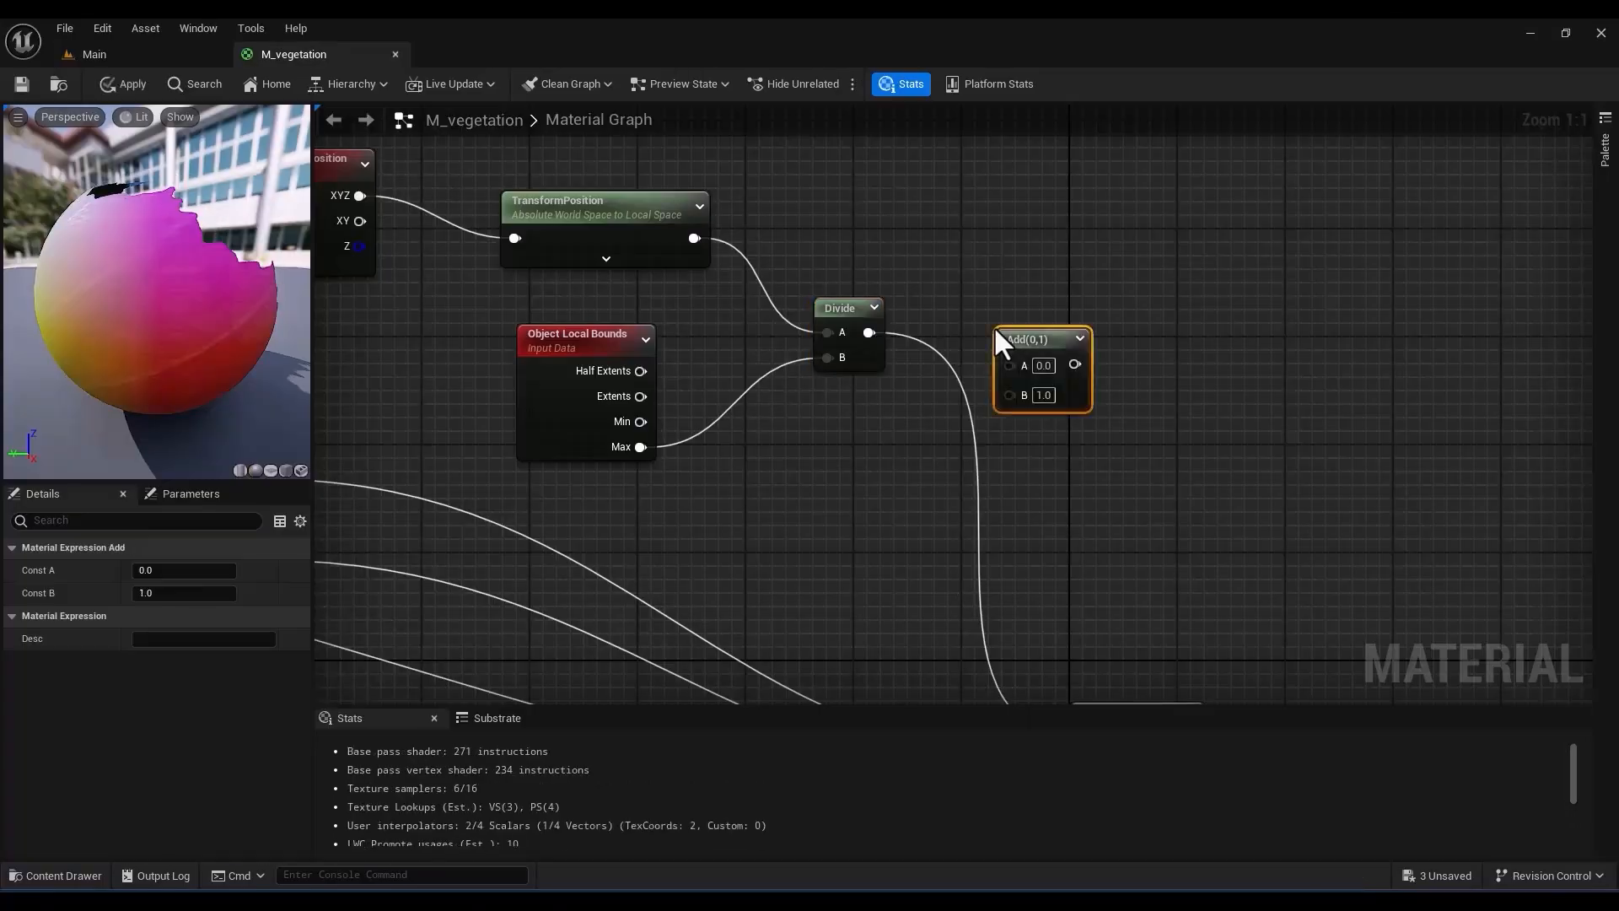
left_click(807, 499)
type("s")
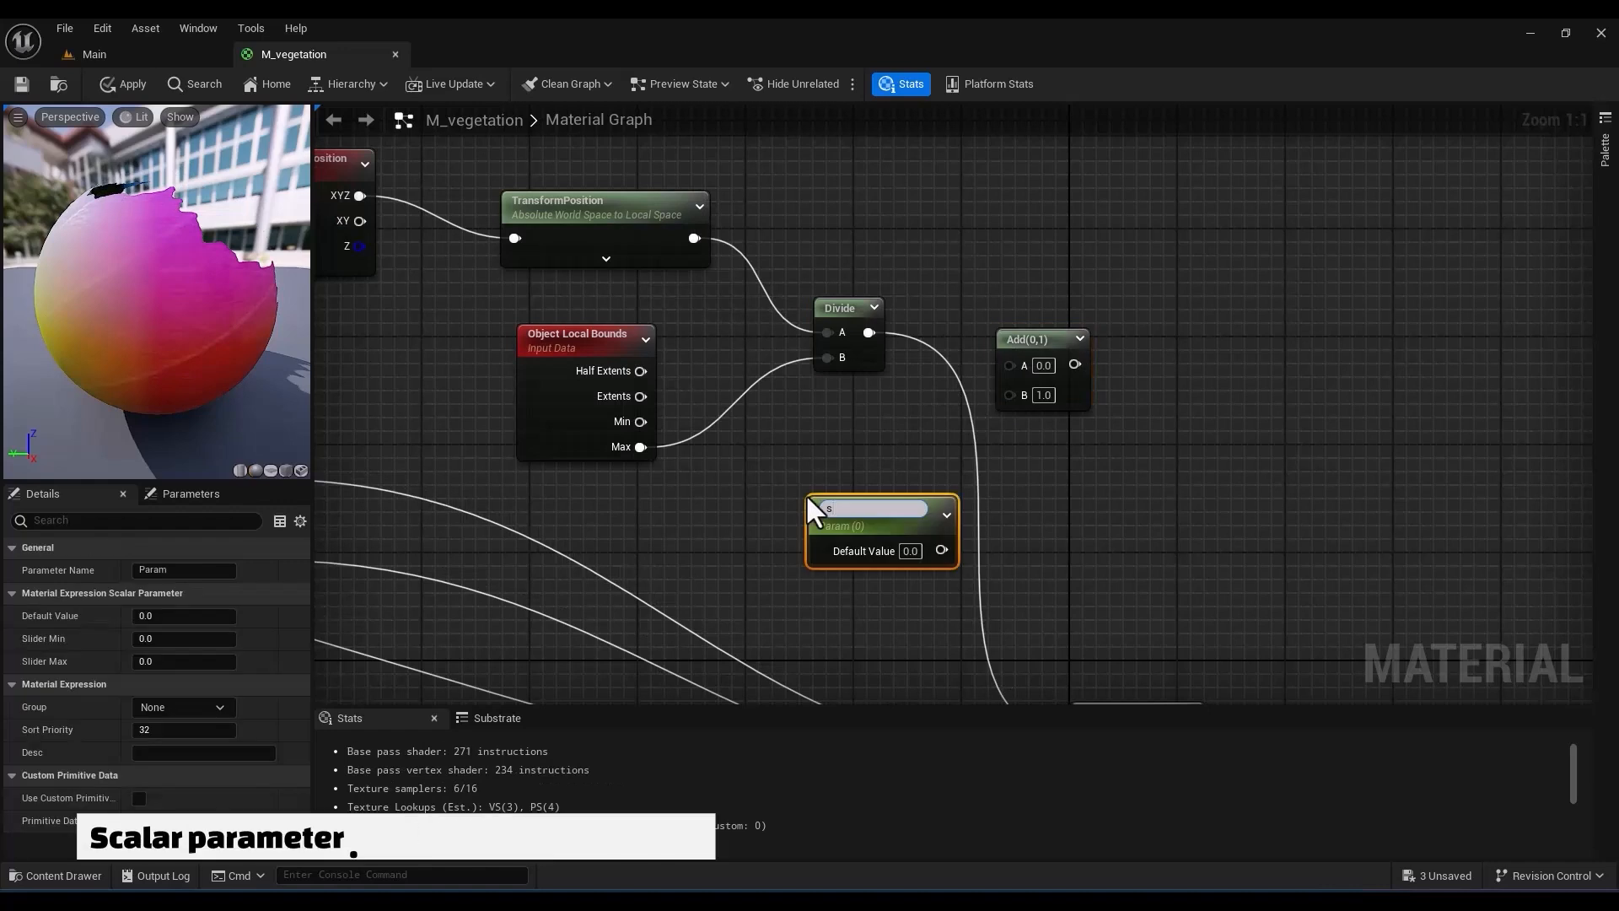
type("gradient_offset")
key("Return")
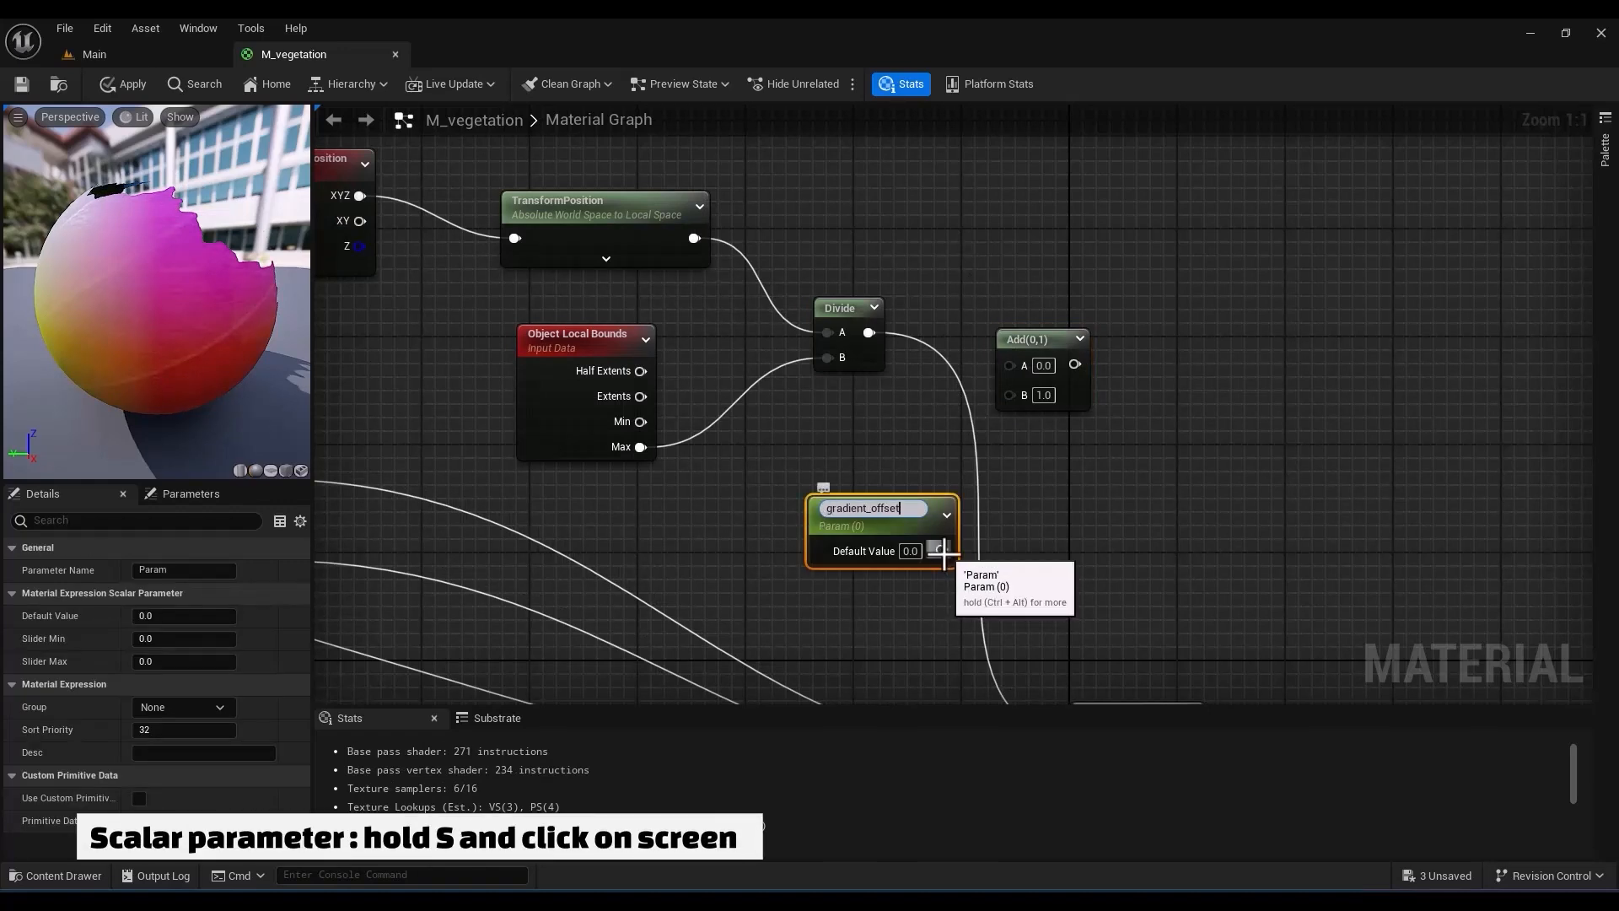
Connect gradient_offset to the Add node's B input and the Divide output to its A input
left_click_drag(941, 544, 1010, 394)
left_click_drag(869, 332, 912, 332)
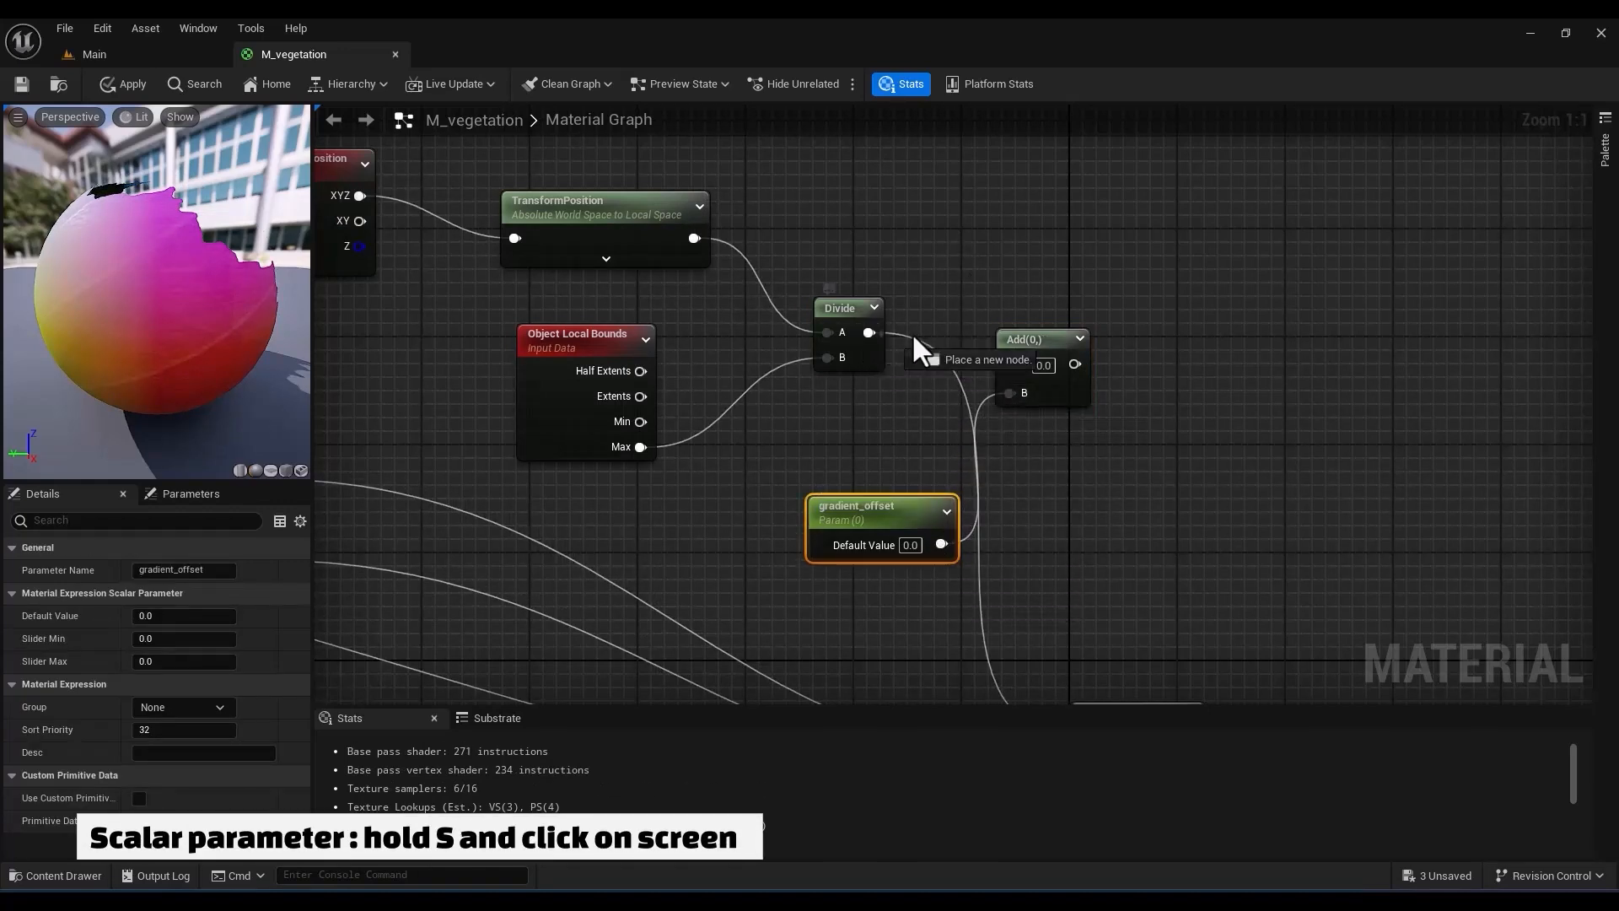
left_click_drag(1014, 364, 1015, 366)
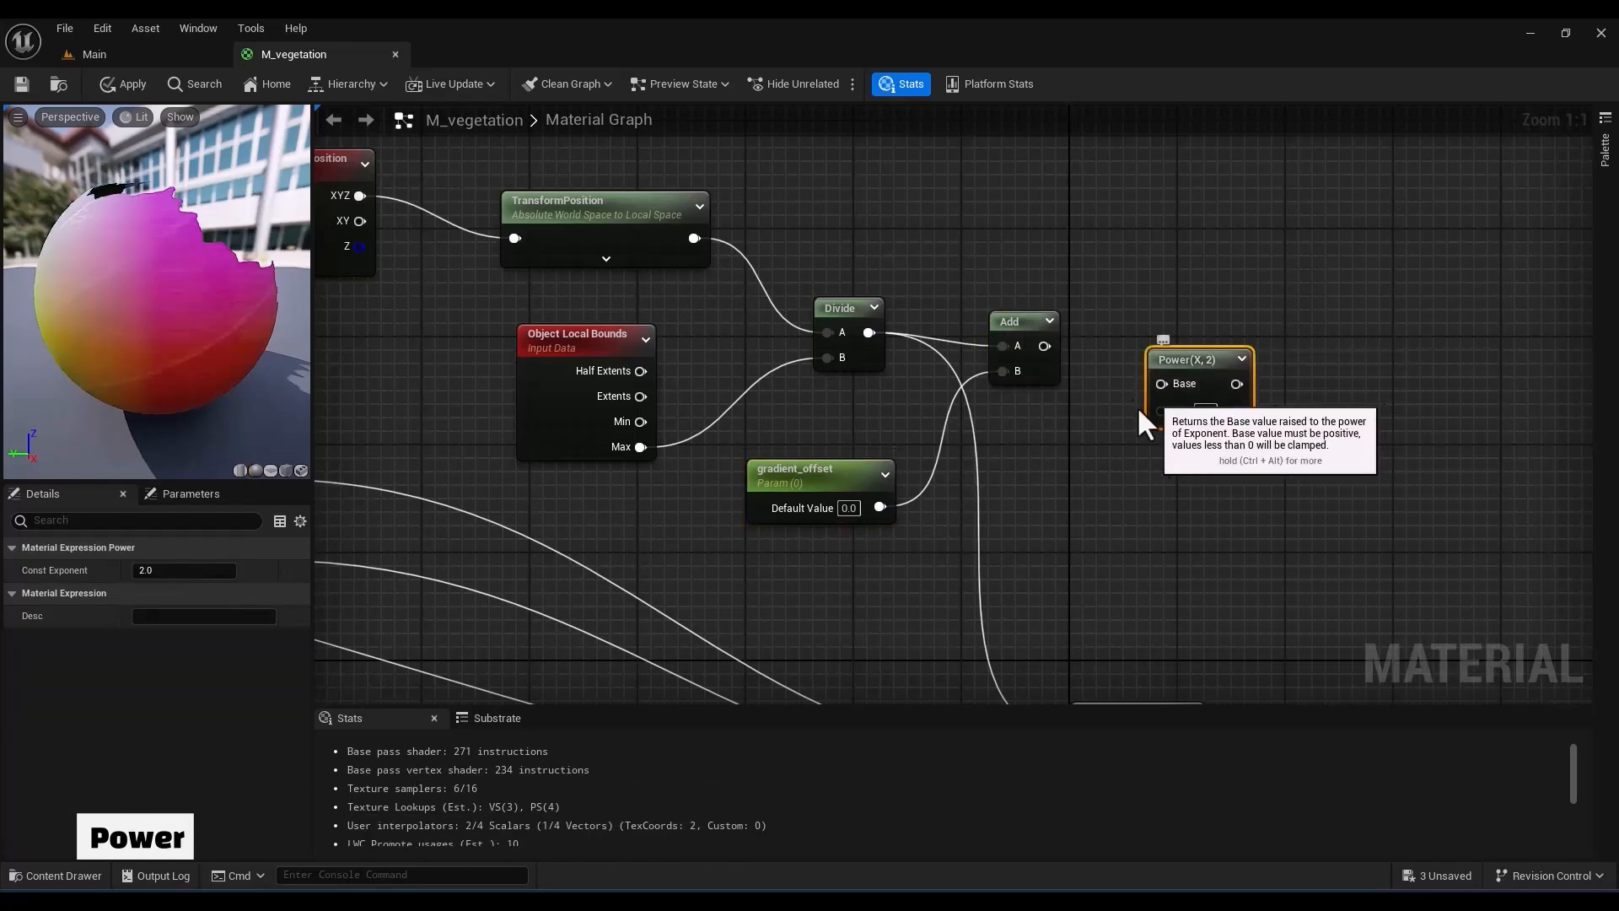
Add a Power node and a scalar parameter named gradient_power with a default value of 1
left_click(1013, 475)
type("gradient_power")
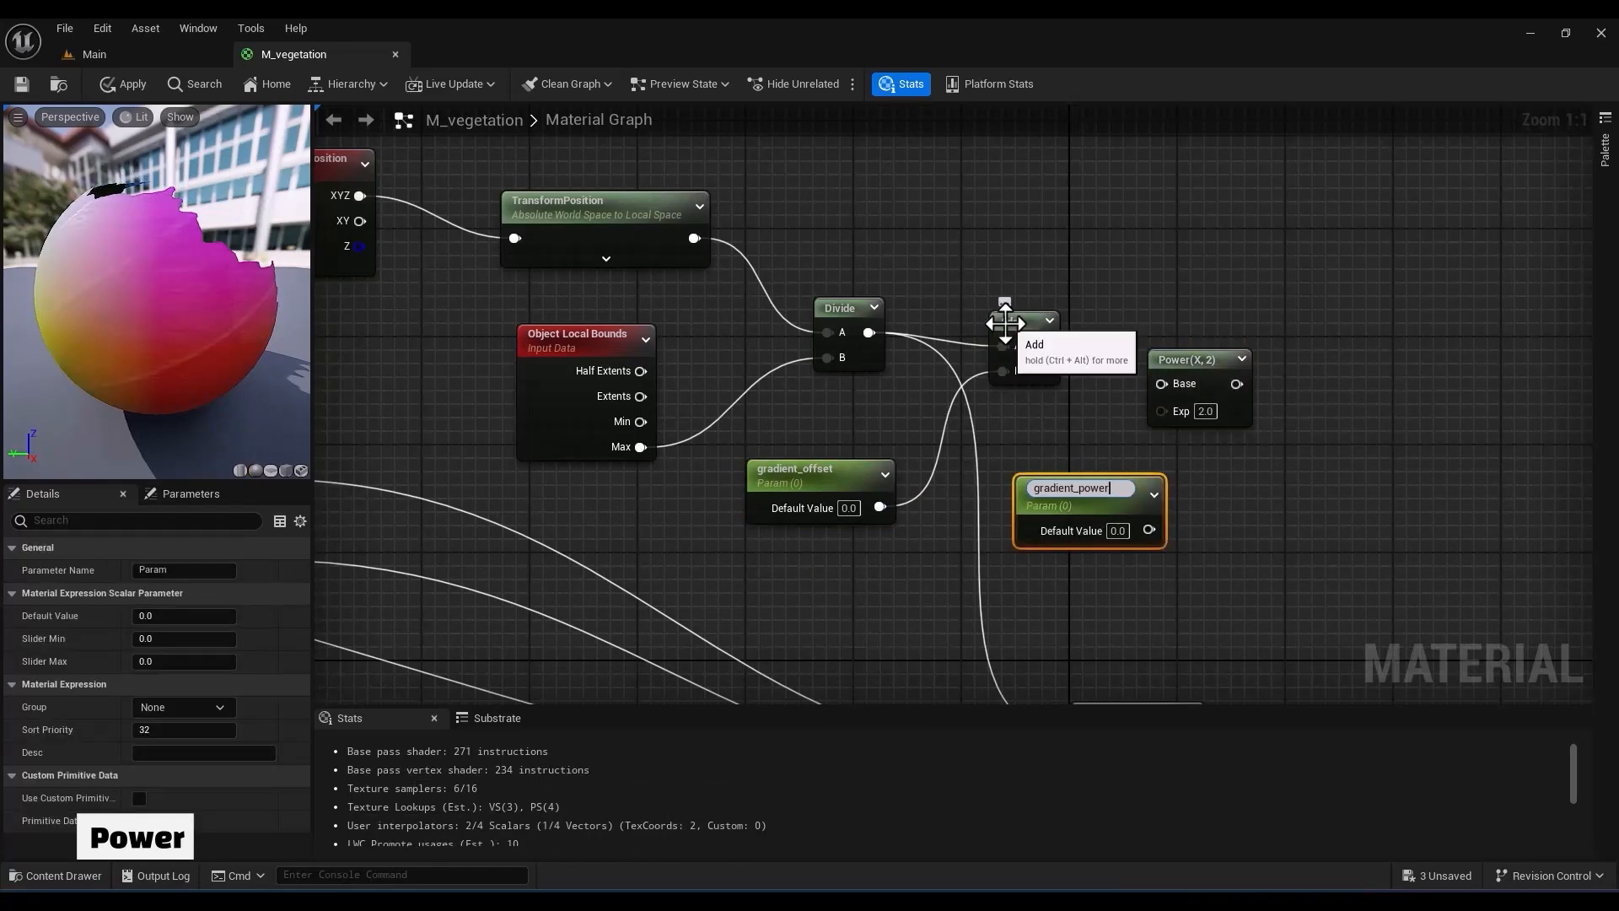
key("Return")
left_click(1117, 525)
type("1")
key("Return")
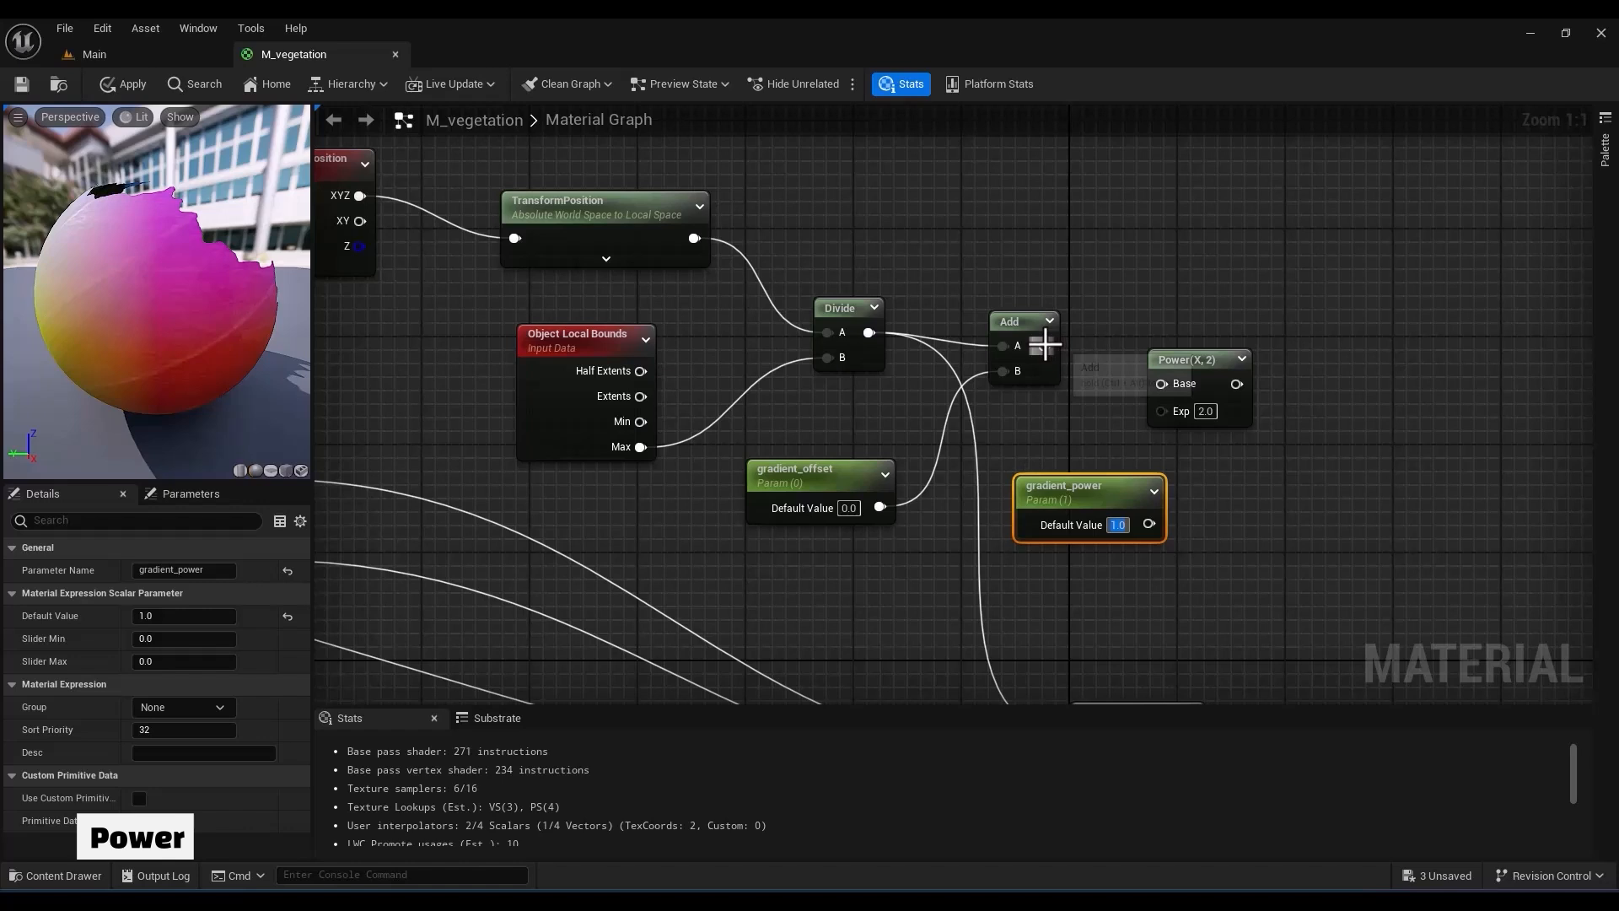
Connect the Add output to the Power node's Base and gradient_power to its Exp, placing the parameter closer to the Power node
left_click_drag(1044, 345, 1165, 384)
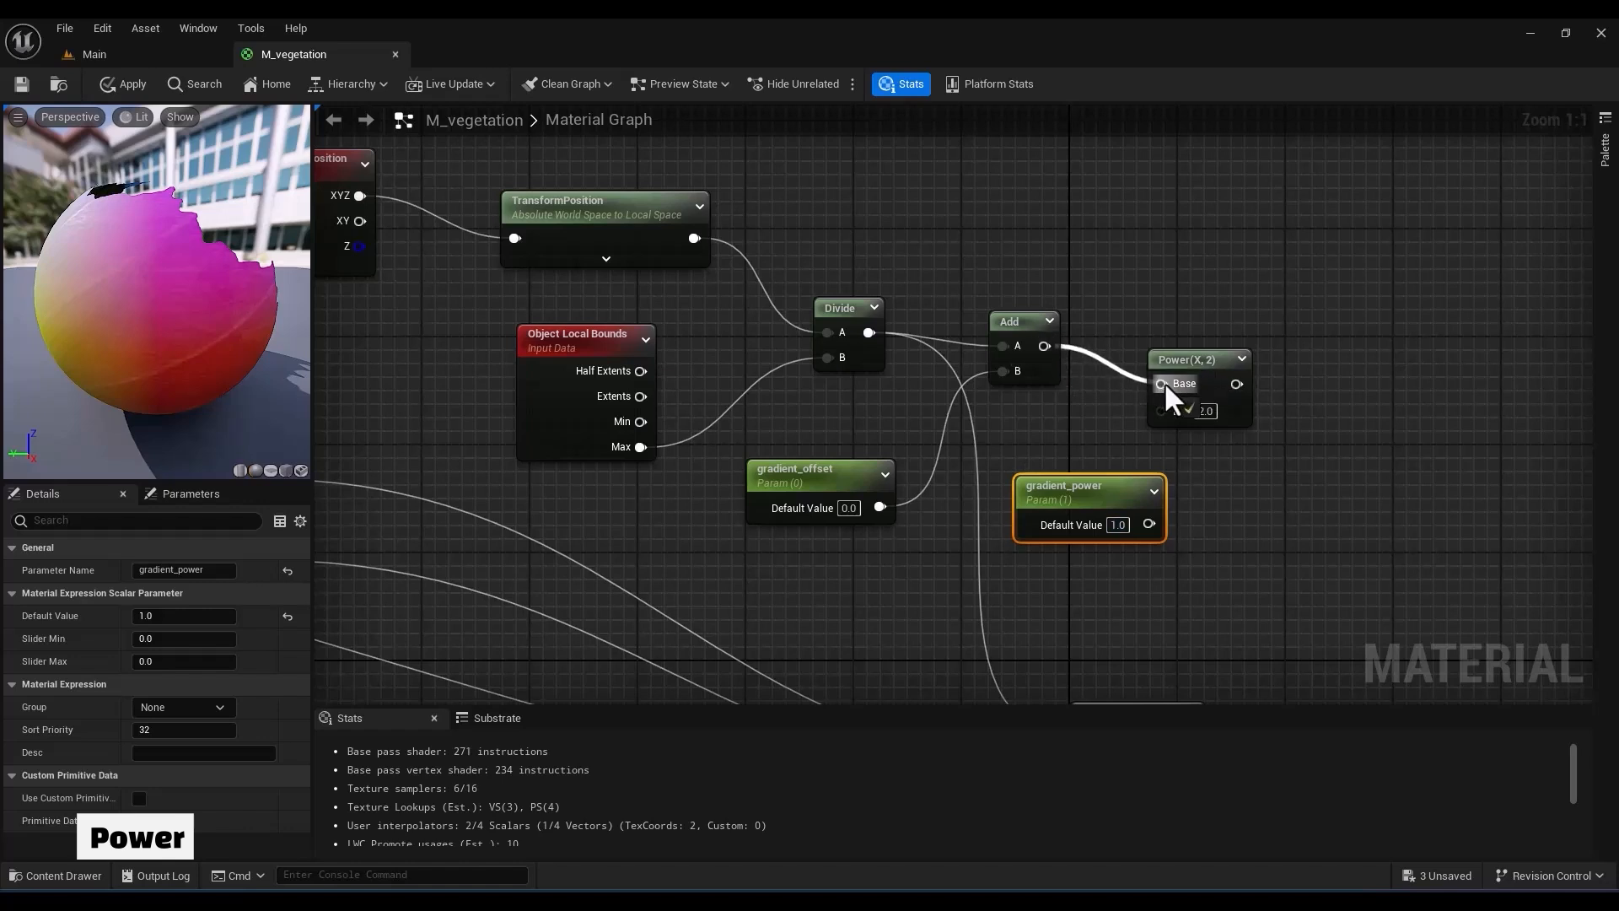
left_click_drag(1148, 525, 1162, 414)
left_click_drag(1079, 494, 1039, 464)
right_click_drag(1071, 560, 1059, 480)
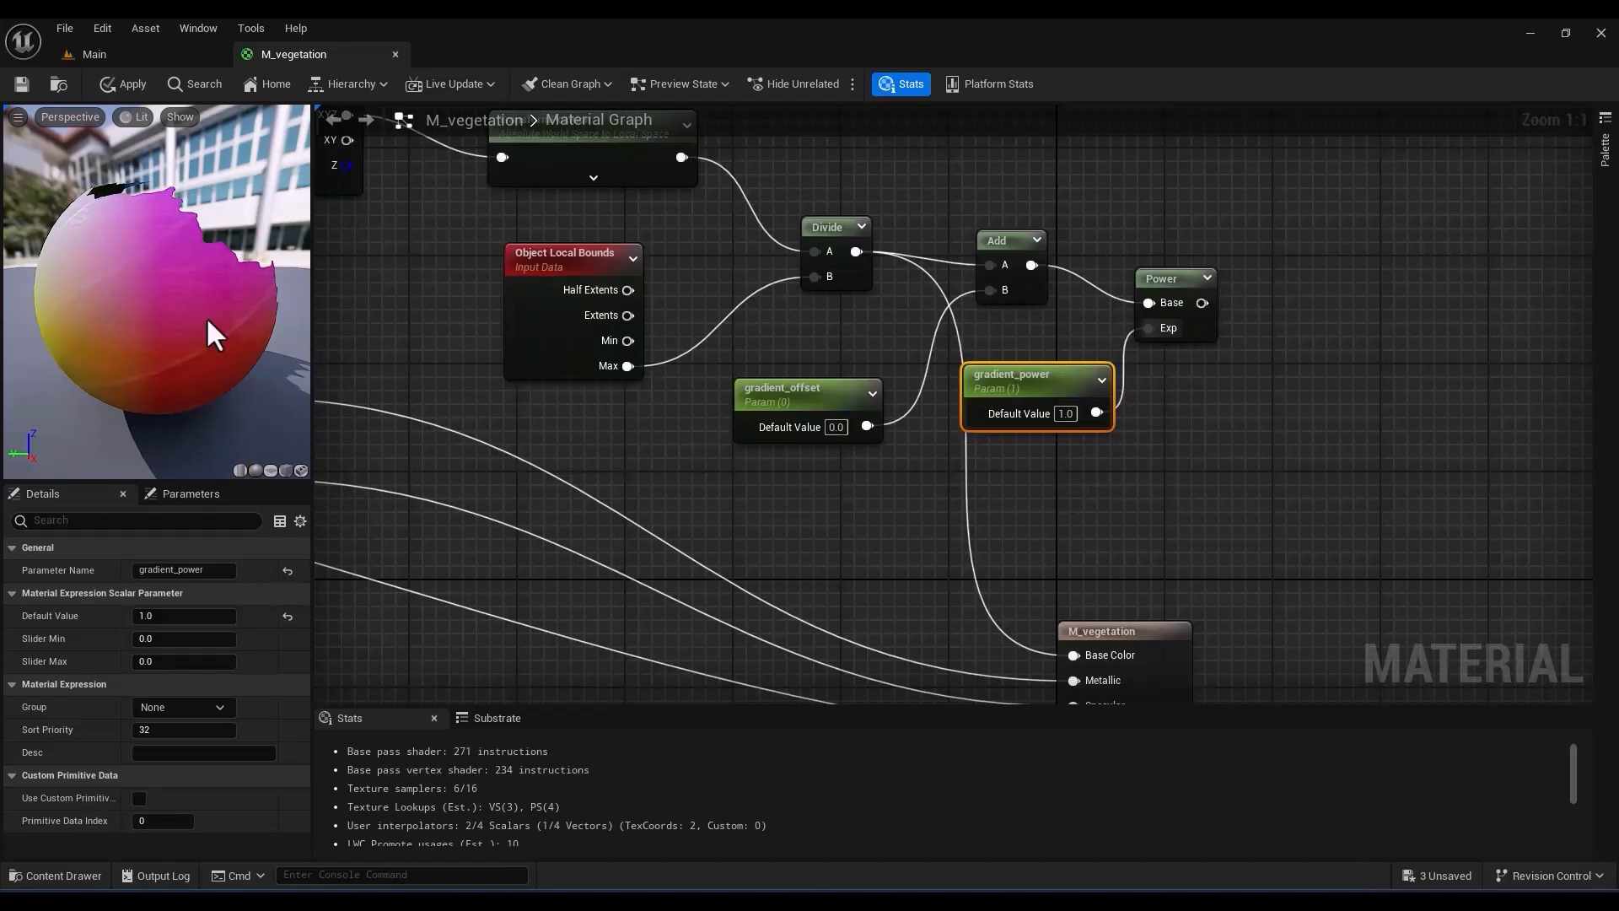
Add a ComponentMask node after the Power node and connect the Power output to it
right_click_drag(1166, 498, 1044, 458)
right_click(1118, 274)
type("mask")
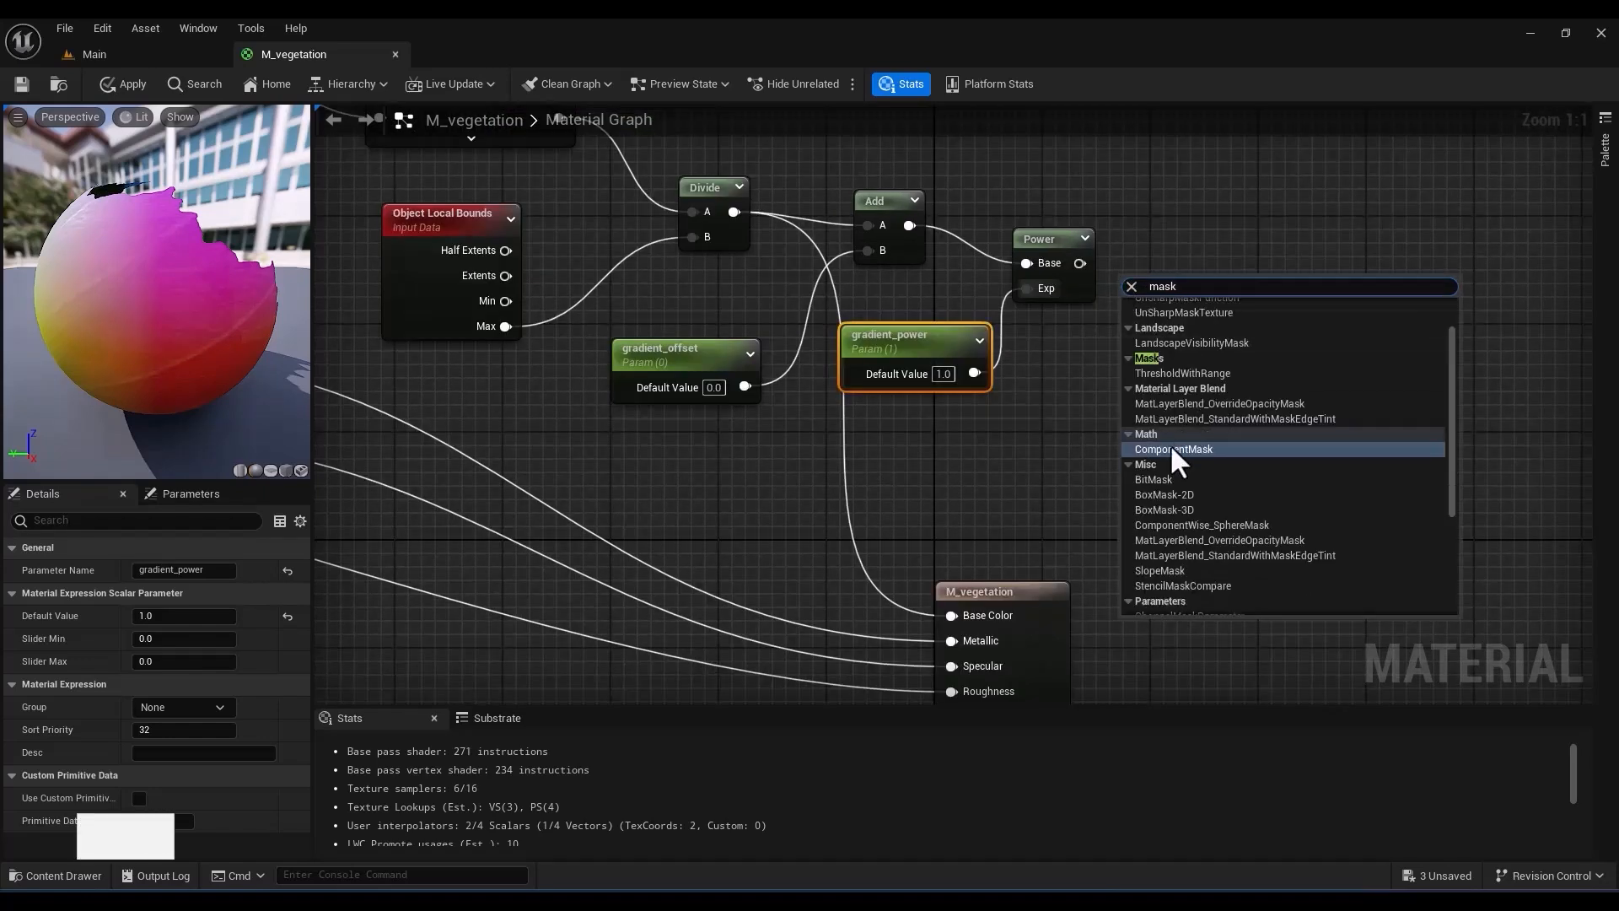
left_click(1172, 450)
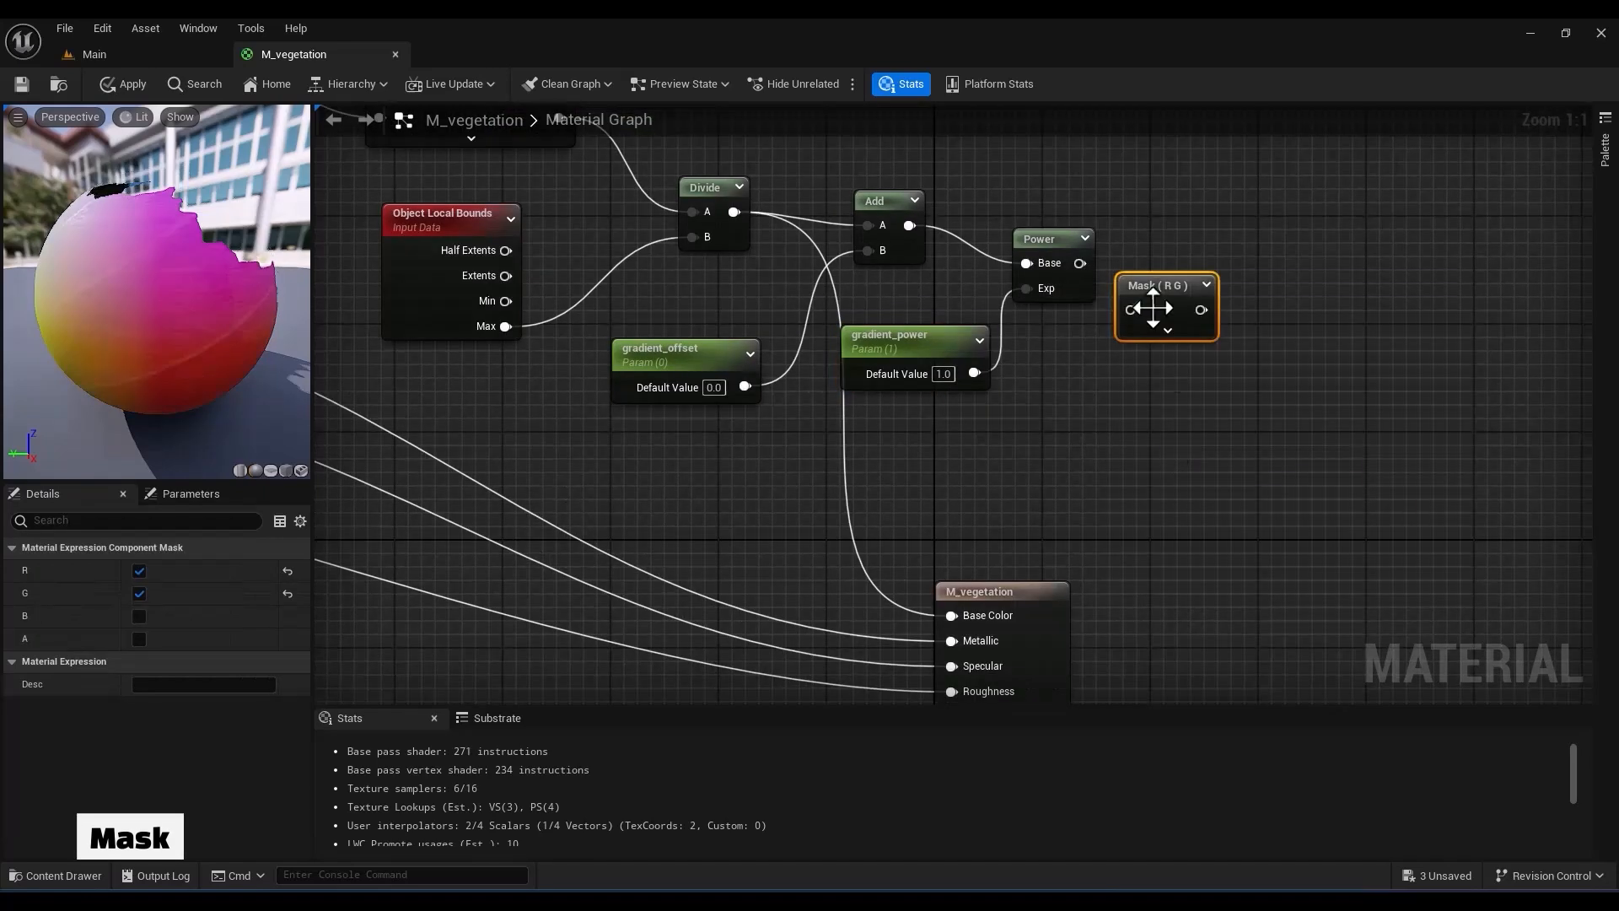
left_click_drag(1079, 263, 1200, 248)
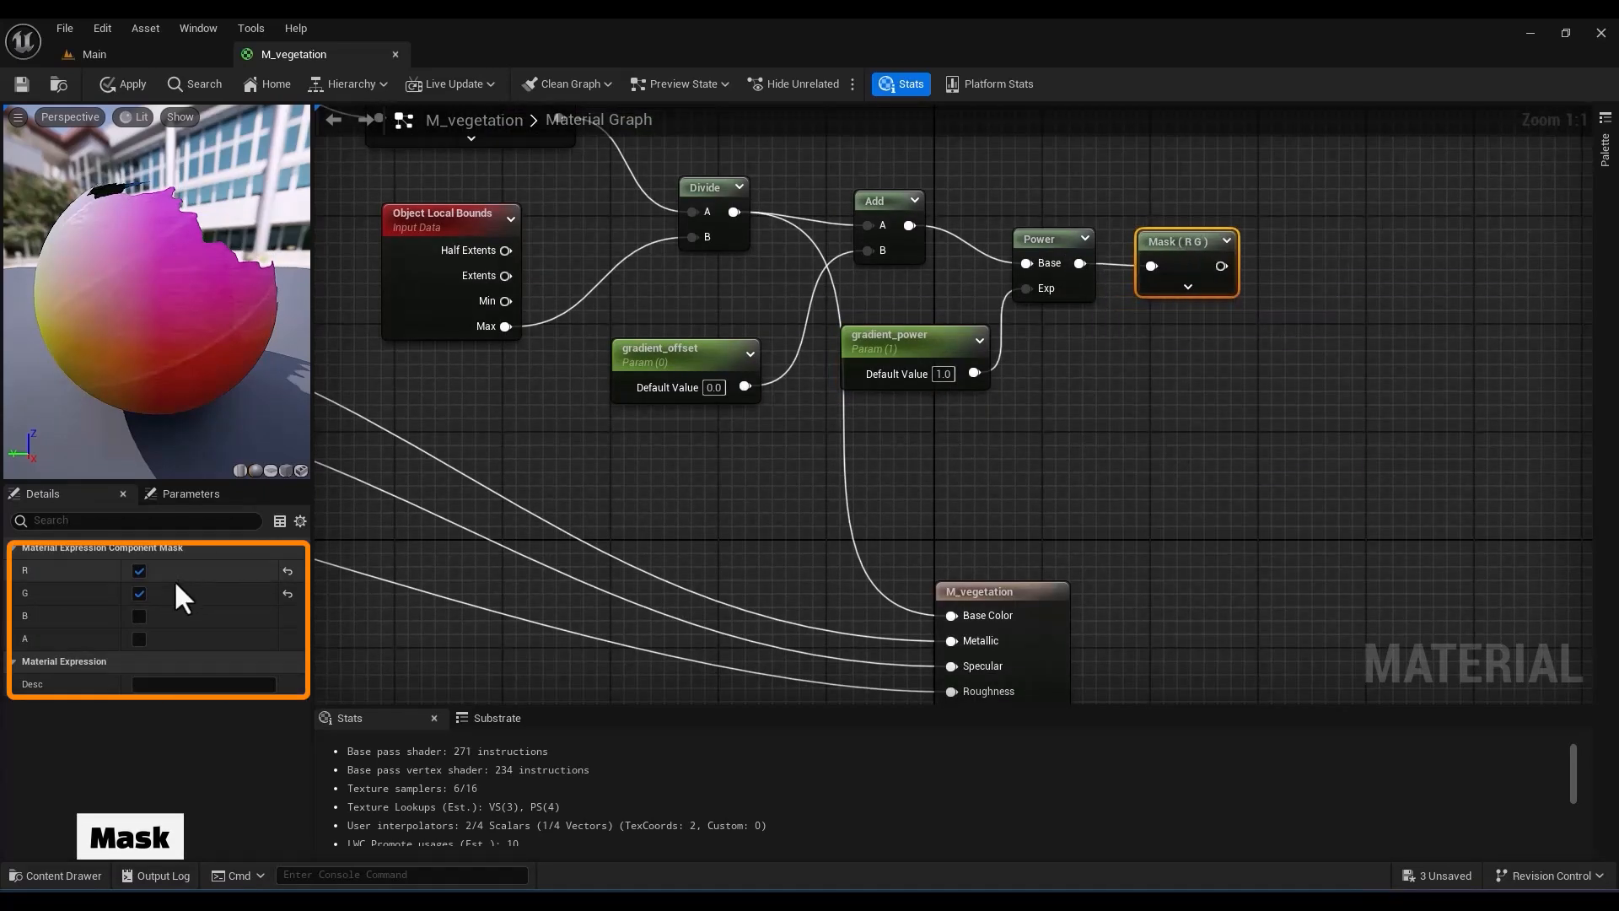
Limit the mask to the B channel only and connect it through a 1-x node to Base Color
left_click(139, 593)
left_click(139, 570)
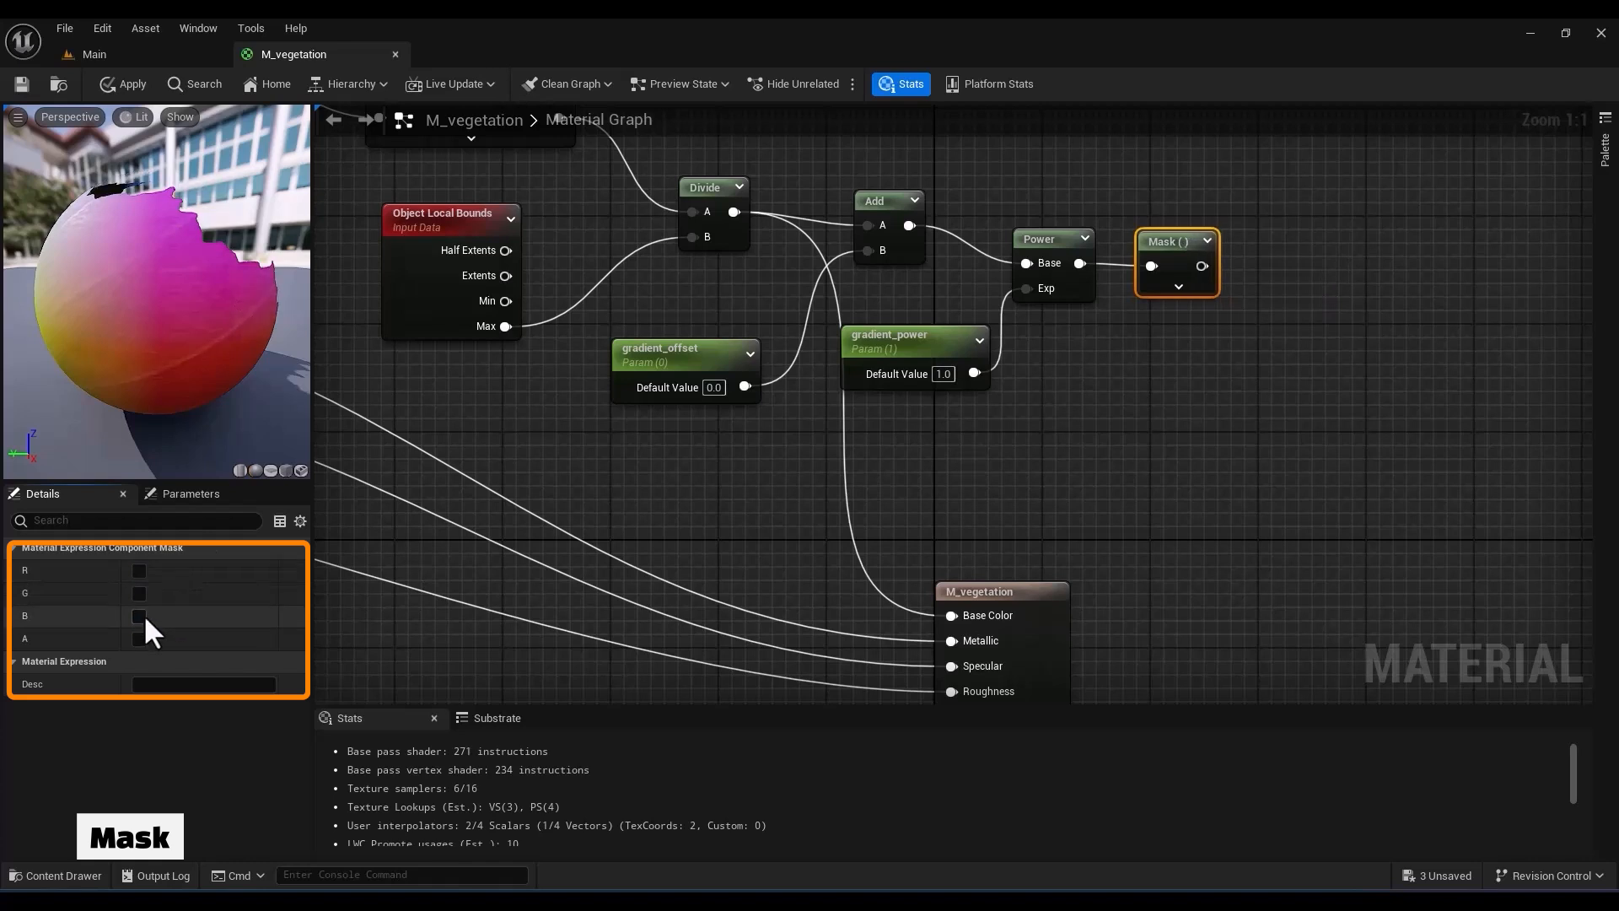
left_click(139, 615)
left_click_drag(1210, 266, 955, 615)
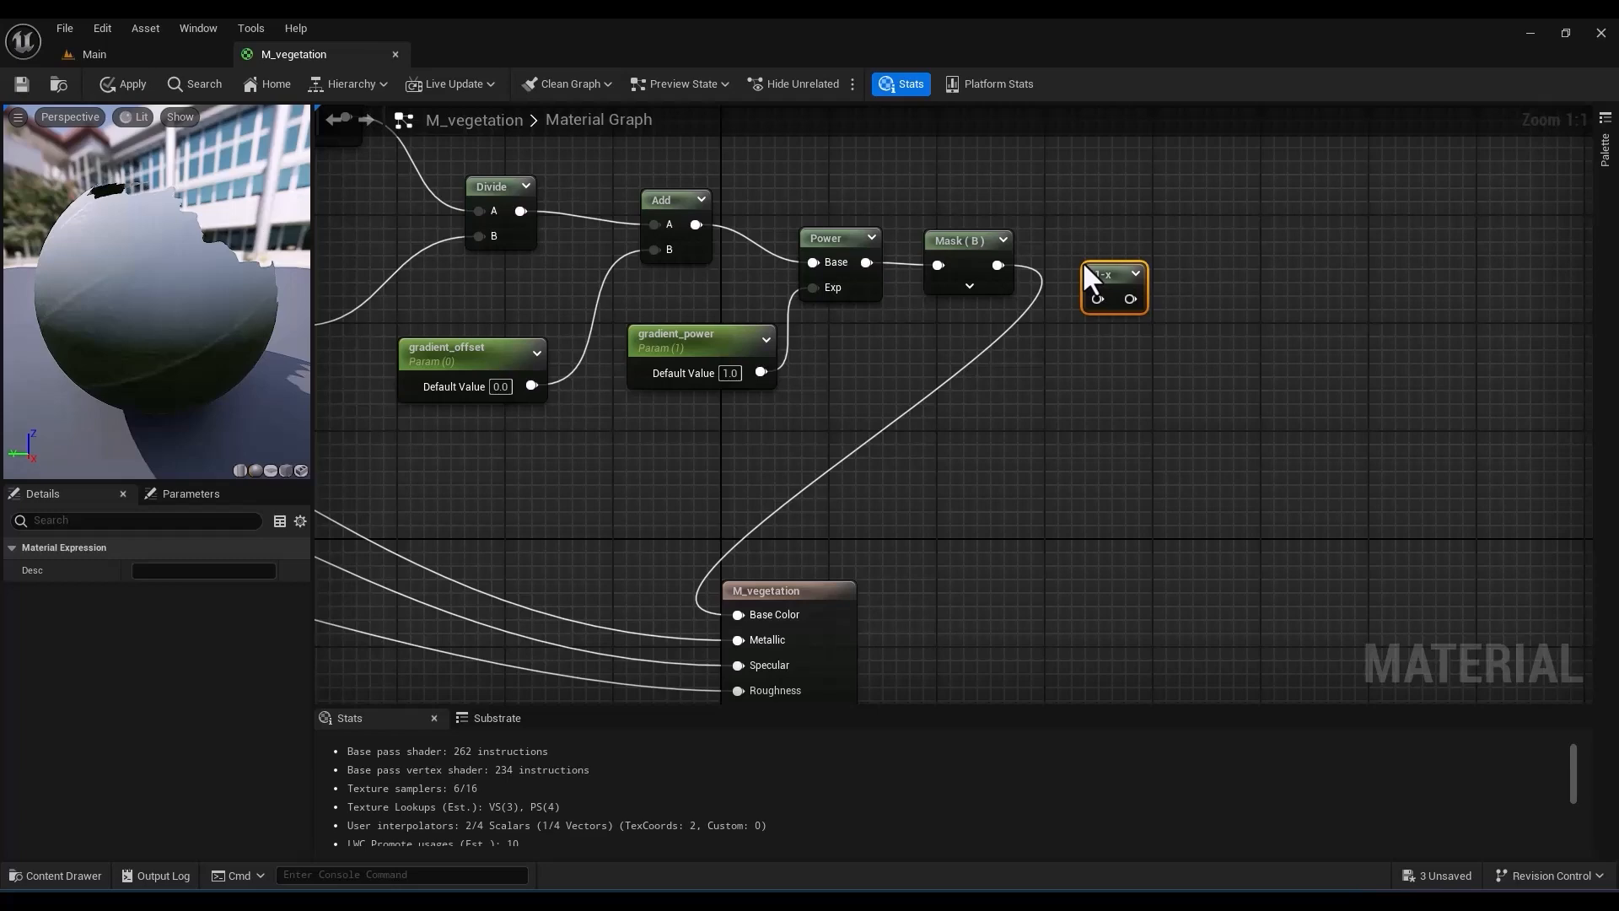
left_click_drag(997, 265, 756, 612)
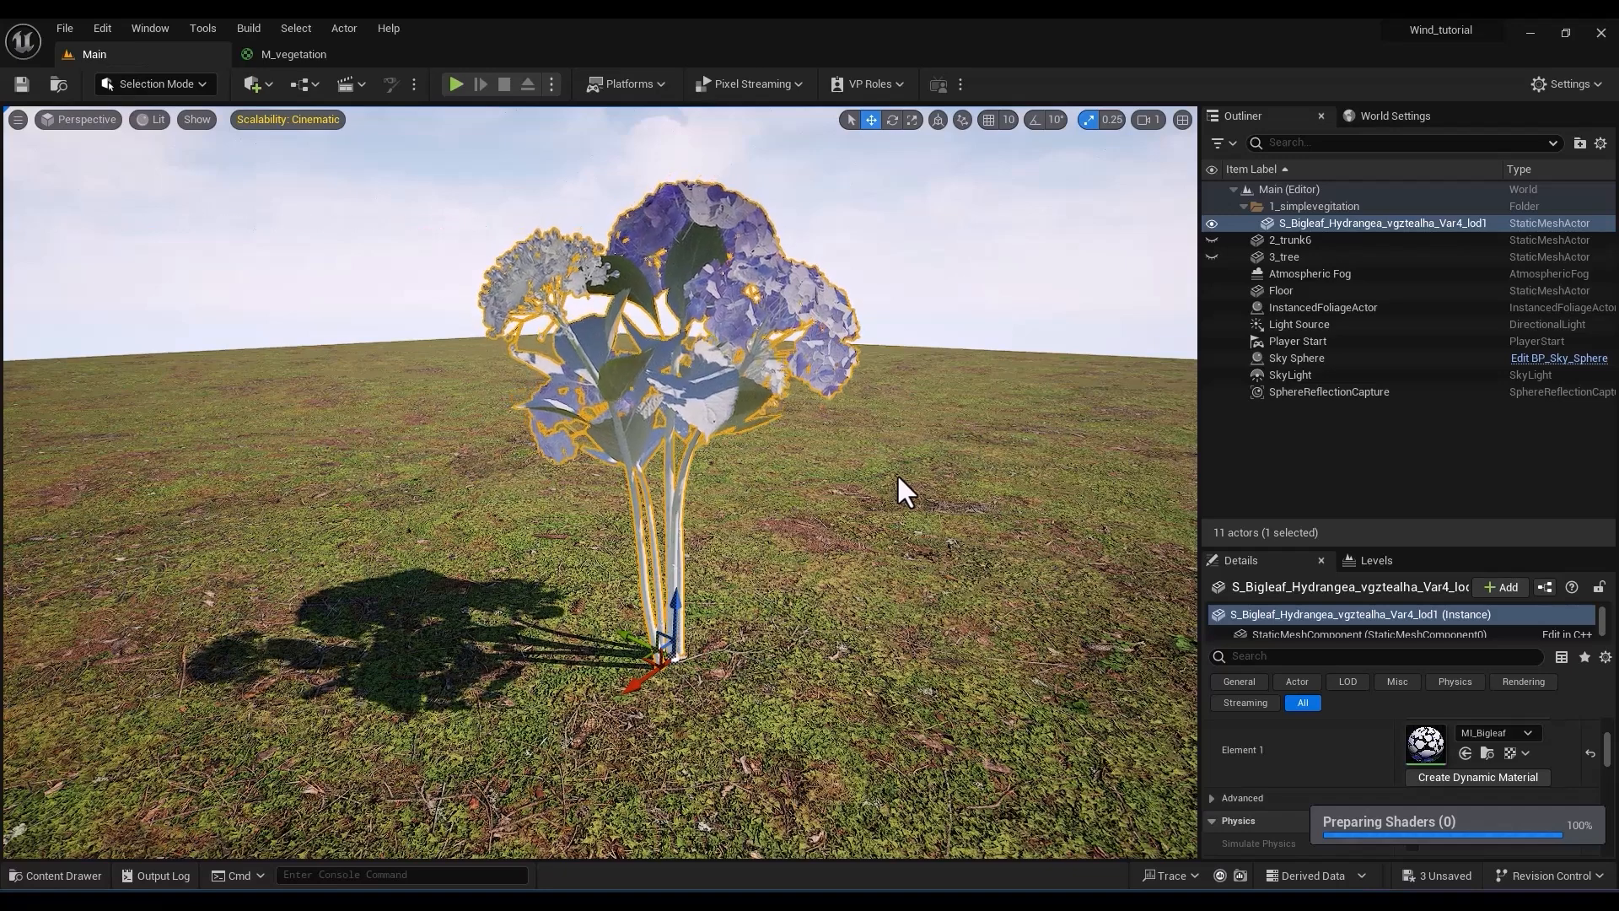
Back in the M_vegetation graph, move the local-position gradient nodes below Vertex Color and restore the leaf texture's connection to Base Color
left_click(337, 53)
left_click_drag(585, 197, 1379, 473)
scroll(1120, 297, "down", 3)
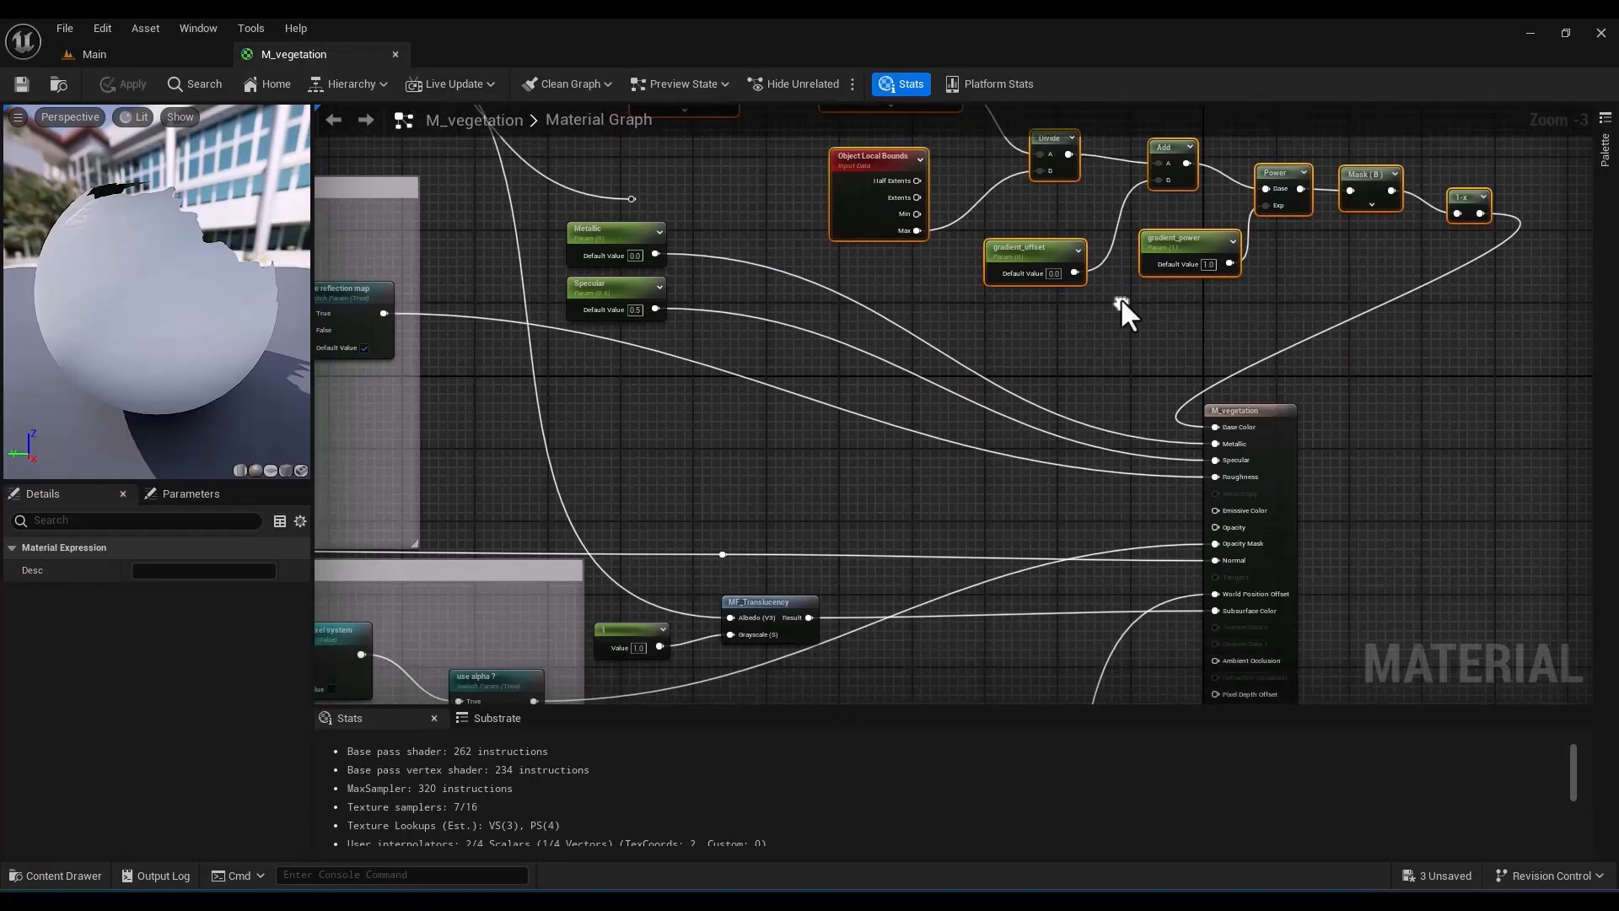
right_click_drag(1071, 289, 840, 598)
left_click_drag(835, 536, 811, 577)
right_click_drag(919, 382, 855, 596)
scroll(961, 295, "up", 5)
right_click_drag(961, 295, 919, 250)
Wrap the local-position nodes in a comment titled "gradient" and the wind nodes in a comment titled "simple wind"
left_click_drag(624, 282, 1379, 577)
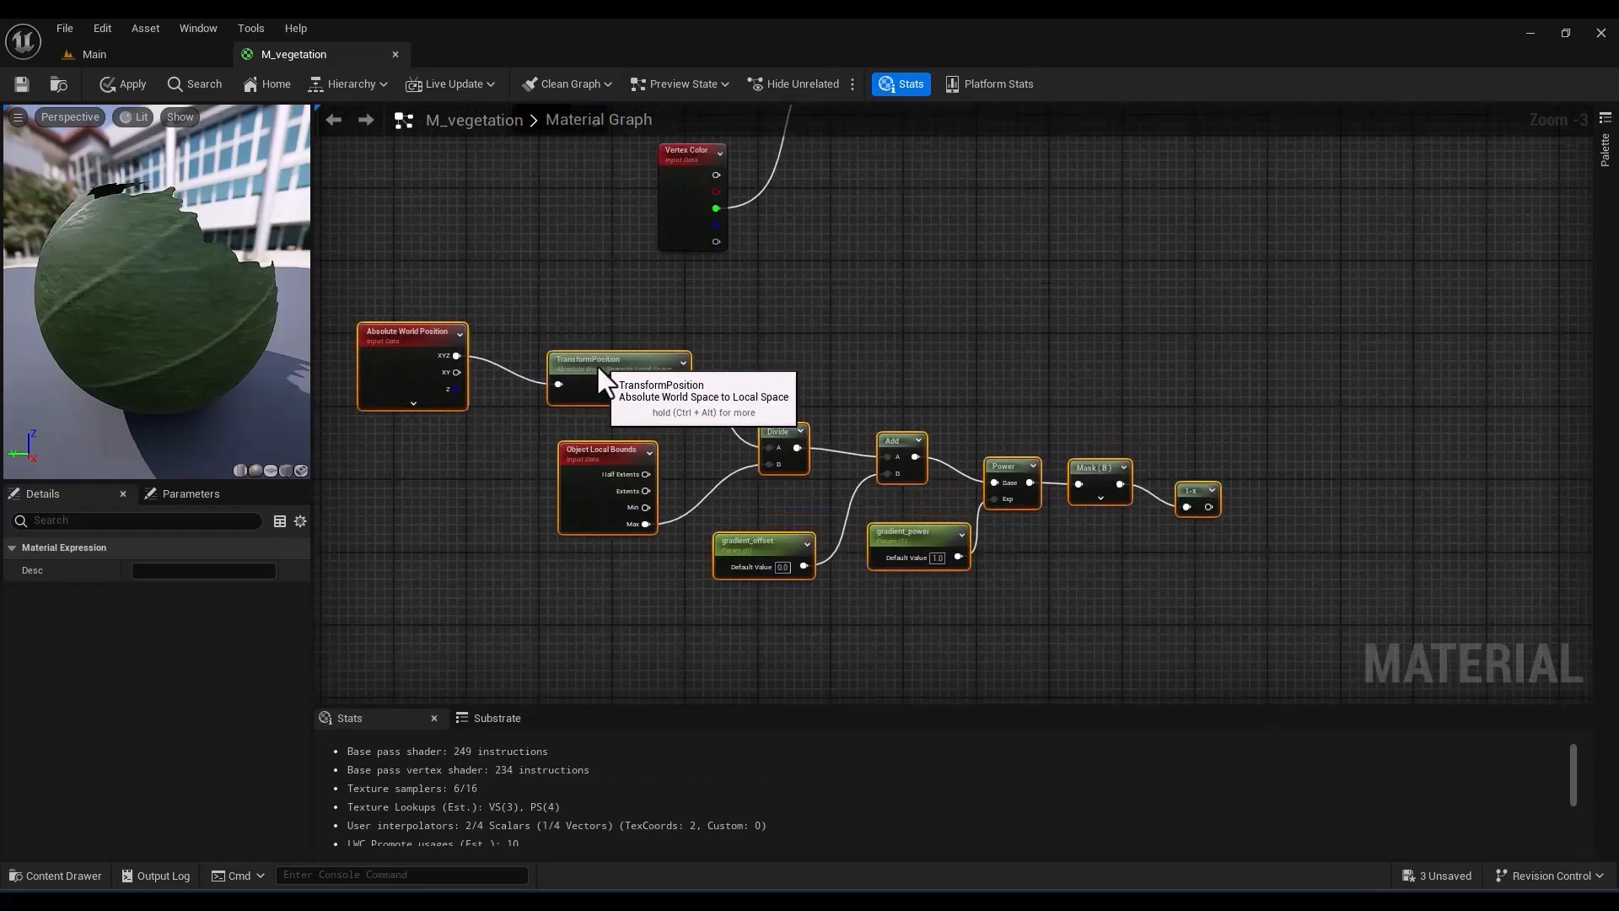
type("cgradient")
left_click_drag(1023, 635, 482, 190)
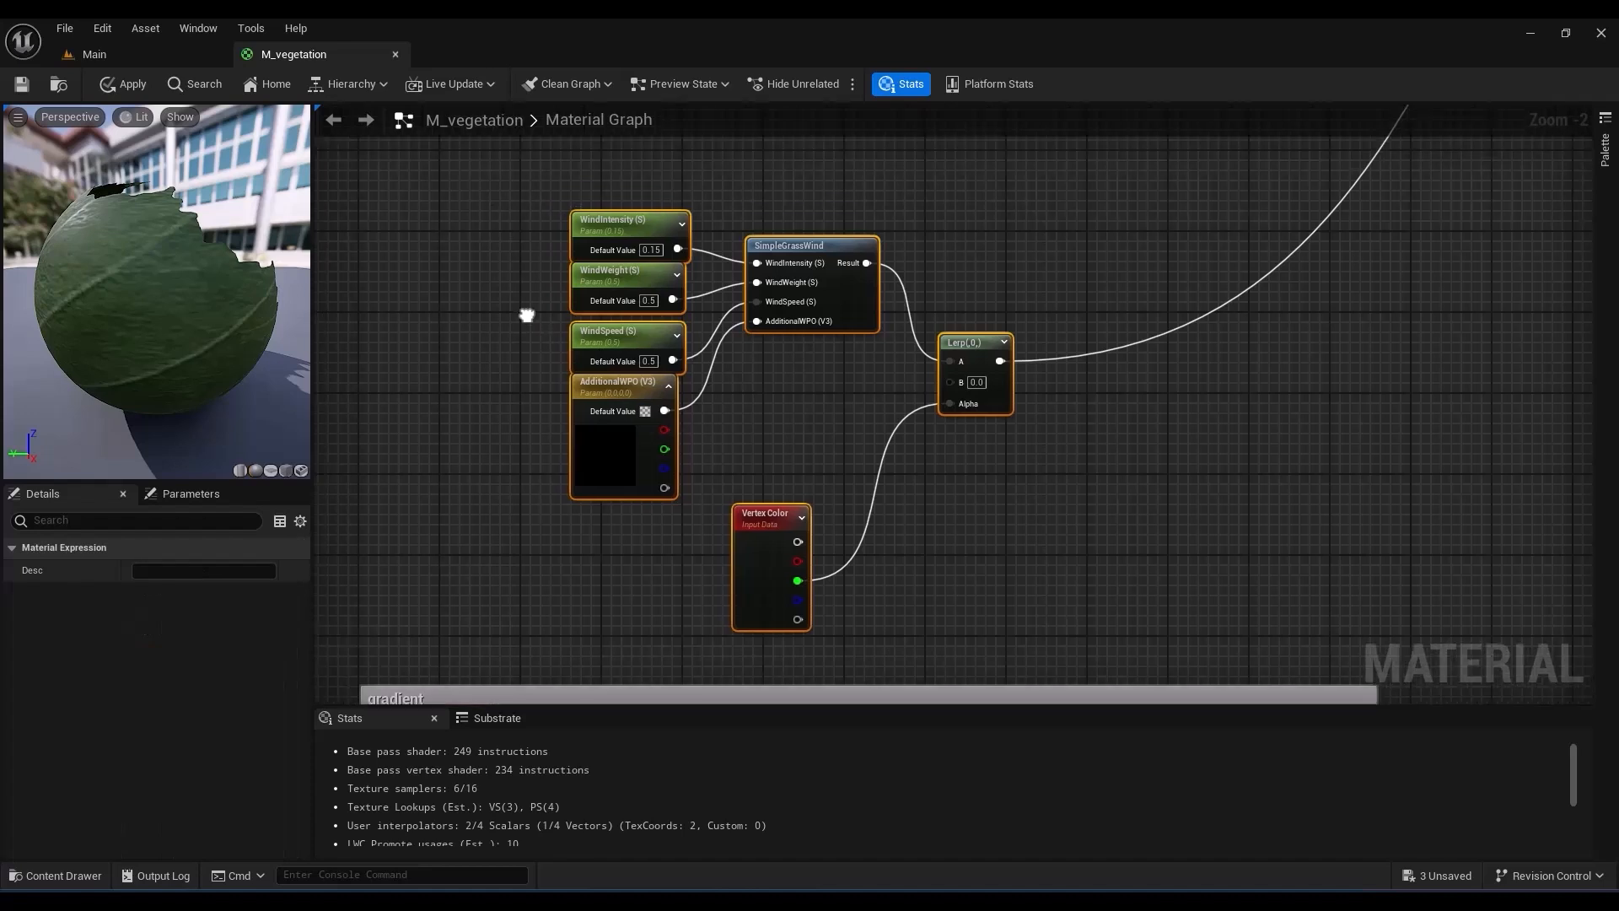
type("csimple wind")
Assign the WindIntensity parameter to a new parameter group named "wind"
right_click_drag(654, 234, 682, 200)
left_click(681, 200)
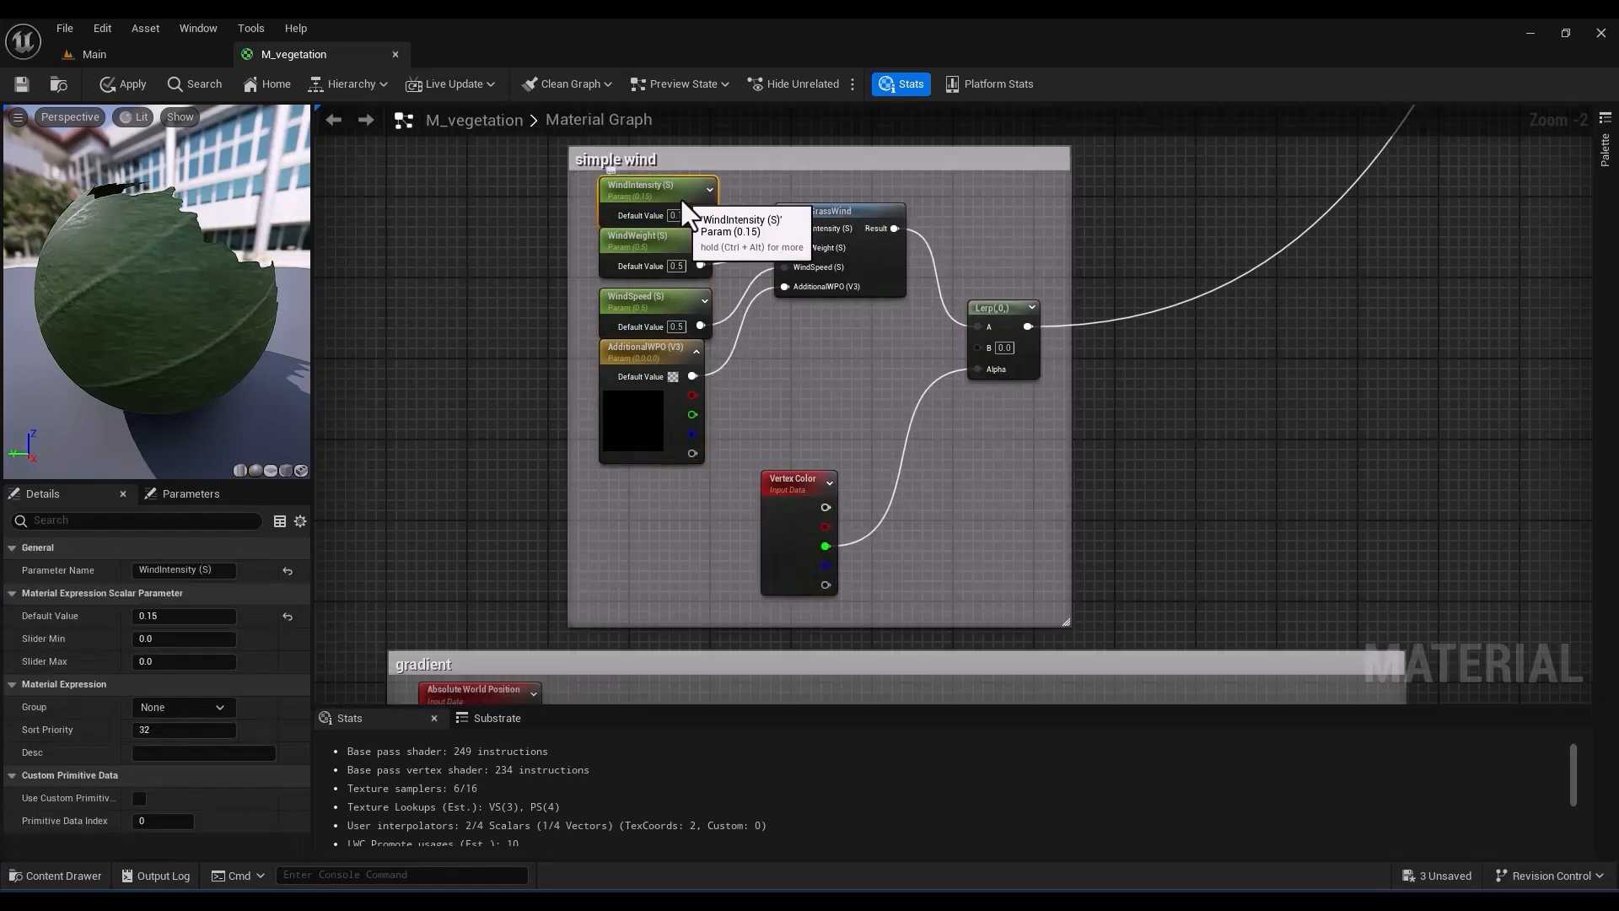
left_click_drag(180, 710, 49, 699)
type("wind")
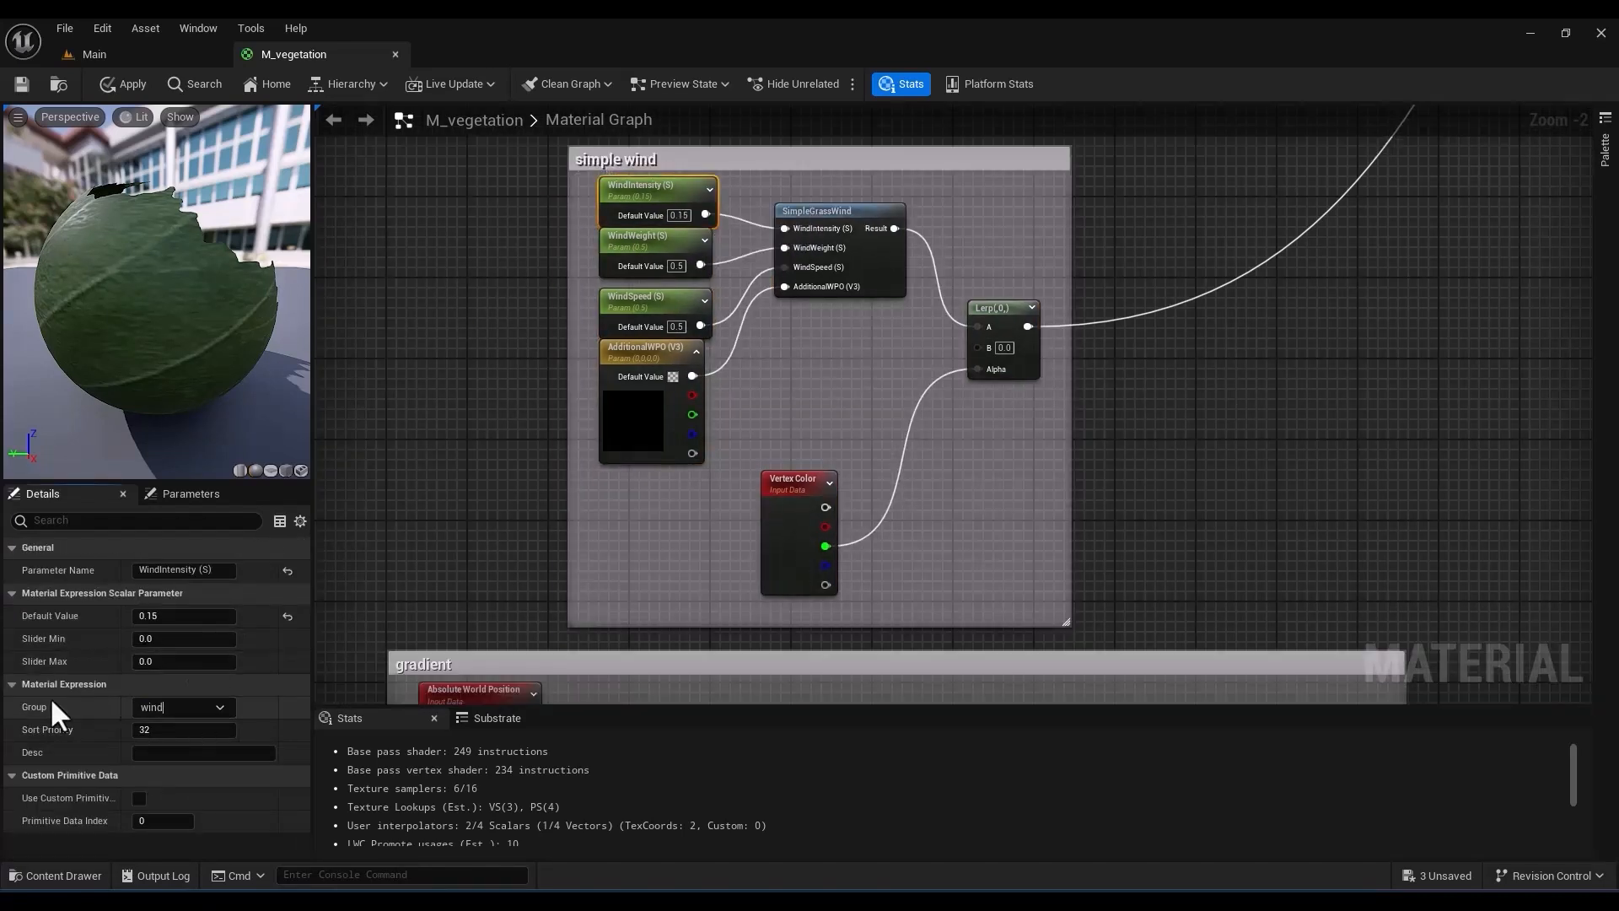
Assign the WindWeight, WindSpeed and AdditionalWPO parameters to the wind group
left_click(654, 245)
left_click(218, 707)
left_click(156, 755)
left_click(653, 305)
left_click(218, 707)
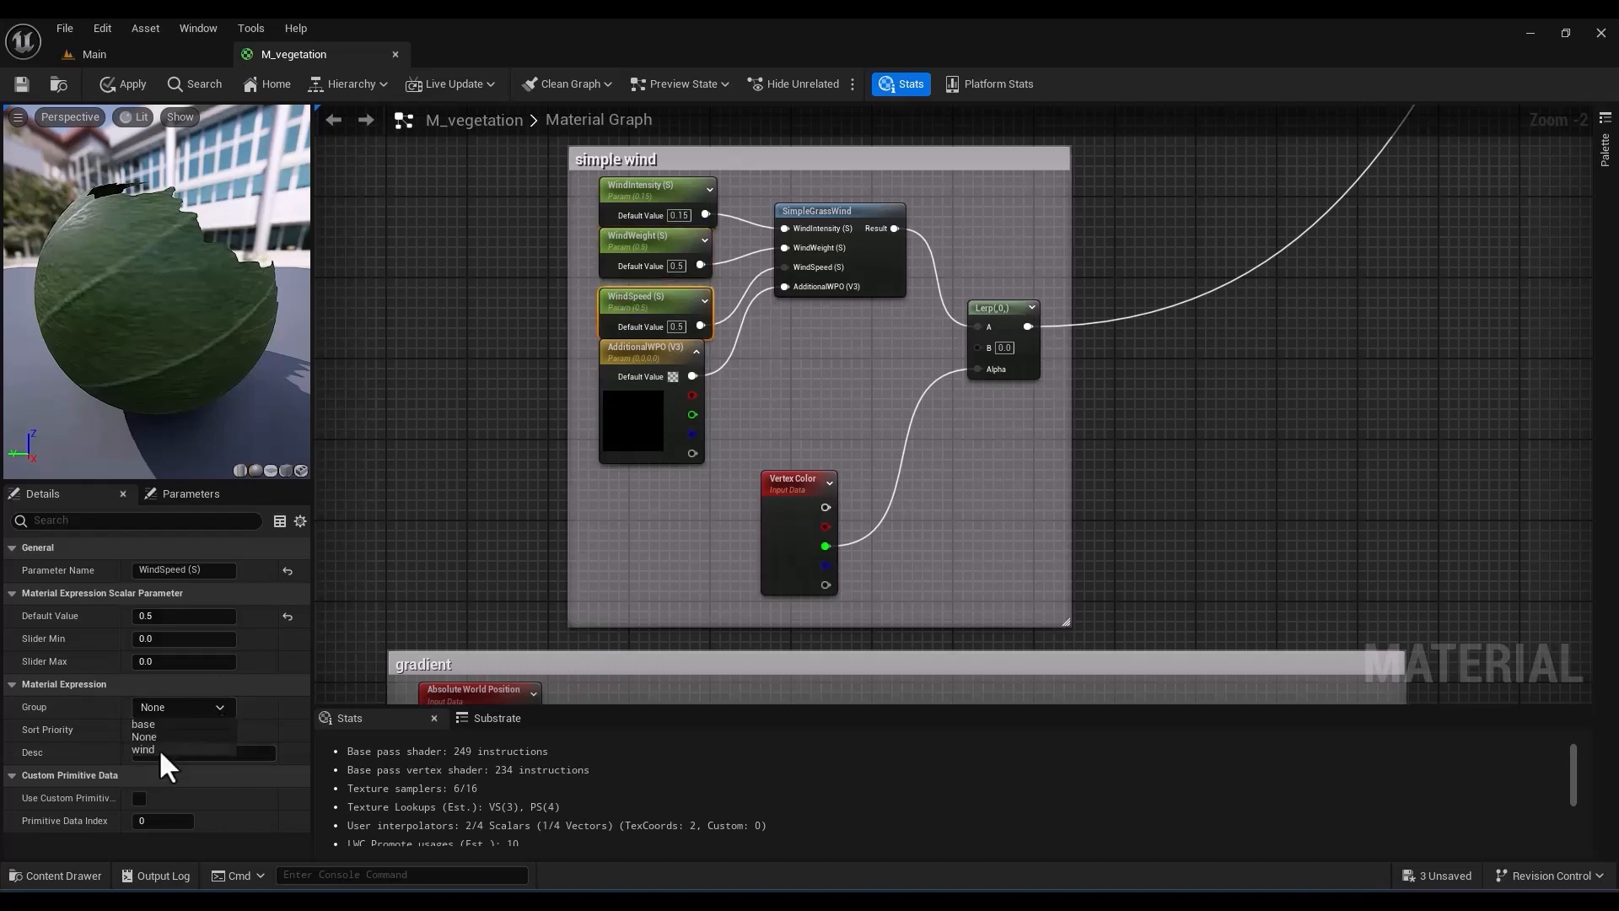
left_click(159, 755)
left_click(654, 359)
left_click(218, 661)
left_click(158, 710)
Assign the gradient_offset and gradient_power parameters to the wind group
right_click_drag(673, 504, 679, 206)
left_click(882, 563)
left_click(219, 708)
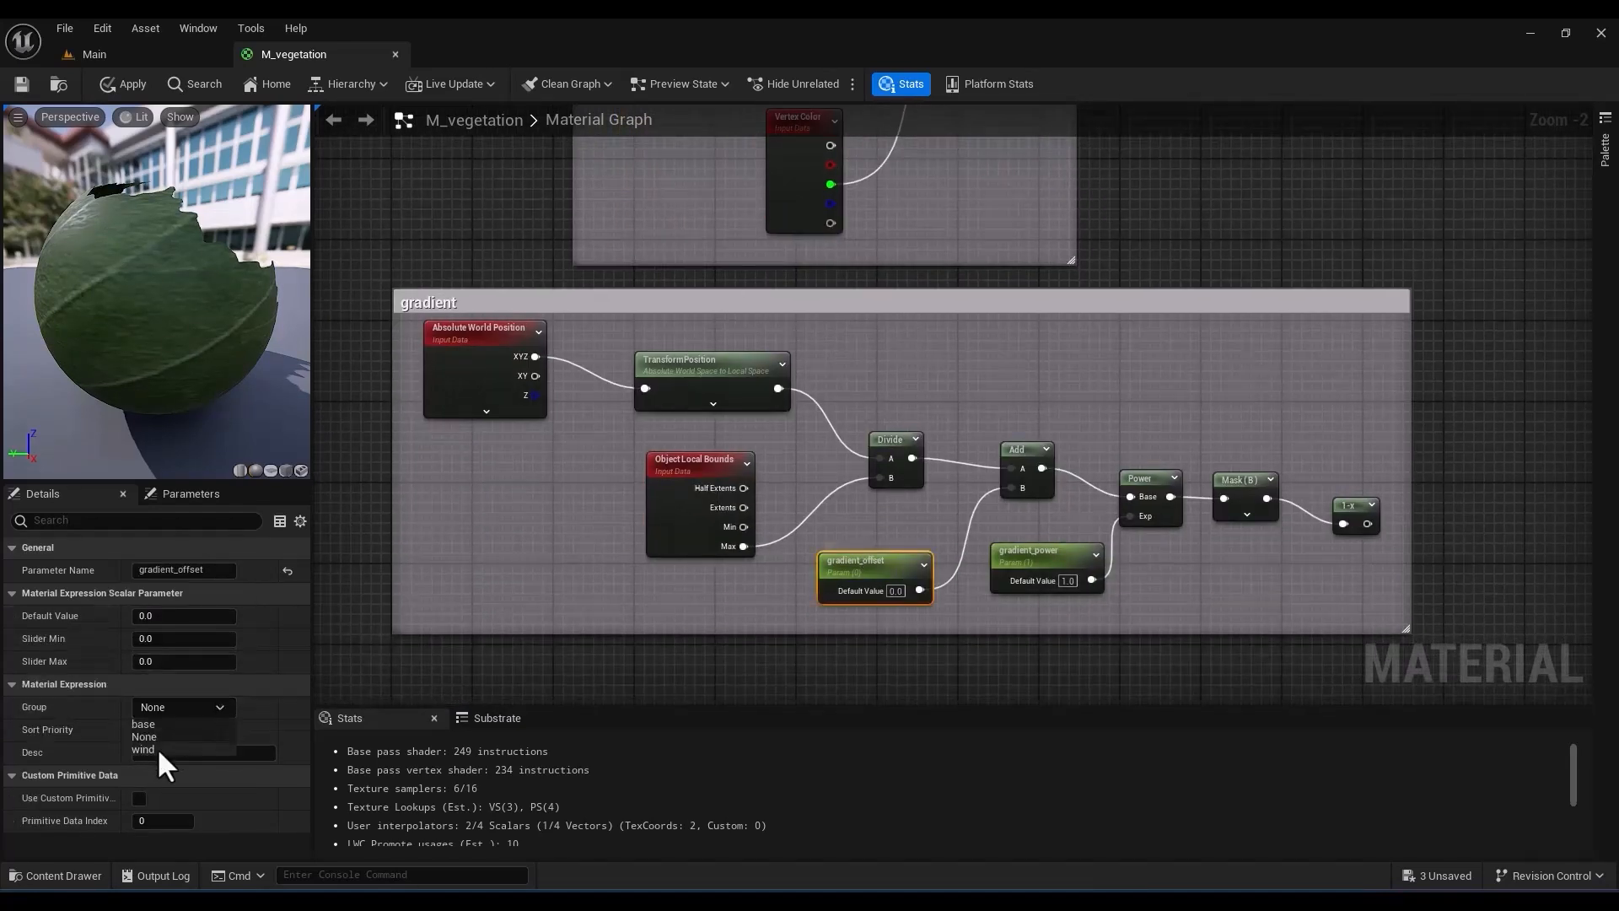
left_click(159, 749)
left_click(1045, 557)
left_click(219, 708)
left_click(181, 742)
Move Vertex Color farther from the Lerp node and add a StaticSwitchParameter named "use vertex color" between them
left_click(1194, 230)
right_click_drag(1194, 238, 985, 348)
right_click_drag(1087, 474, 1148, 489)
right_click(807, 415)
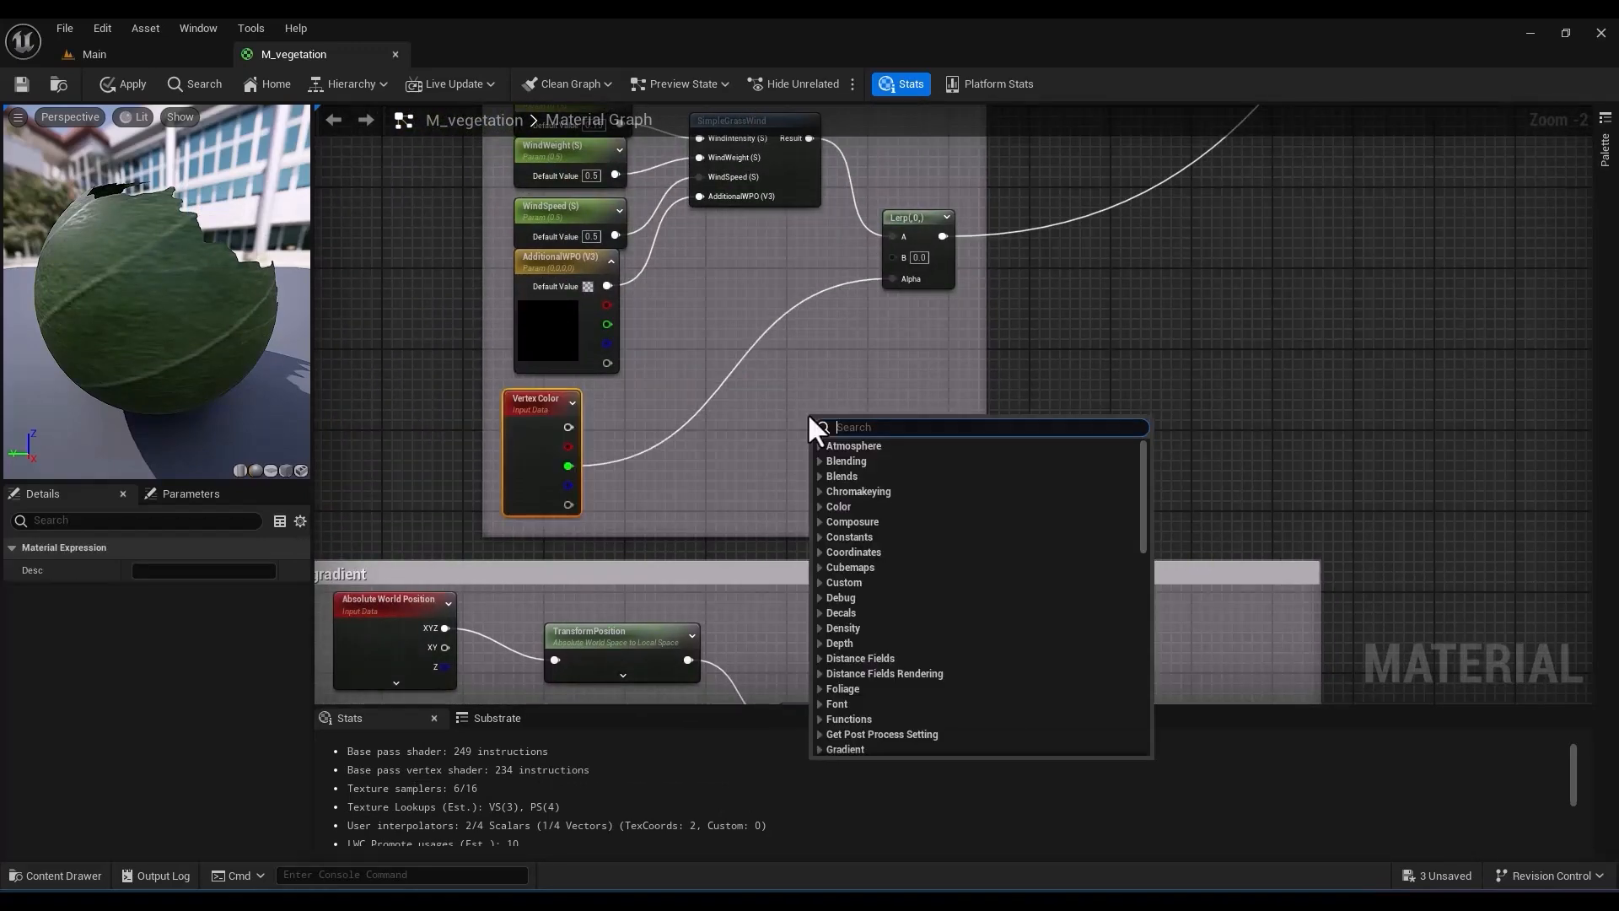
type("switch")
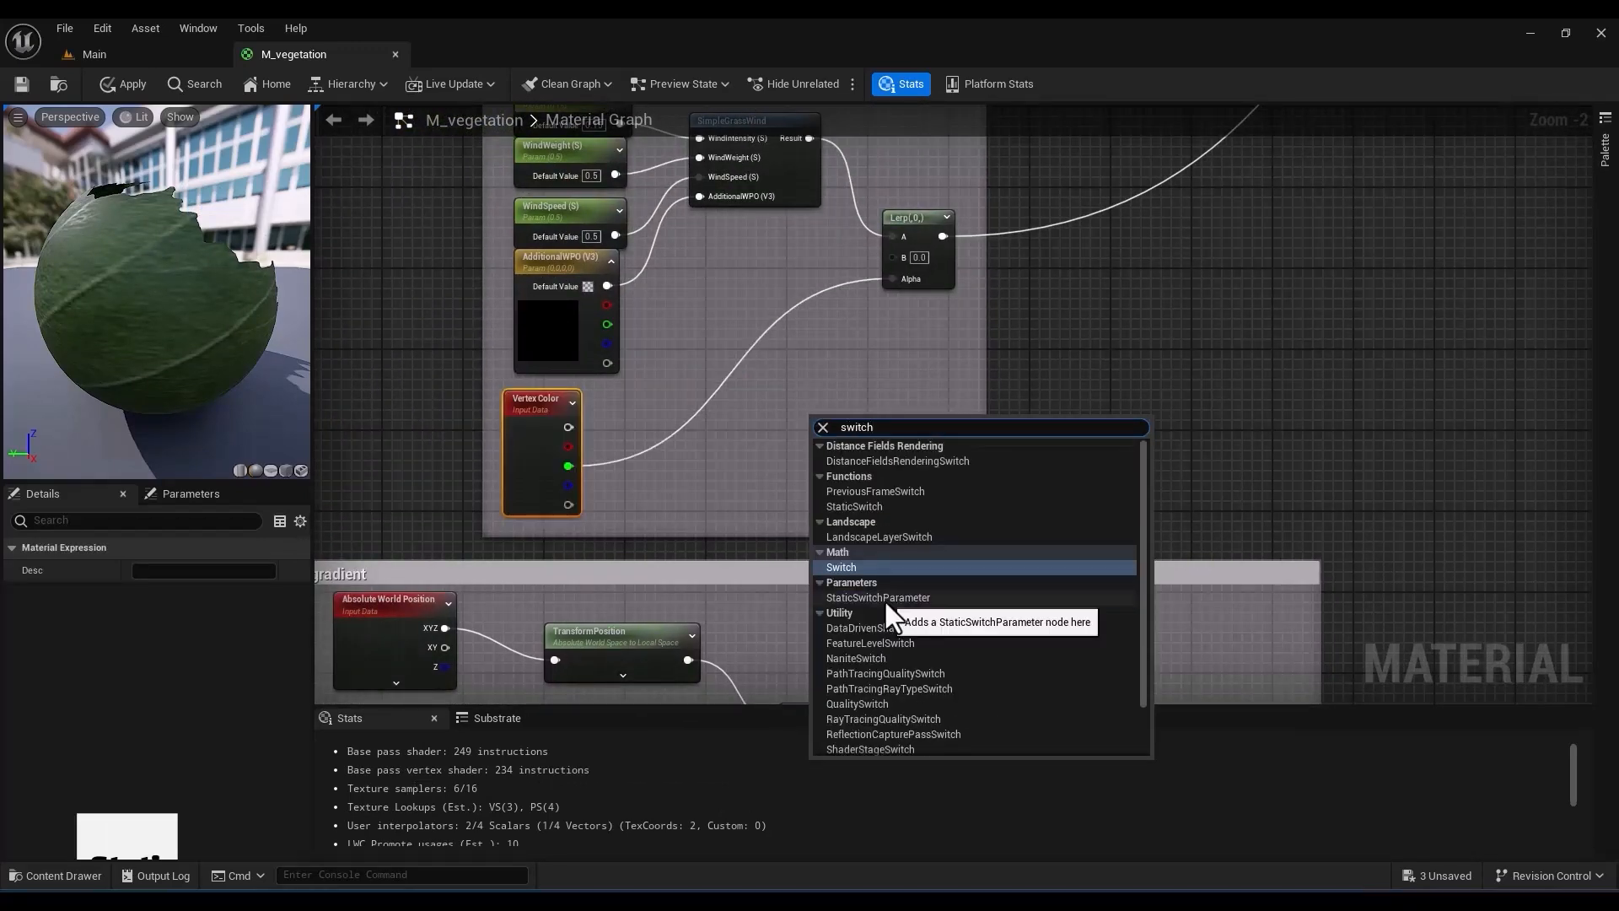
left_click(883, 598)
type("use vertex color")
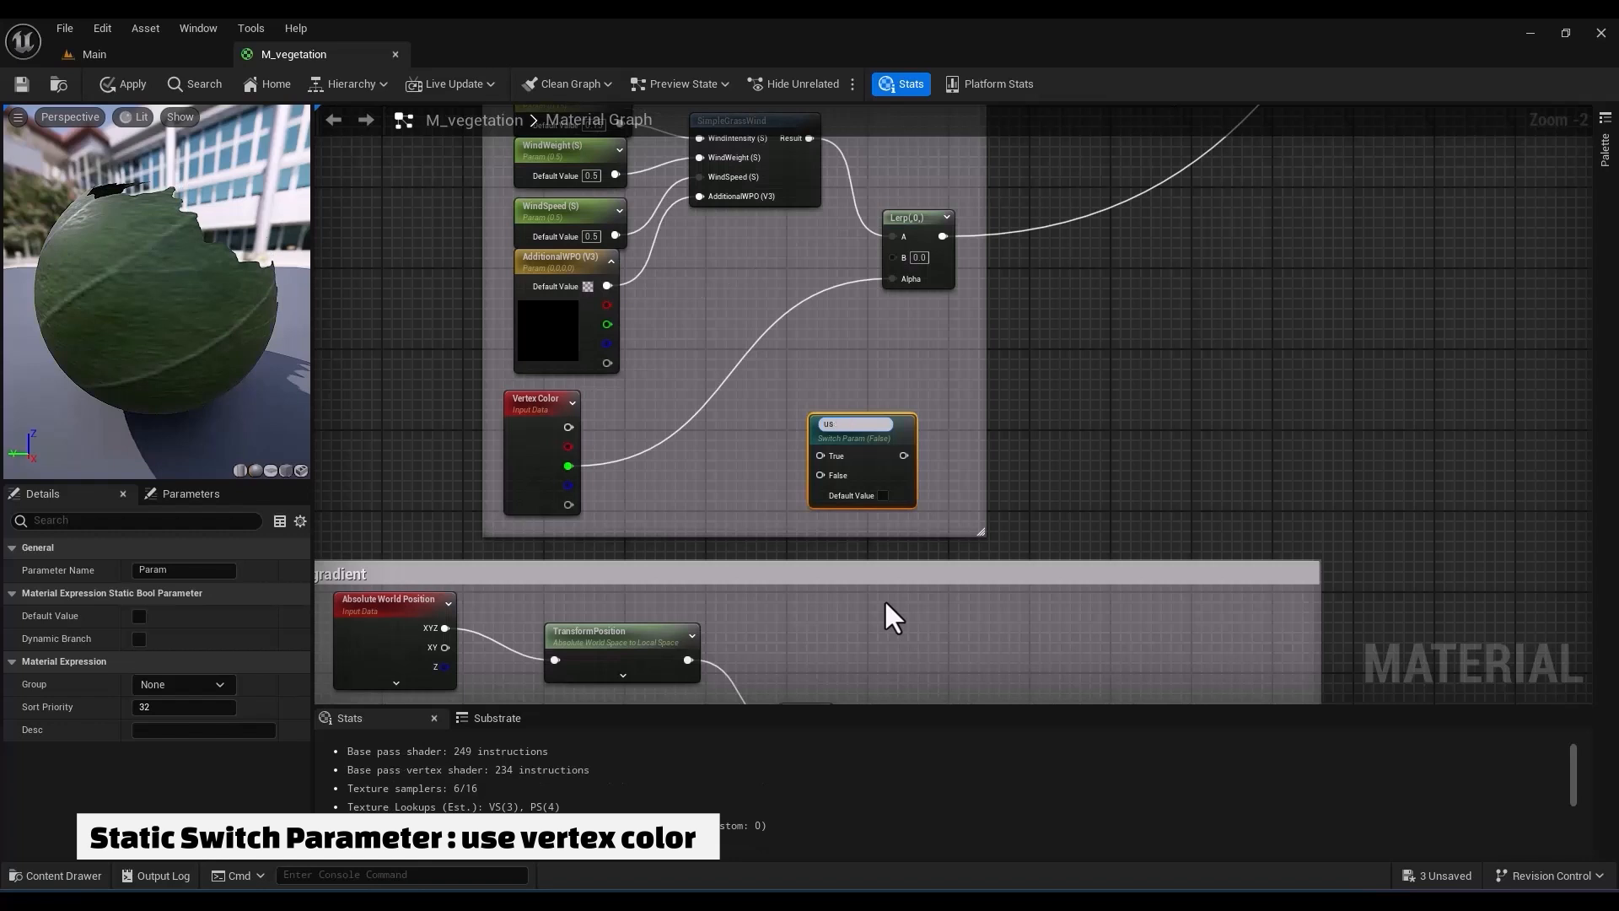
key("Return")
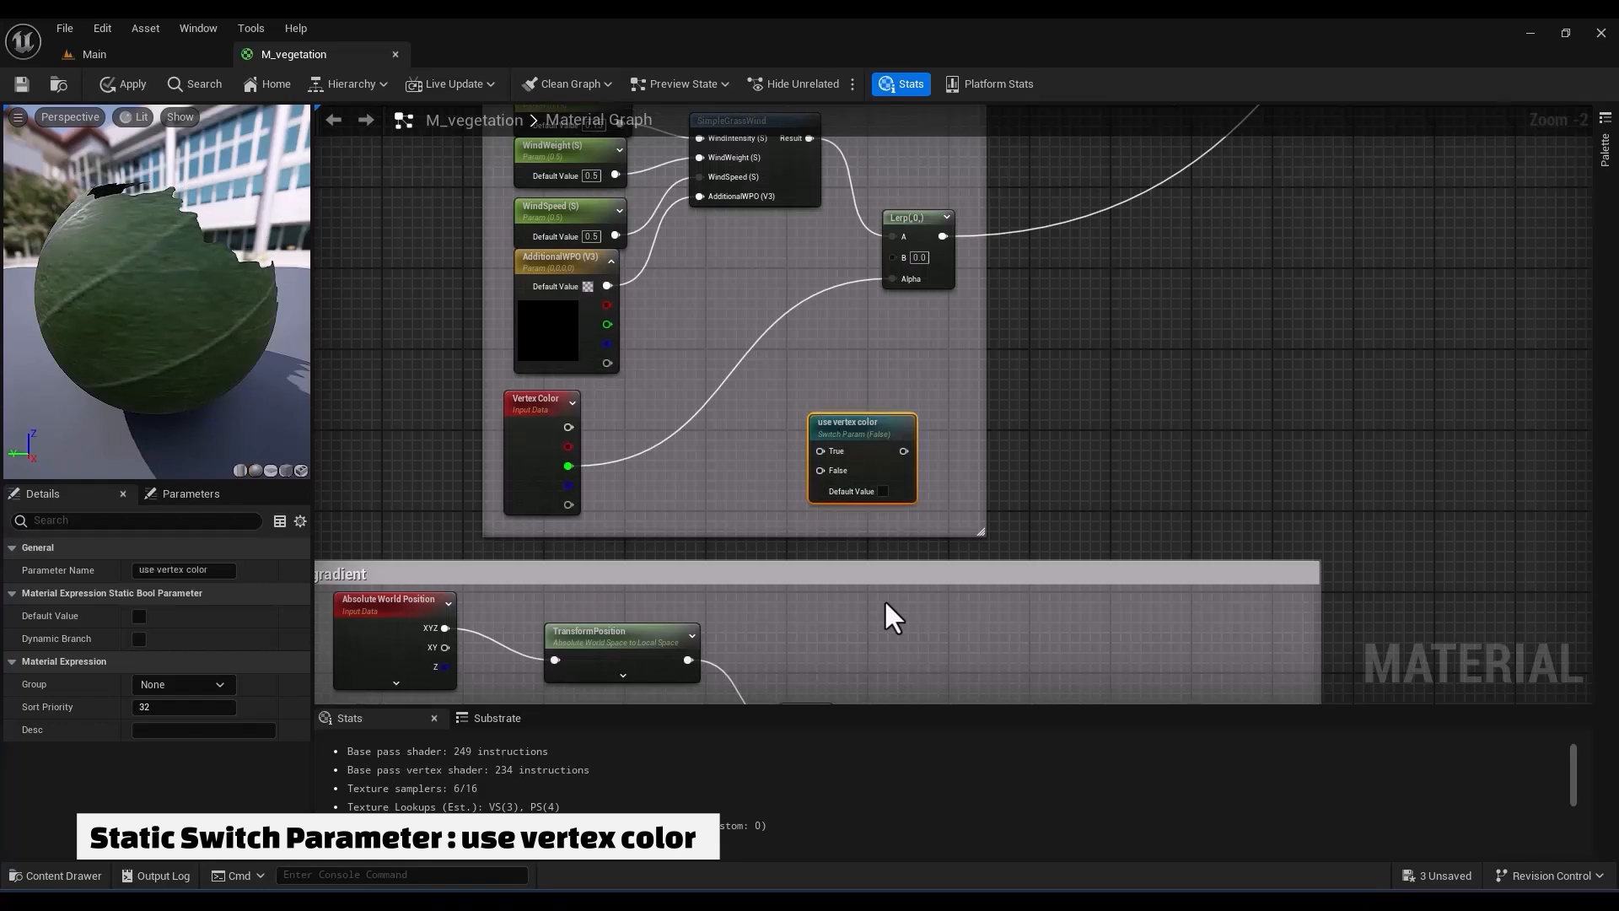
Wire Vertex Color's green channel to True and the gradient's 1-x result to False on "use vertex color", and its output to the Lerp Alpha
left_click_drag(569, 464, 818, 452)
right_click_drag(1194, 681, 1167, 508)
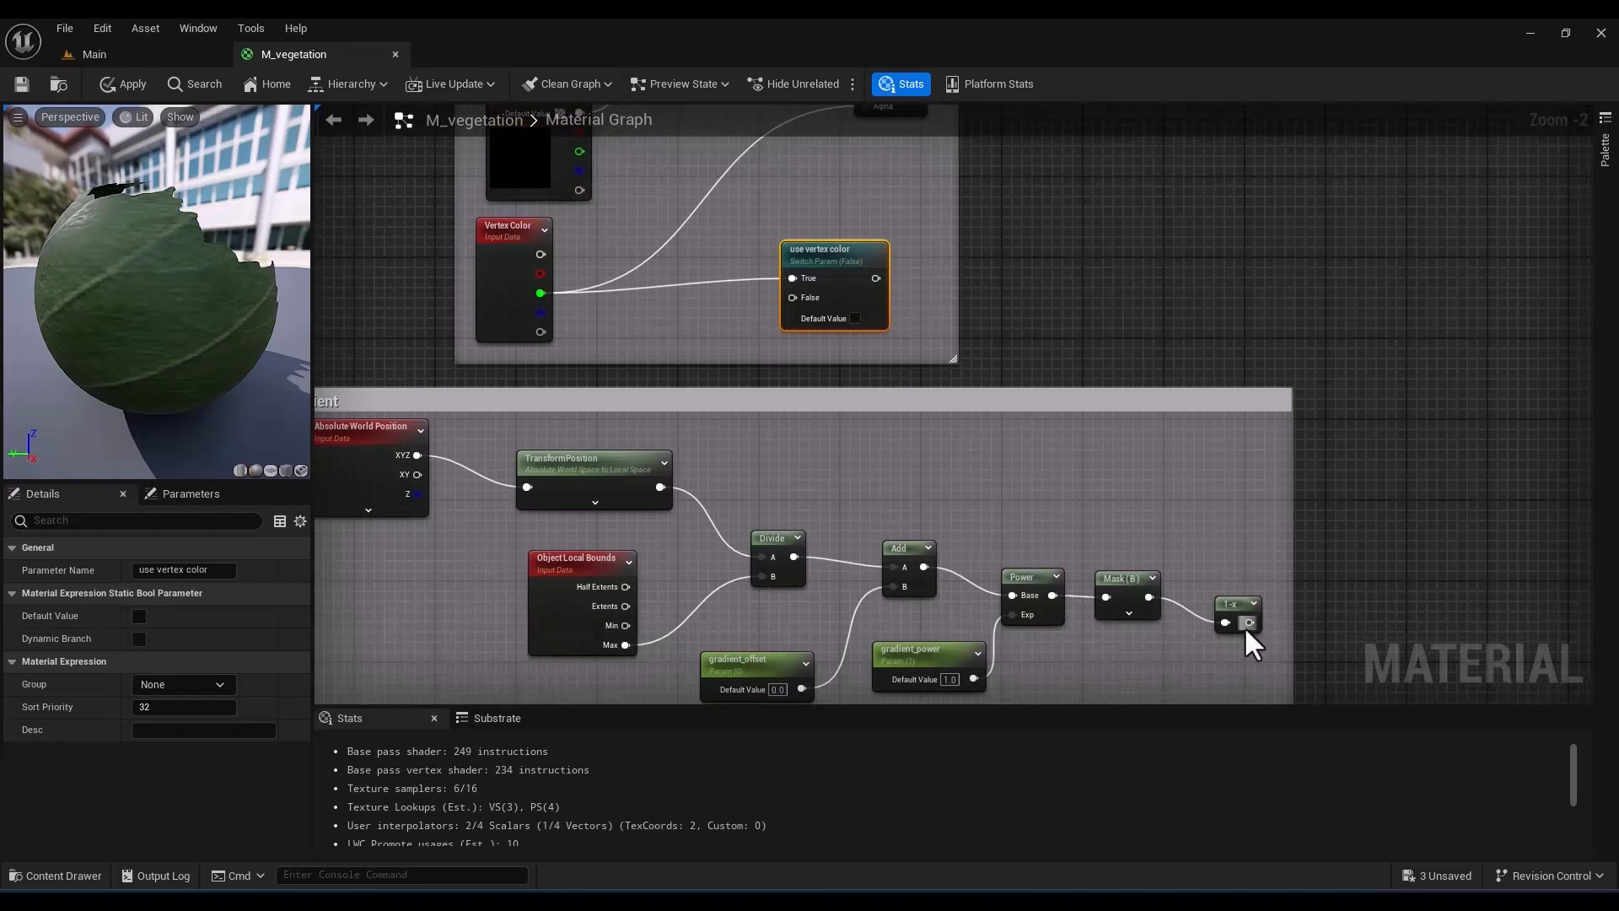
left_click_drag(1248, 622, 789, 299)
right_click_drag(959, 295, 1142, 496)
left_click_drag(1057, 477, 1046, 306)
right_click_drag(993, 415, 943, 282)
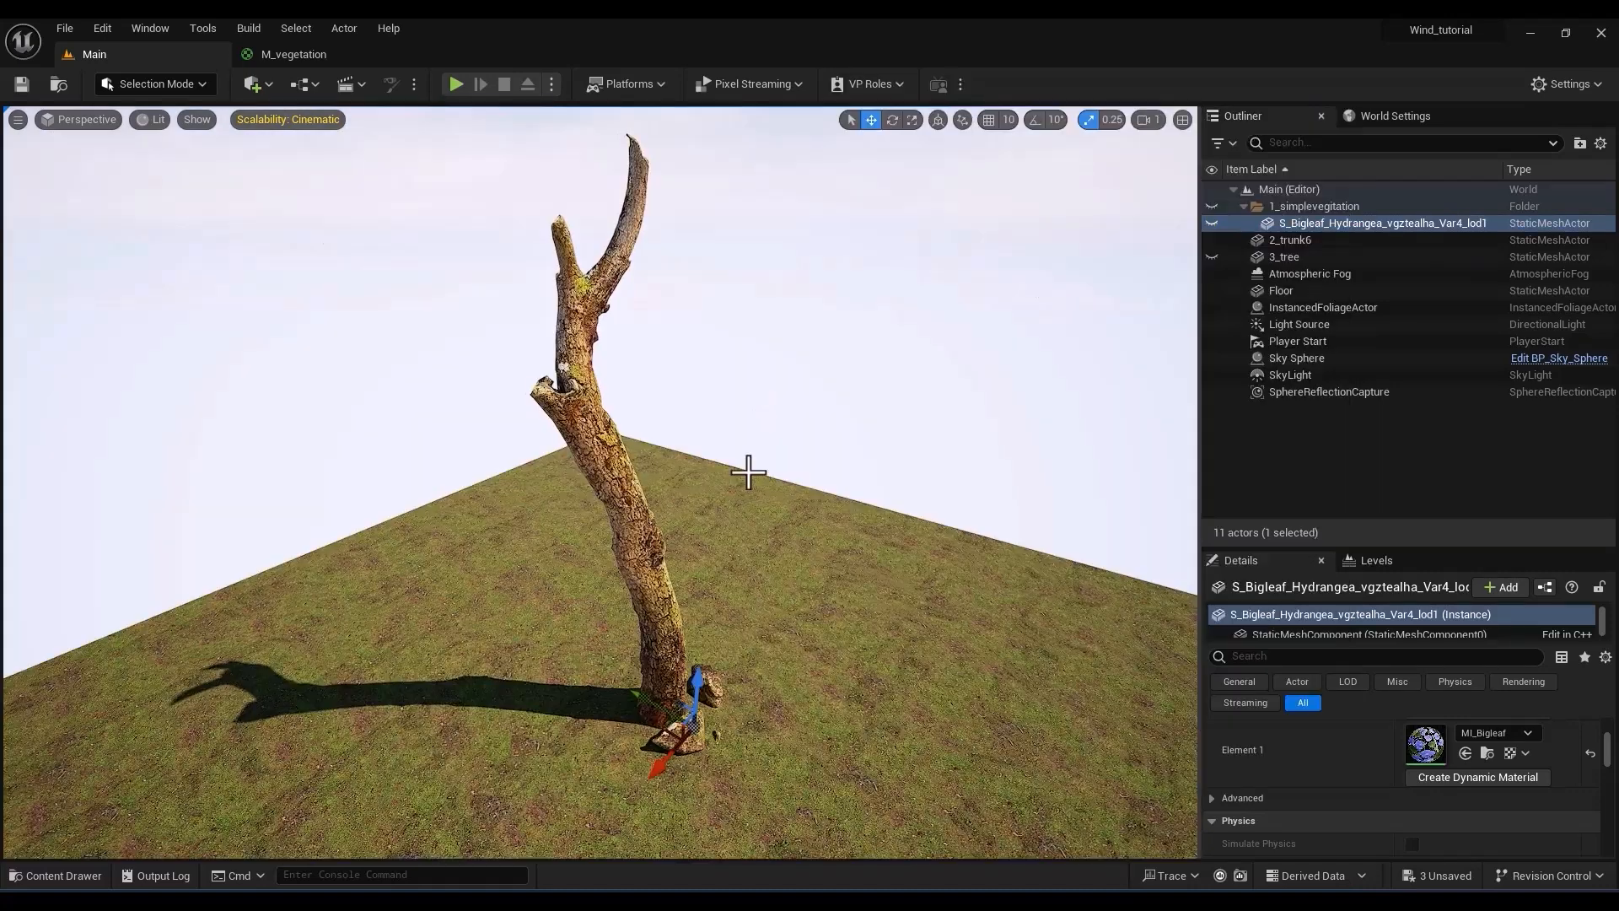
left_click_drag(729, 475, 679, 449, "alt")
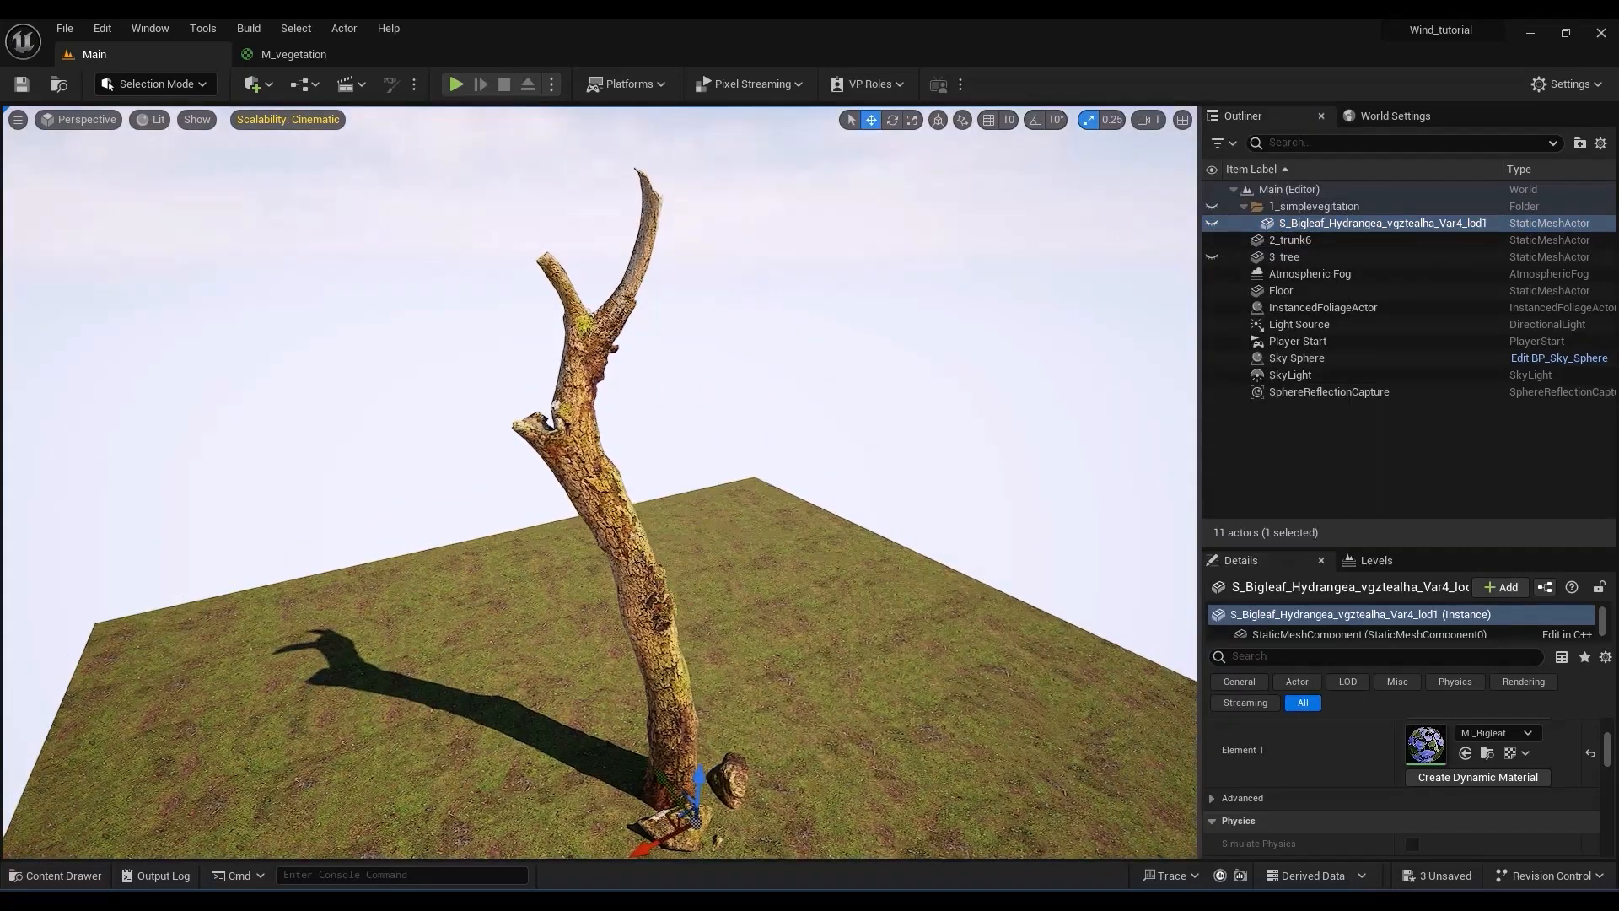
mouse_move(679, 449)
right_mouse_down()
mouse_move(688, 489)
mouse_move(688, 455)
right_mouse_up()
key("w")
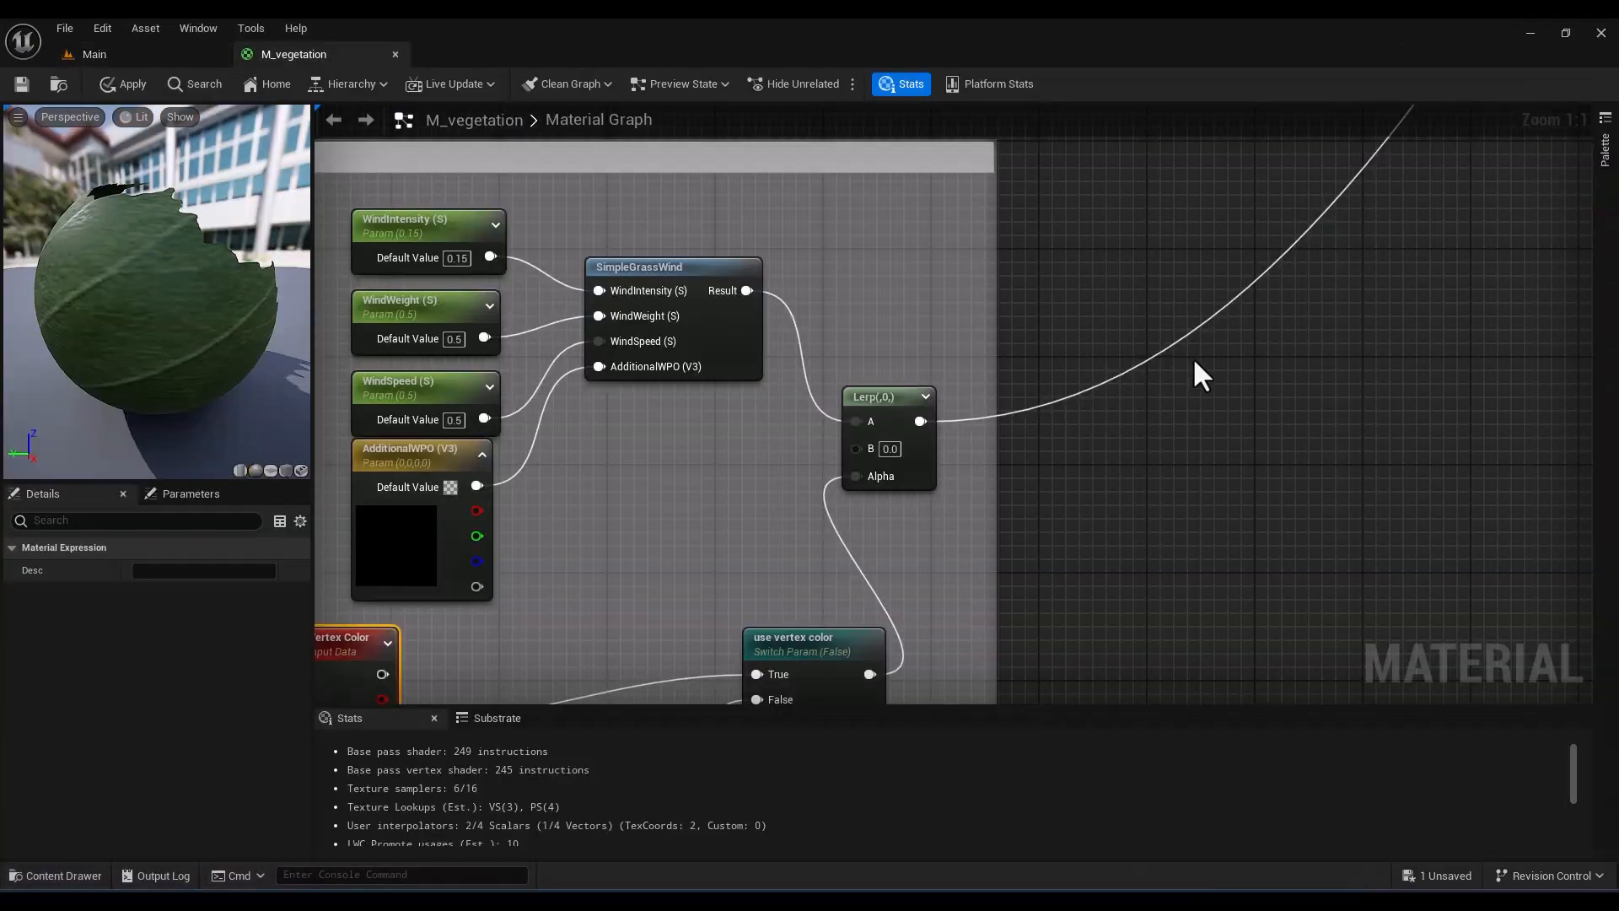
Add a StaticSwitchParameter named "Enable grass wind" after the Lerp node, outside the wind comment box
right_click(1195, 362)
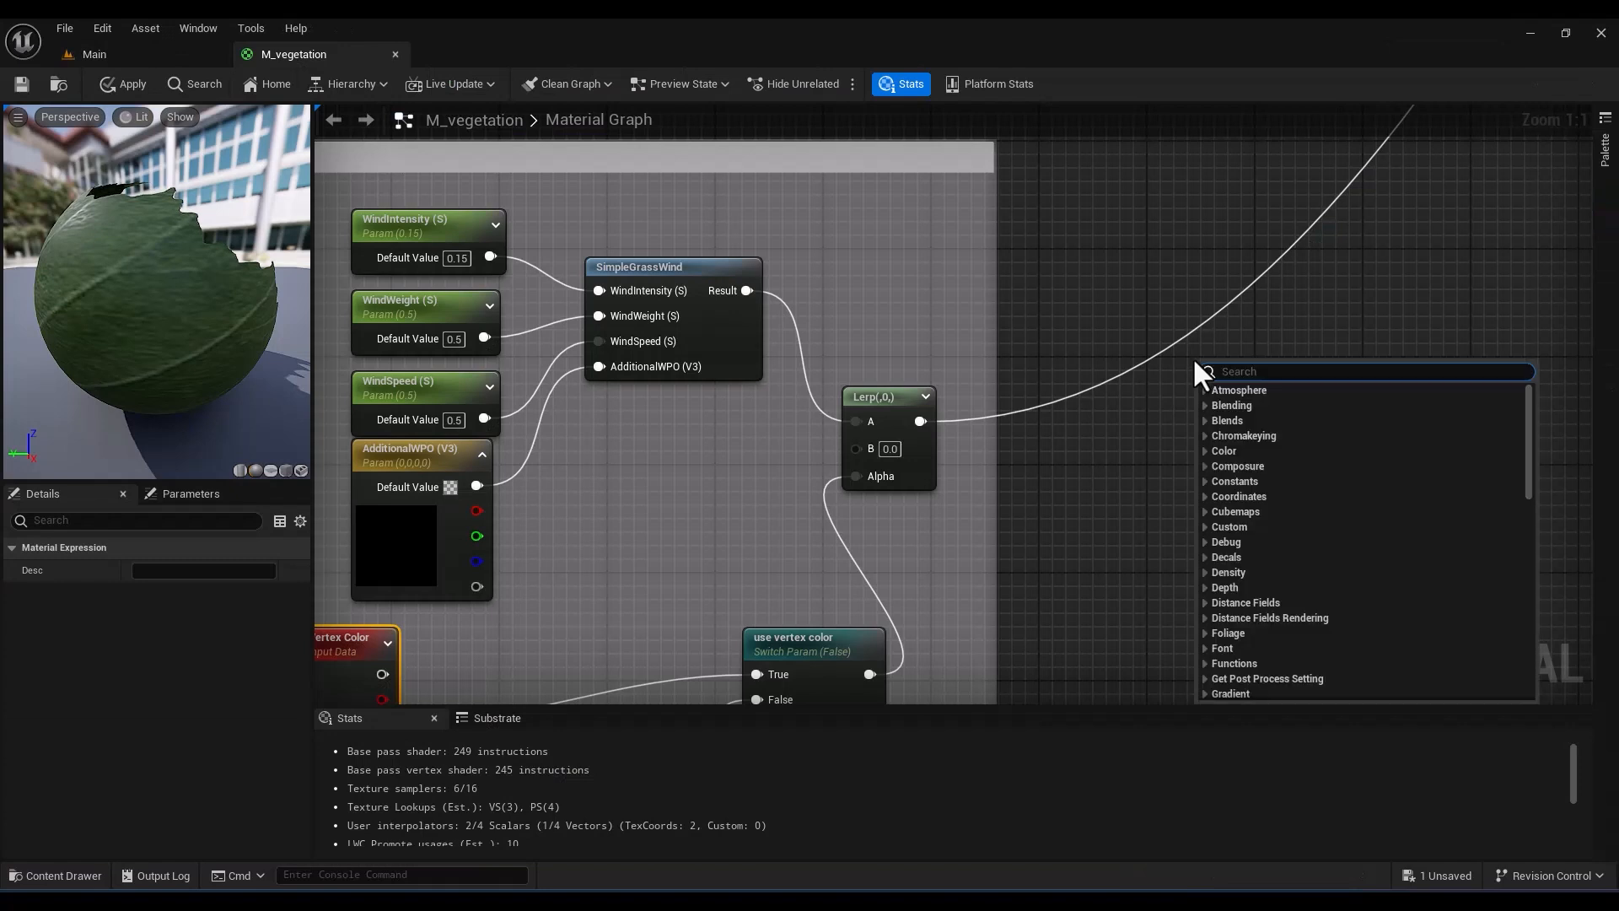
type("sw")
left_click(1316, 538)
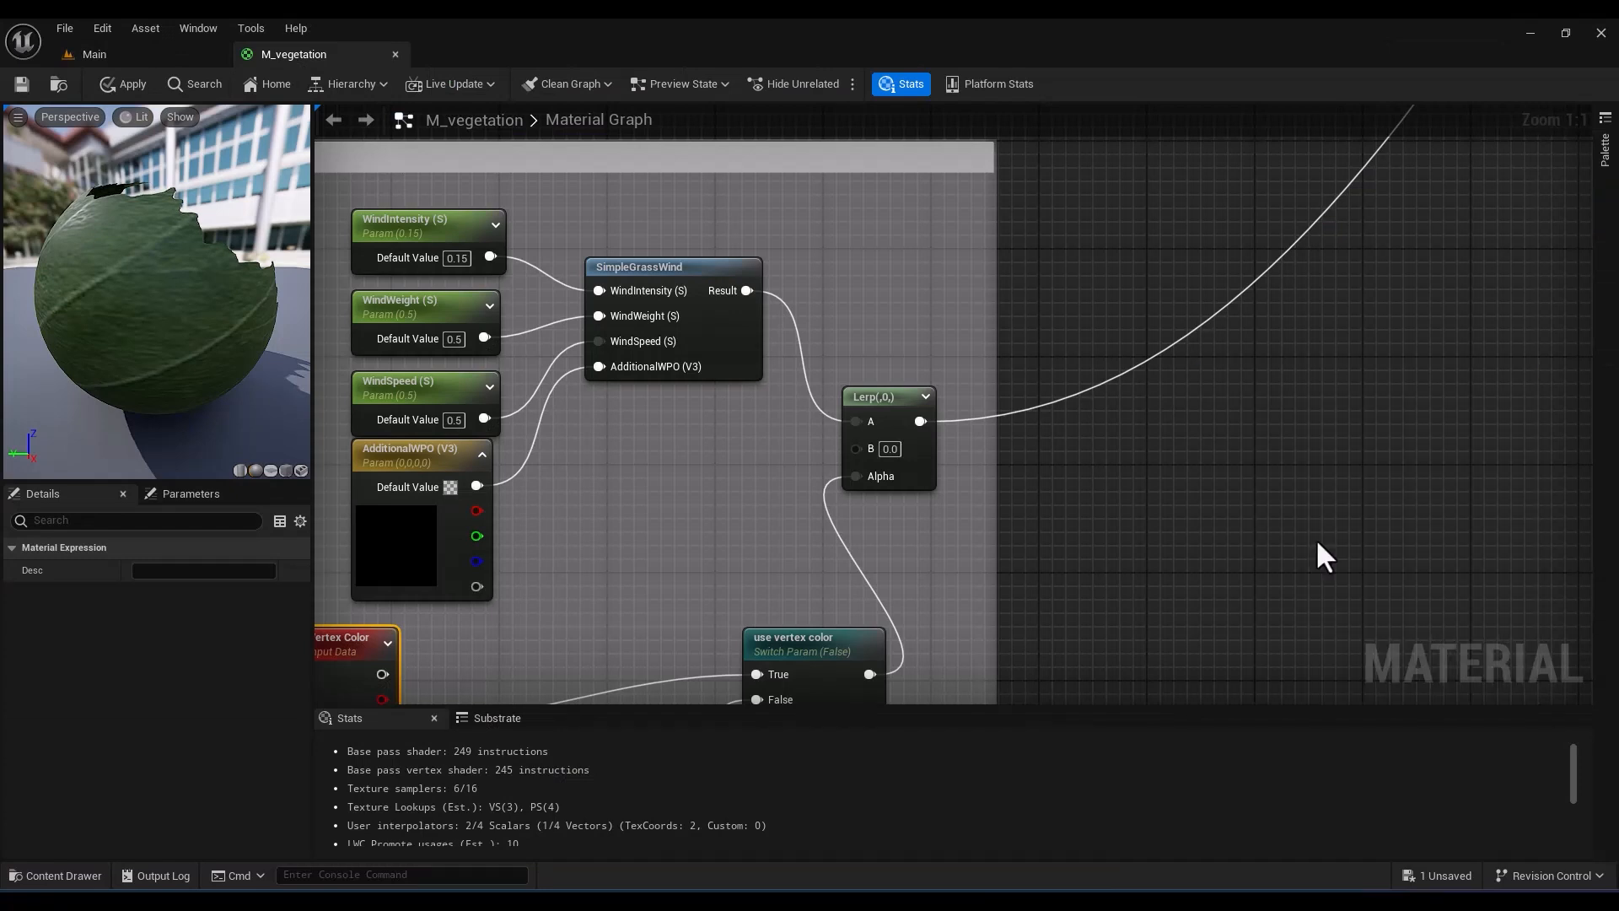
type("Enable grass wind")
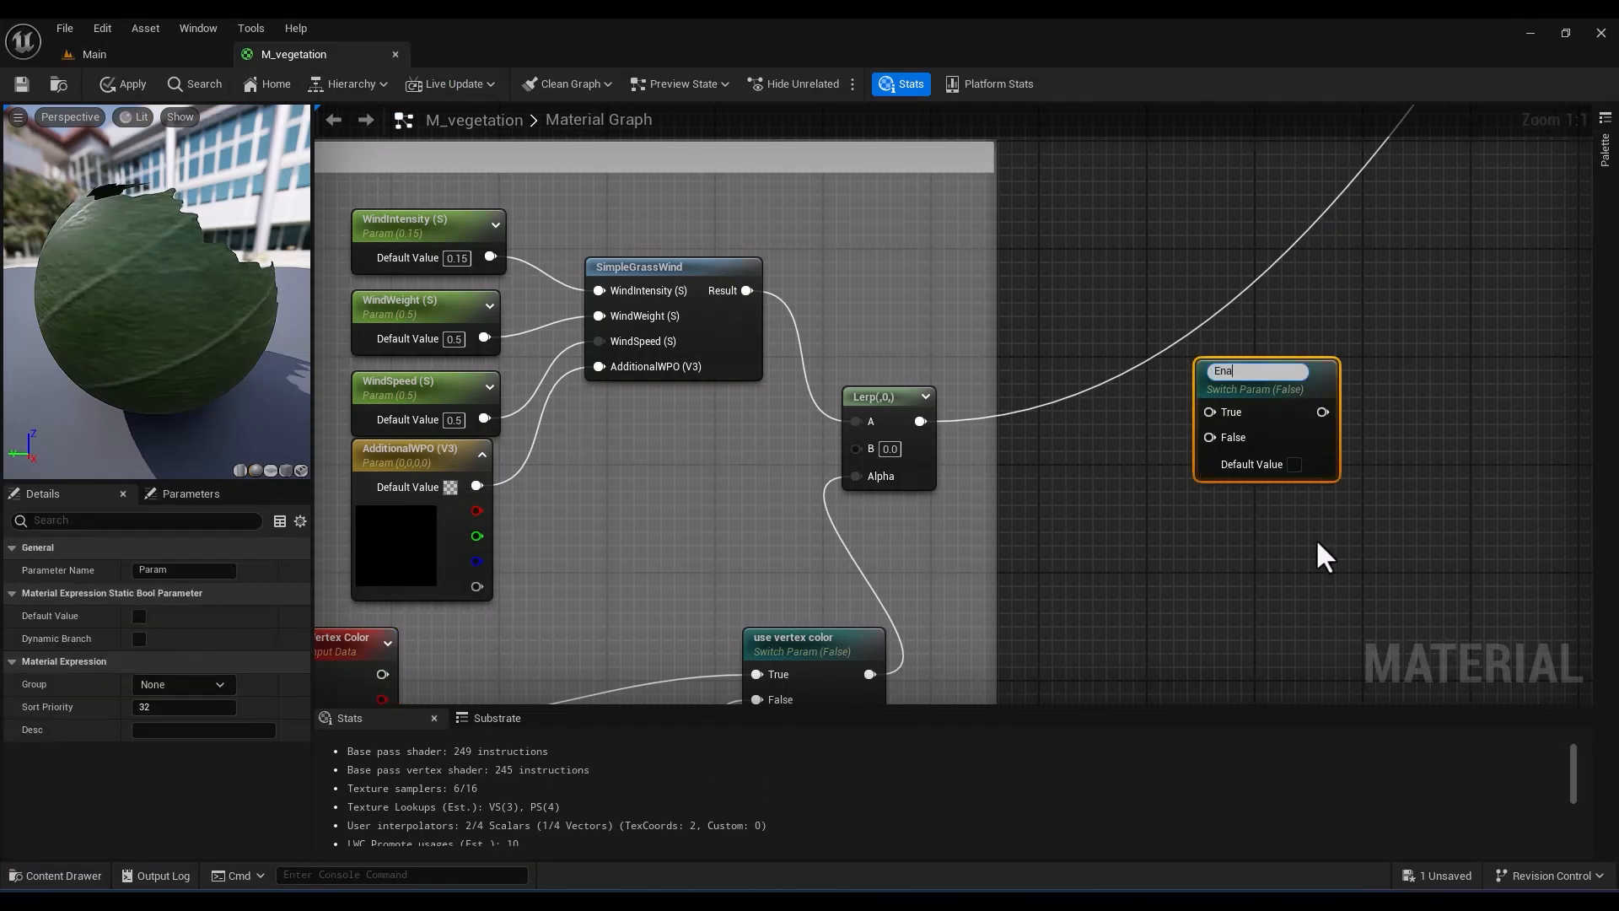
left_click(1317, 542)
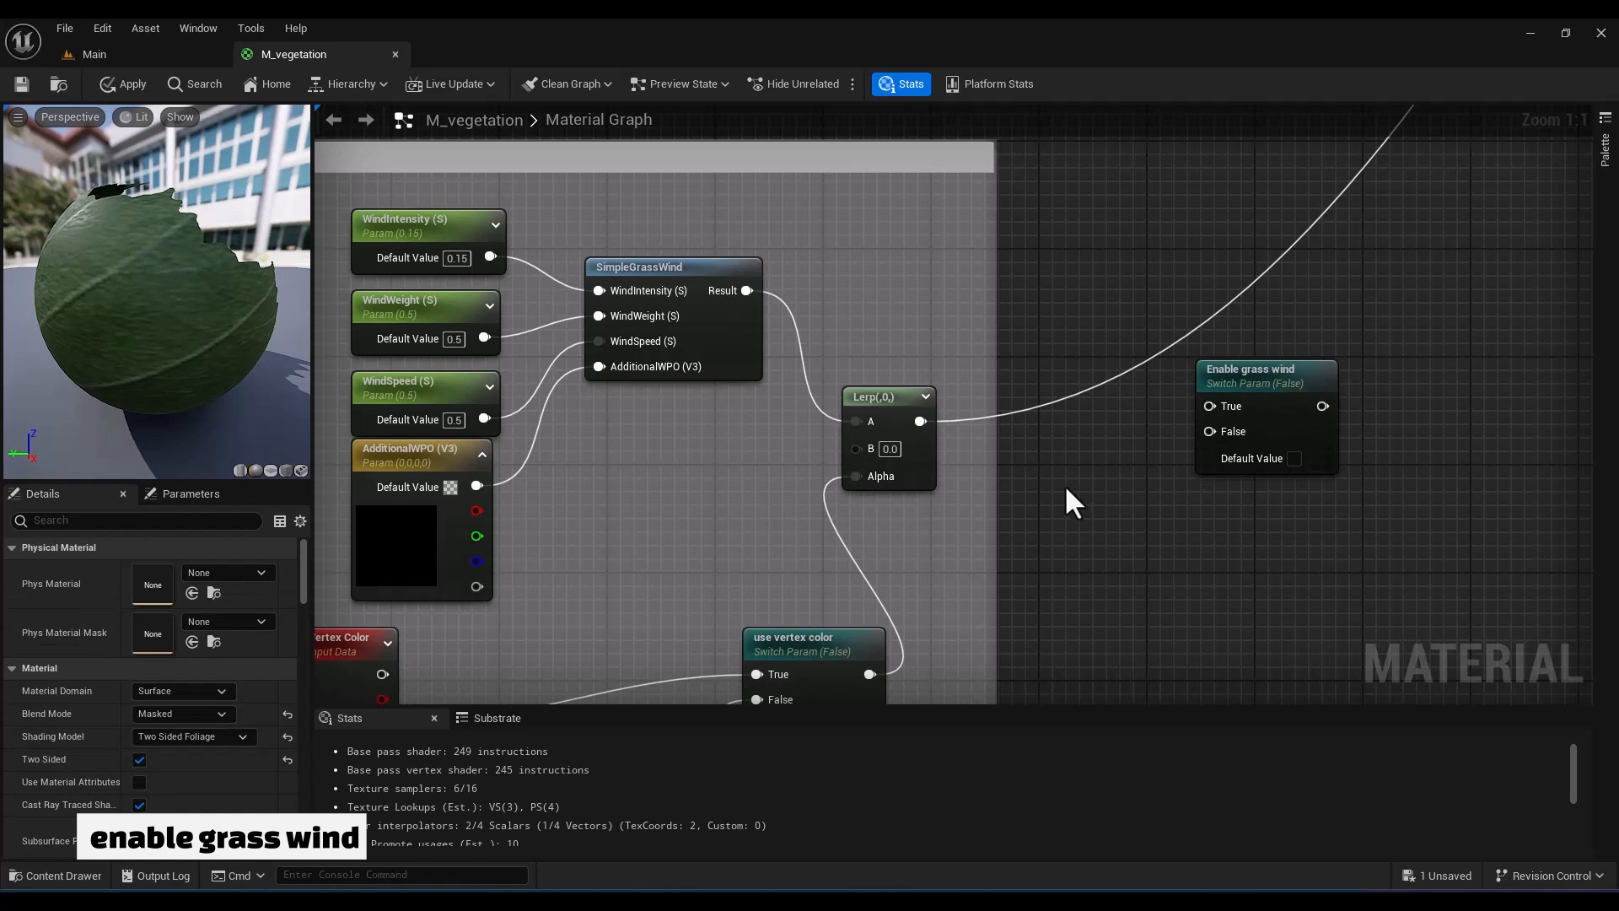
Wire the Lerp result to True and a new 0 constant to False on "Enable grass wind", and its output to World Position Offset
left_click_drag(911, 430, 1225, 408)
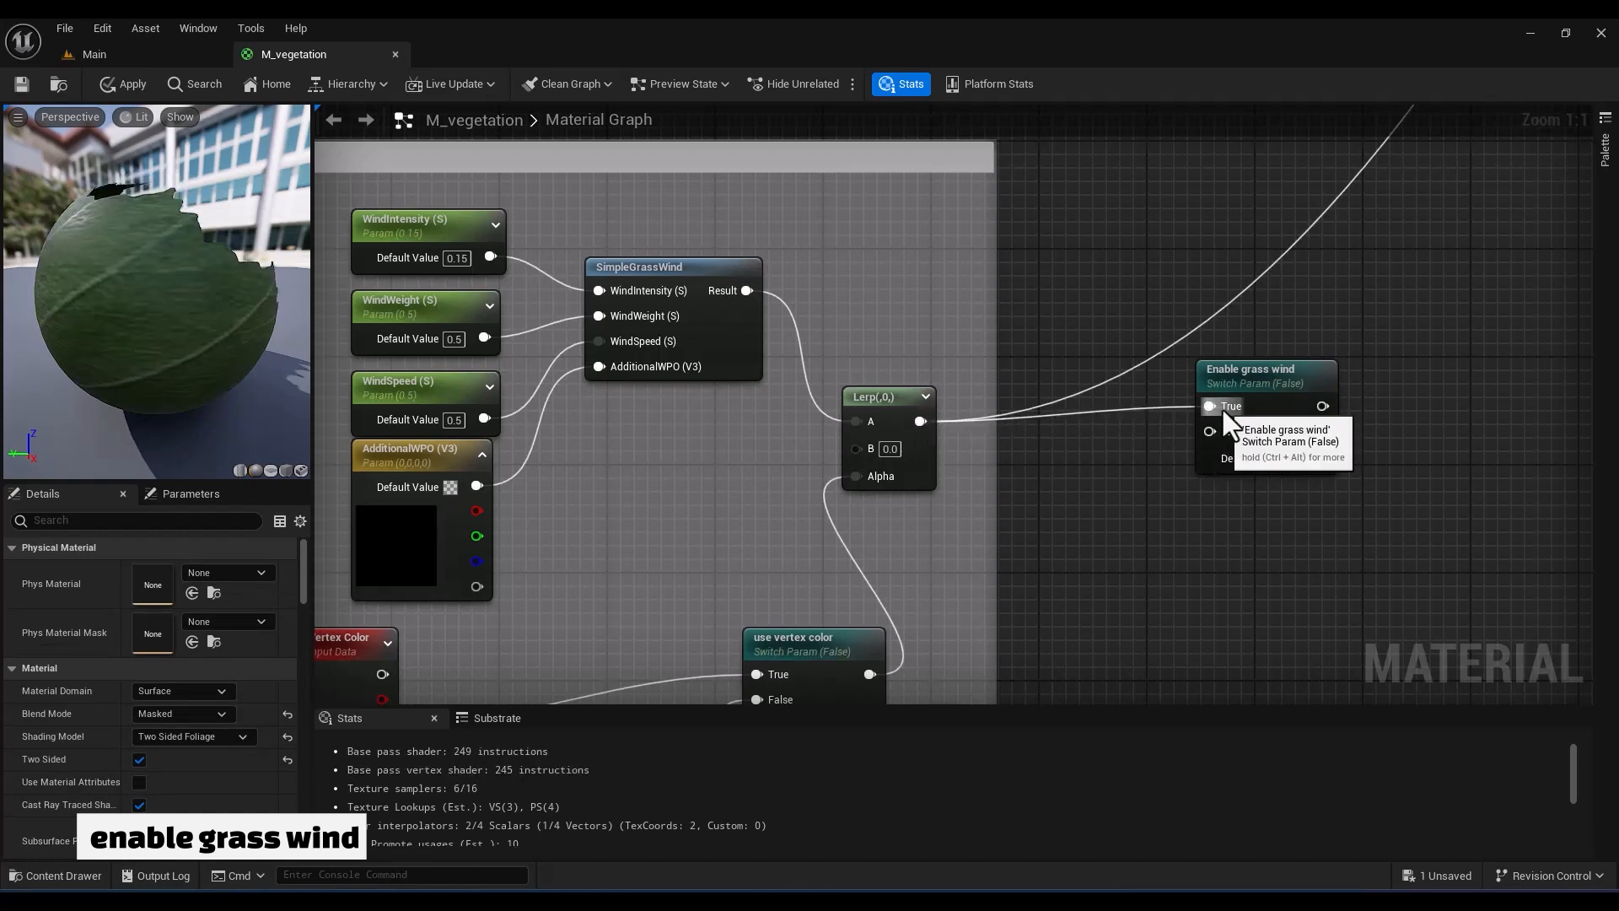
left_click(1079, 475)
left_click_drag(1097, 501, 1214, 434)
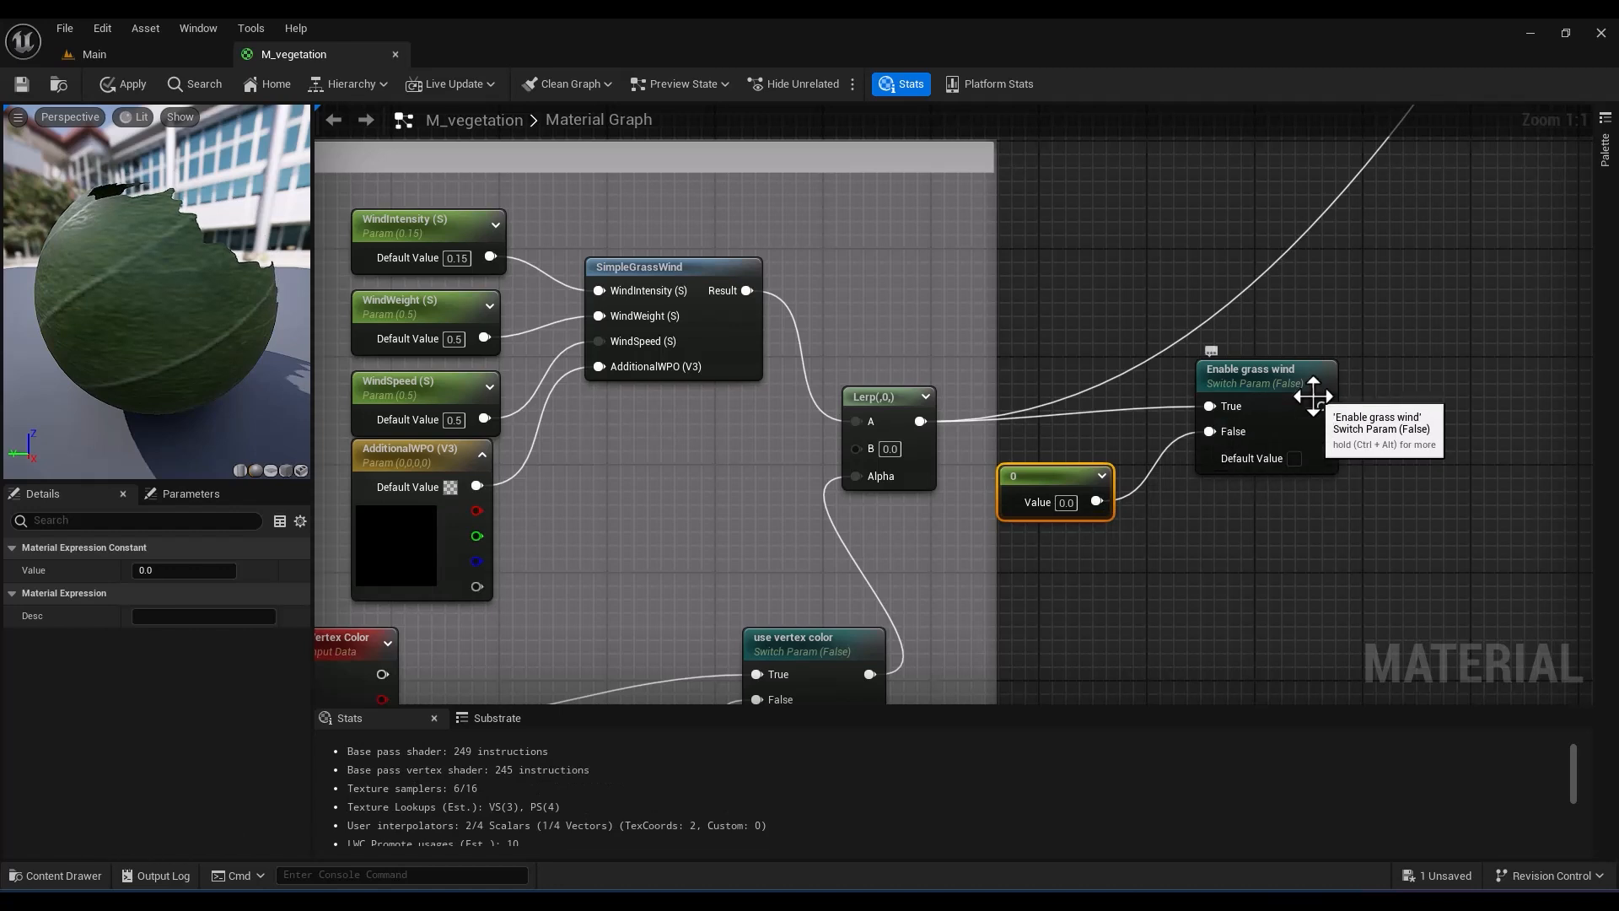
left_click_drag(1327, 406, 1285, 390)
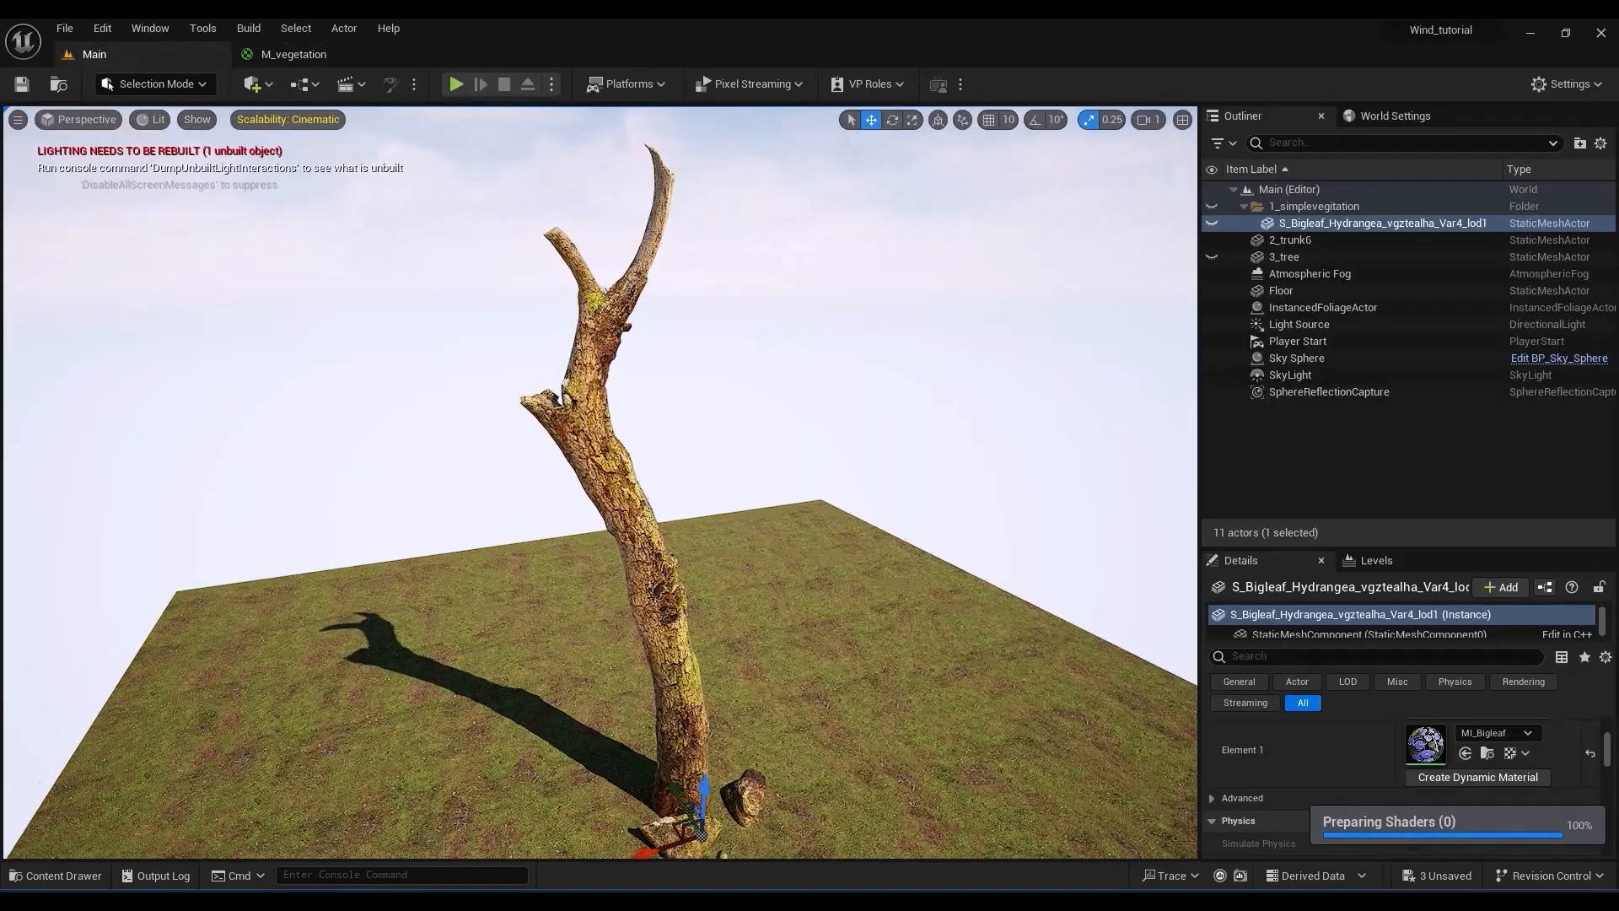
right_click_drag(601, 481, 592, 481)
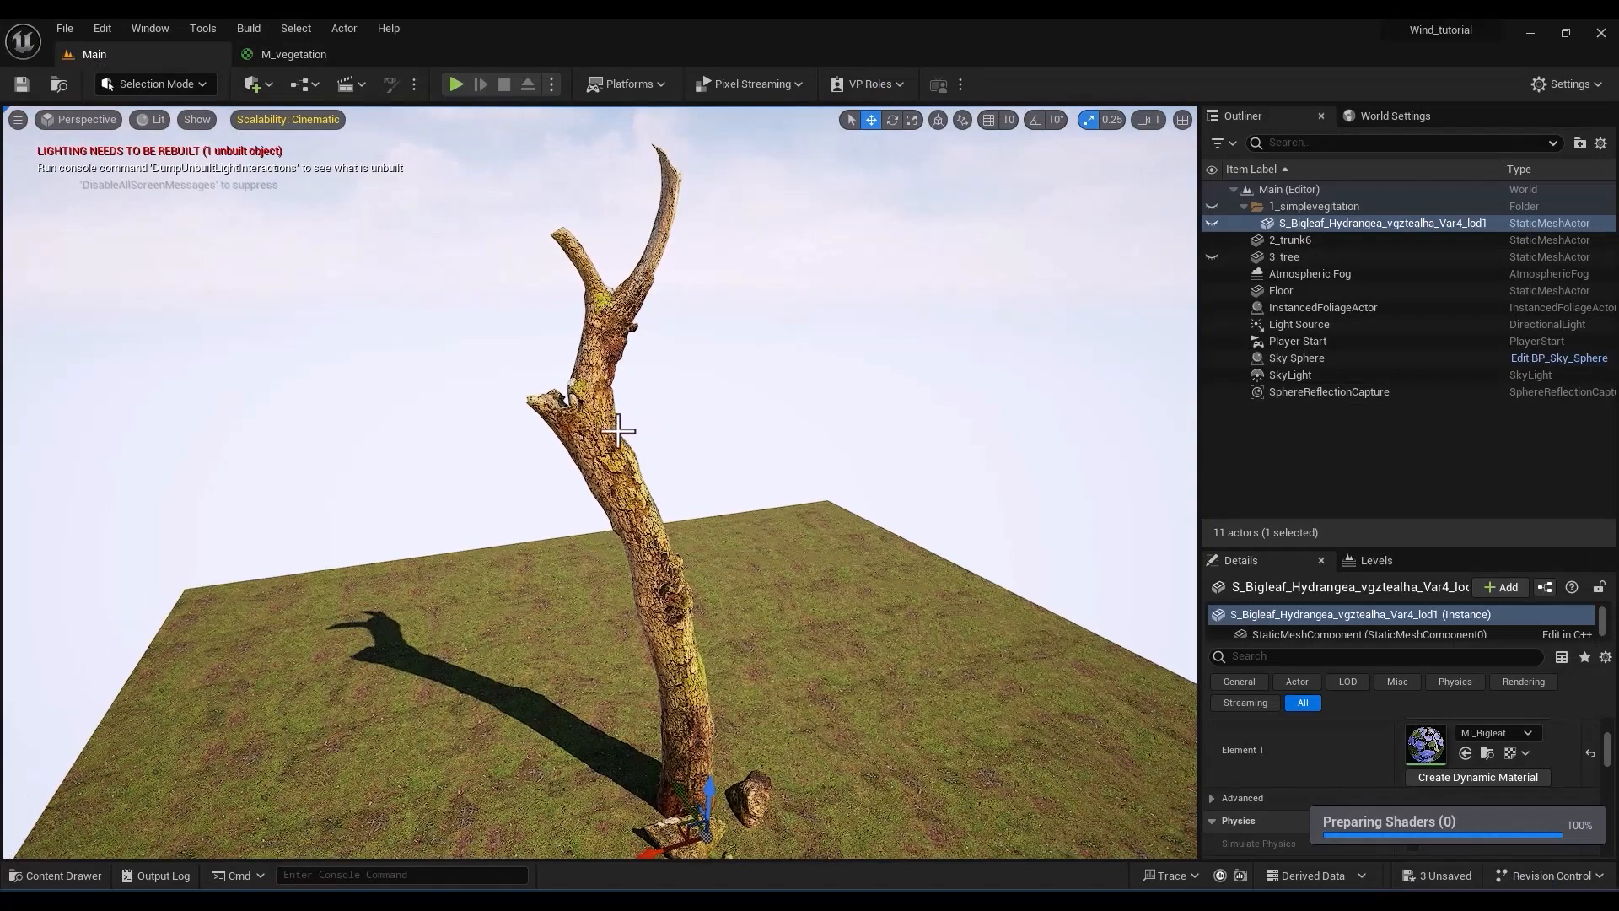
left_click(618, 431)
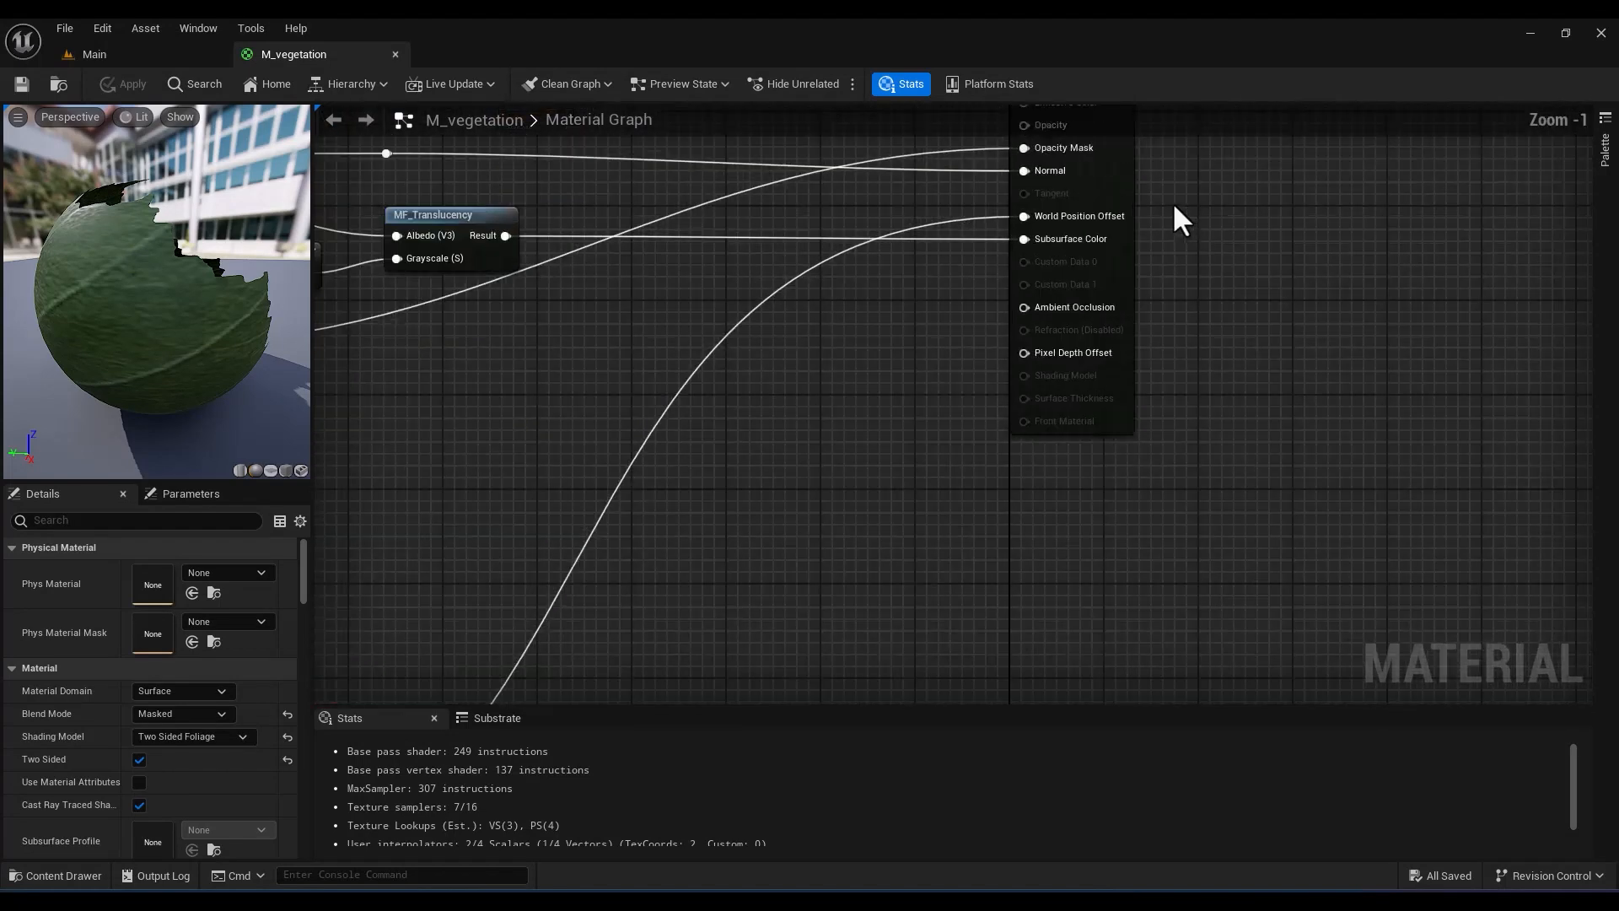
Disconnect the World Position Offset input and add a RotateAboutAxis node in the empty area below the gradient comment
scroll(1172, 201, "up", 3)
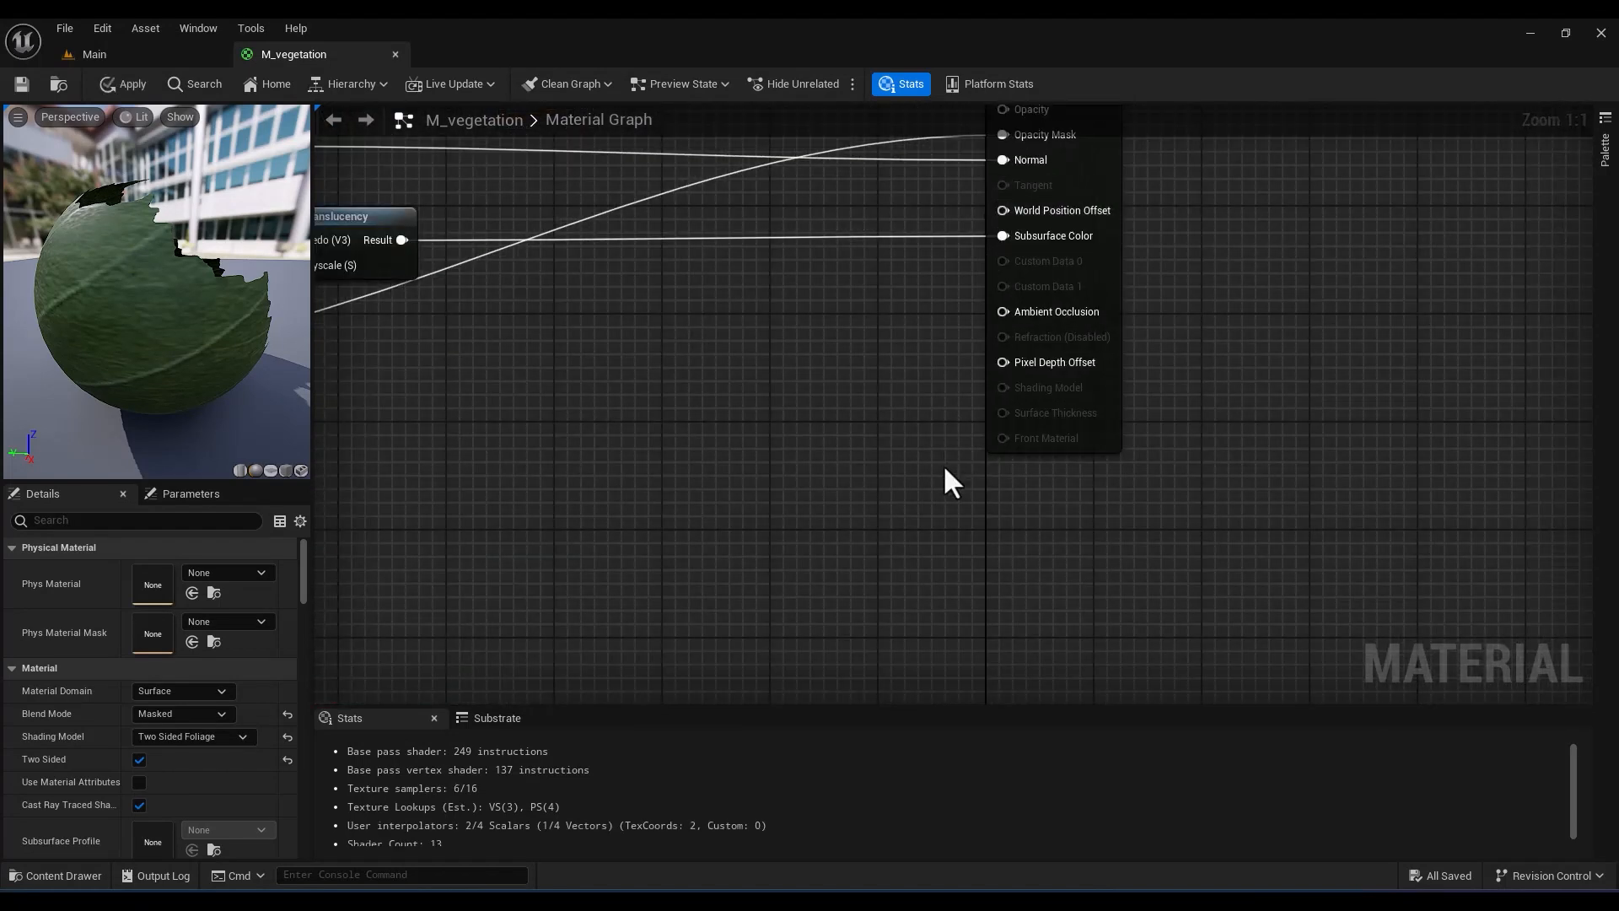
right_click_drag(941, 470, 1062, 353)
scroll(1062, 352, "down", 4)
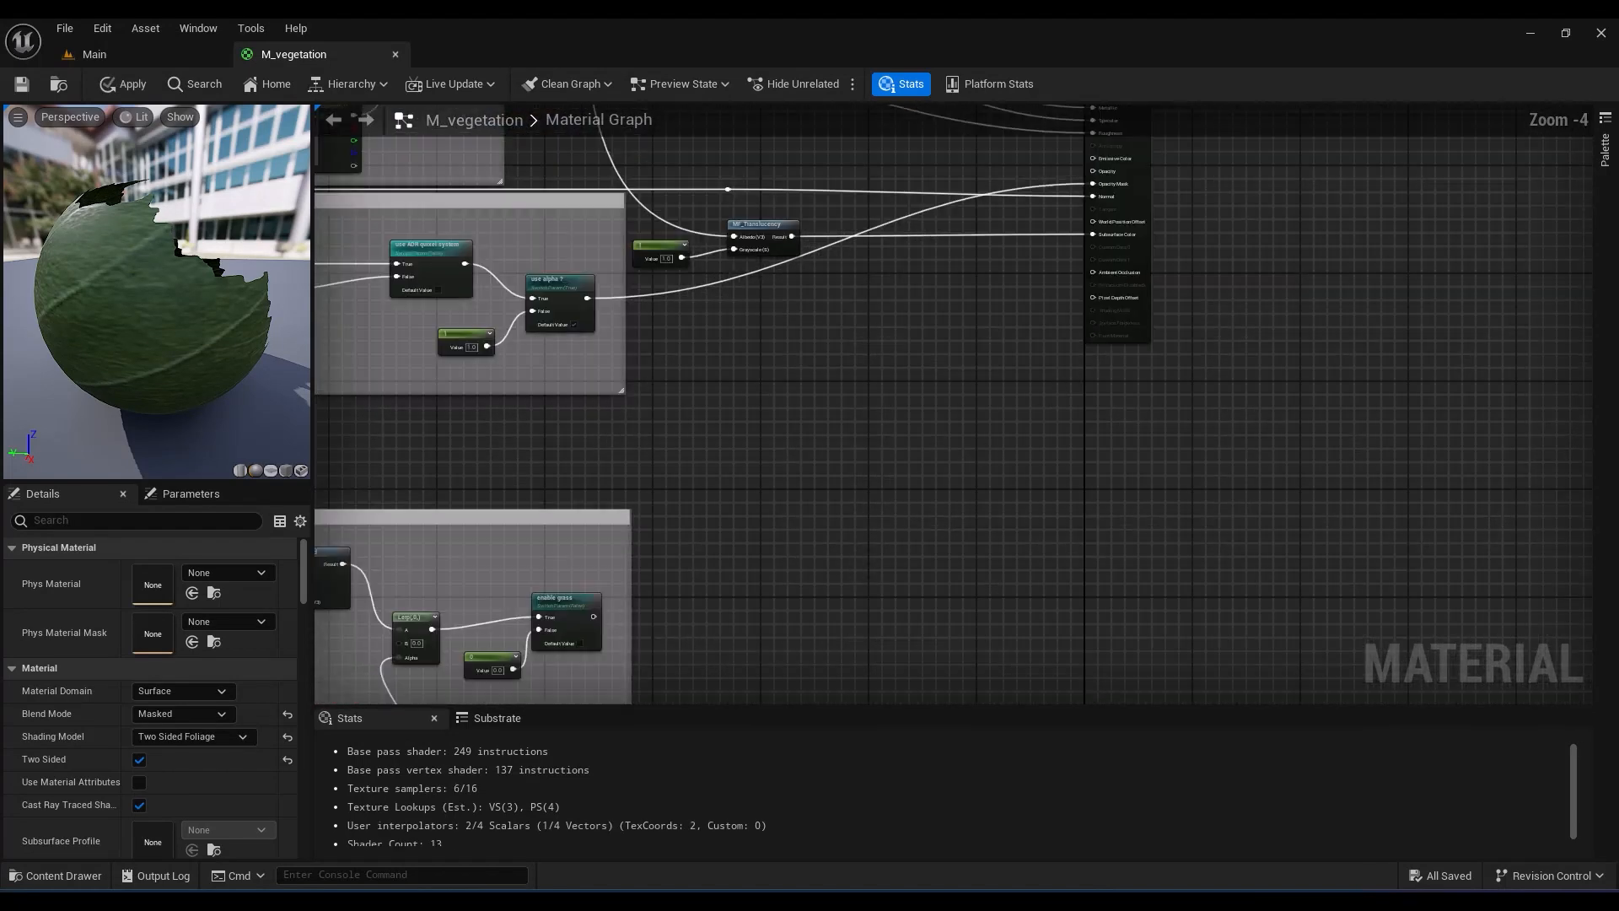
right_click_drag(852, 554, 1130, 10)
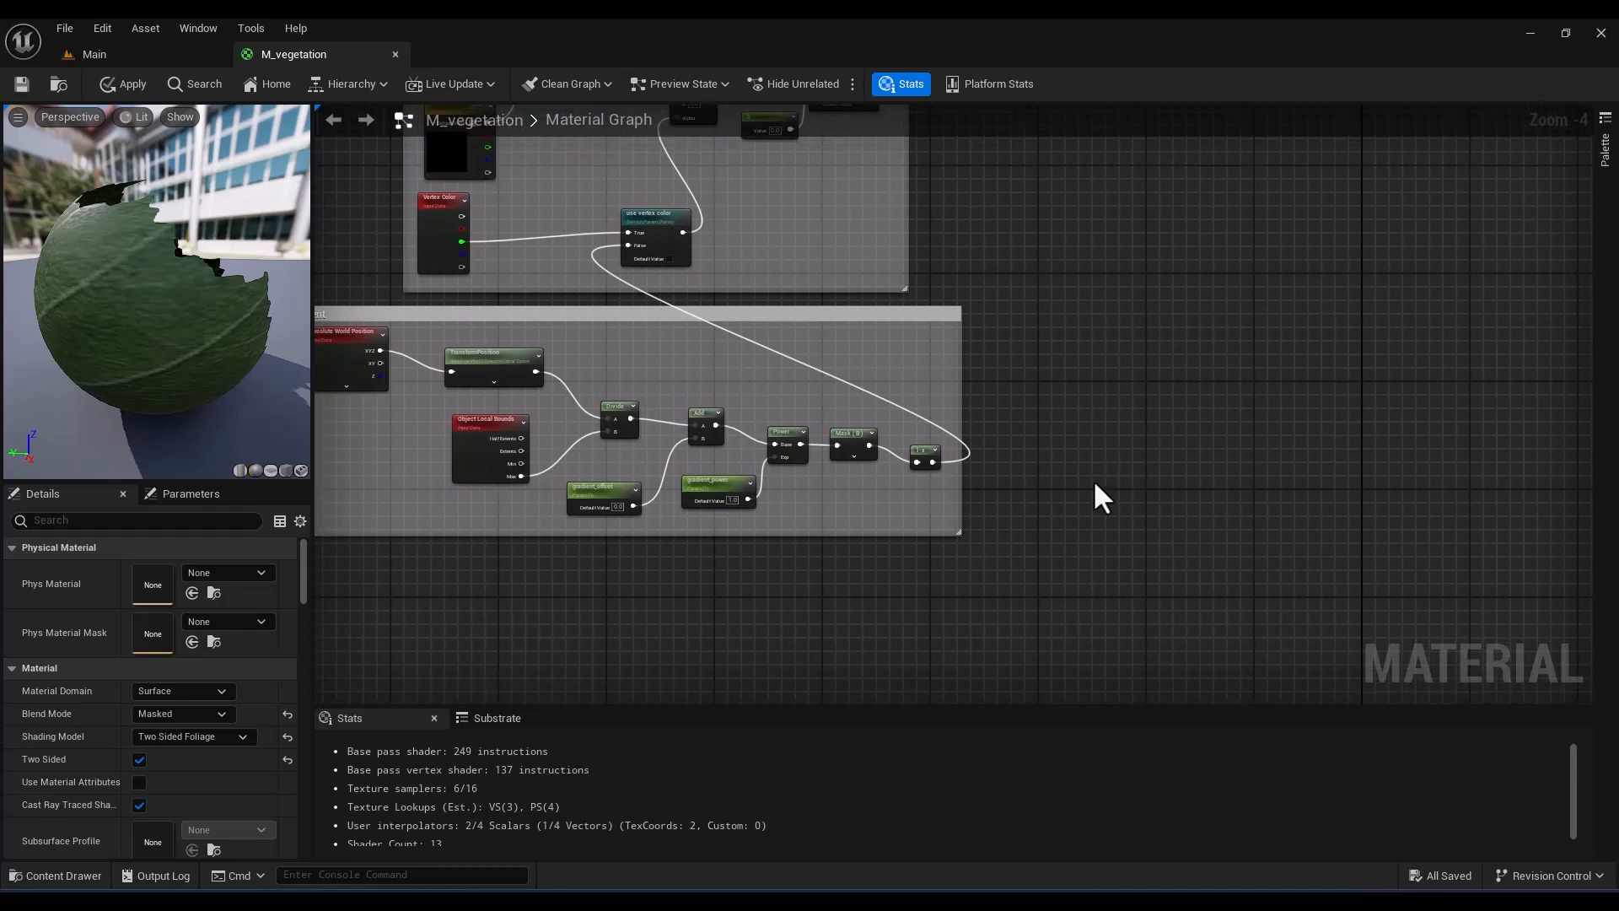
right_click_drag(1064, 524, 1214, 257)
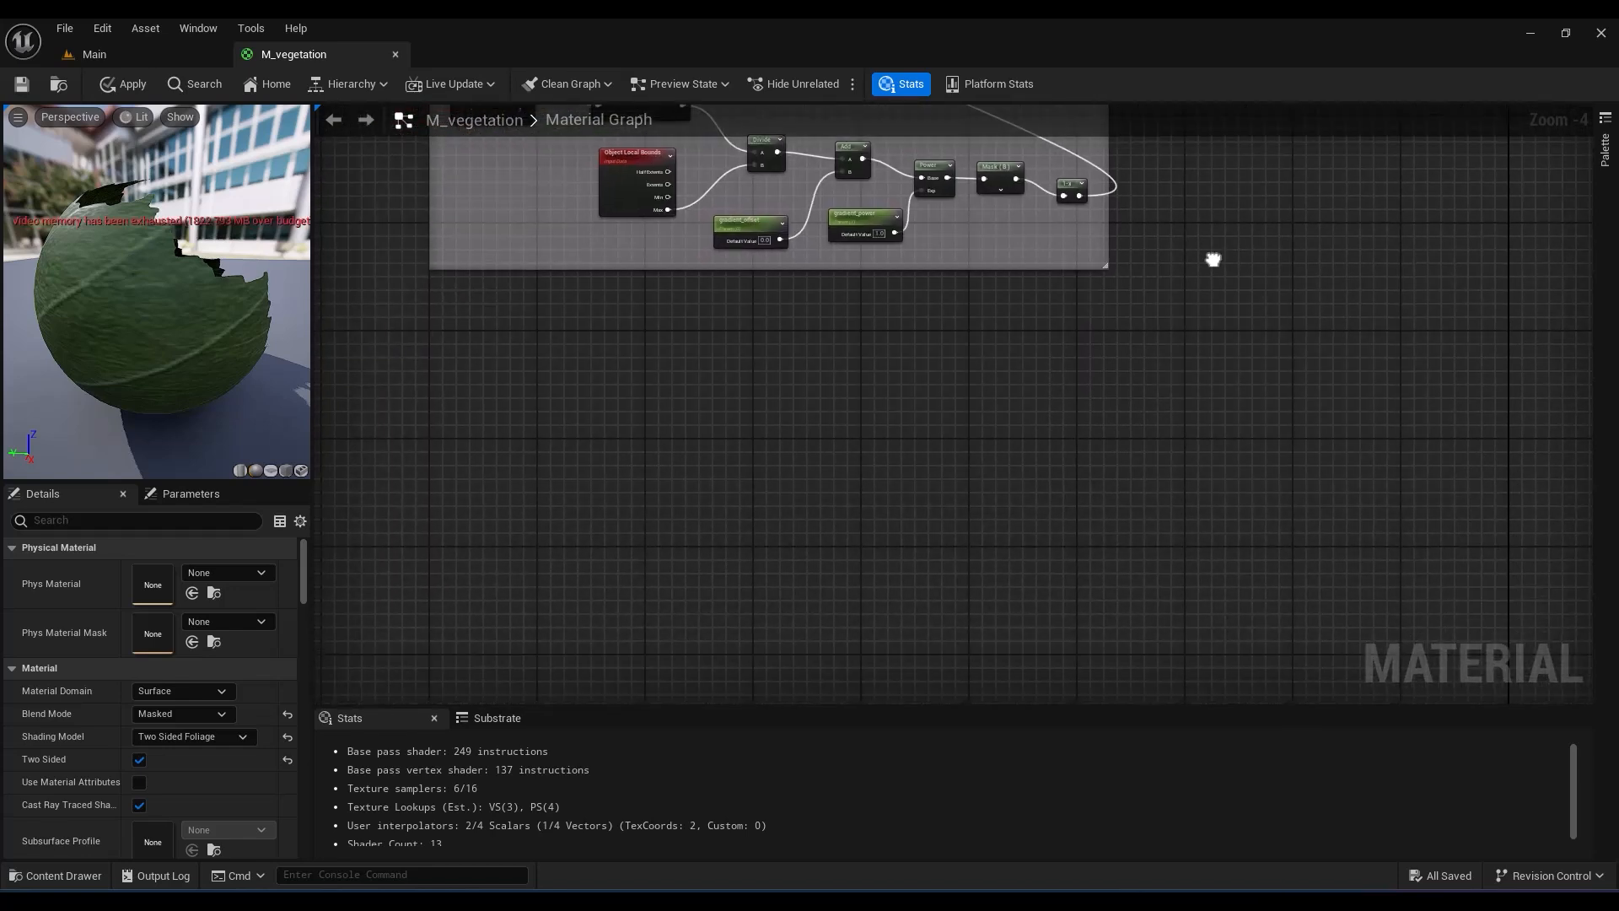
right_click(1027, 380)
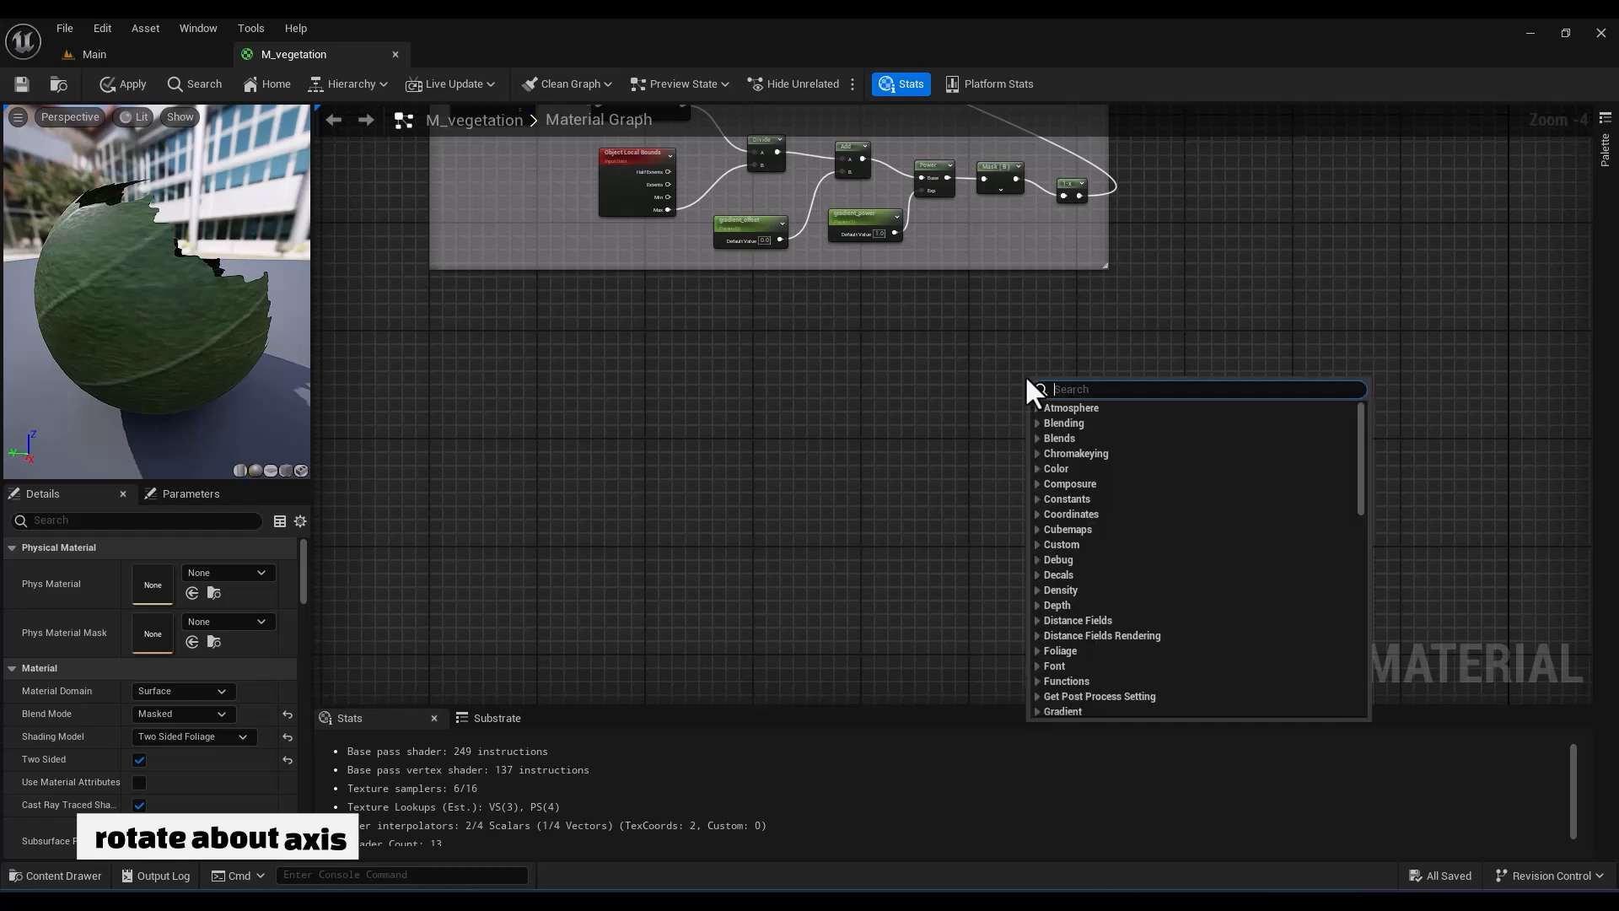
type("rot")
left_click(1100, 526)
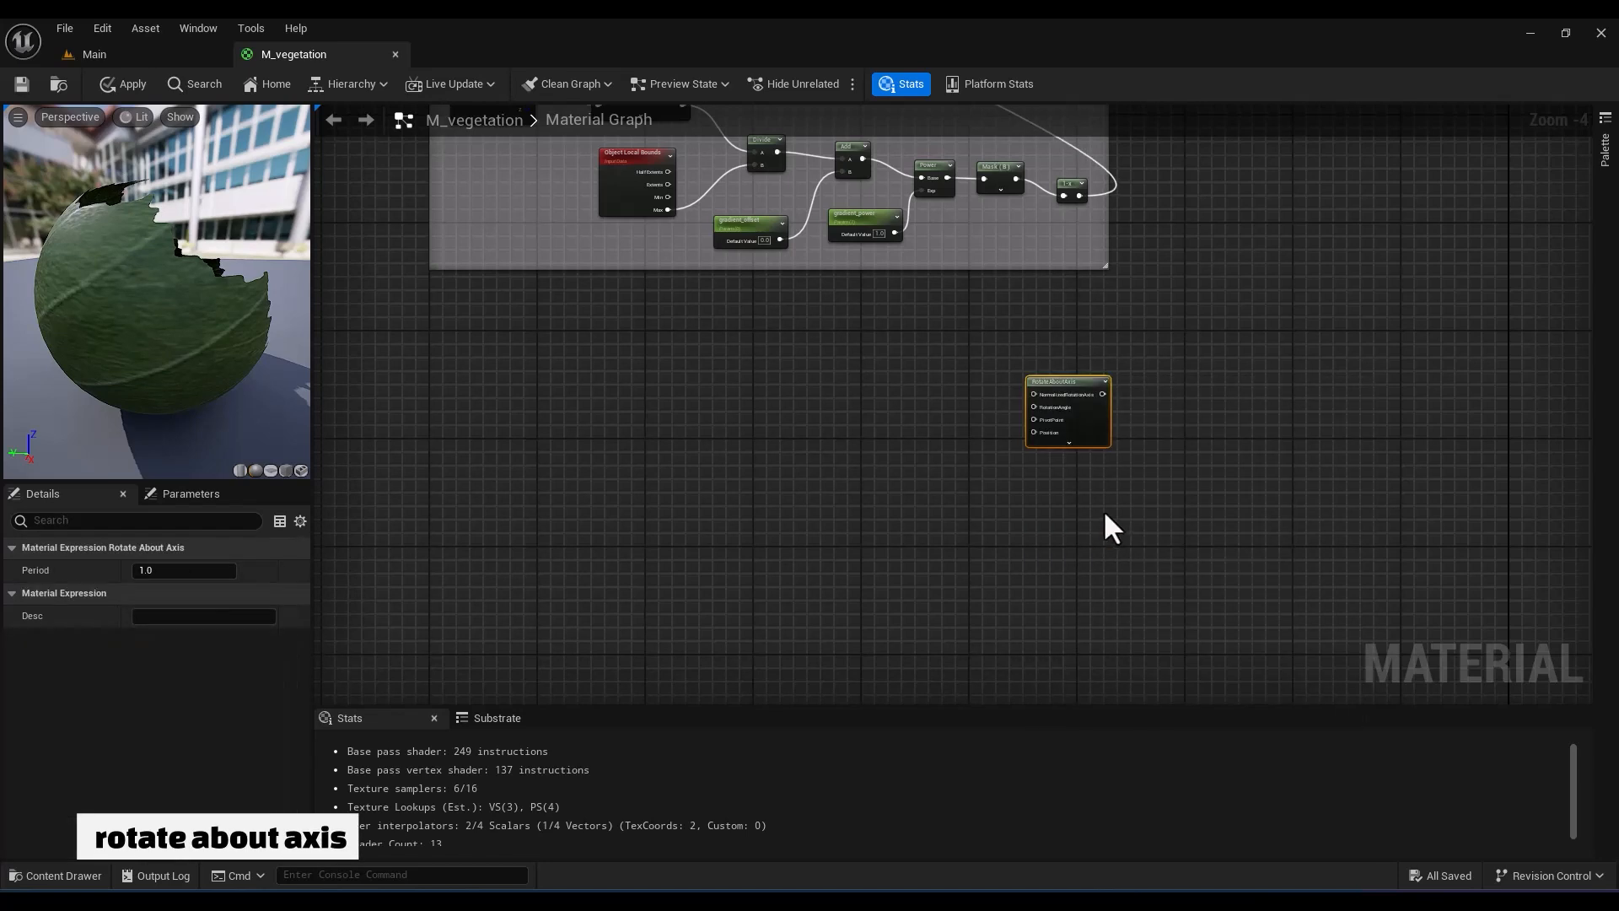
right_click_drag(1115, 466, 1082, 482)
scroll(1054, 417, "up", 5)
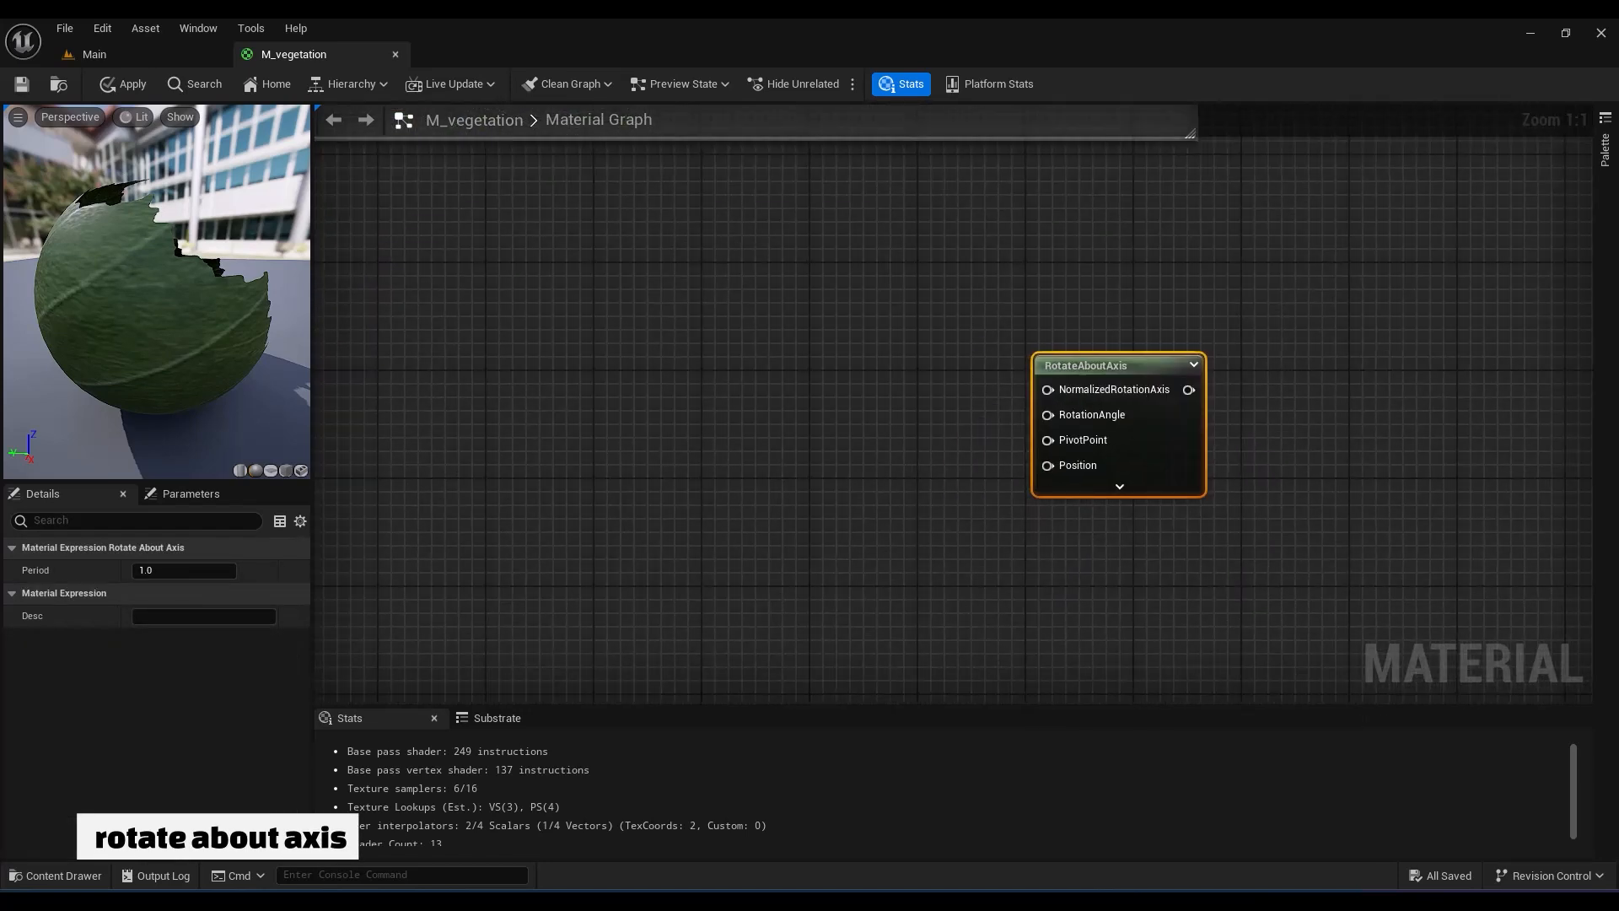
Add an Absolute World Position node and connect its XYZ output to the Position input of RotateAboutAxis
right_click(747, 487)
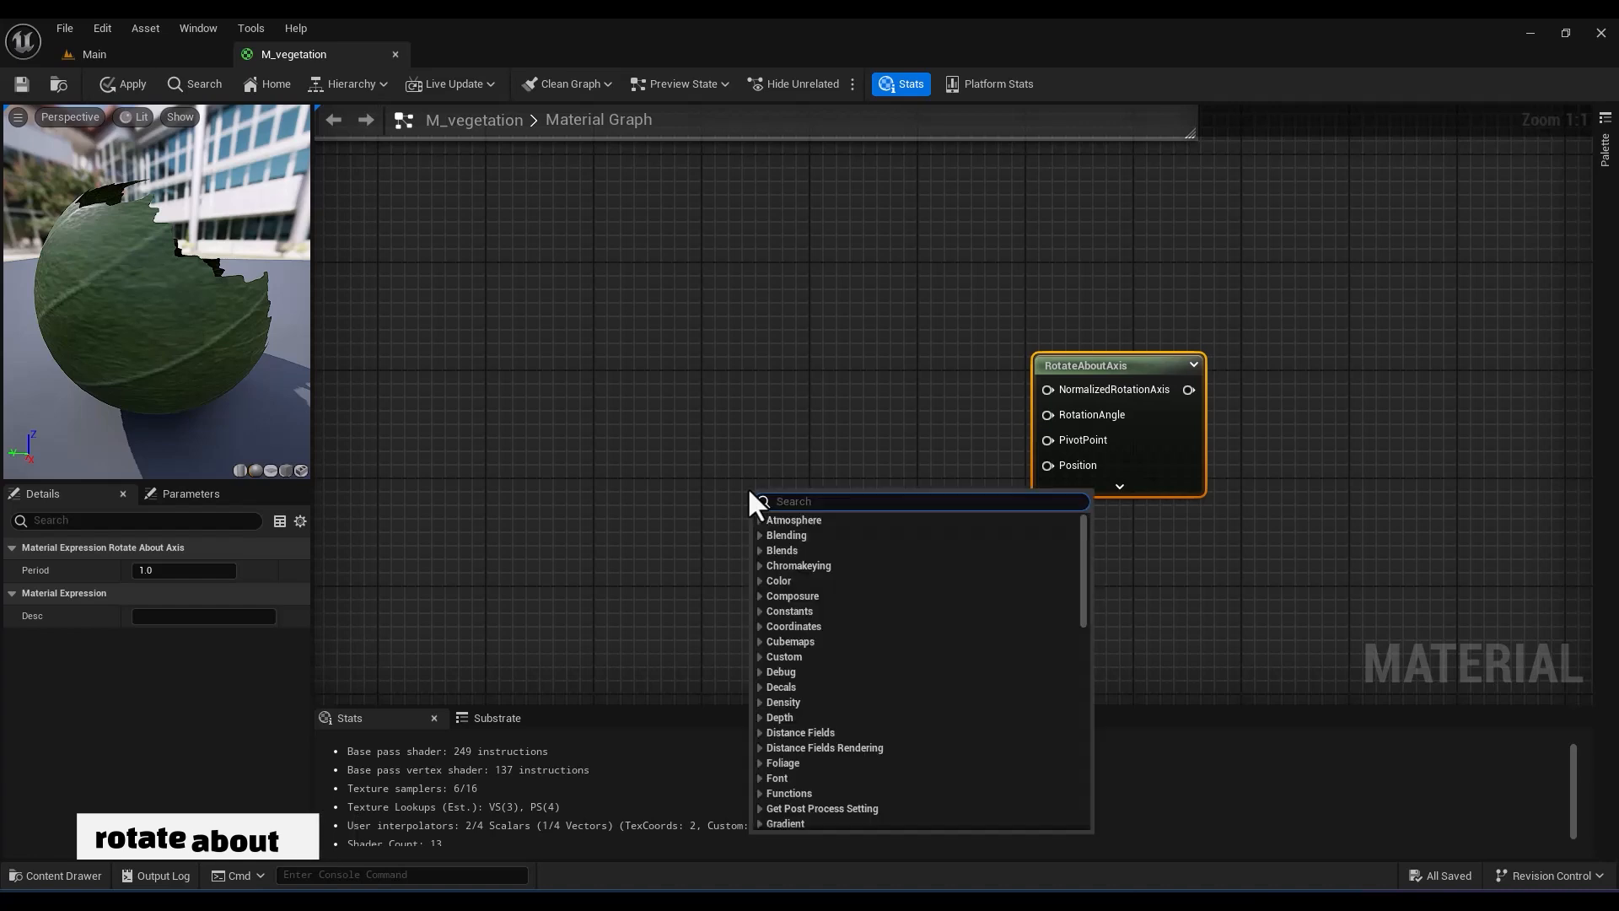
type("world")
key("Return")
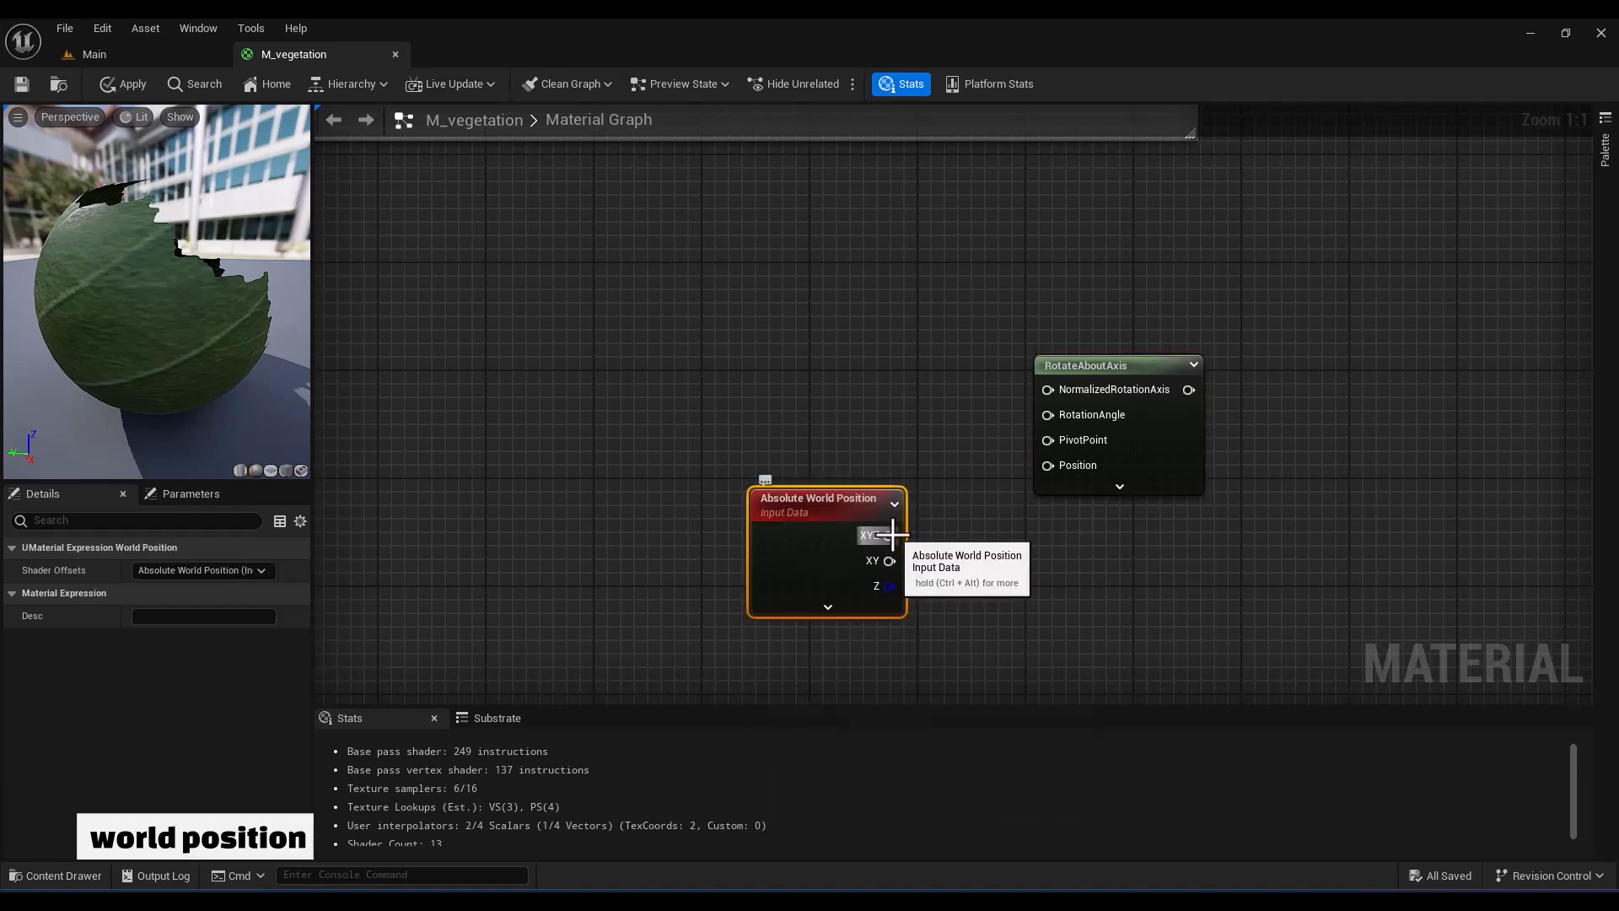
left_click_drag(892, 535, 1047, 465)
left_click(537, 406)
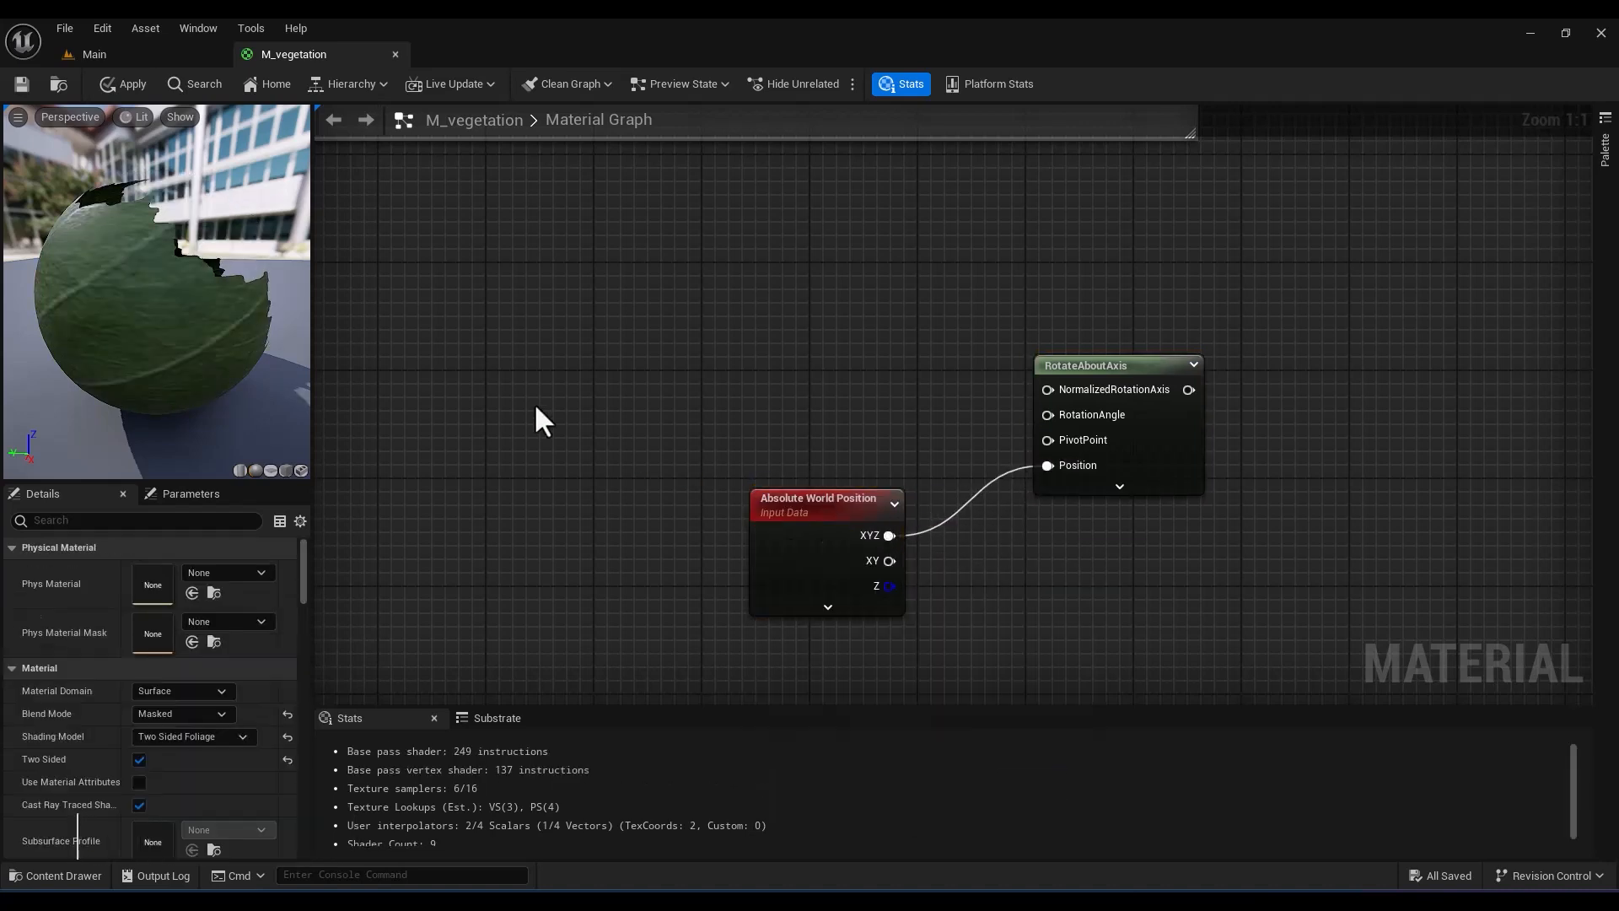
Add a three-component vector constant of 0,0,0 well before Absolute World Position and collapse its color preview
right_click_drag(383, 393, 741, 393)
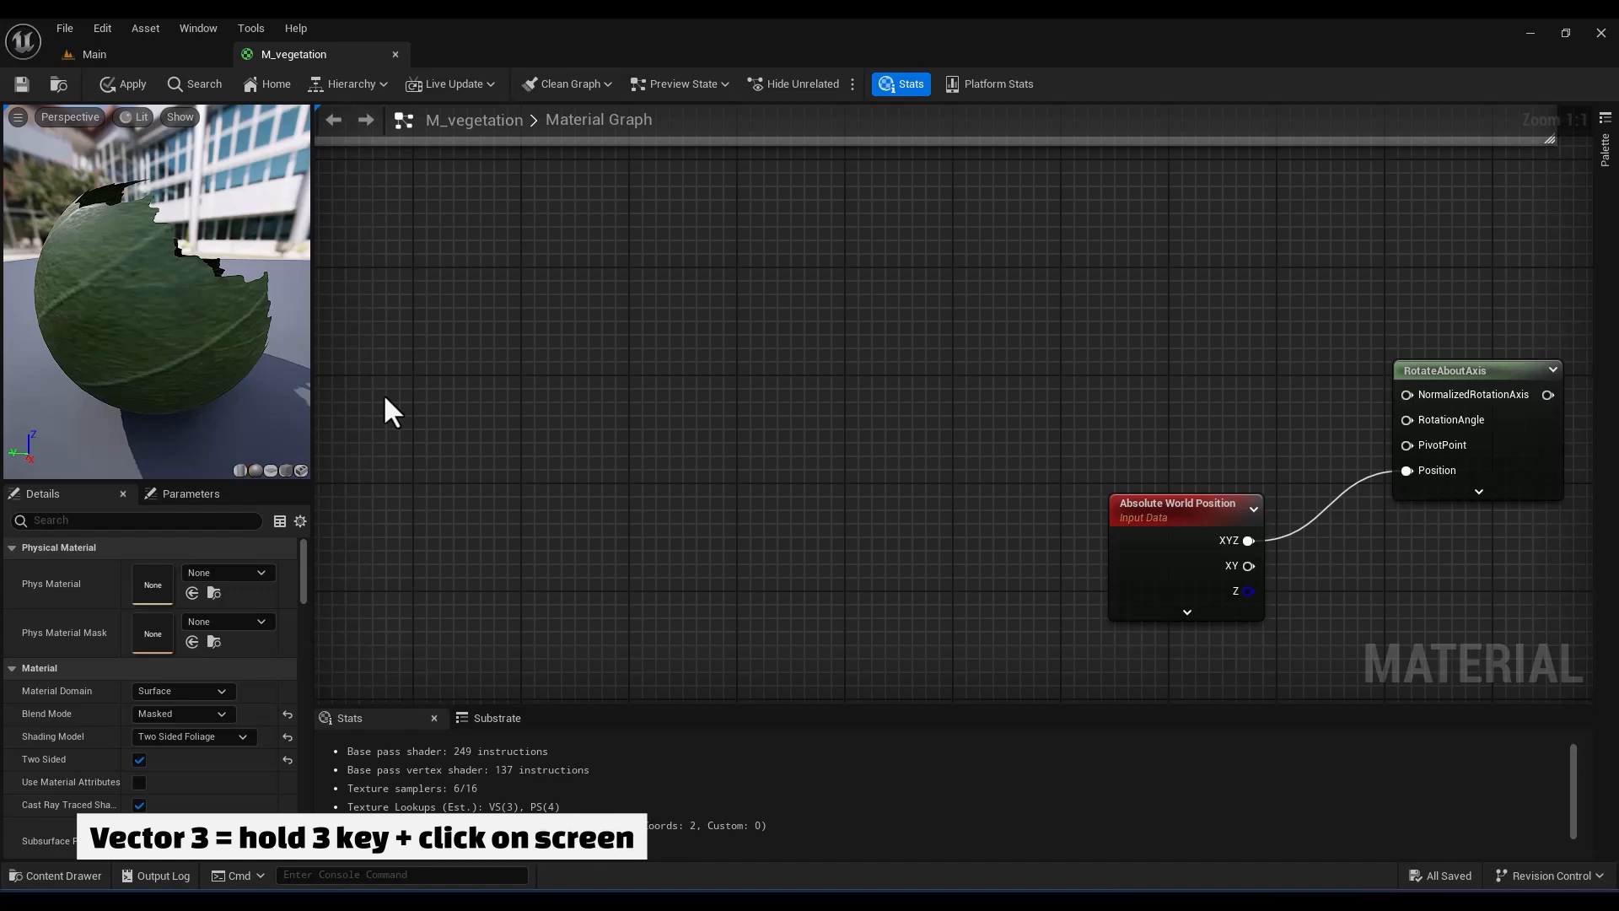
left_click(385, 398)
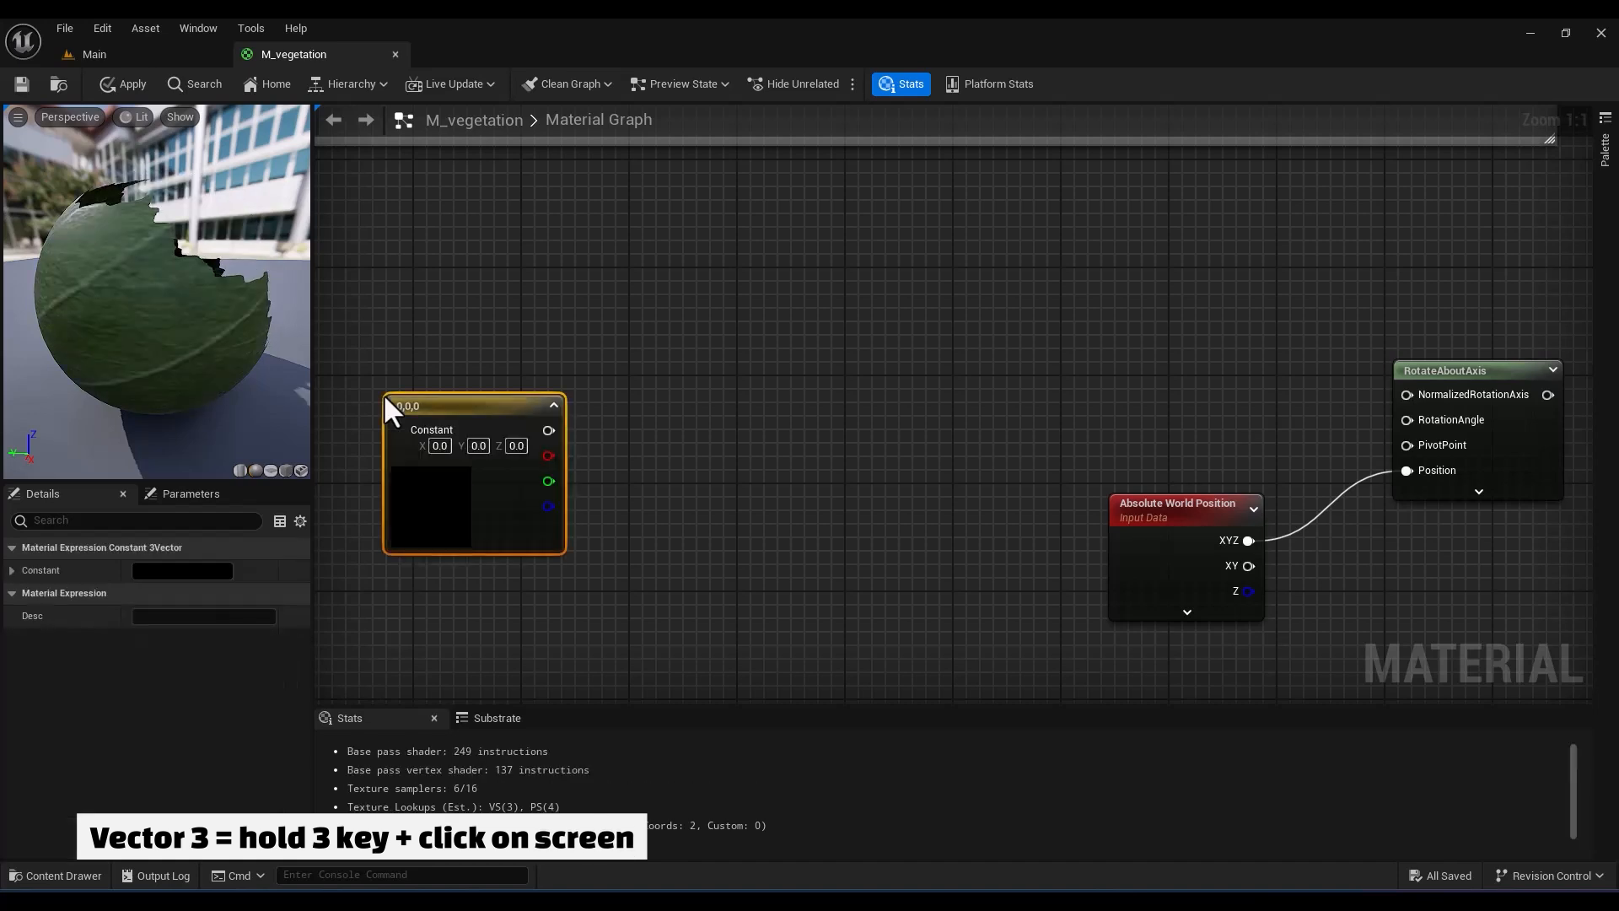
left_click(554, 406)
left_click_drag(497, 411, 460, 406)
Add a TransformPosition node from Local Space to Absolute World Space and feed the 0,0,0 constant into it
right_click(621, 412)
type("transform")
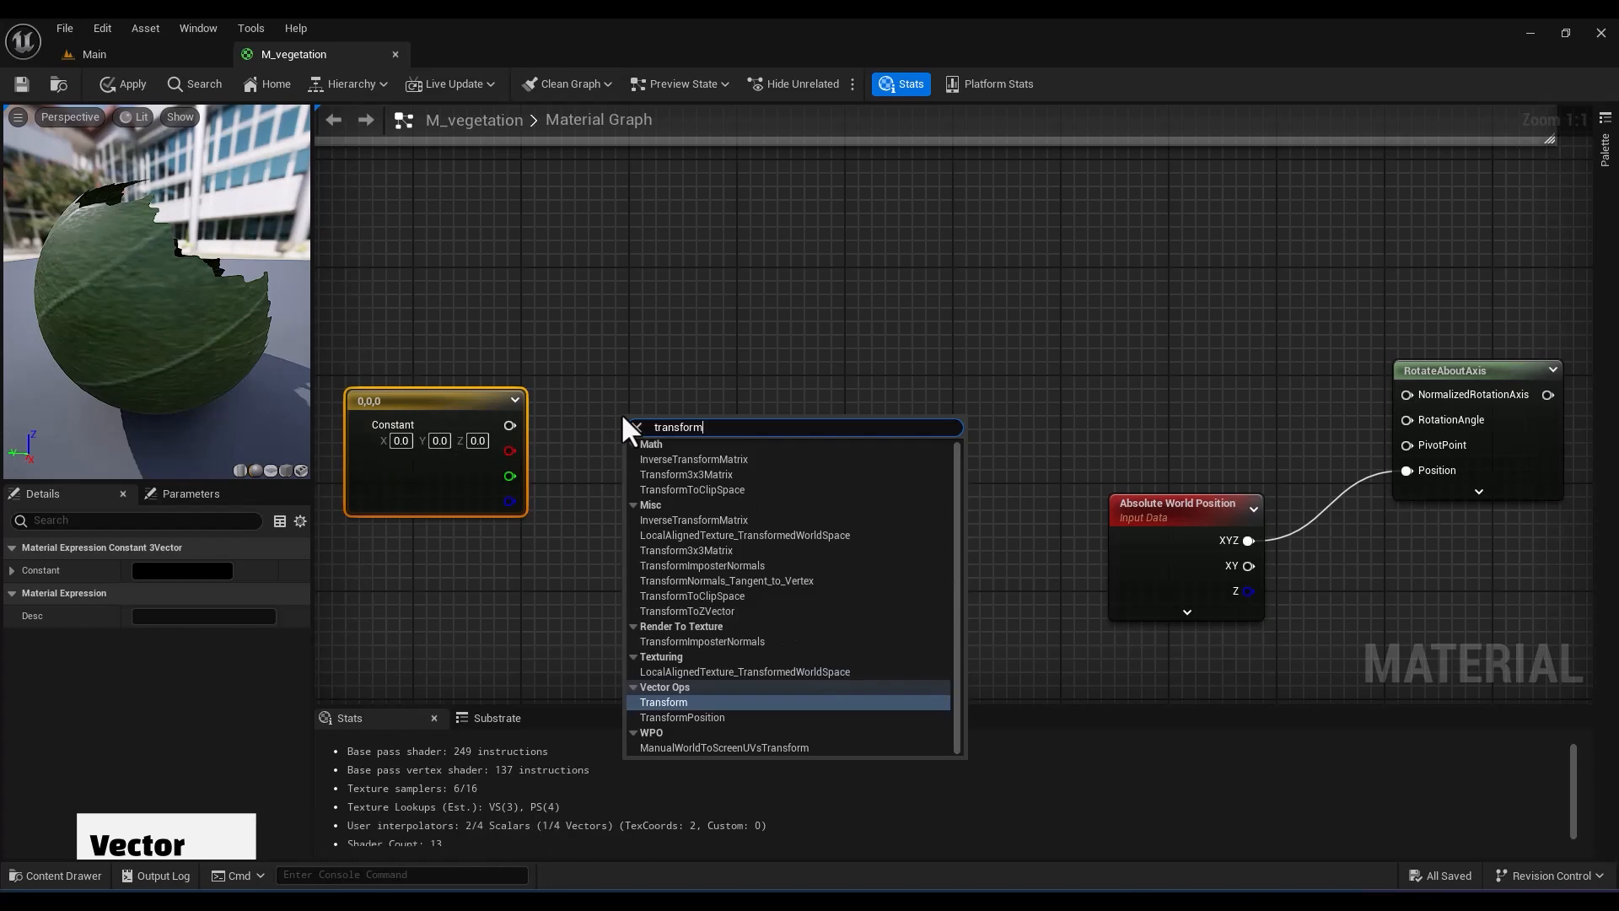
left_click(705, 717)
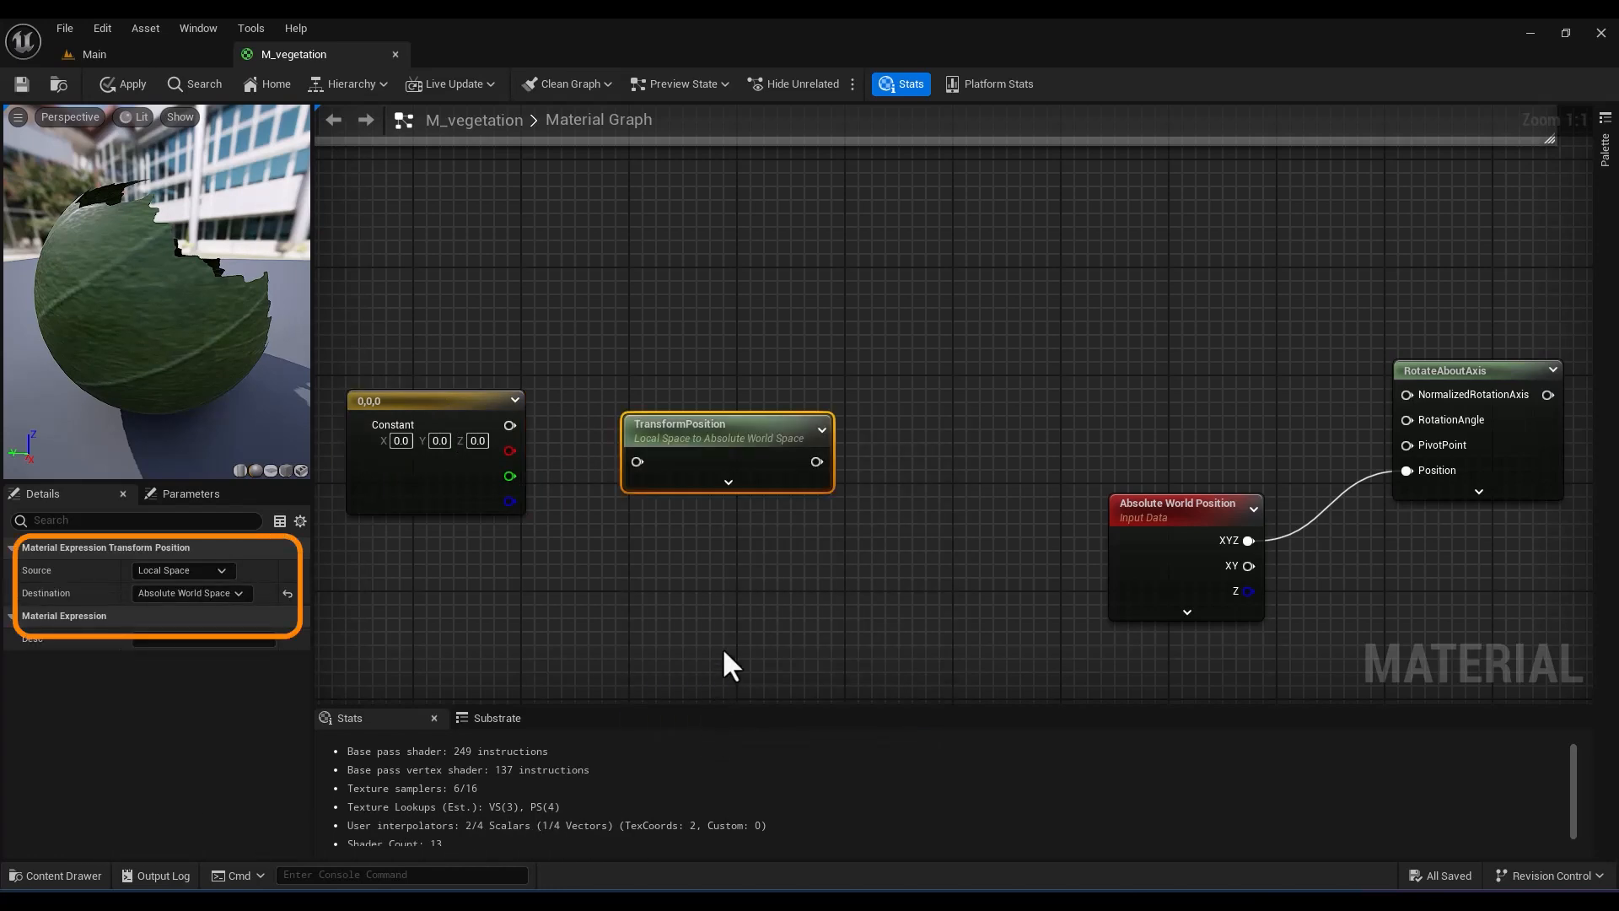
left_click_drag(509, 425, 638, 461)
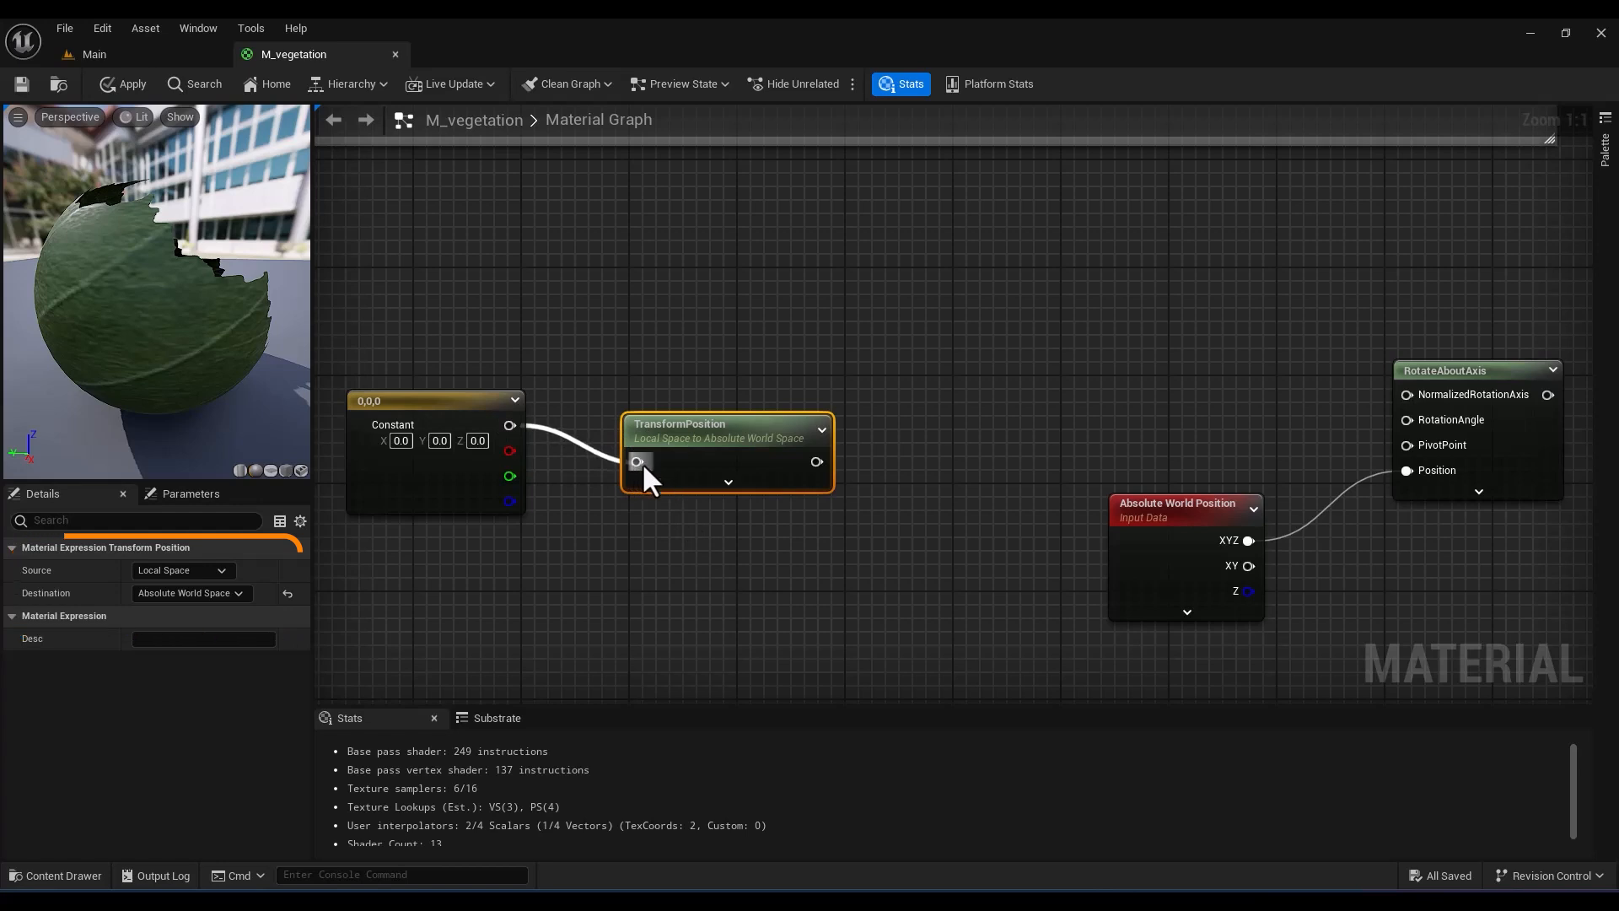
left_click_drag(640, 462, 641, 462)
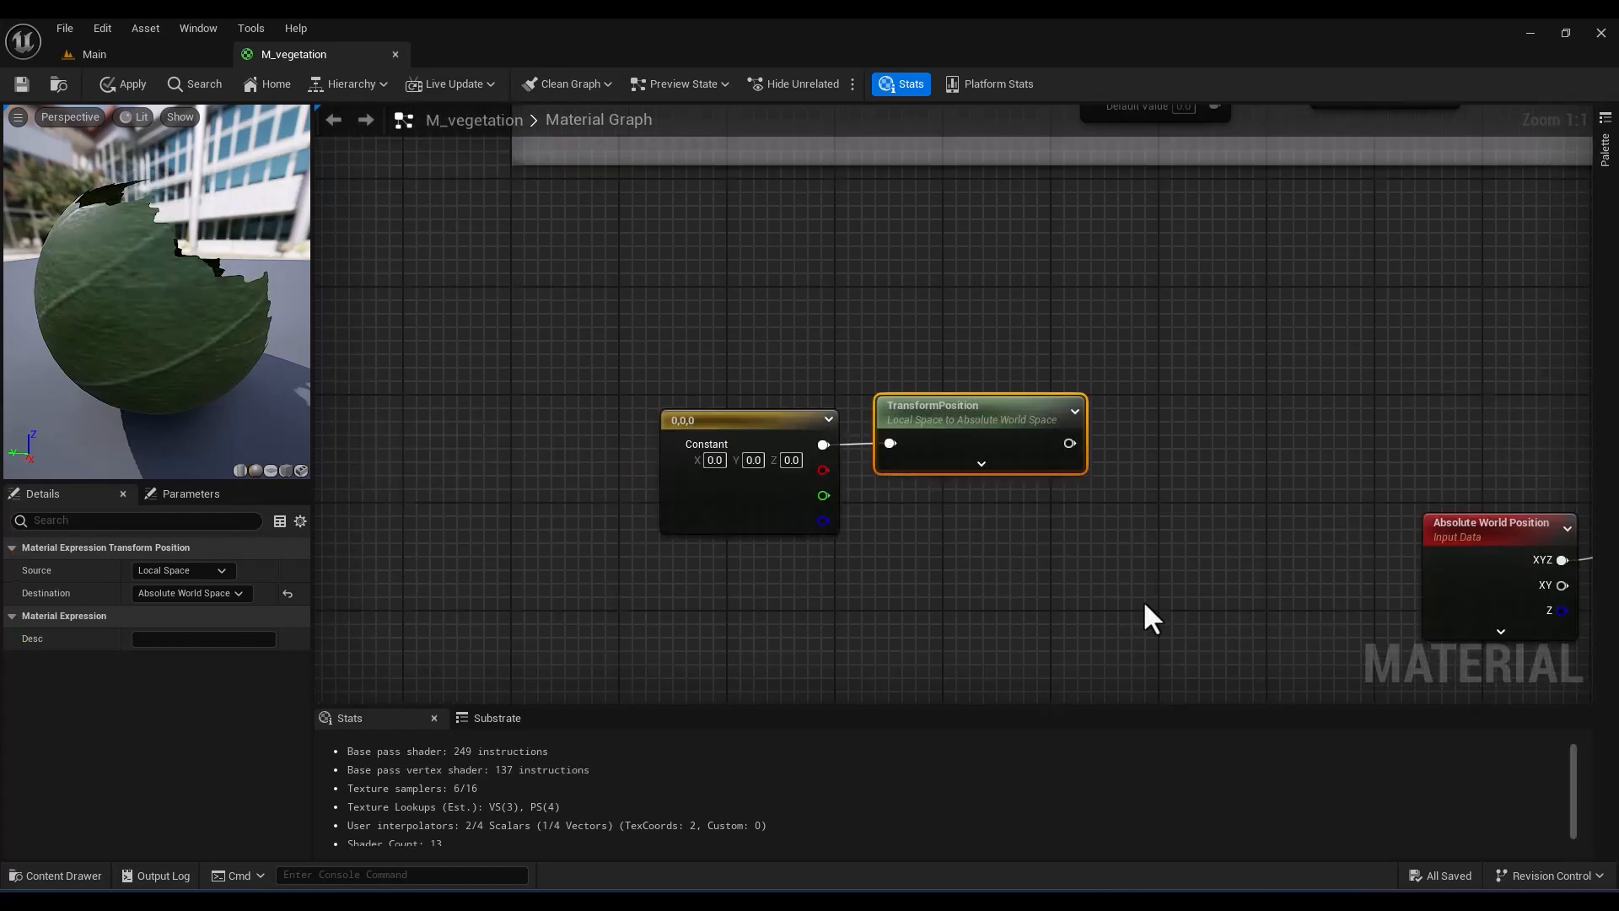
Enclose the constant and TransformPosition in a comment titled "origin of tree" and connect the transform's output to PivotPoint on RotateAboutAxis
left_click_drag(1144, 601, 626, 321)
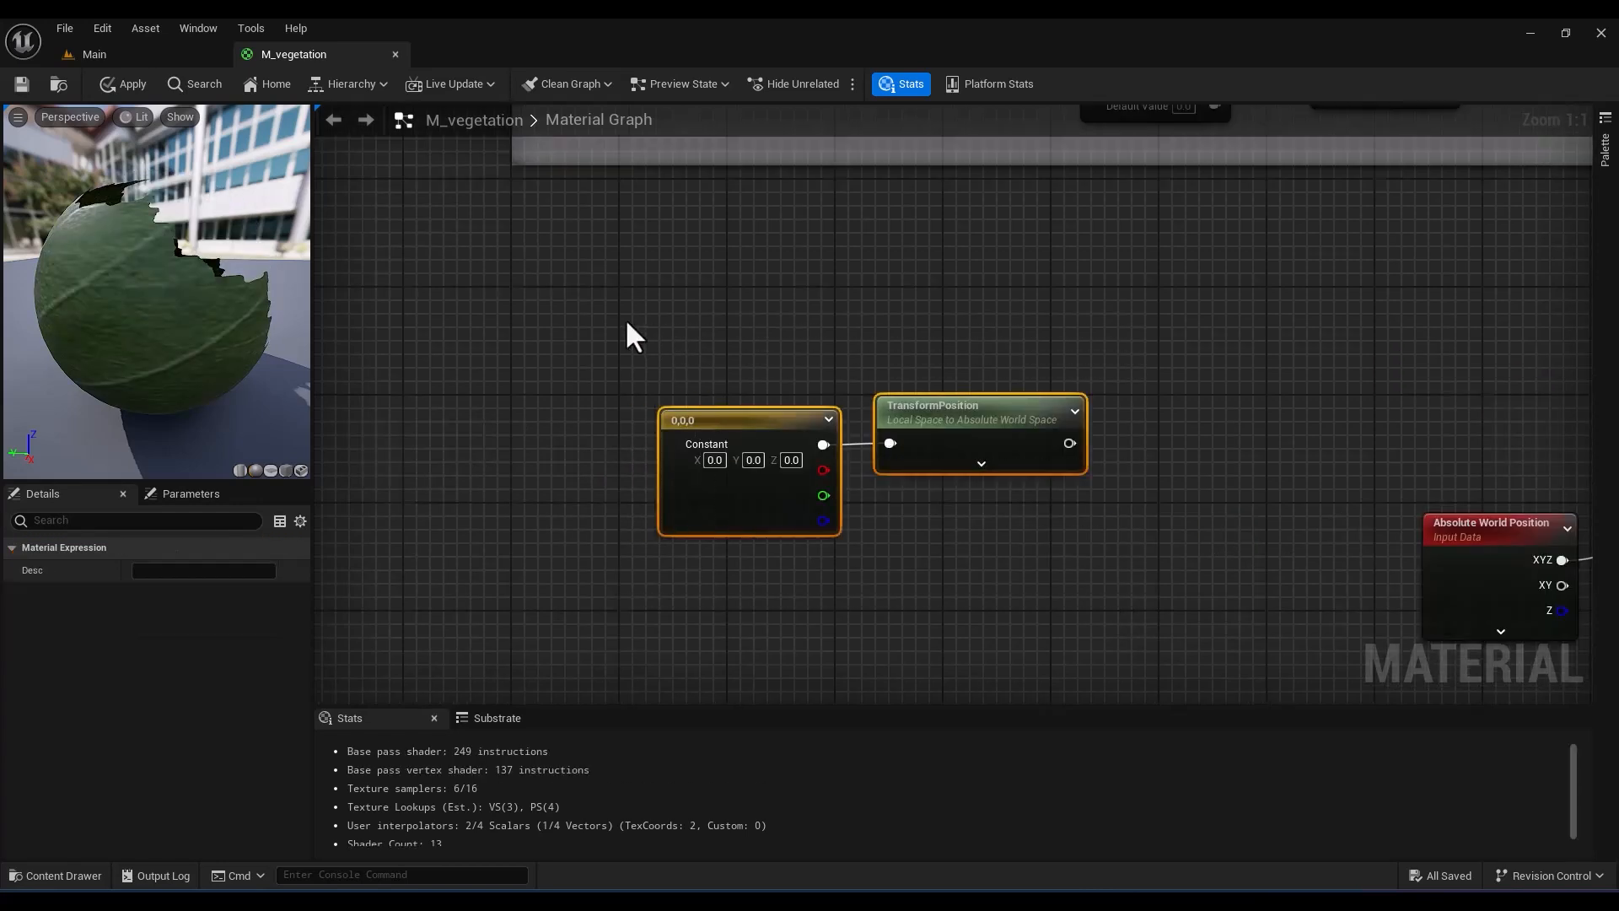
type("c")
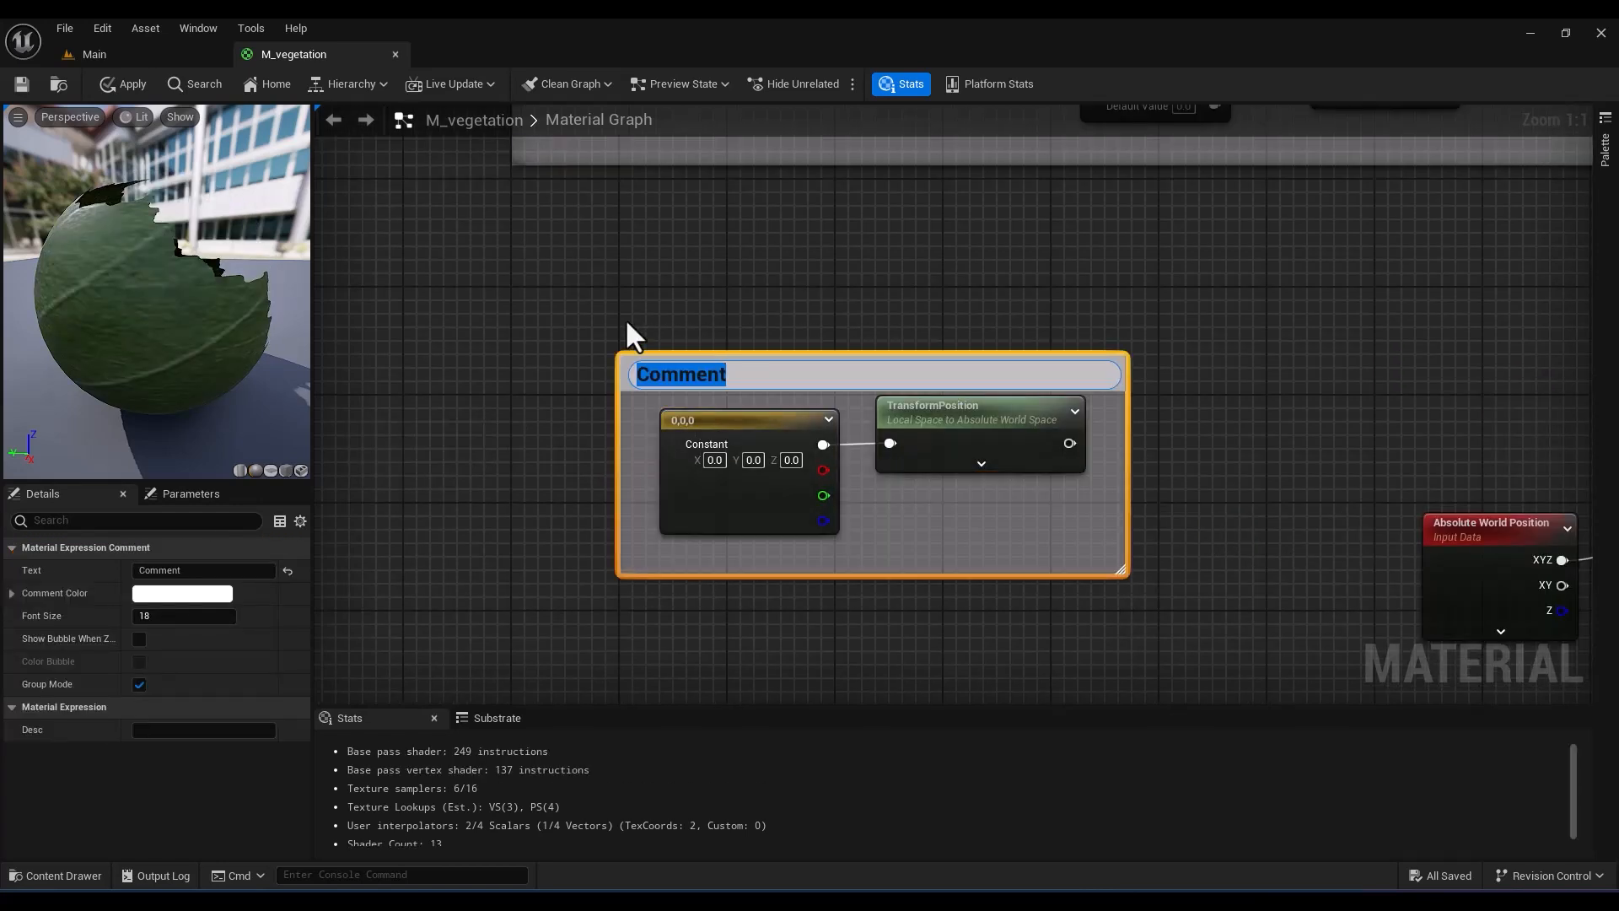
type("origin of t")
type("ree")
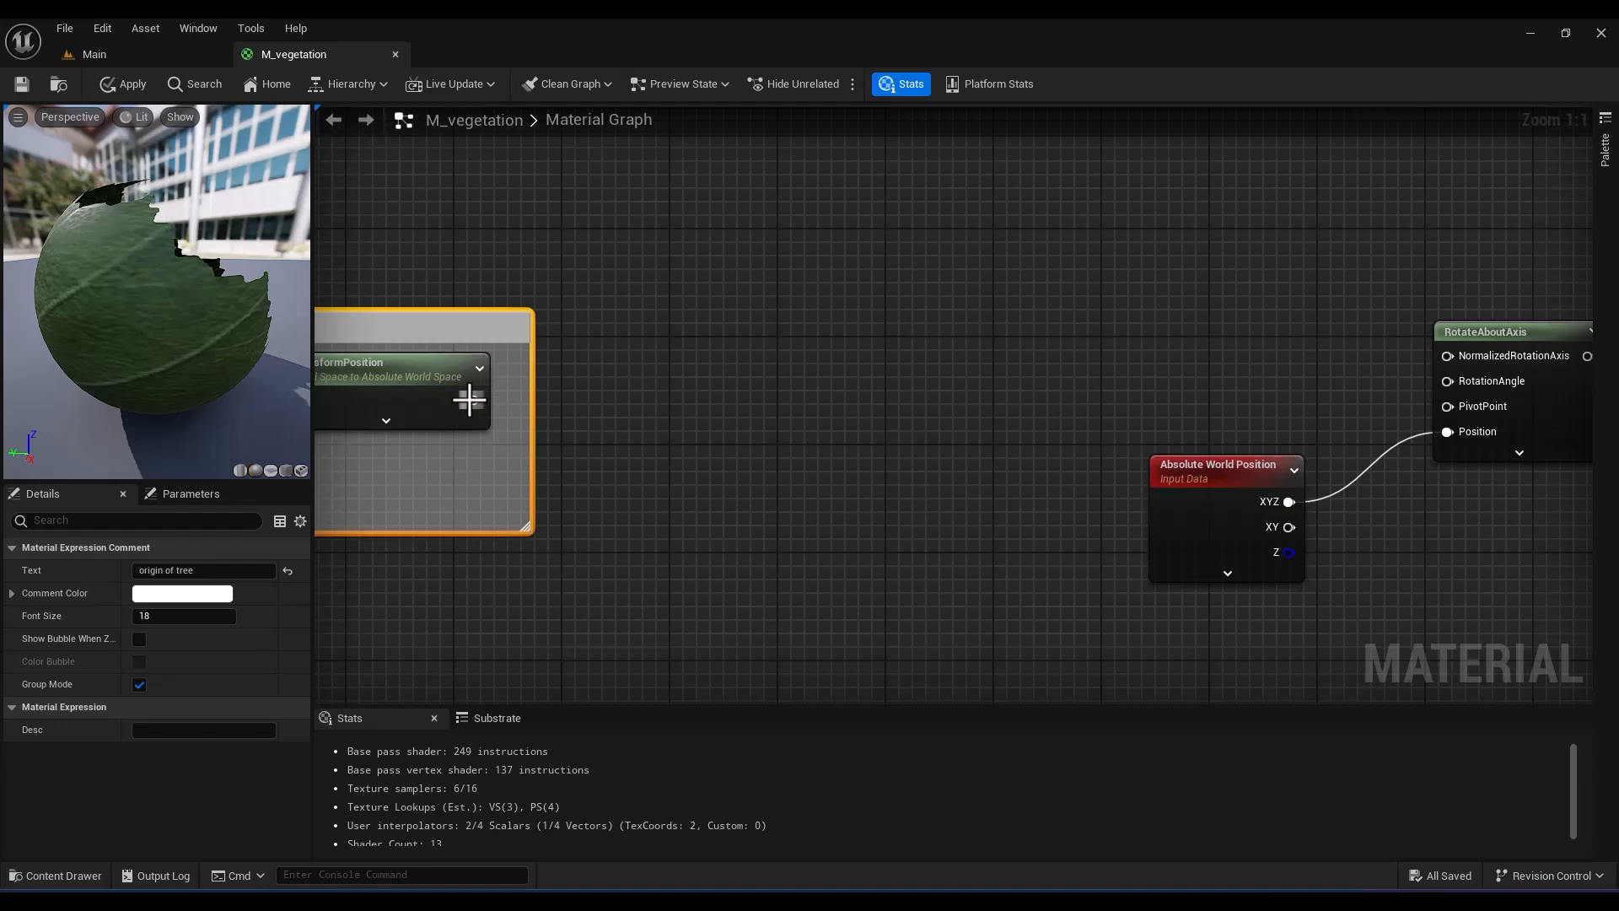
left_click_drag(469, 400, 1446, 405)
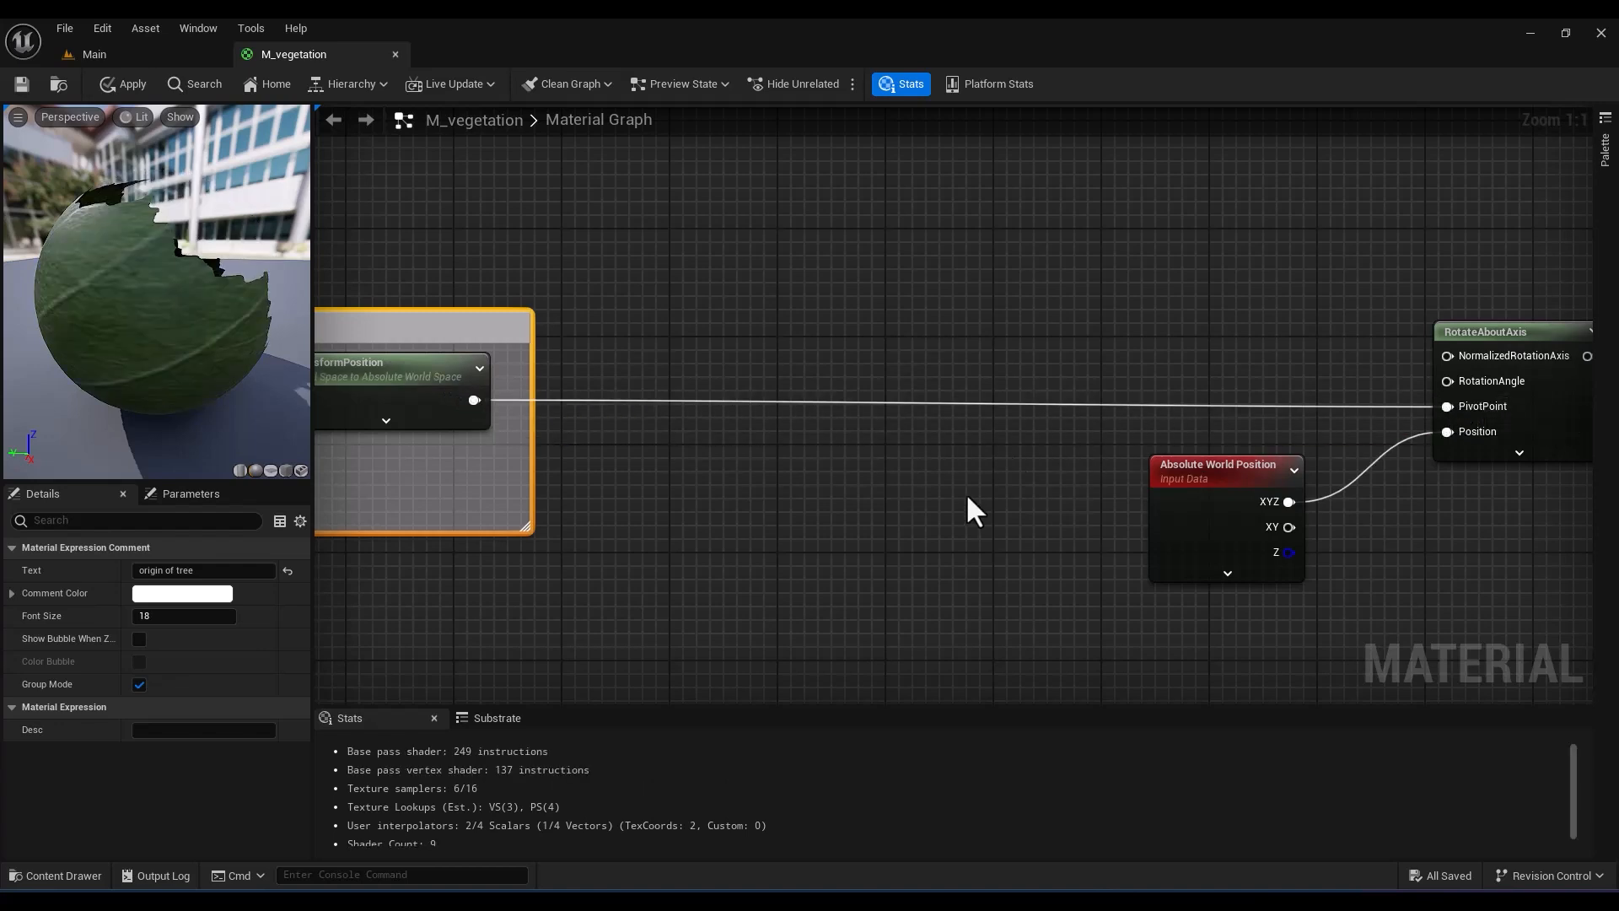
Add a Wind node below the "origin of tree" comment and connect its Normalized Wind Vector output to NormalizedRotationAxis on RotateAboutAxis
right_click_drag(1016, 480, 1049, 409)
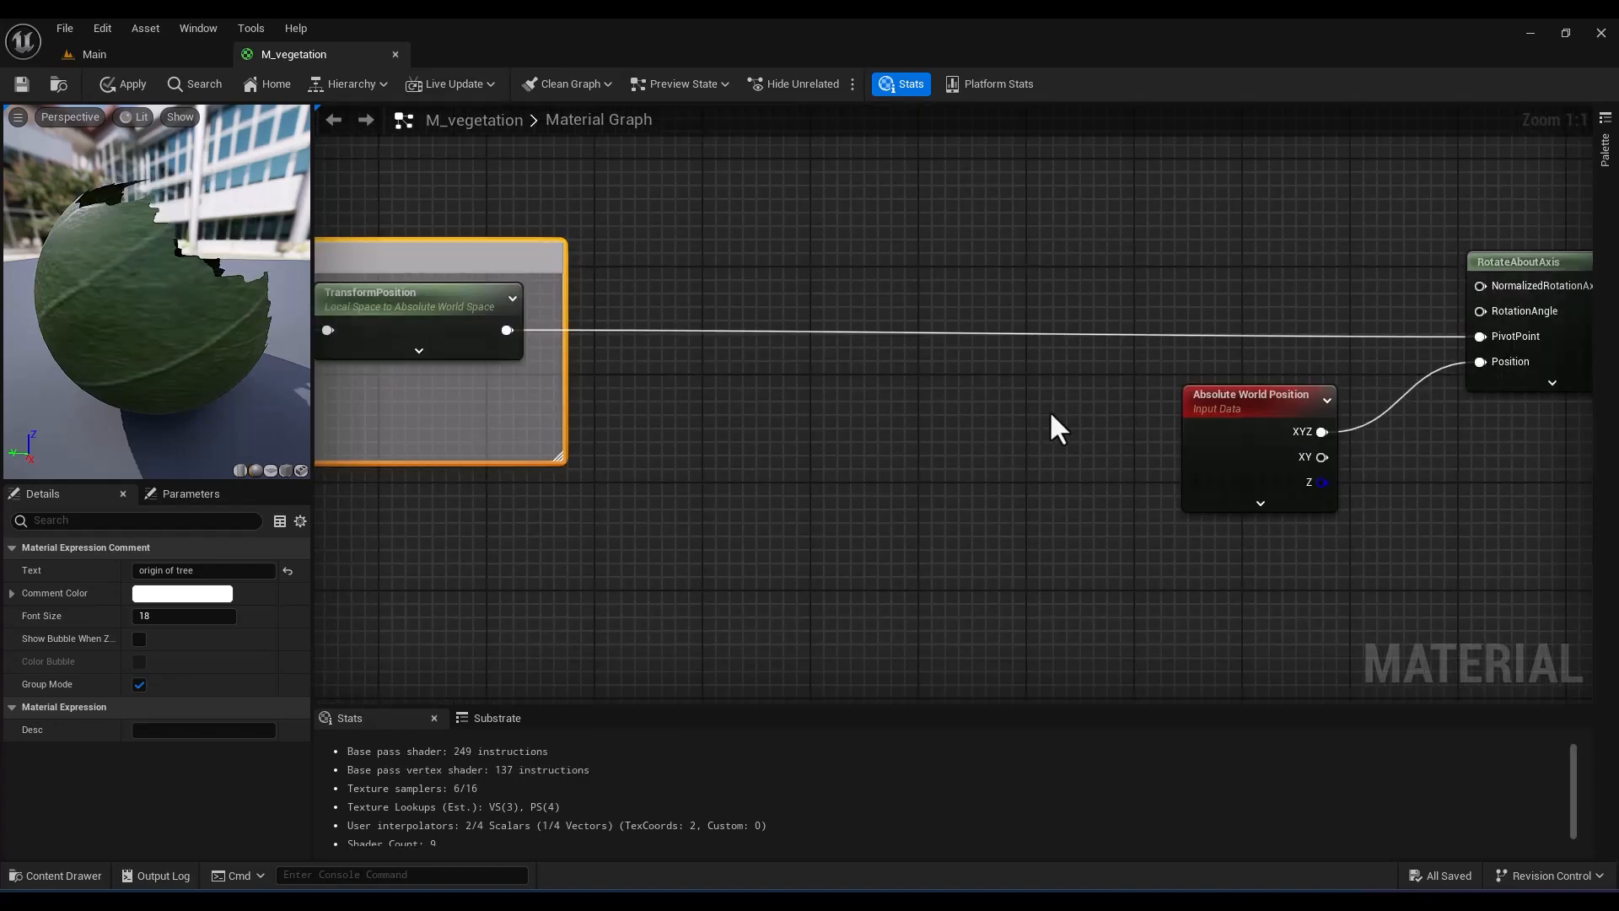
right_click(711, 479)
type("wind")
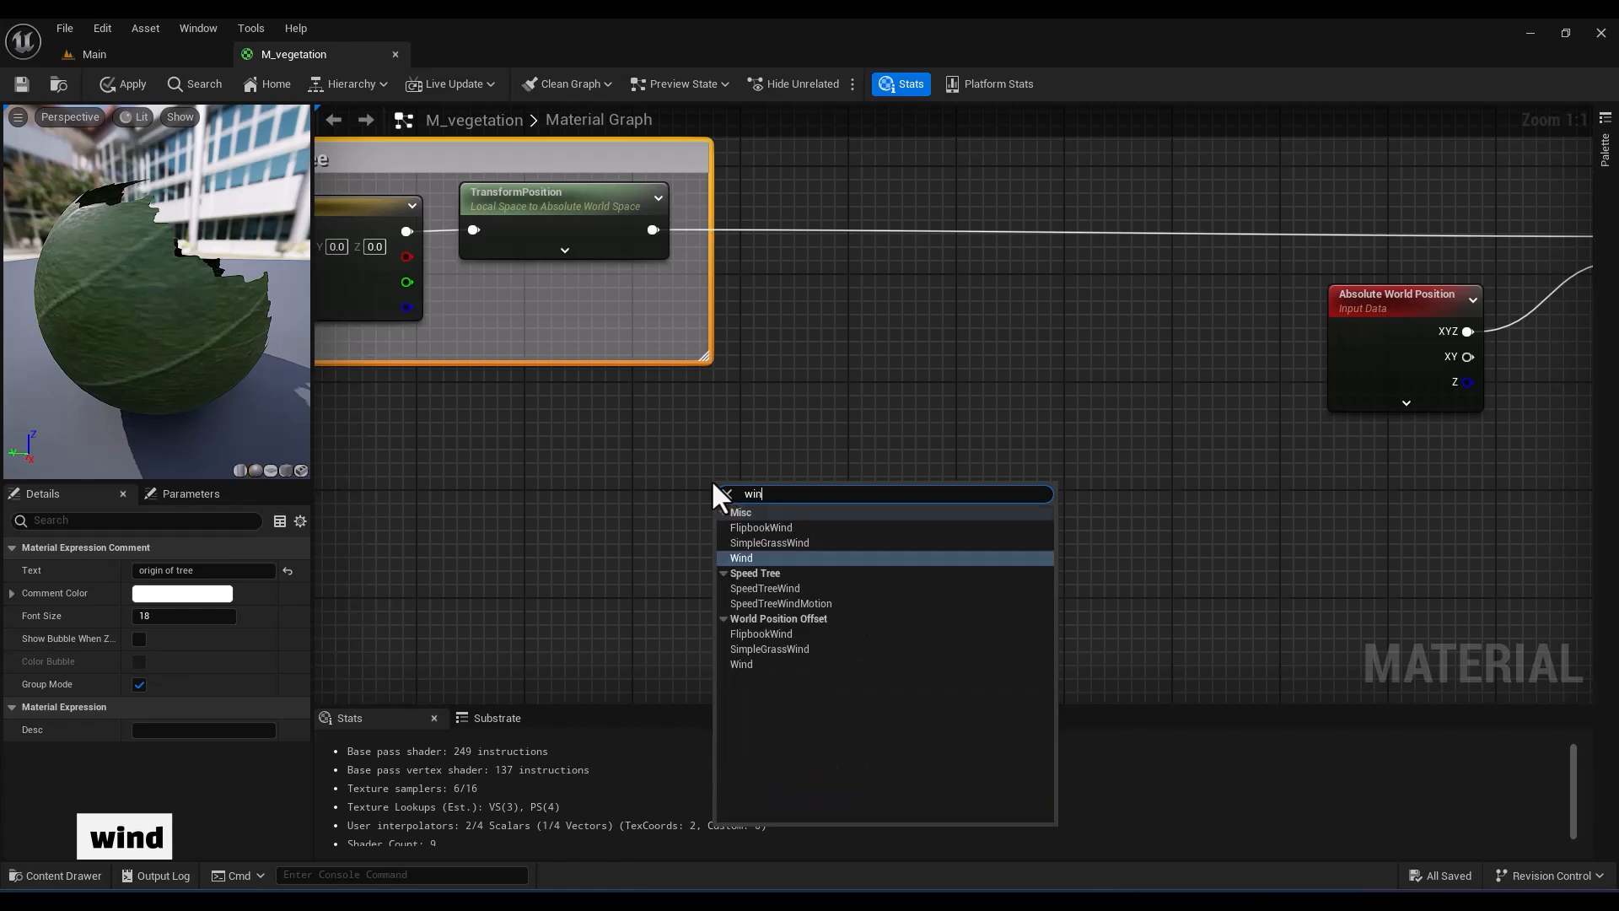
key("Return")
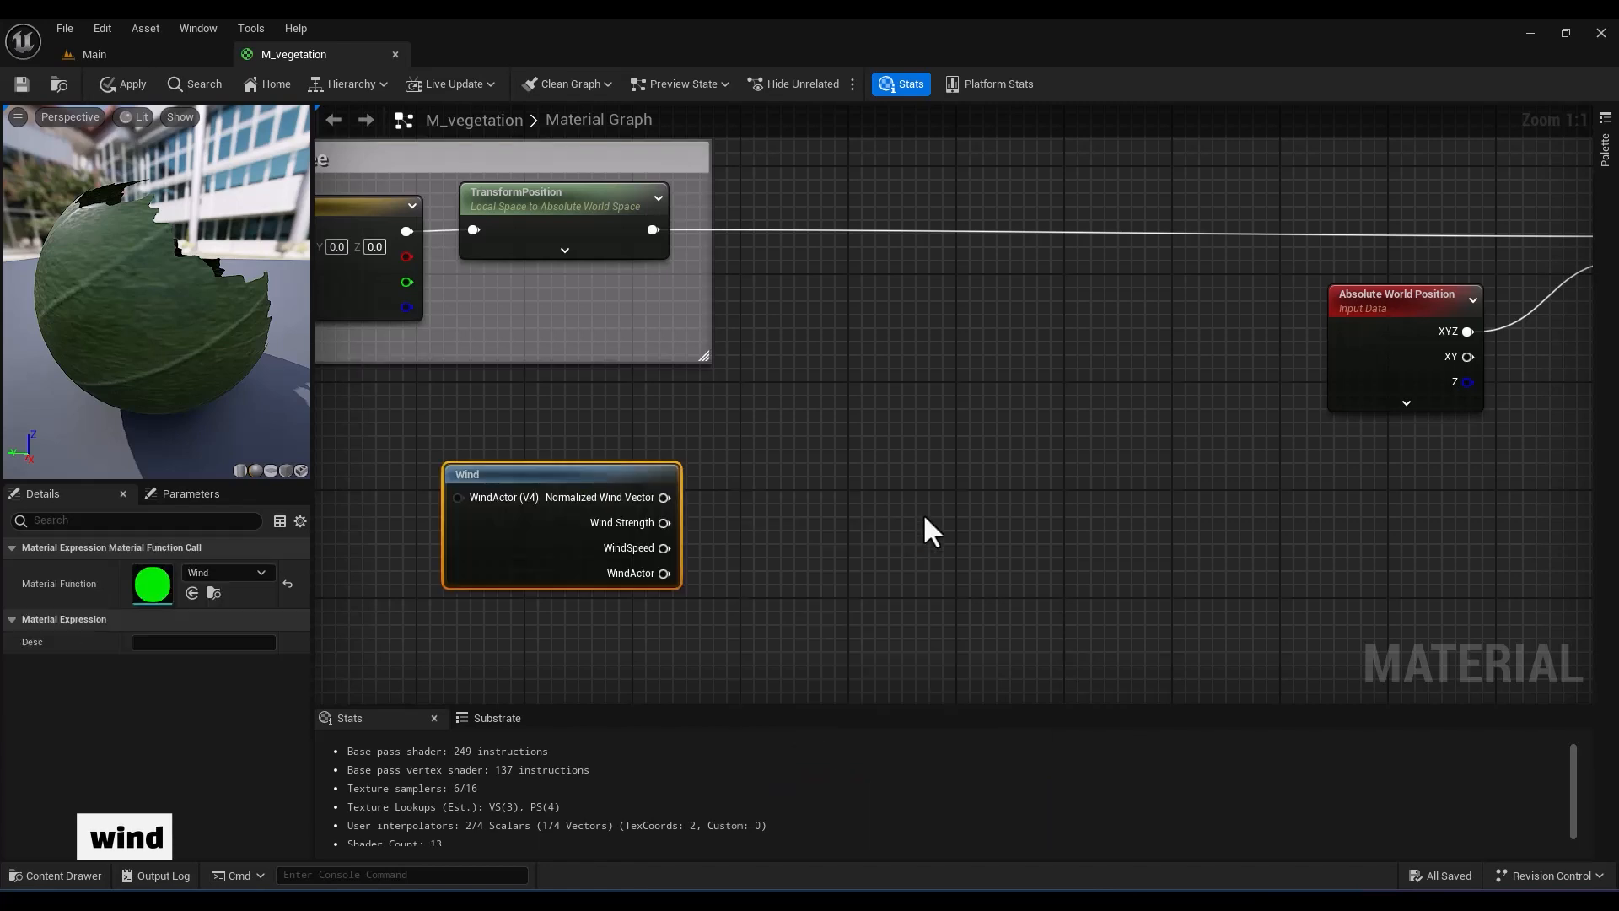
right_click_drag(924, 518, 795, 532)
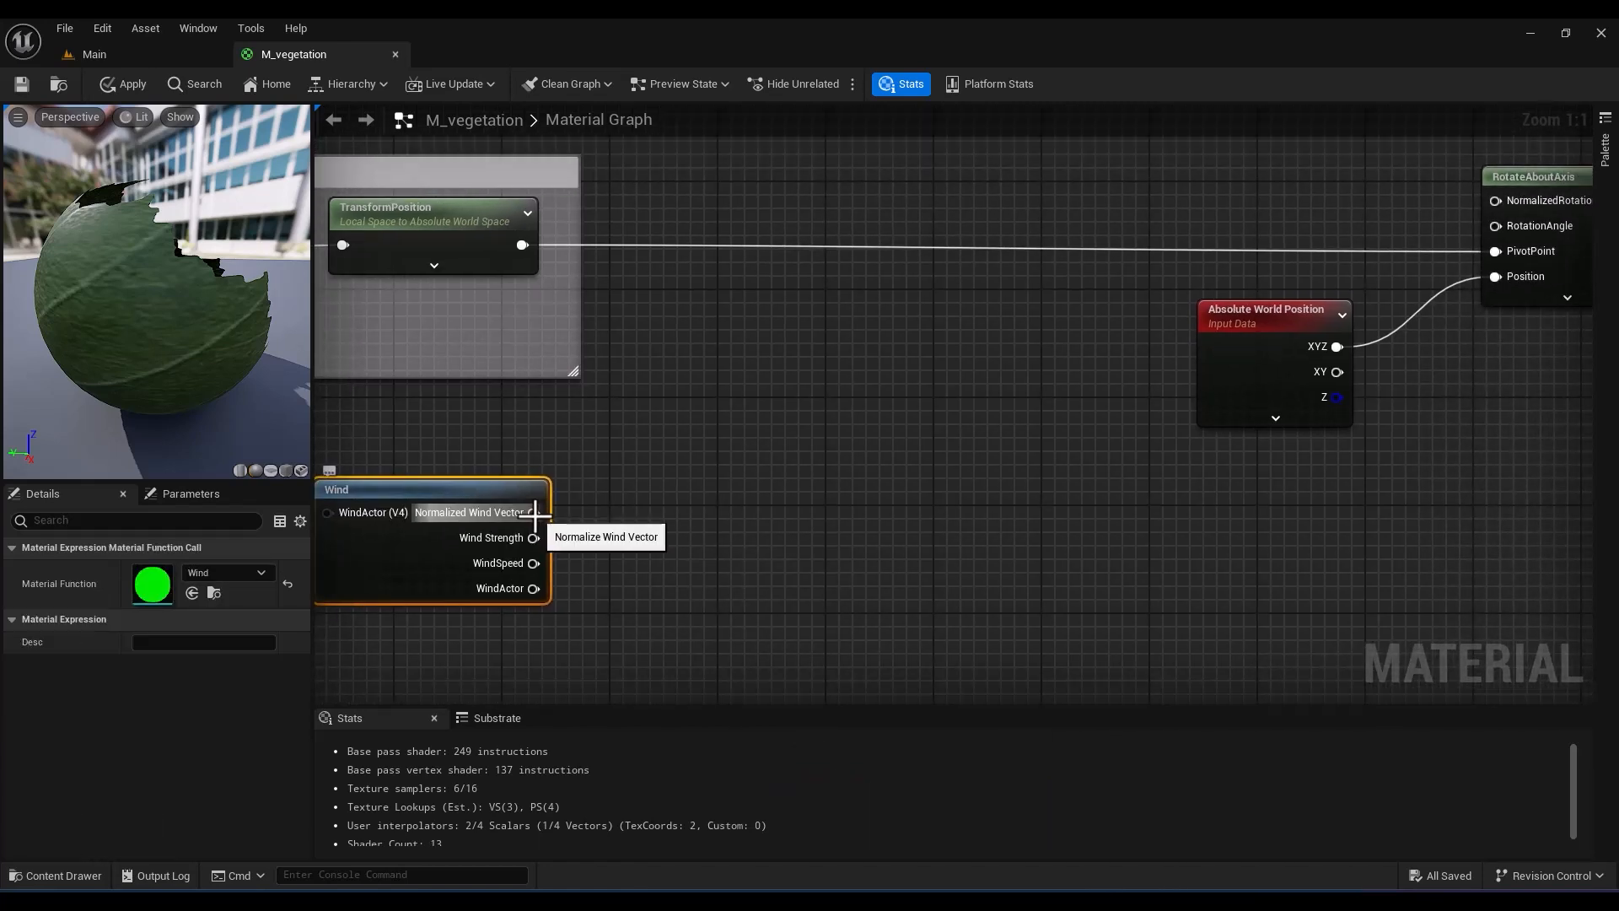
left_click_drag(535, 512, 1493, 205)
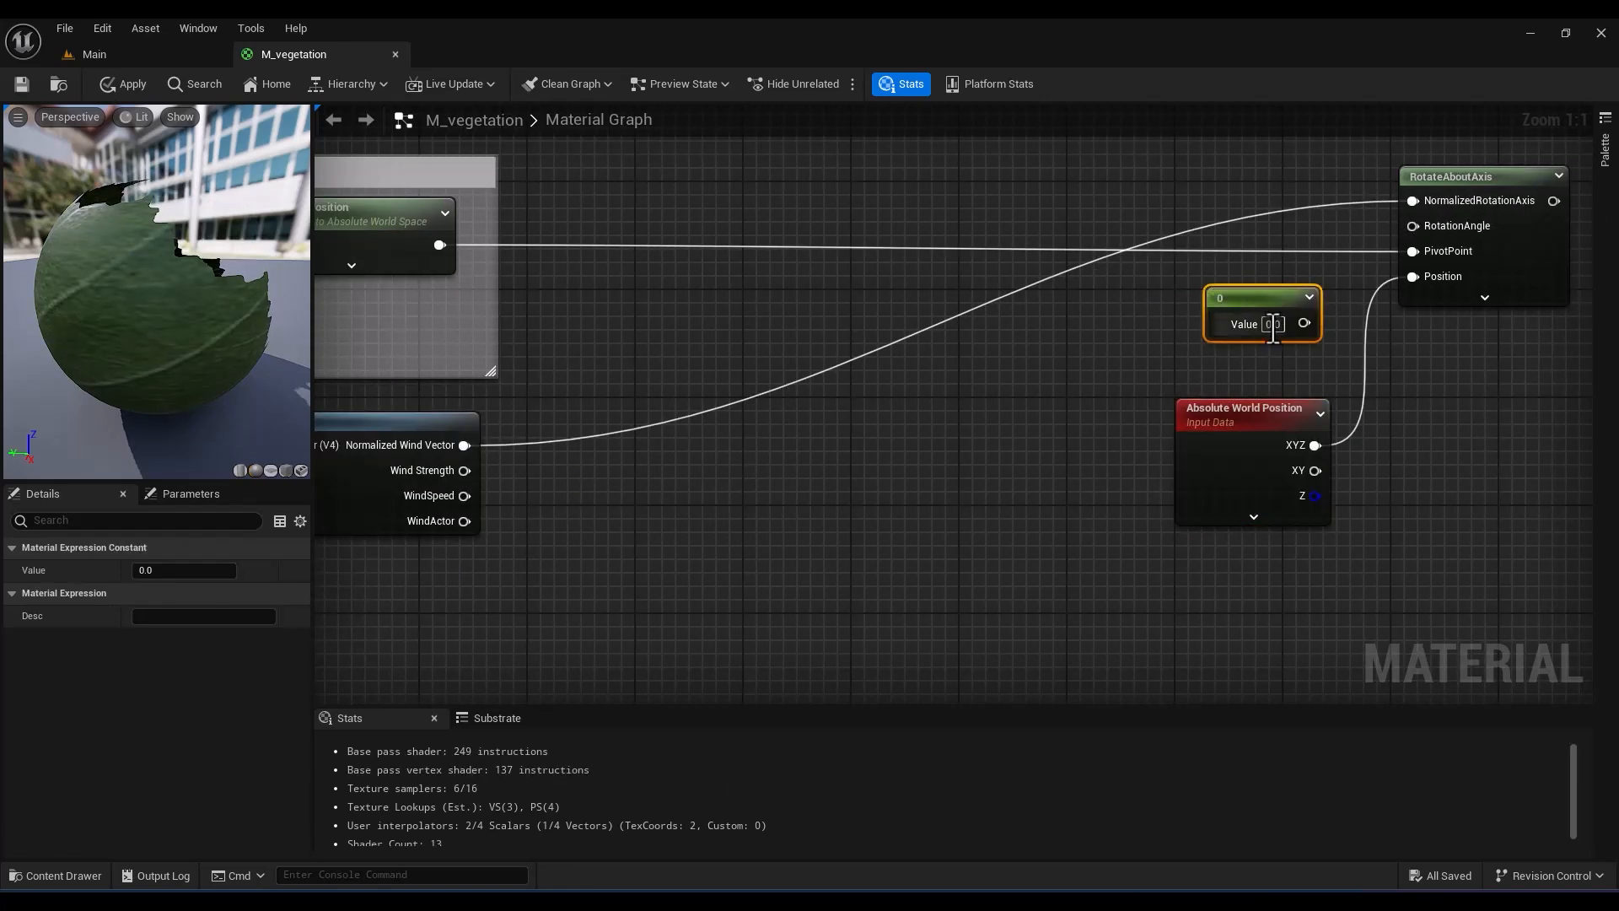
Feed a constant of 1.4 into RotationAngle and connect the RotateAboutAxis output to World Position Offset on the material output
left_click(1273, 325)
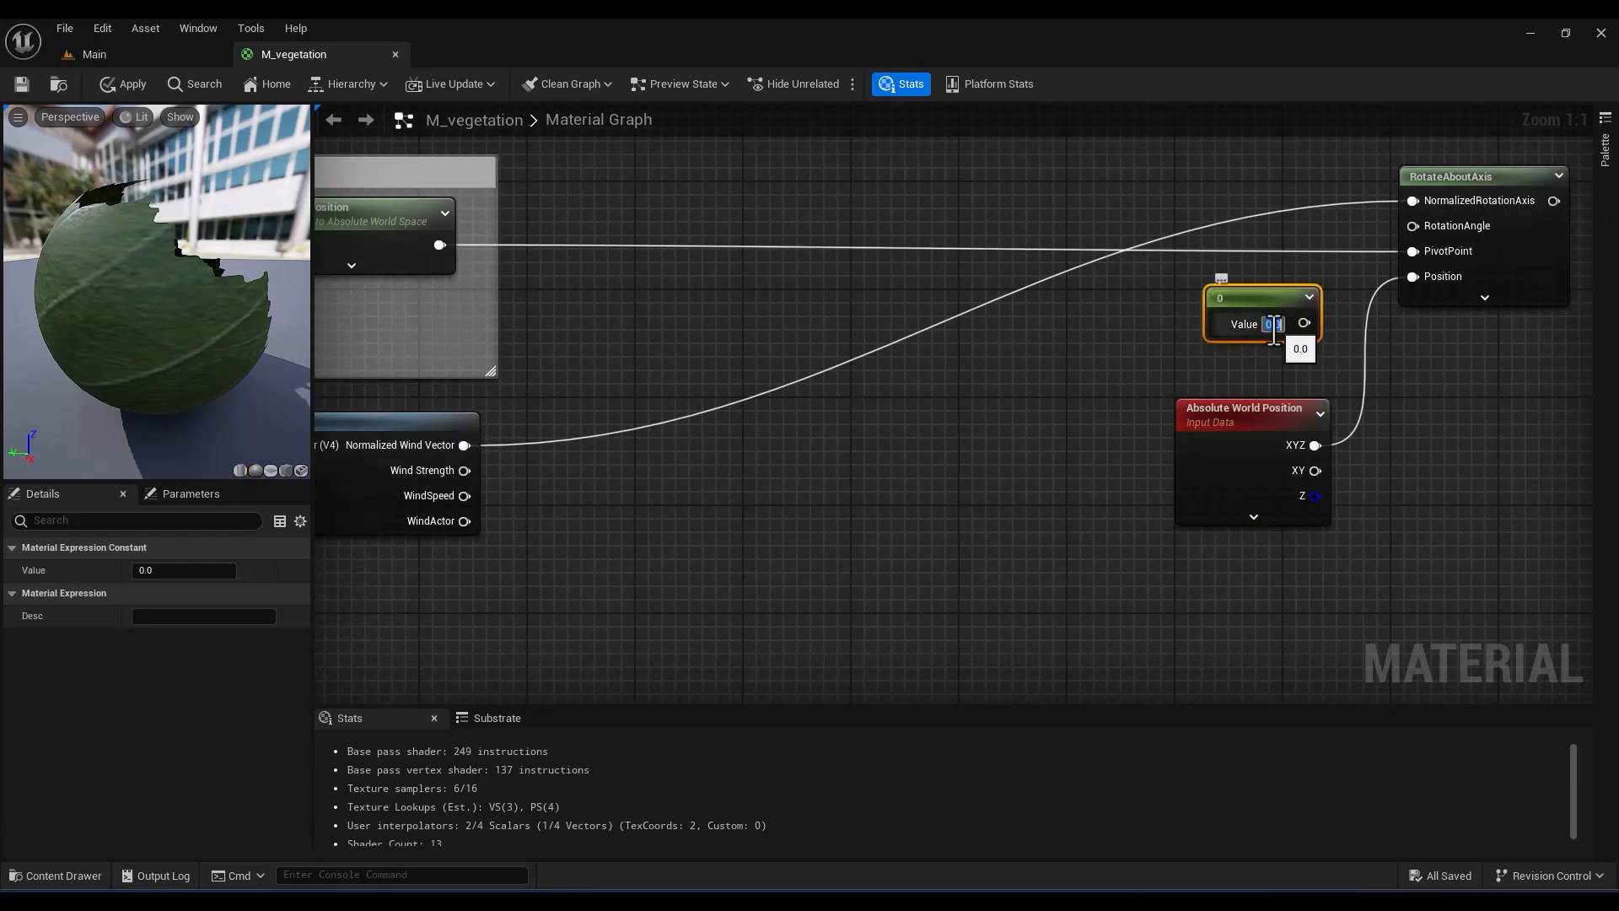
type("1.4")
key("Return")
left_click_drag(1306, 324, 1412, 221)
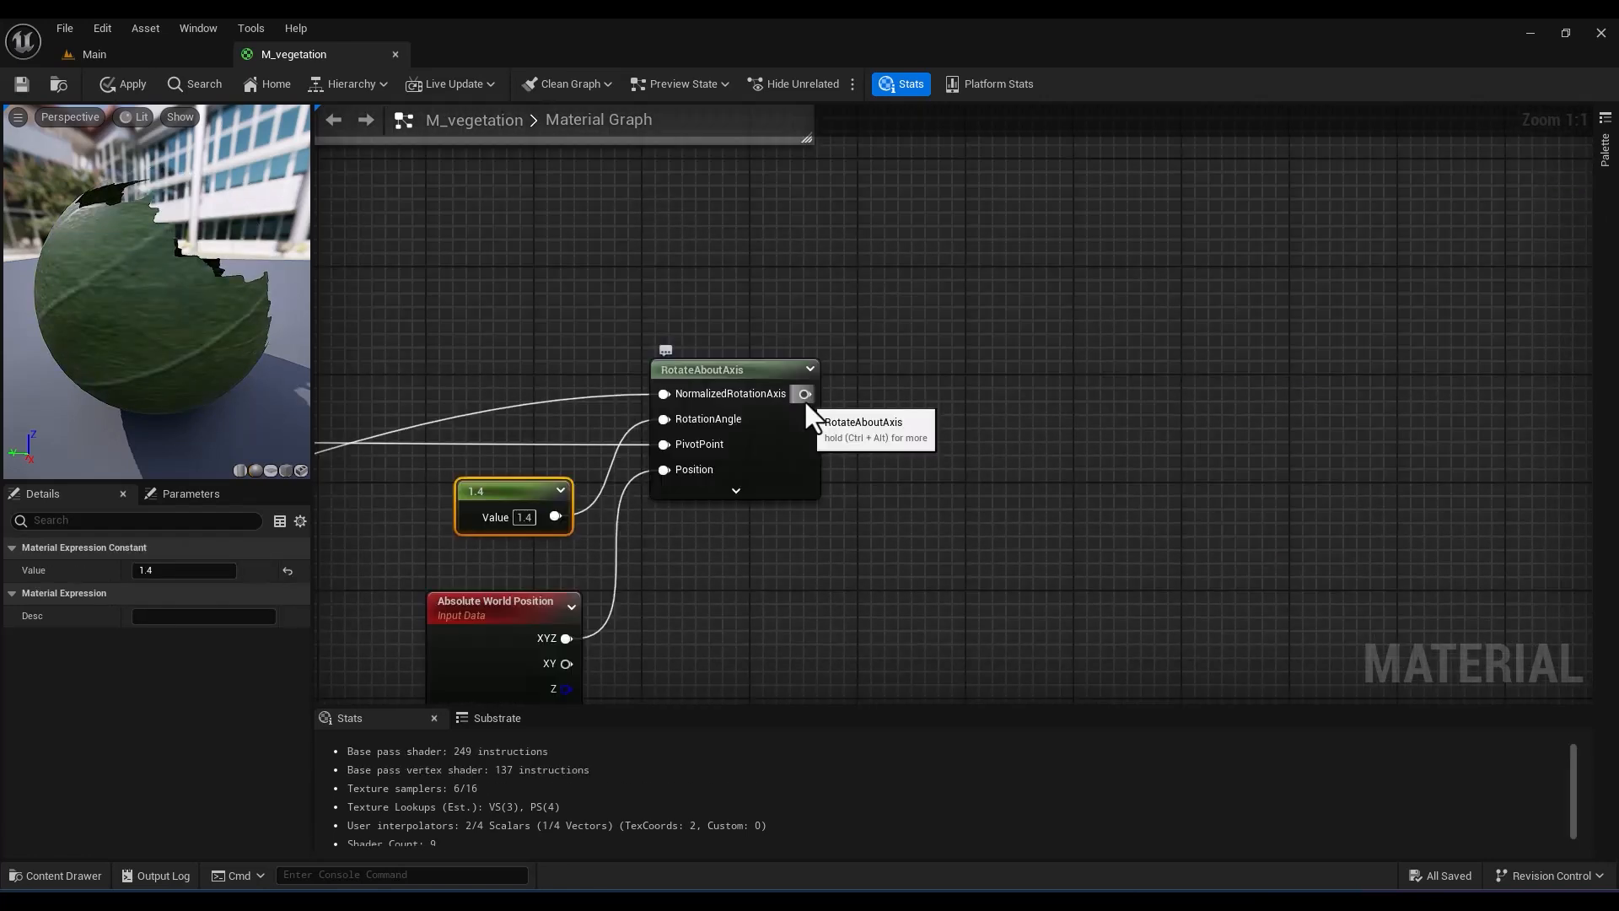
left_click_drag(803, 398, 1295, 371)
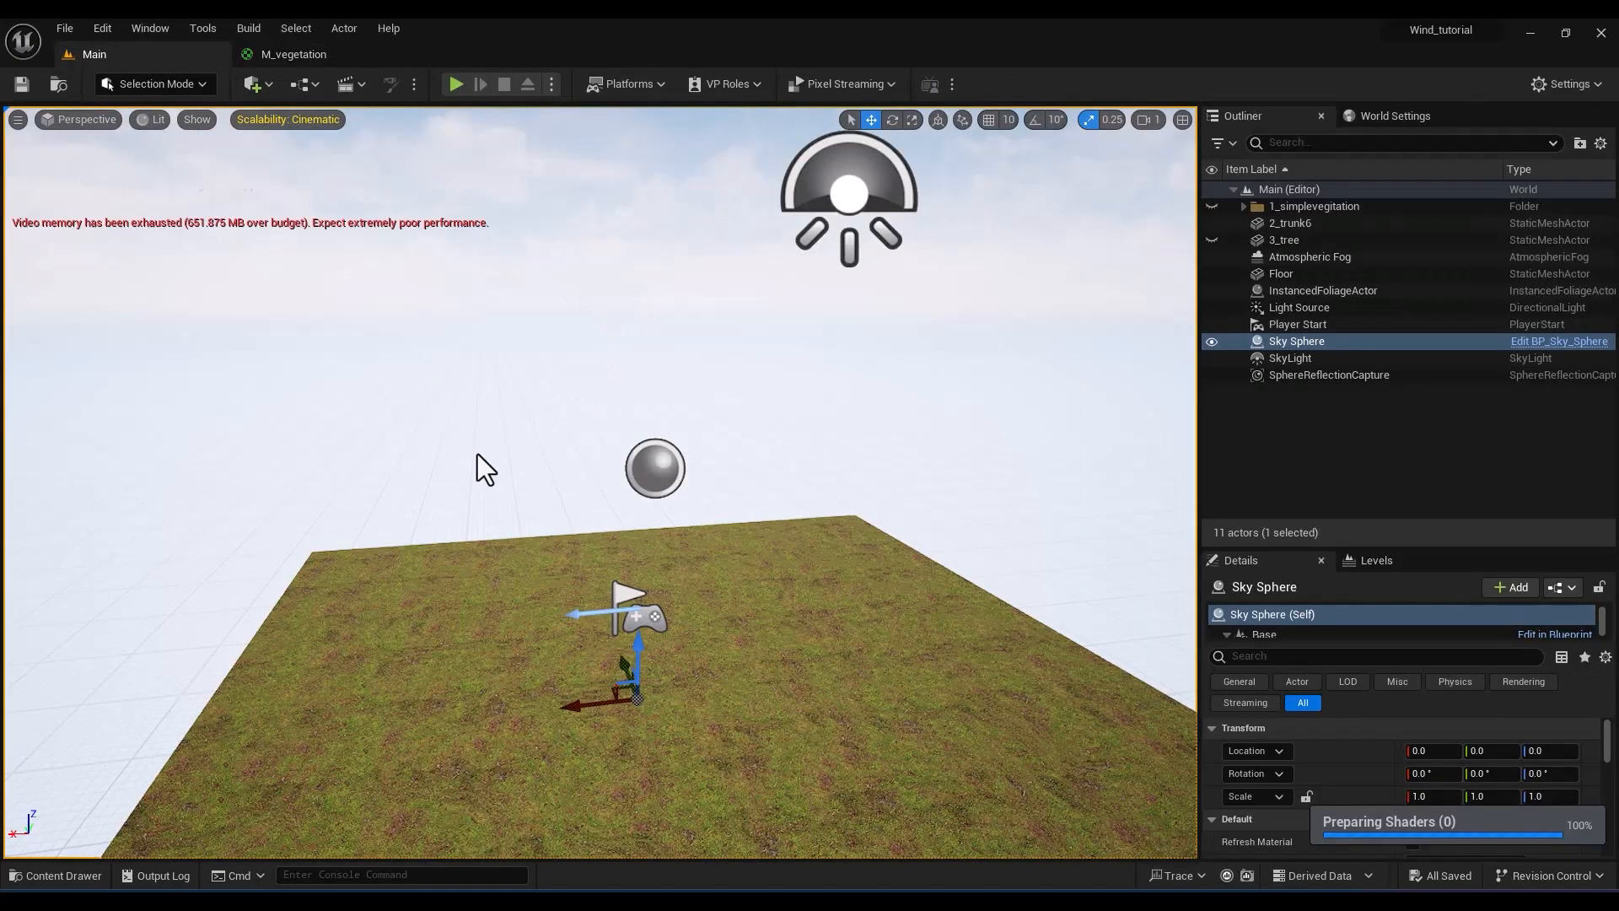
Inspect the floor area in the Main level to check the effect of the rotation setup
key("w")
right_click_drag(476, 455, 476, 388)
key("s")
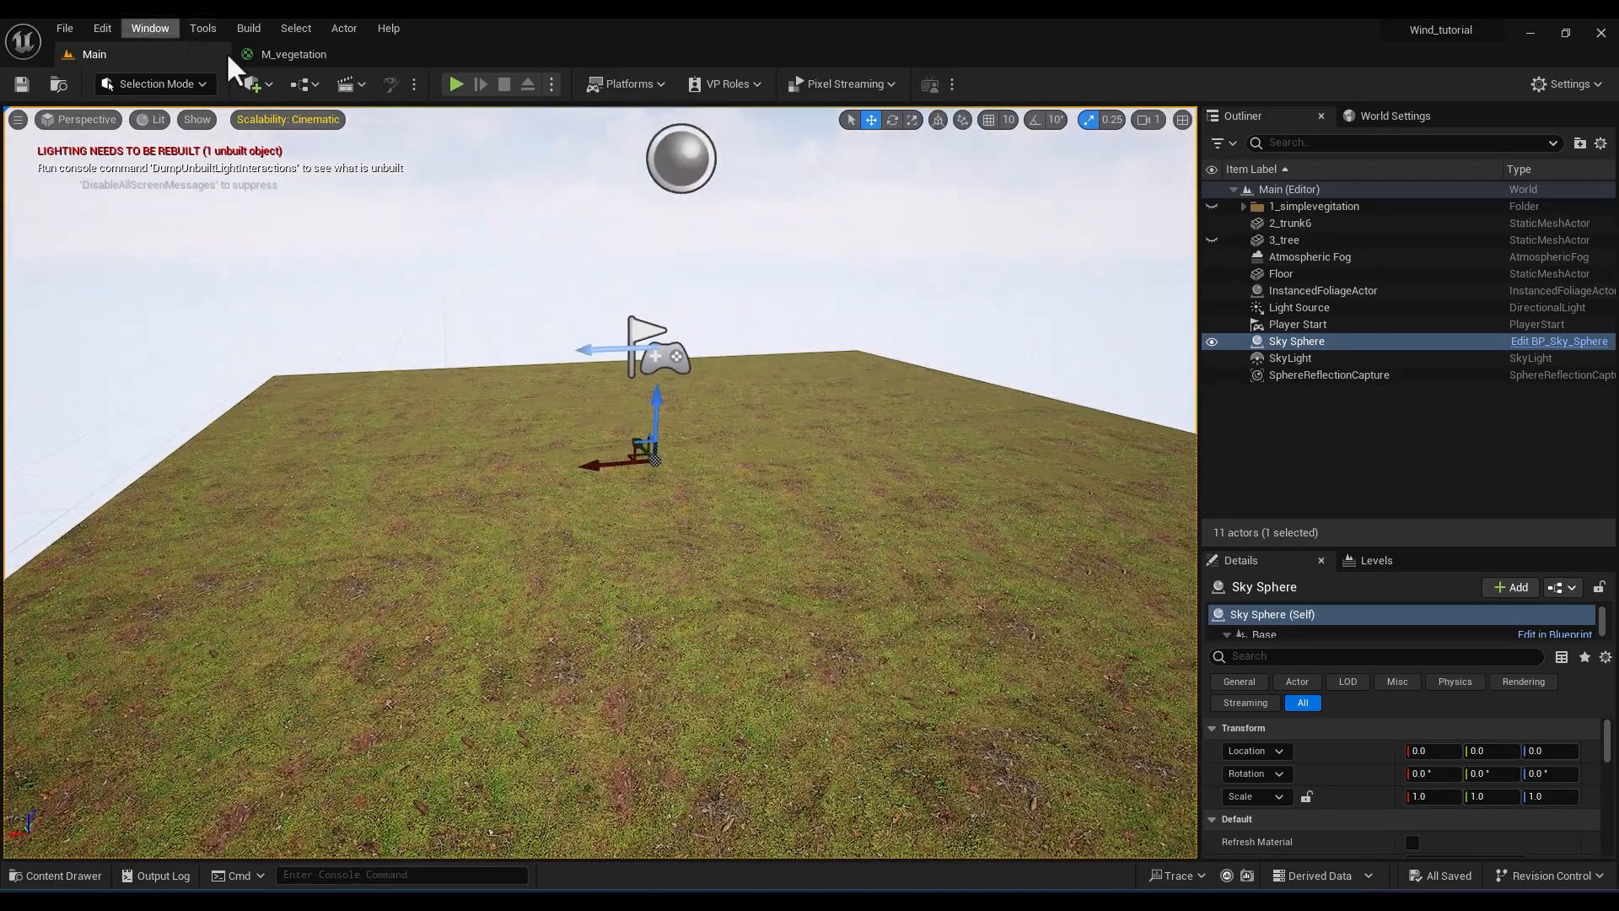
Return to the M_vegetation graph and delete the 1.4 constant feeding RotationAngle
left_click(289, 56)
scroll(669, 506, "down", 5)
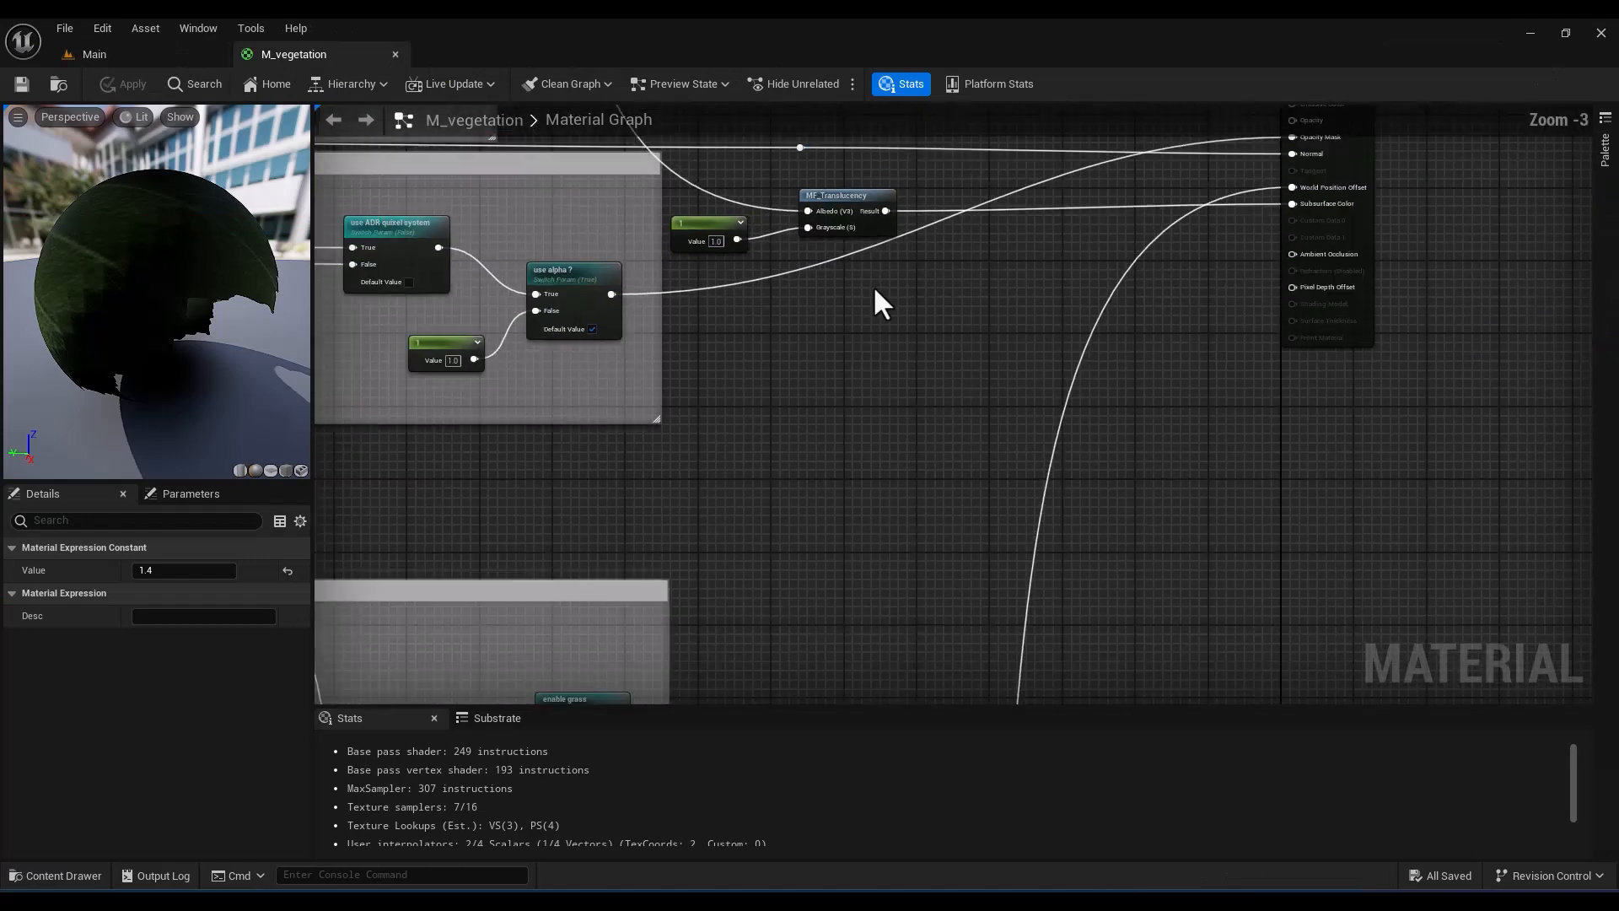
right_click_drag(794, 595, 973, 40)
scroll(761, 498, "up", 5)
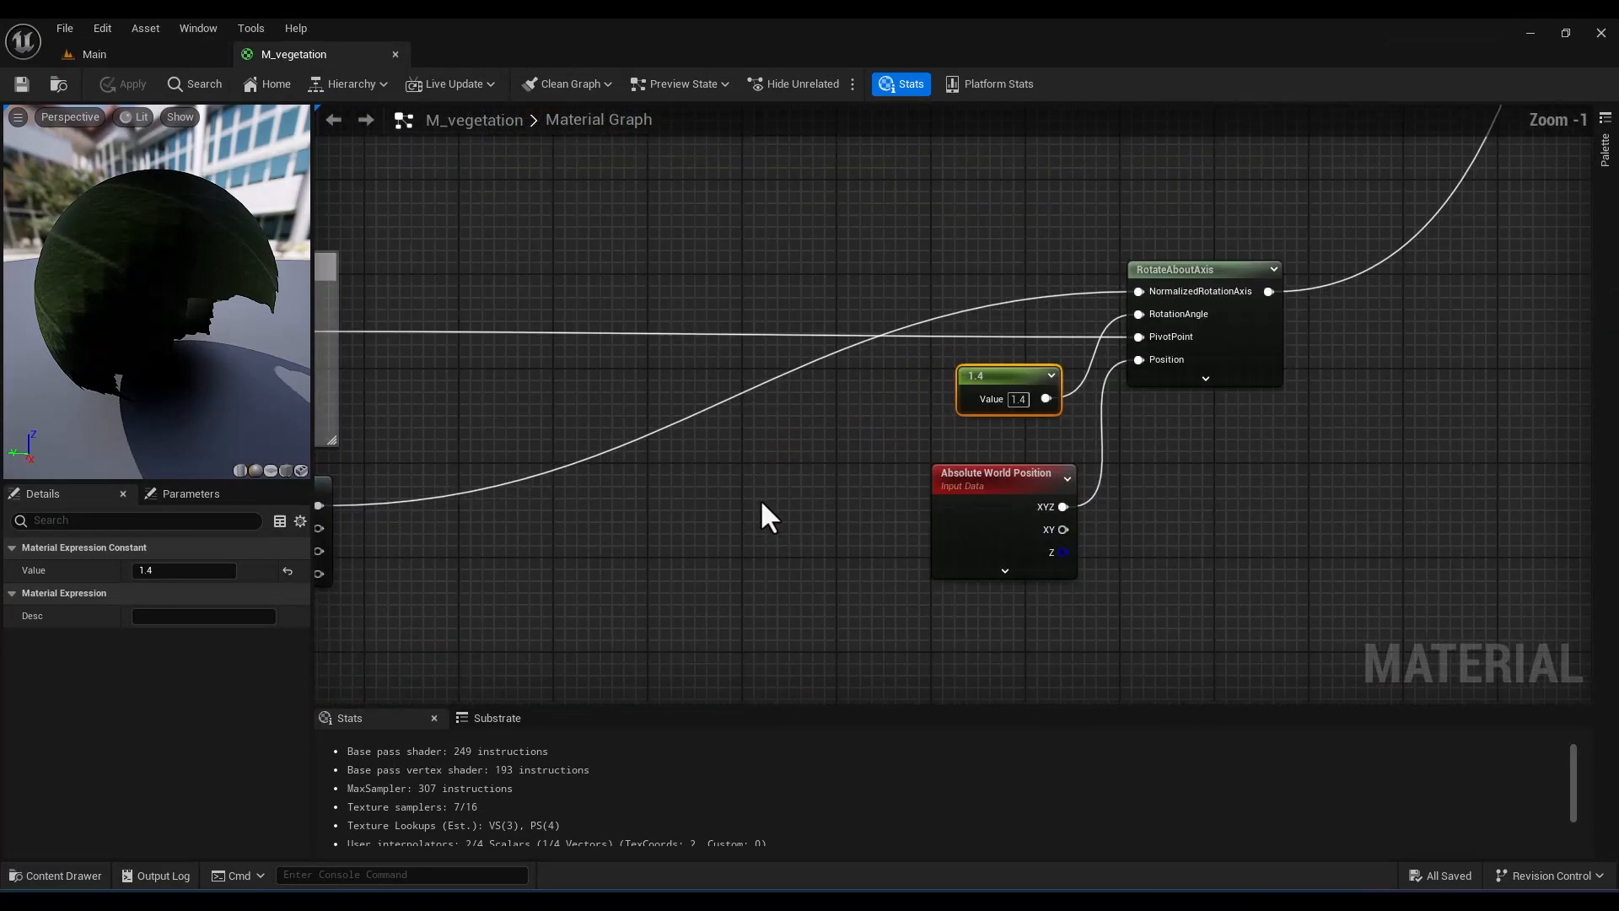
right_click_drag(760, 498, 1077, 416)
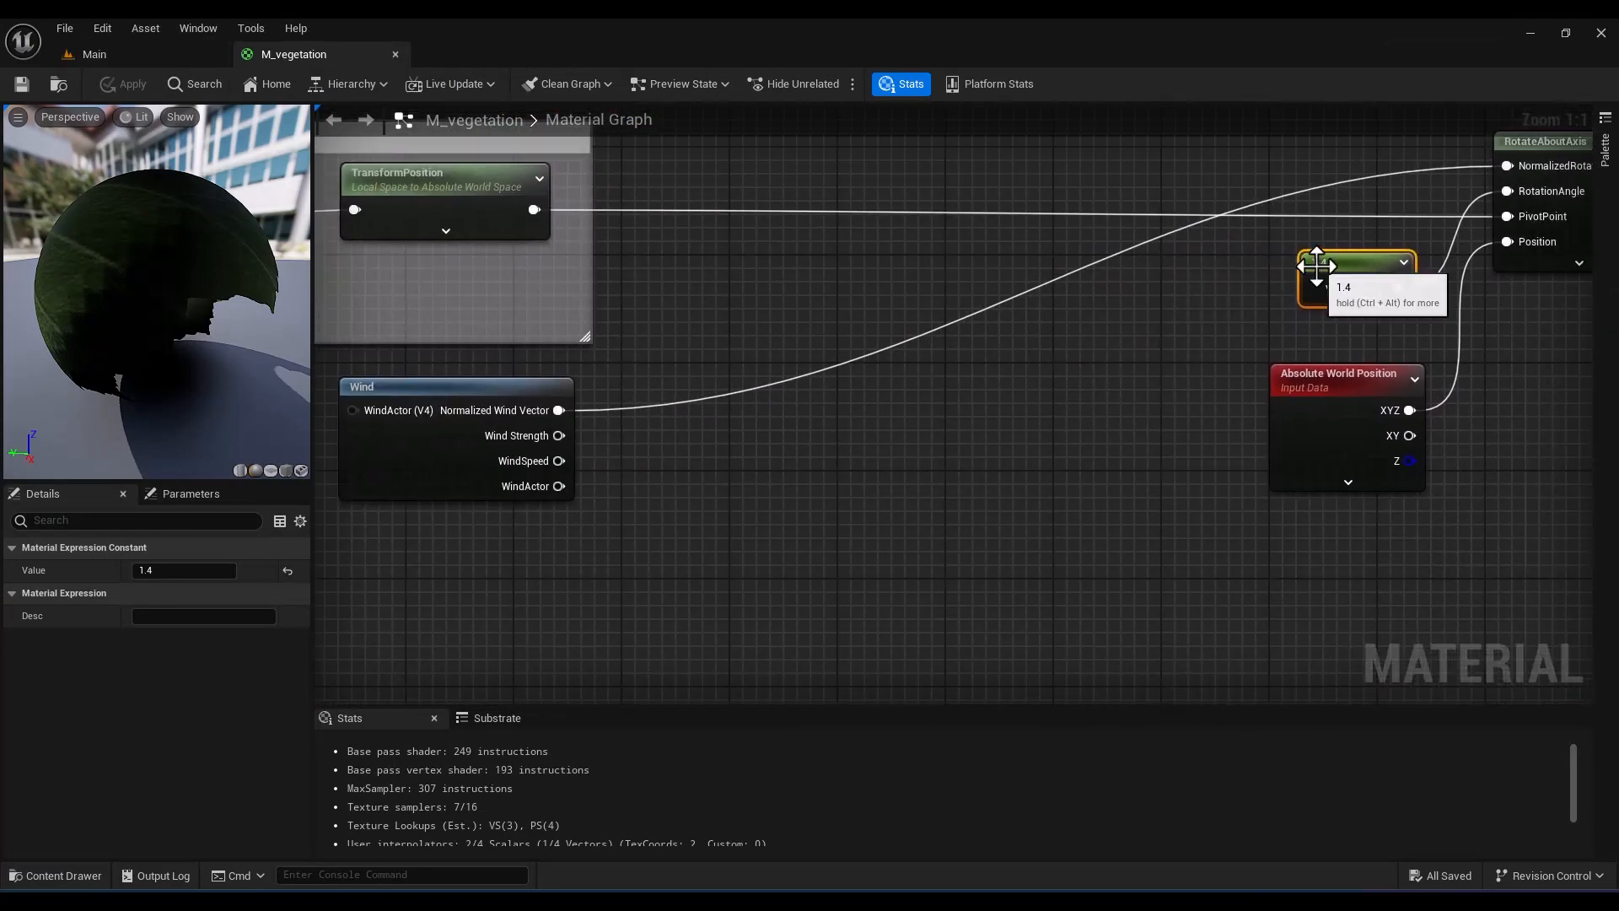
key("Delete")
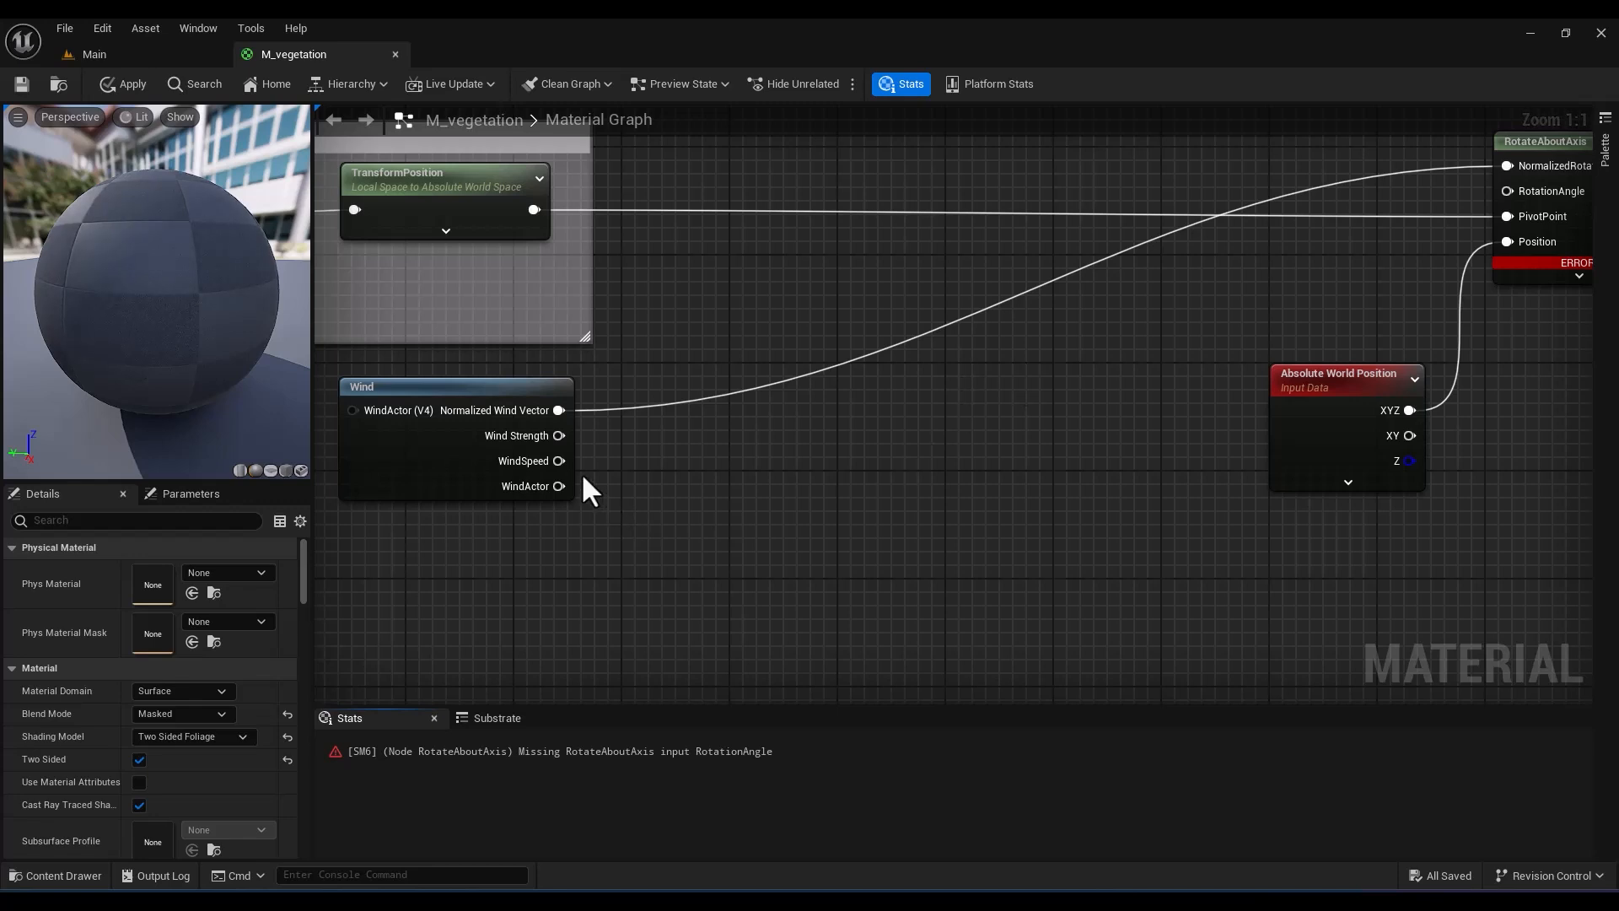
Add a Divide node that divides the Wind node's Normalized Wind Vector by a new constant of 4.5
right_click_drag(582, 474, 608, 435)
left_click_drag(585, 370, 747, 435)
key("d")
key("1")
left_click(649, 523)
left_click(717, 561)
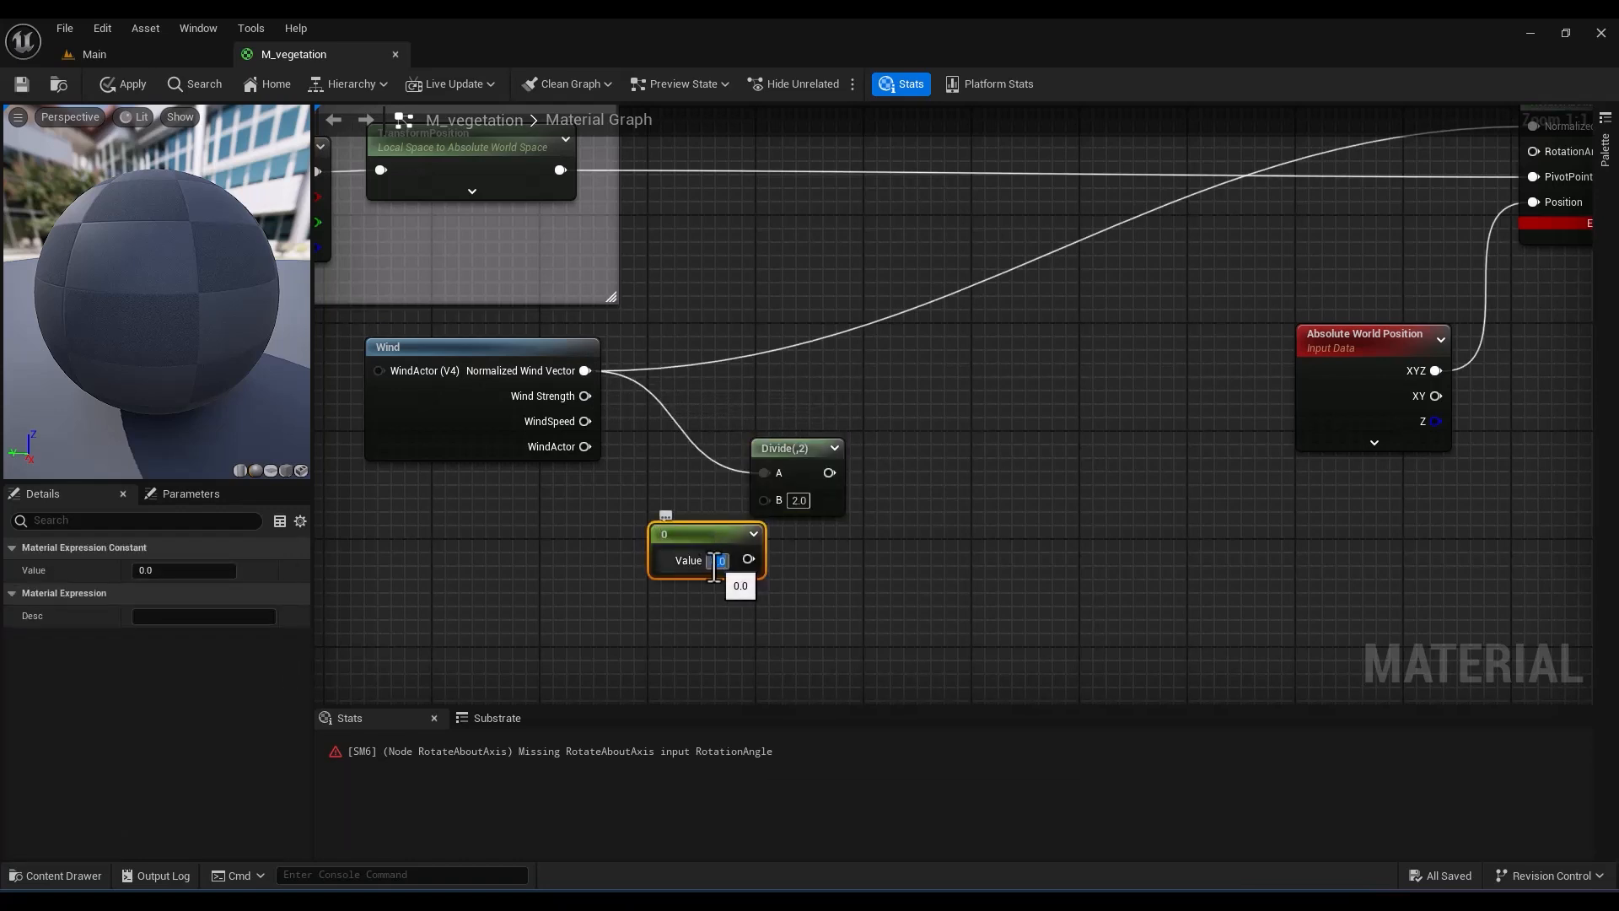
type("0.5")
left_click_drag(699, 534, 603, 536)
left_click_drag(653, 561, 763, 499)
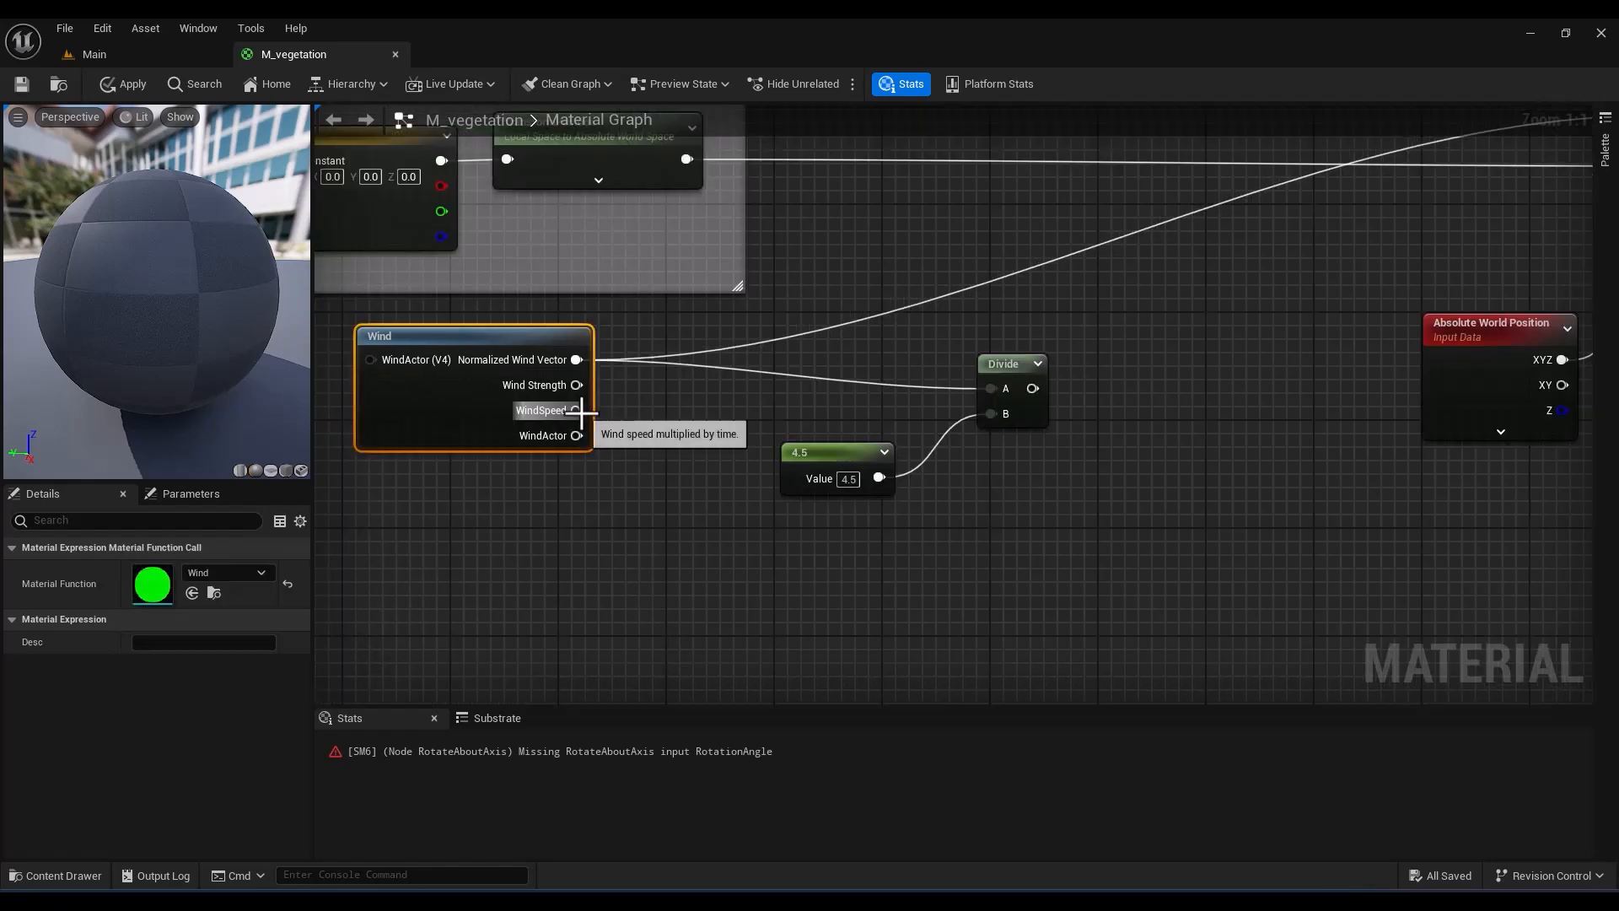
Multiply the Wind node's WindSpeed output by a new scalar parameter named wind_speed with a default value of 1.2
left_click_drag(600, 408, 777, 554)
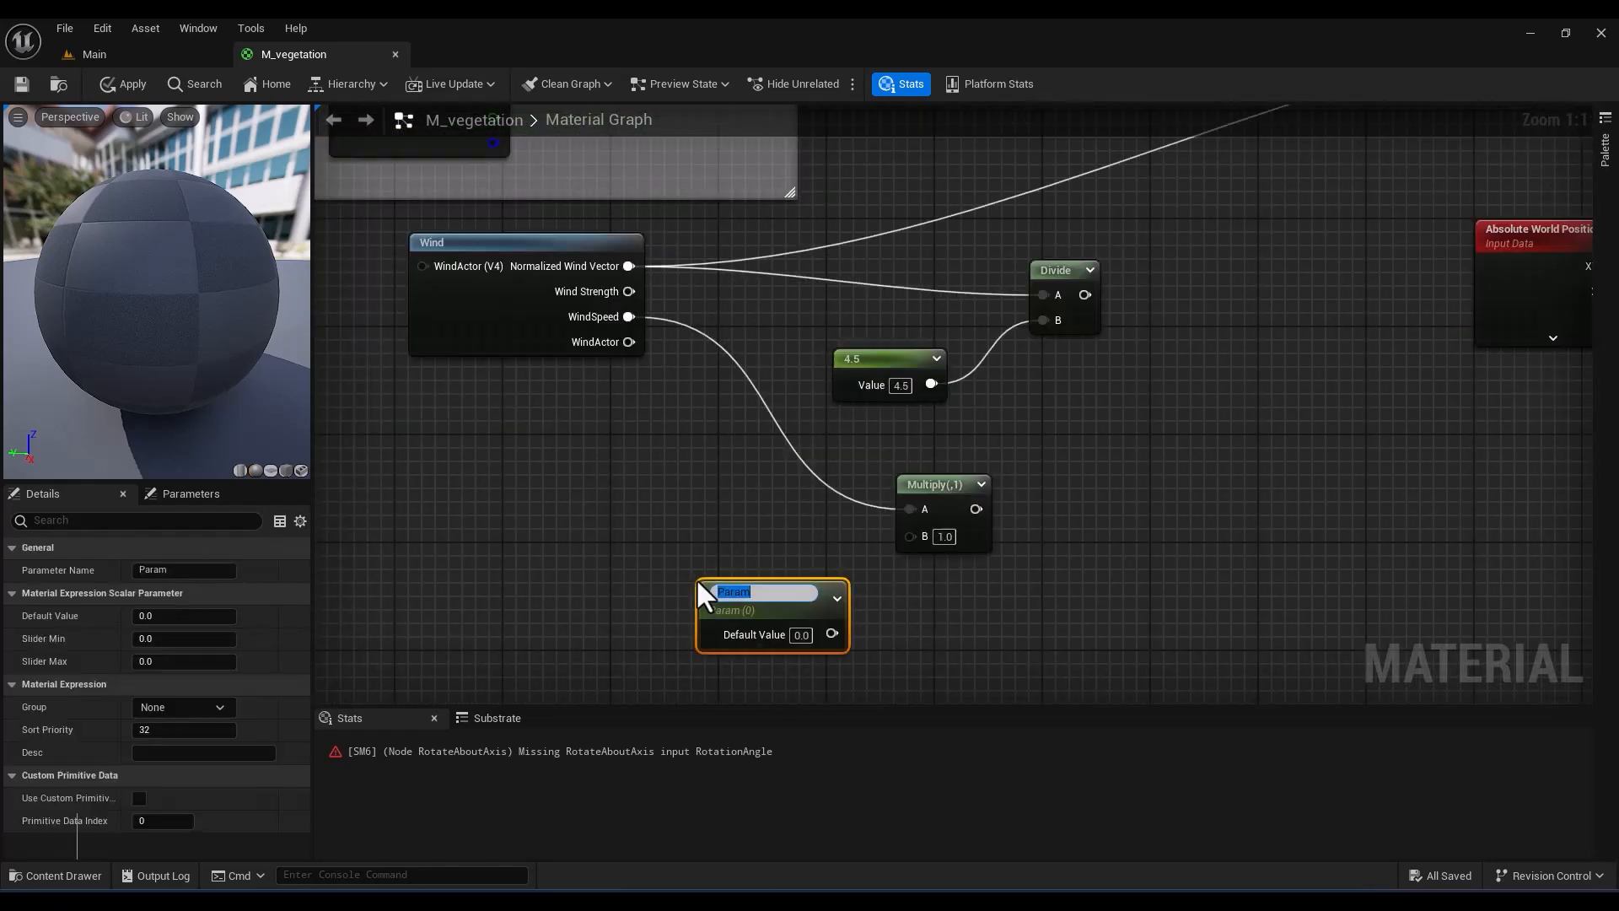
type("wind_speed")
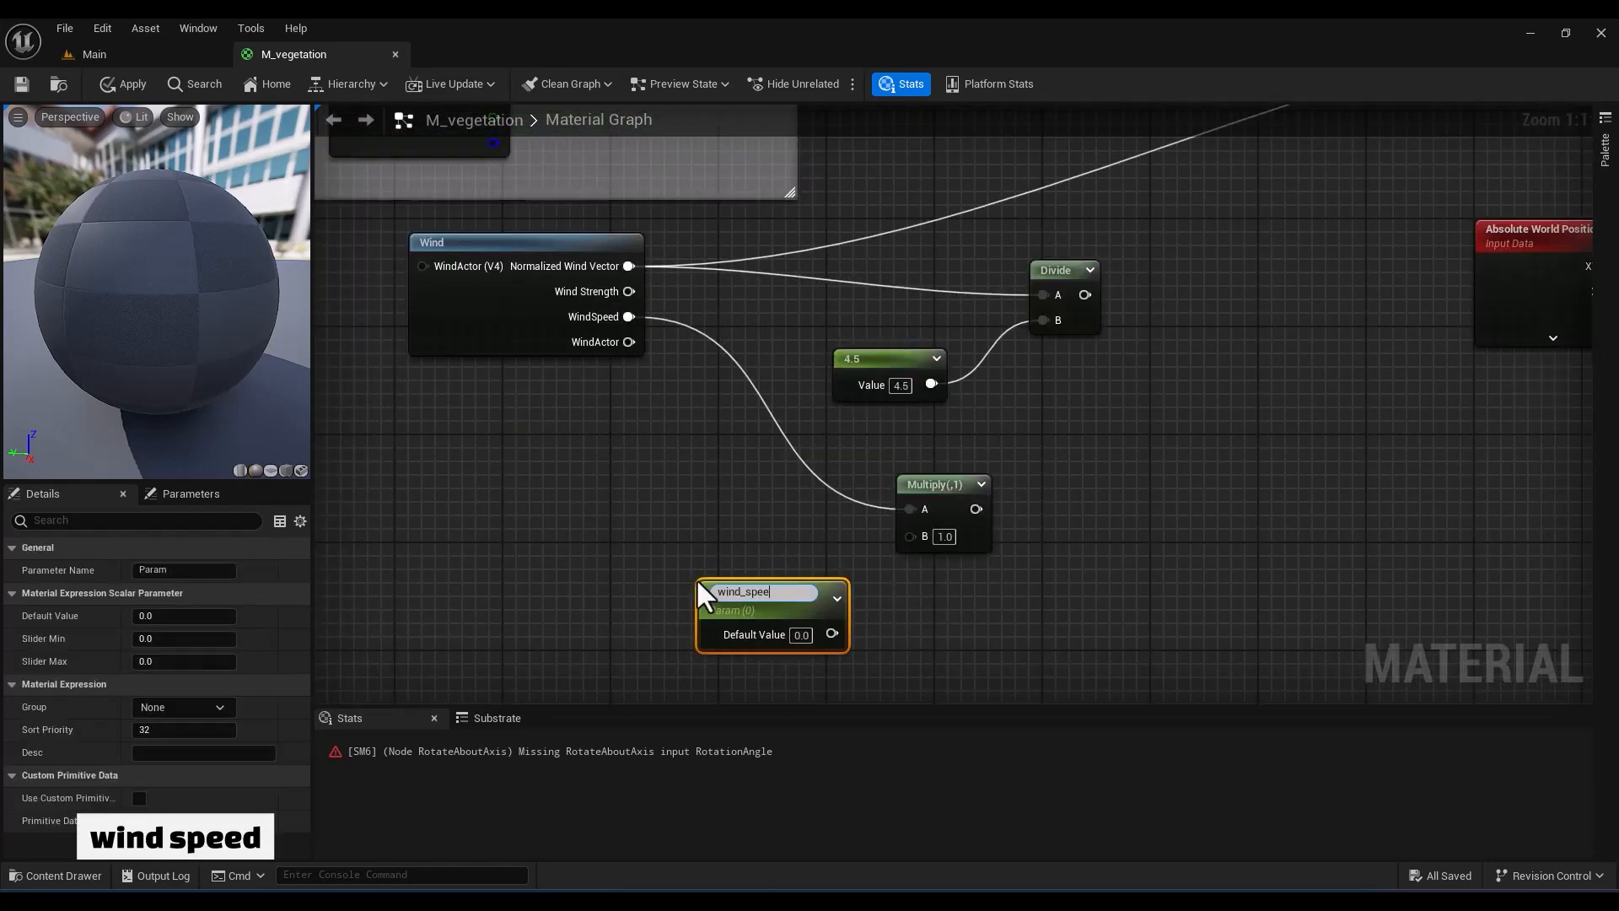
key("Return")
left_click_drag(832, 628, 921, 544)
left_click(800, 629)
type("1.2")
key("Return")
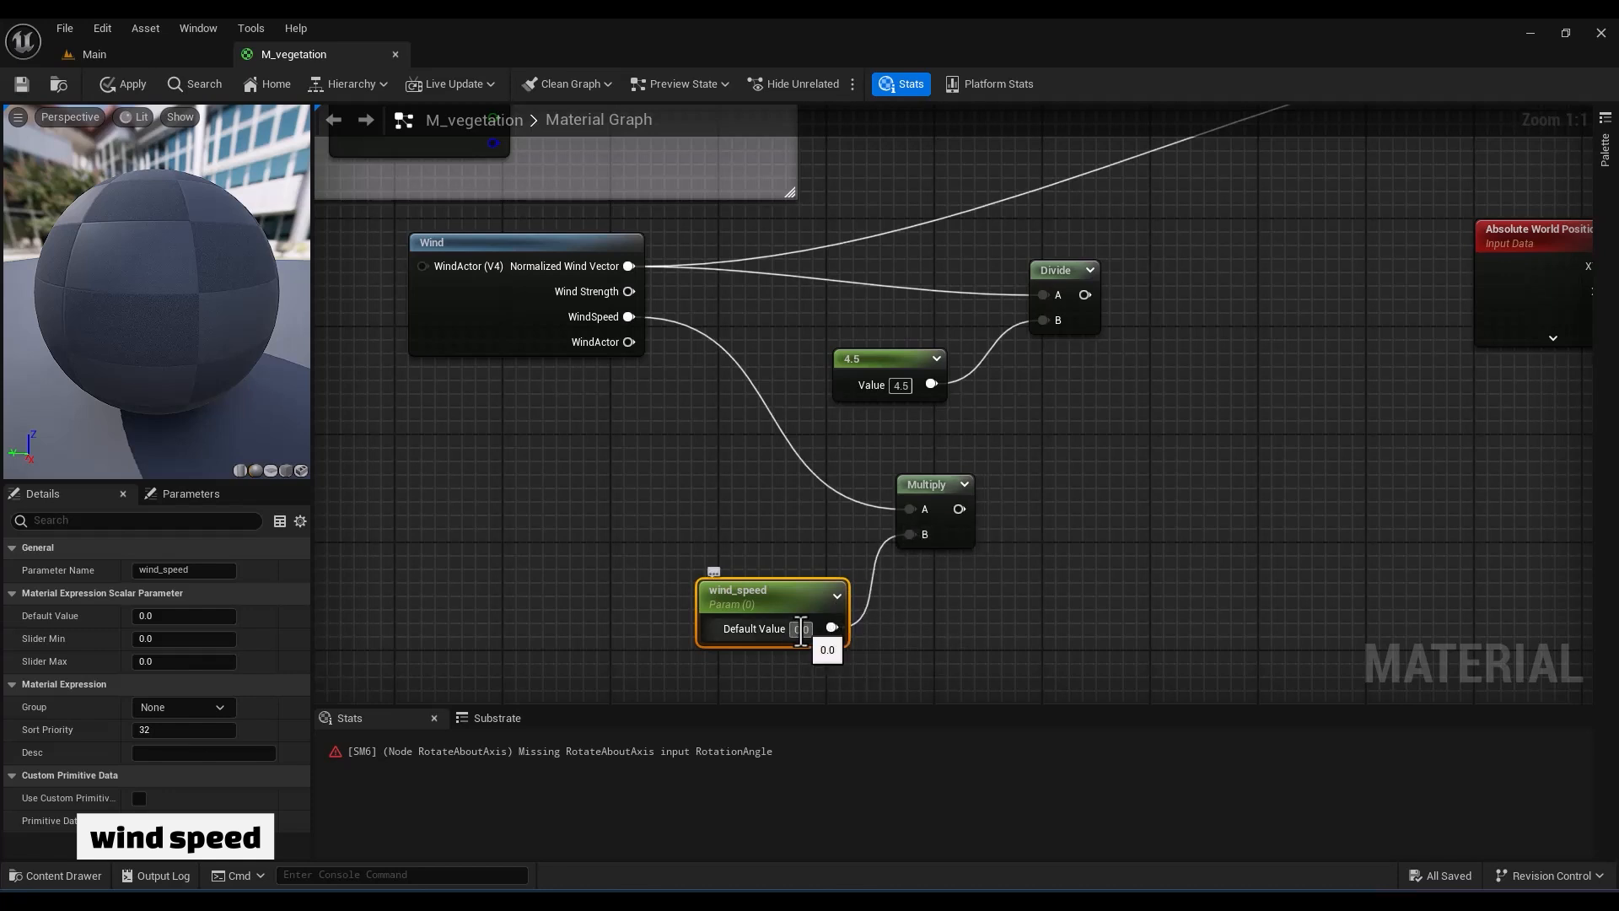
Add an Add node and connect the Divide result to A and the wind speed Multiply result to B
right_click_drag(1008, 609, 937, 623)
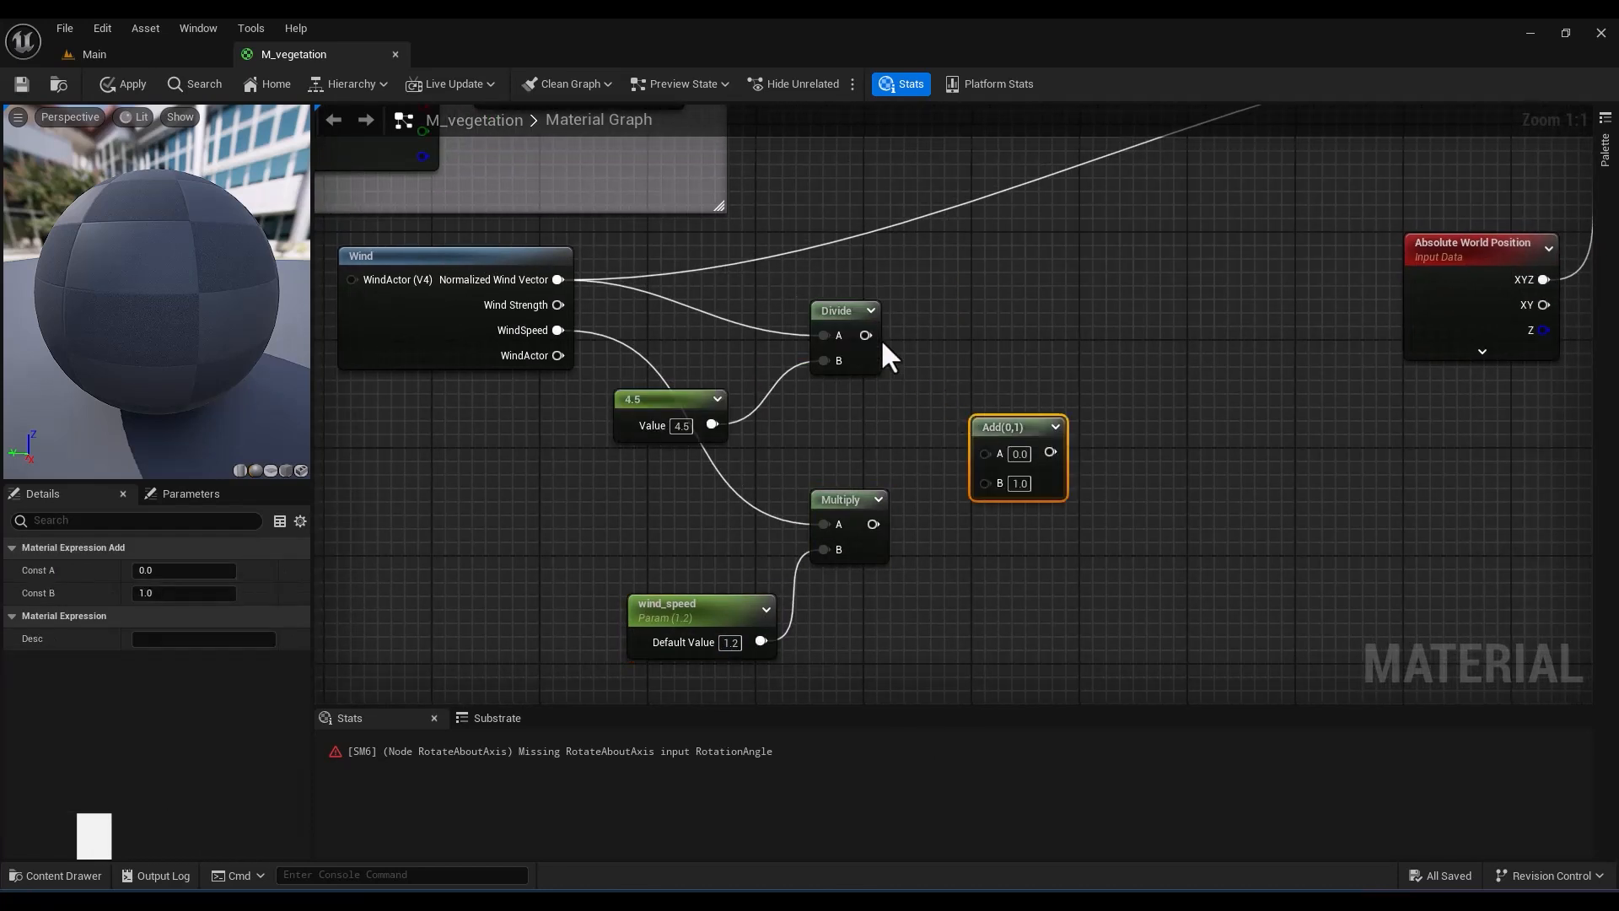
left_click_drag(877, 337, 984, 453)
left_click_drag(874, 523, 984, 477)
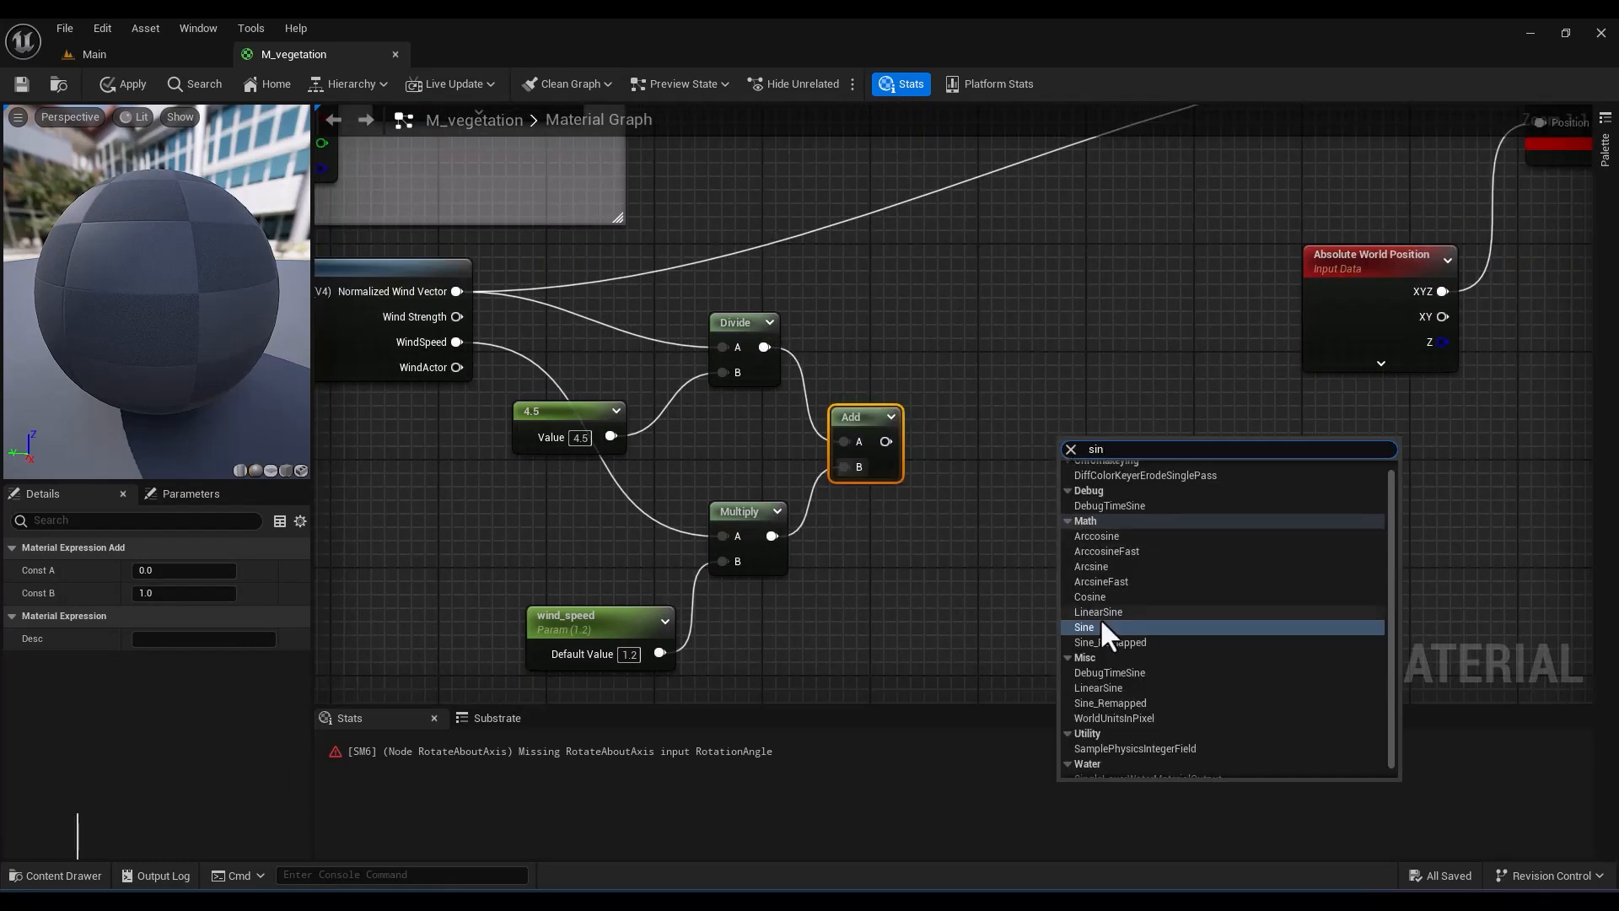
Add a Sine node, feed the Add result into it and connect its output to RotationAngle on RotateAboutAxis
left_click(1101, 621)
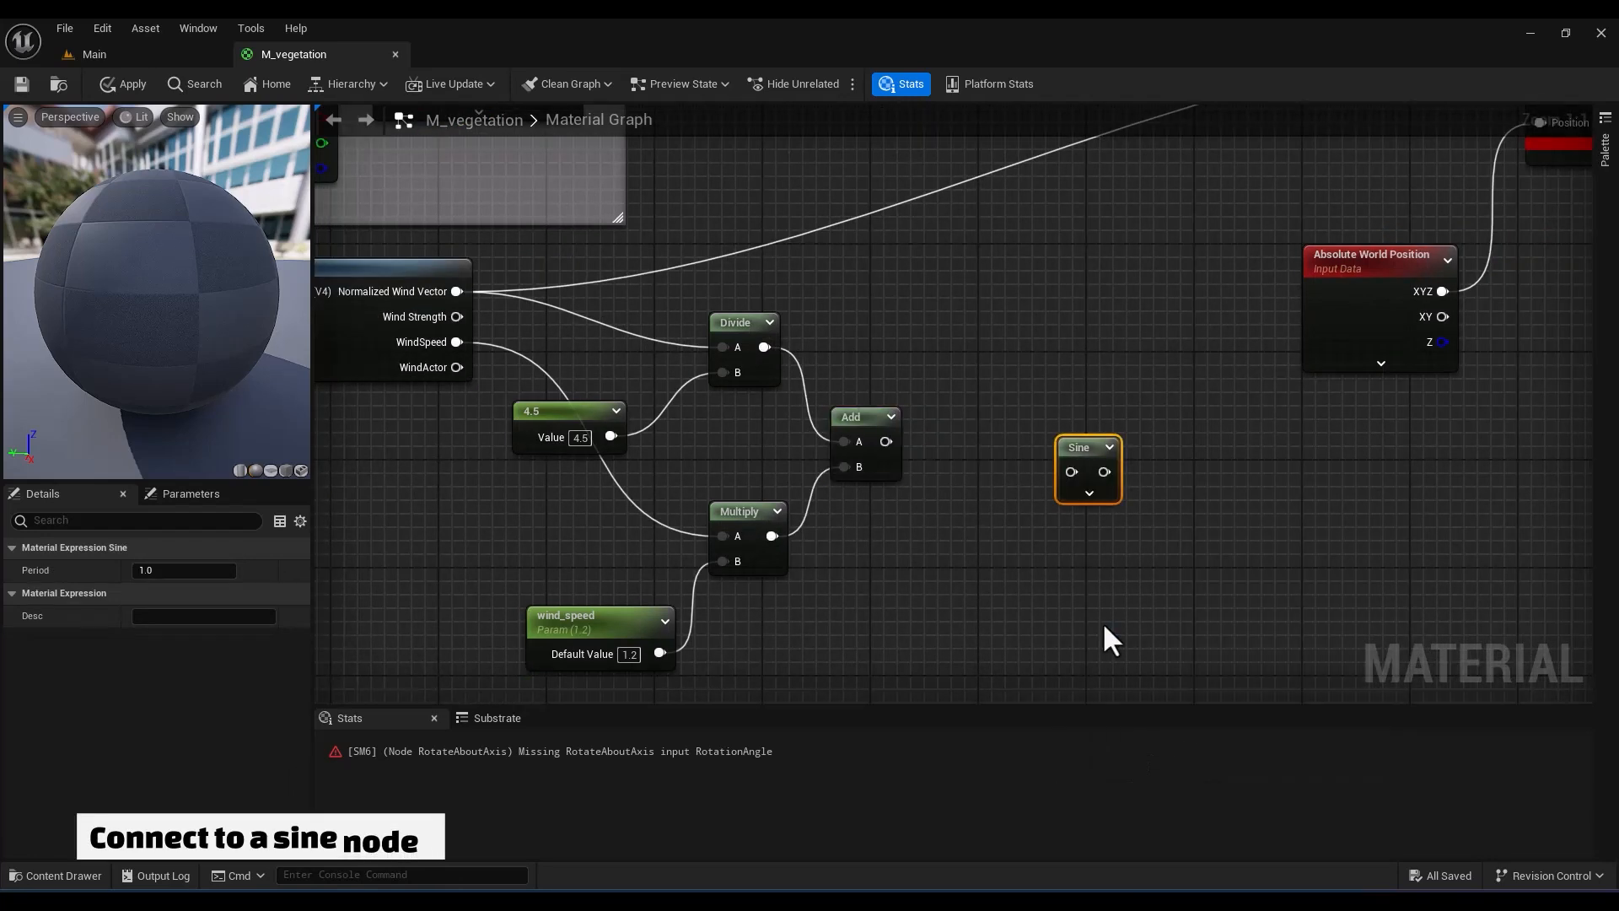
left_click_drag(885, 441, 1061, 472)
left_click_drag(938, 591, 1376, 226)
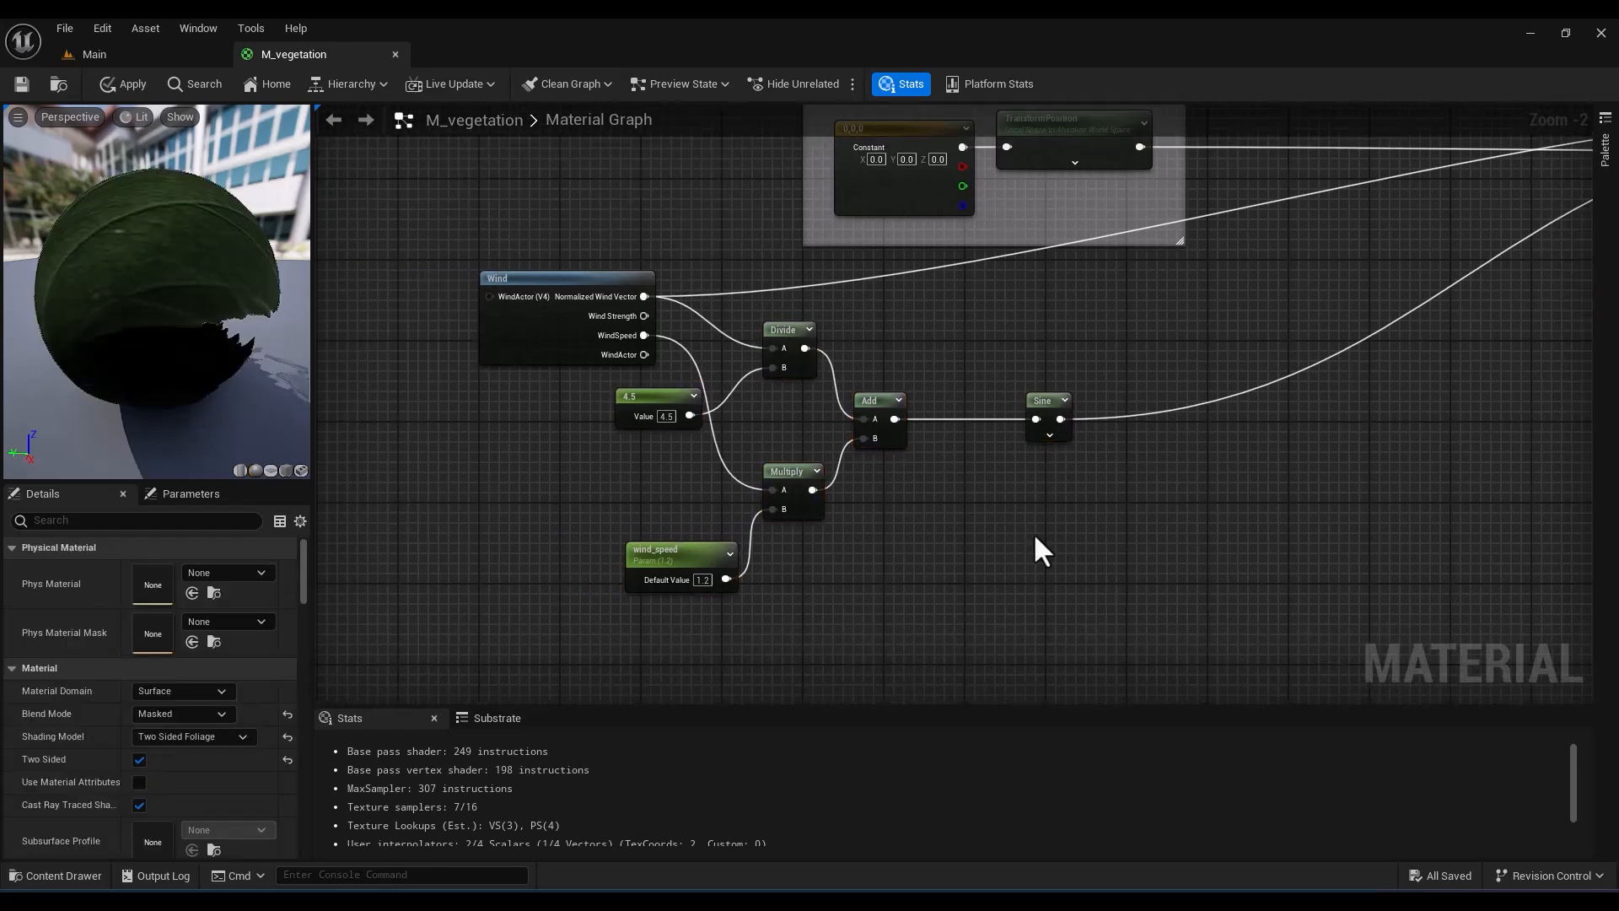
Insert one Multiply node between Add and Sine and another between Sine and the RotationAngle input
left_click_drag(1096, 412, 1171, 401)
key("m")
left_click(1023, 442)
left_click(1279, 441)
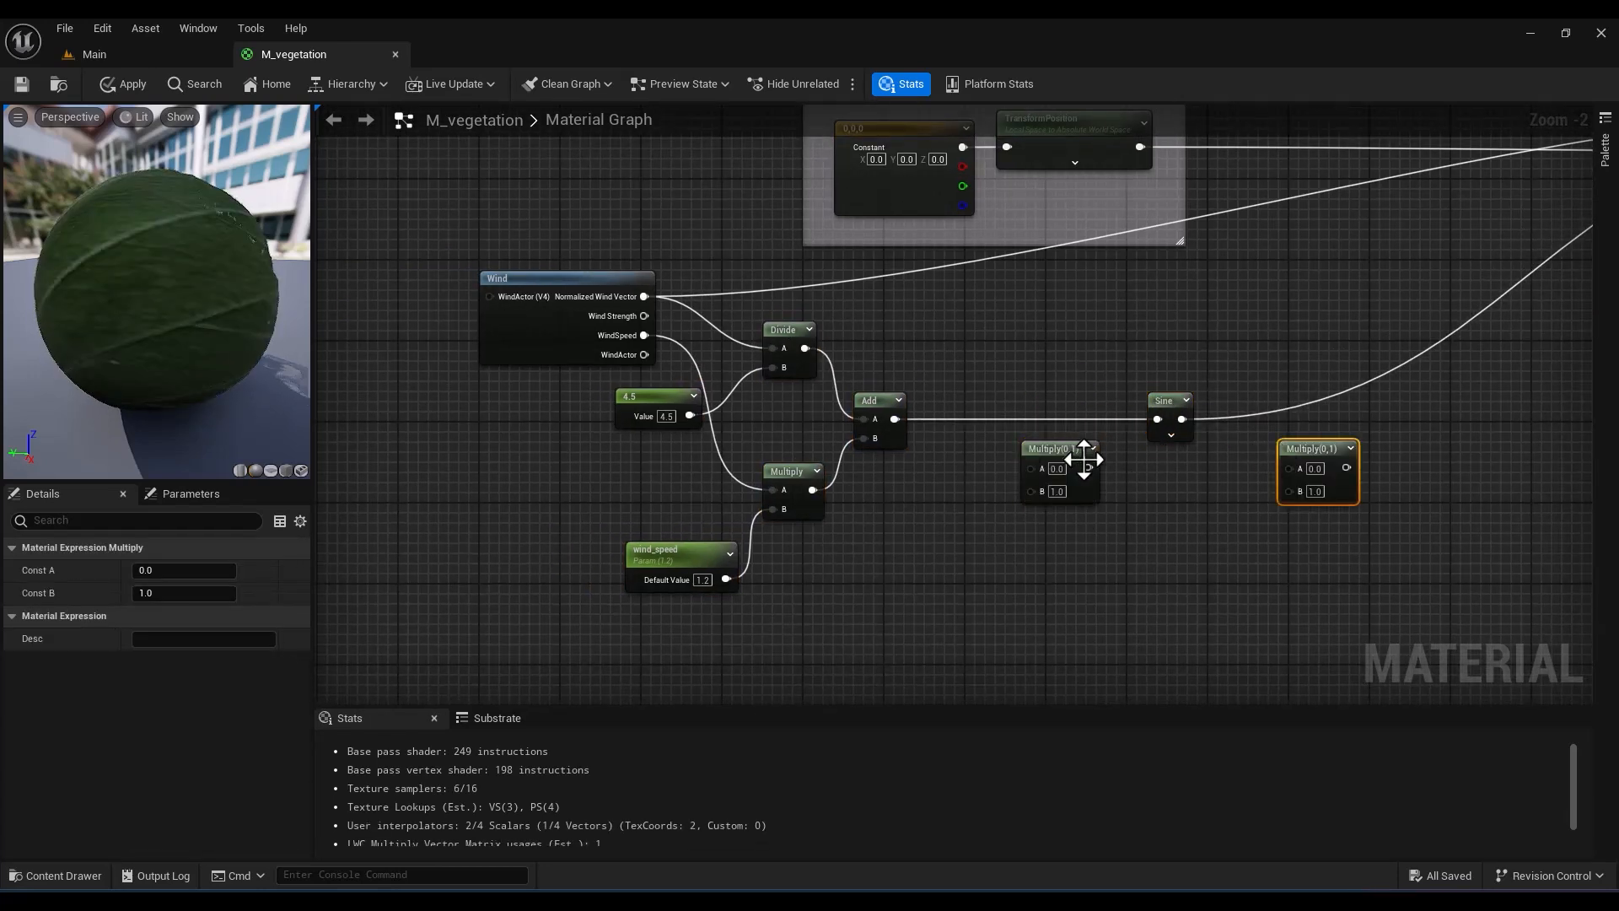
left_click_drag(894, 419, 1289, 467)
right_click_drag(1312, 499, 1004, 640)
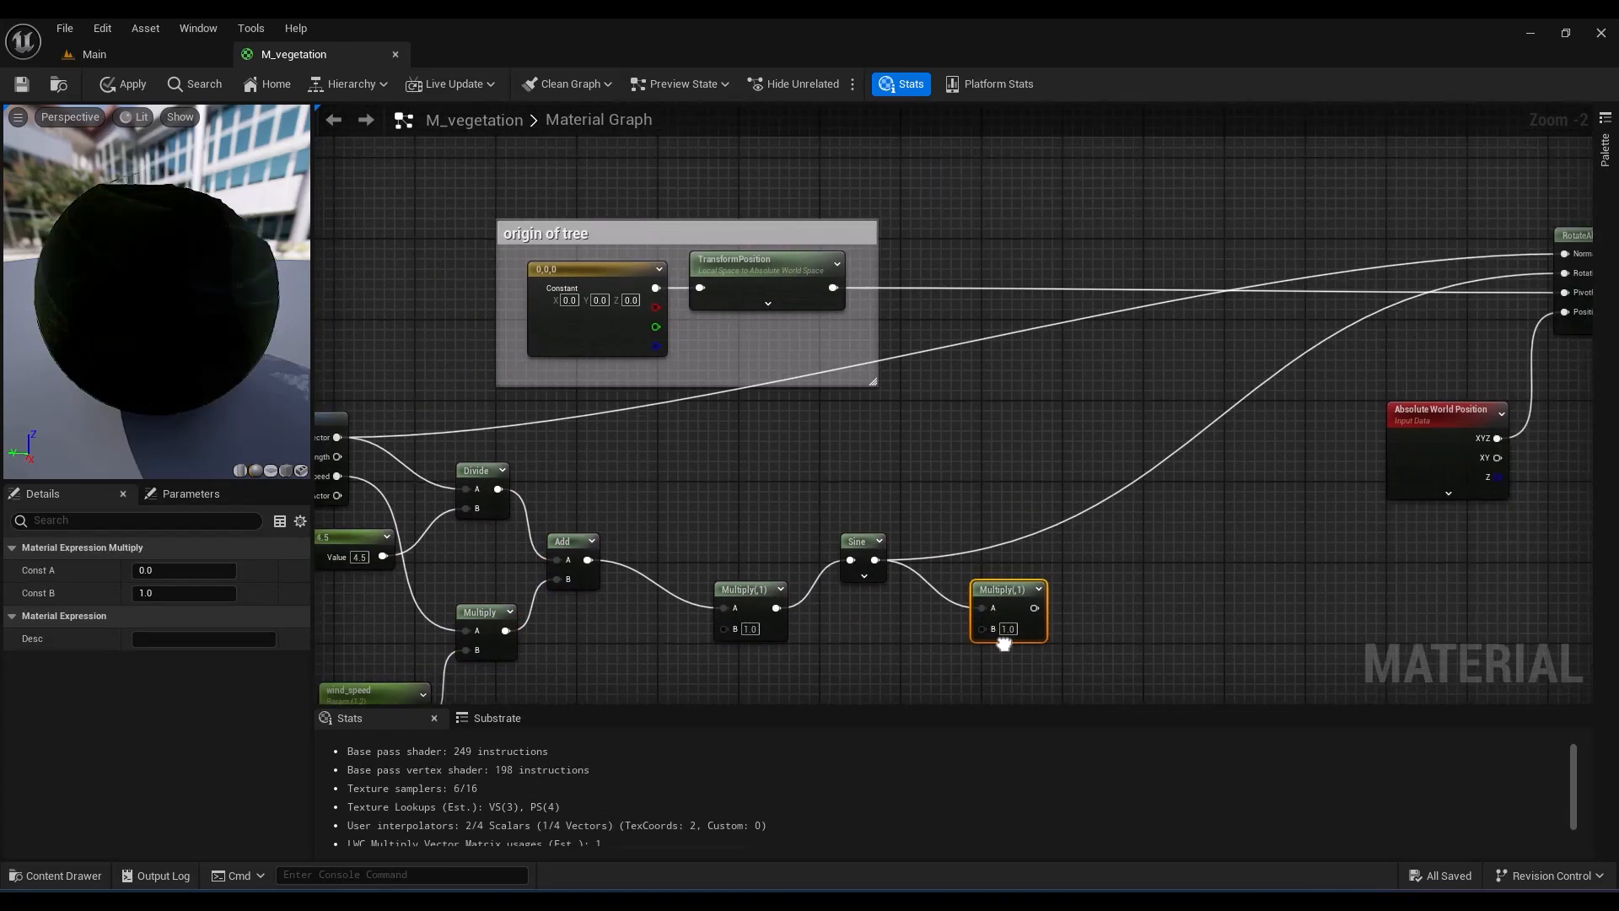
left_click_drag(1033, 608, 1565, 273)
left_click_drag(1566, 285, 1565, 275)
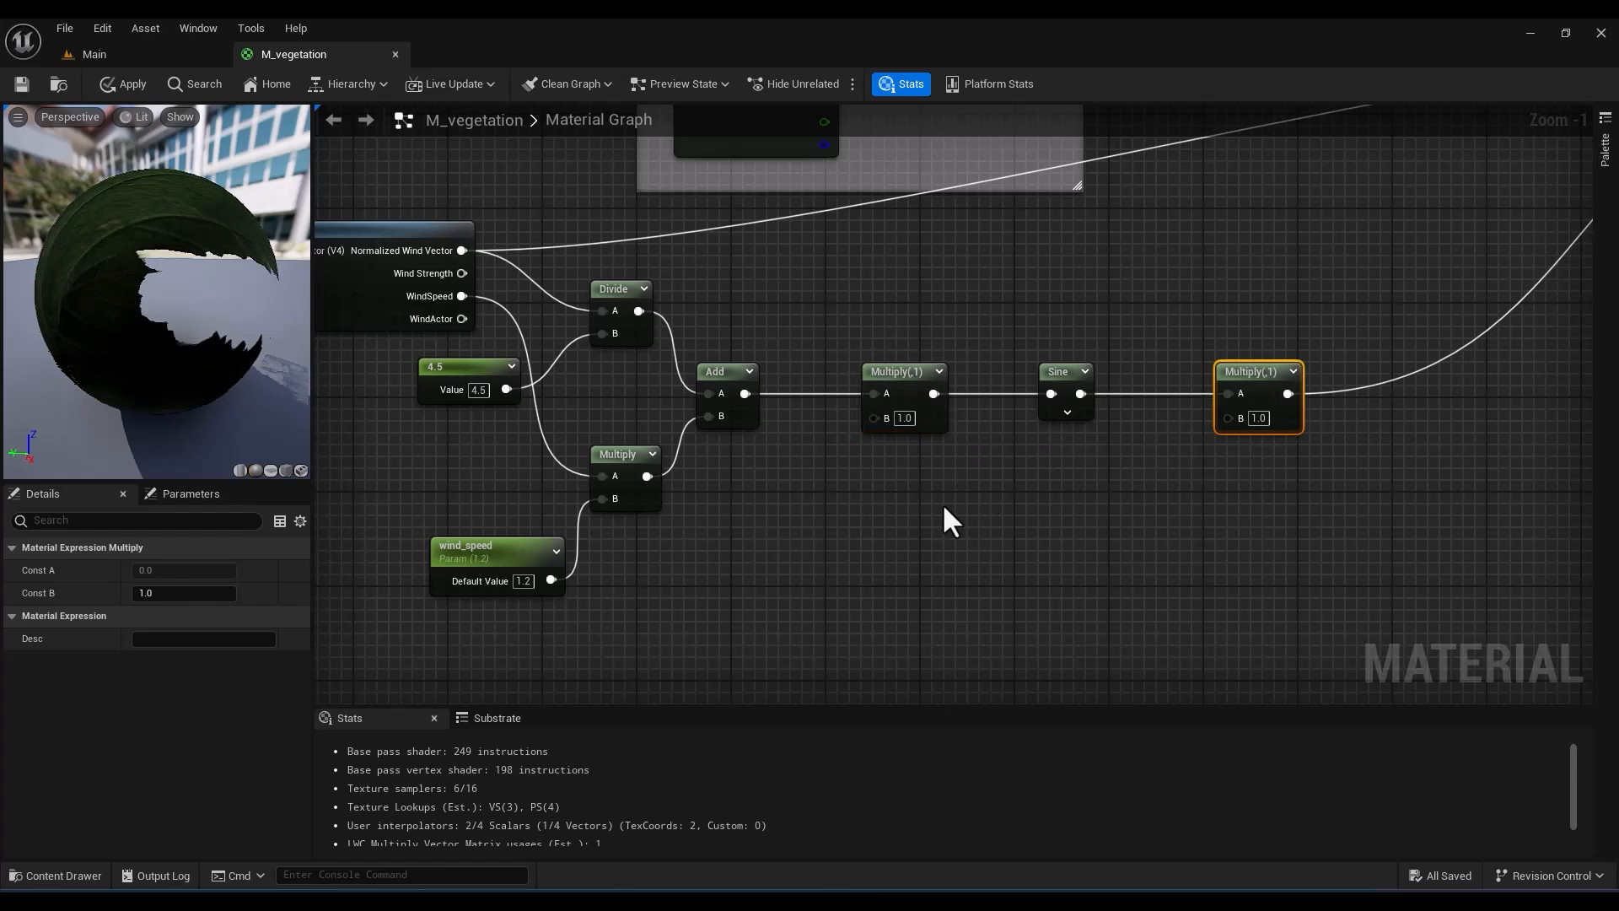
Create a scalar parameter named sway_intensity with default 0.02 and connect it to B of the Multiply nodes before and after Sine
scroll(944, 501, "up", 1)
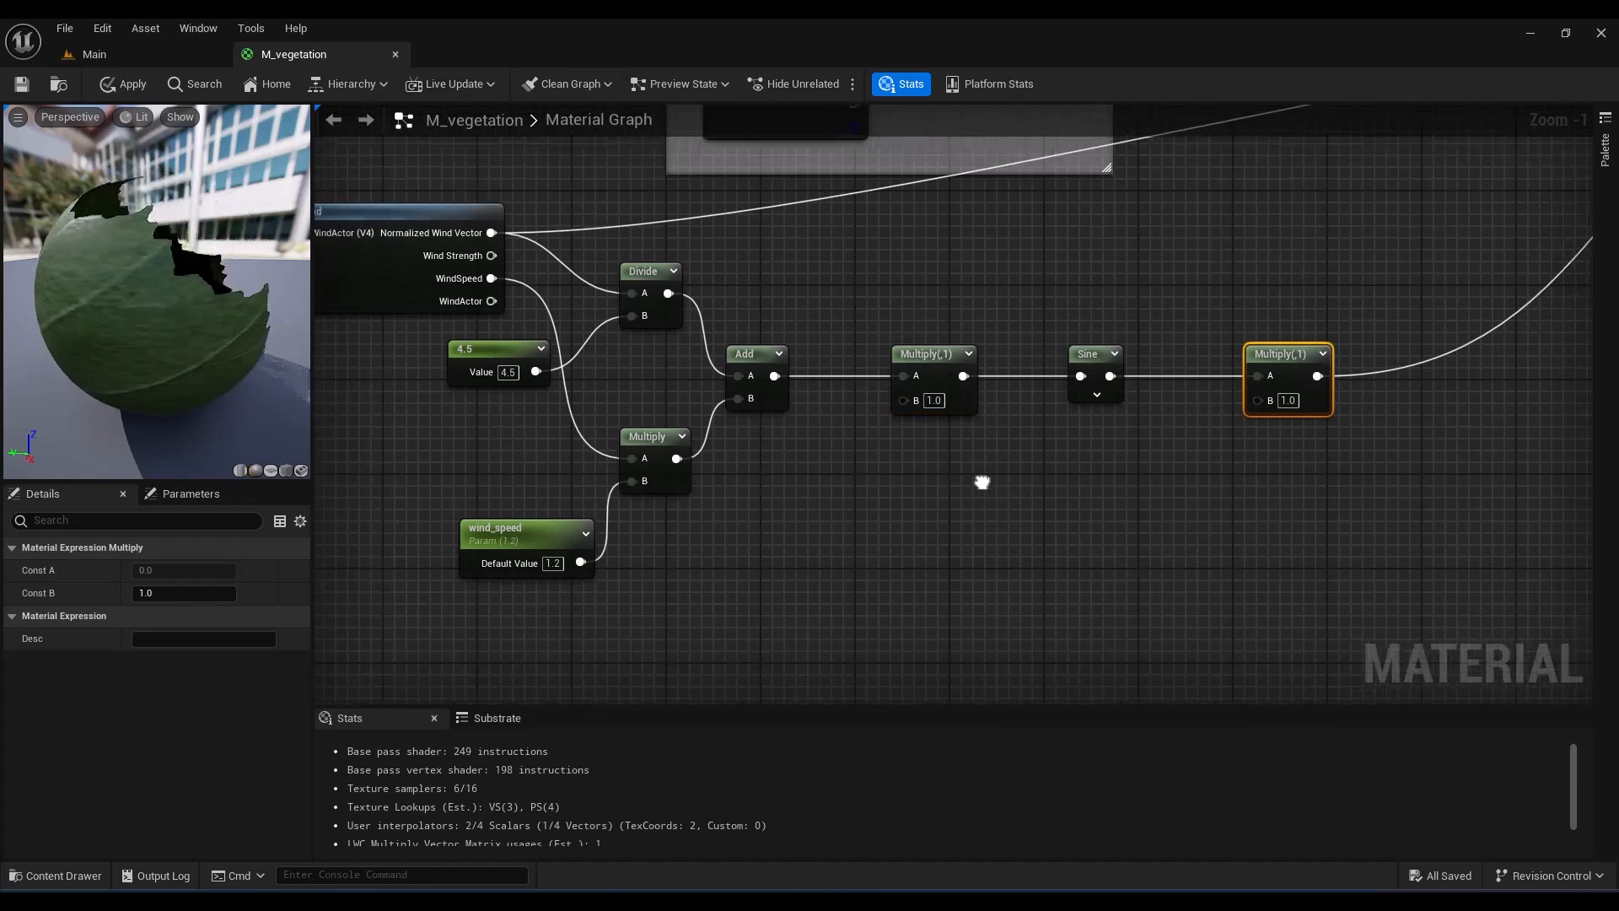
right_click_drag(979, 473, 1034, 466)
left_click(980, 478)
type("sway_intensity")
key("Return")
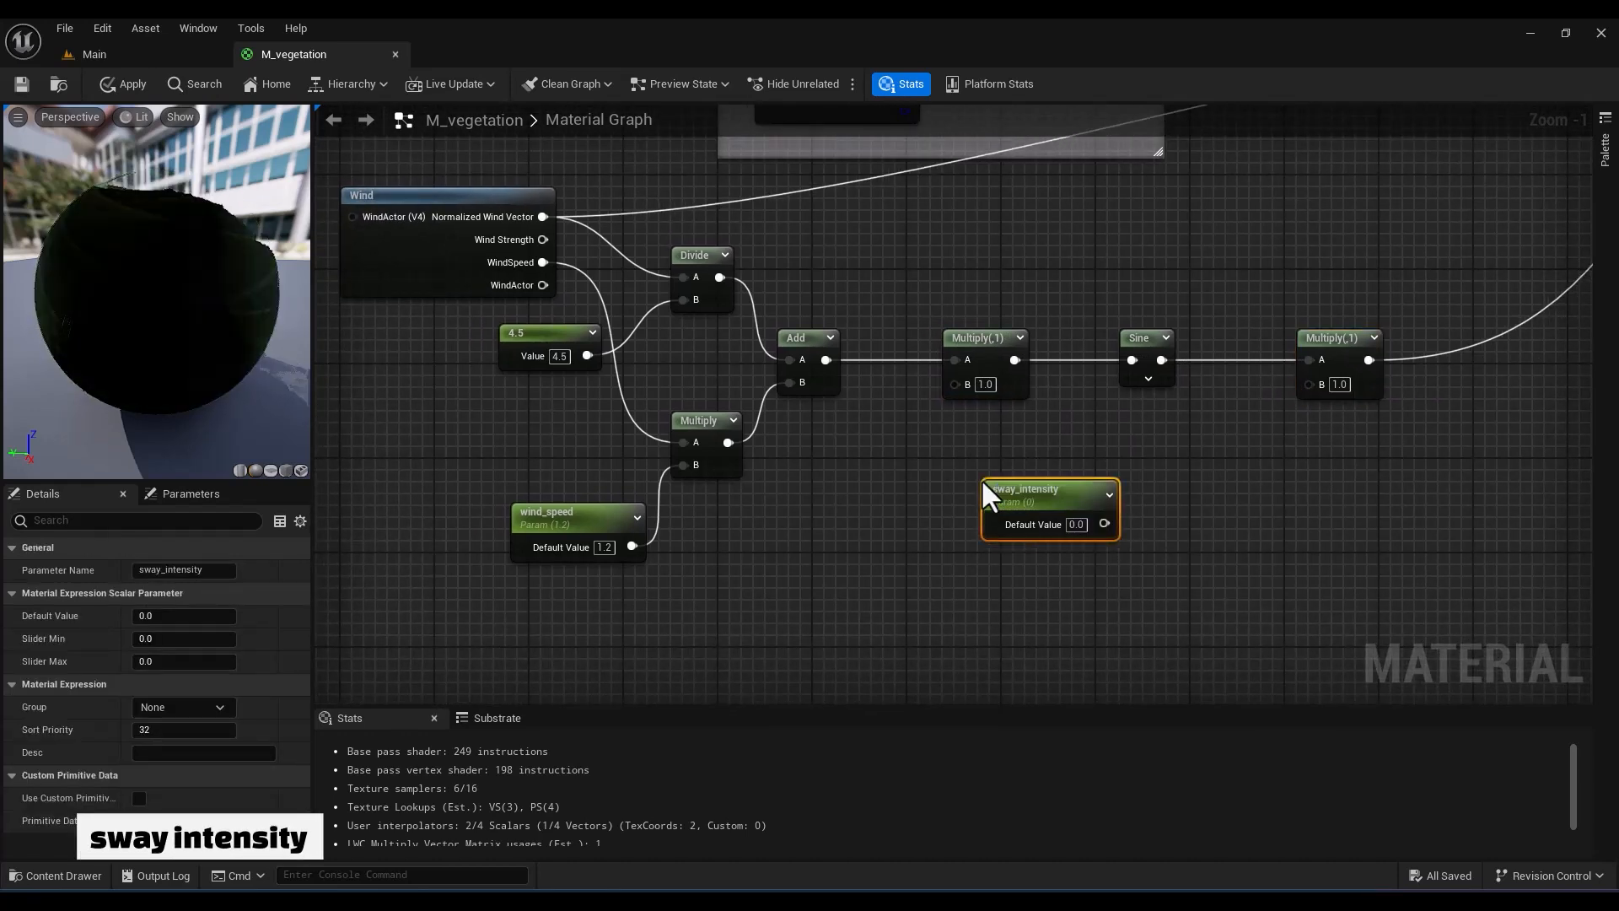
left_click(1075, 525)
type("0.02")
key("Return")
left_click_drag(1108, 524, 1313, 379)
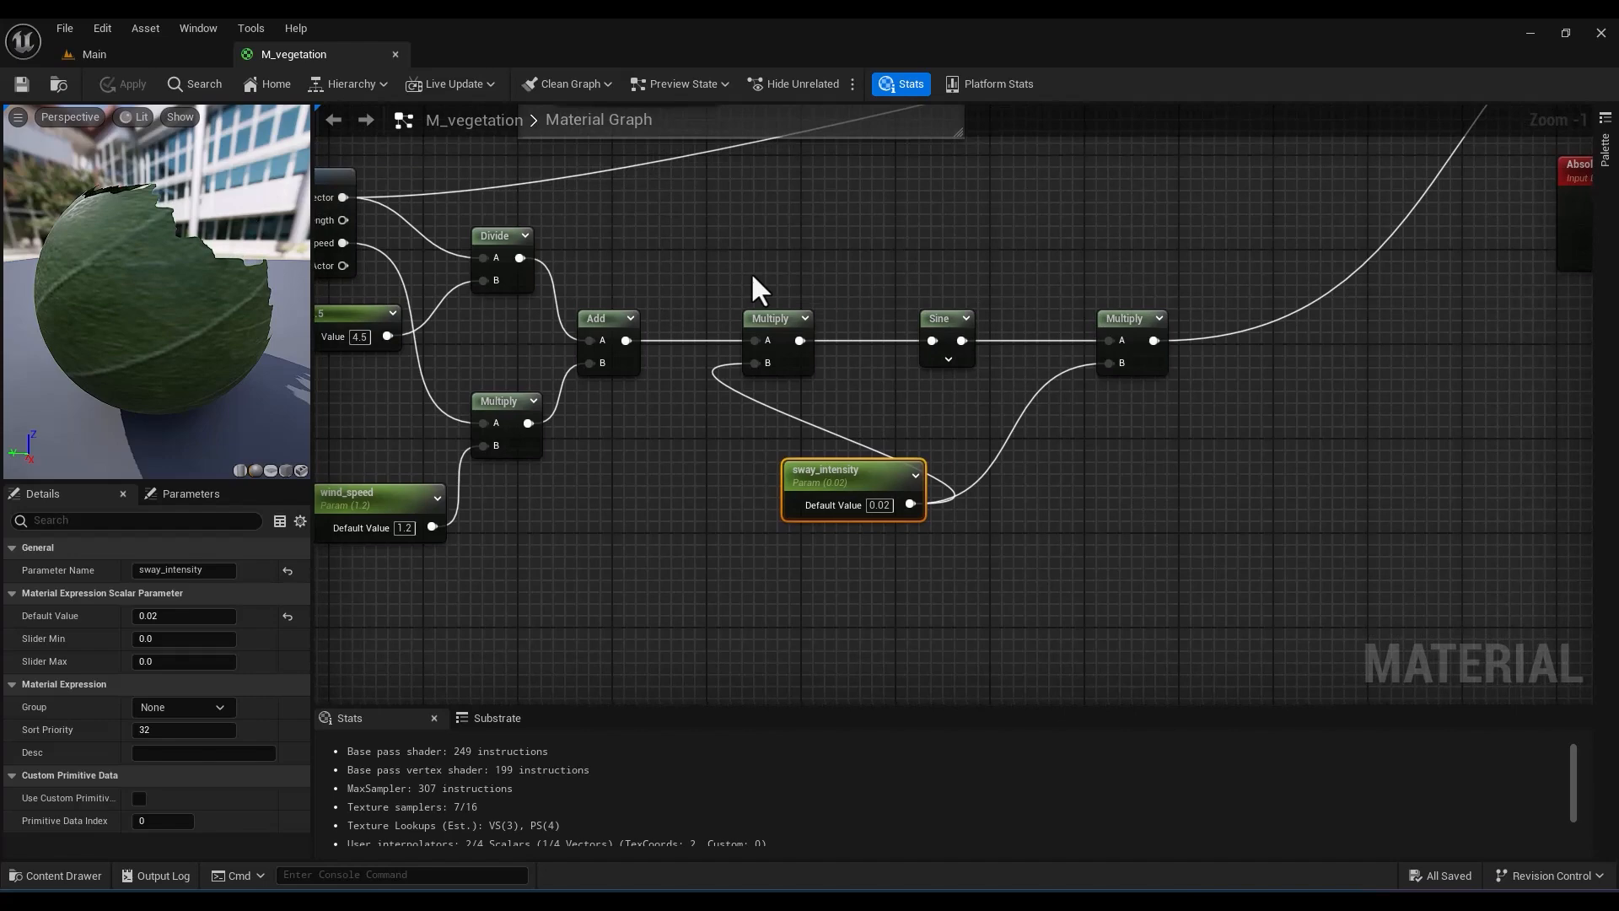
Duplicate the Multiply, Sine and Multiply chain below the sway_intensity parameter
left_click_drag(751, 272, 1181, 381)
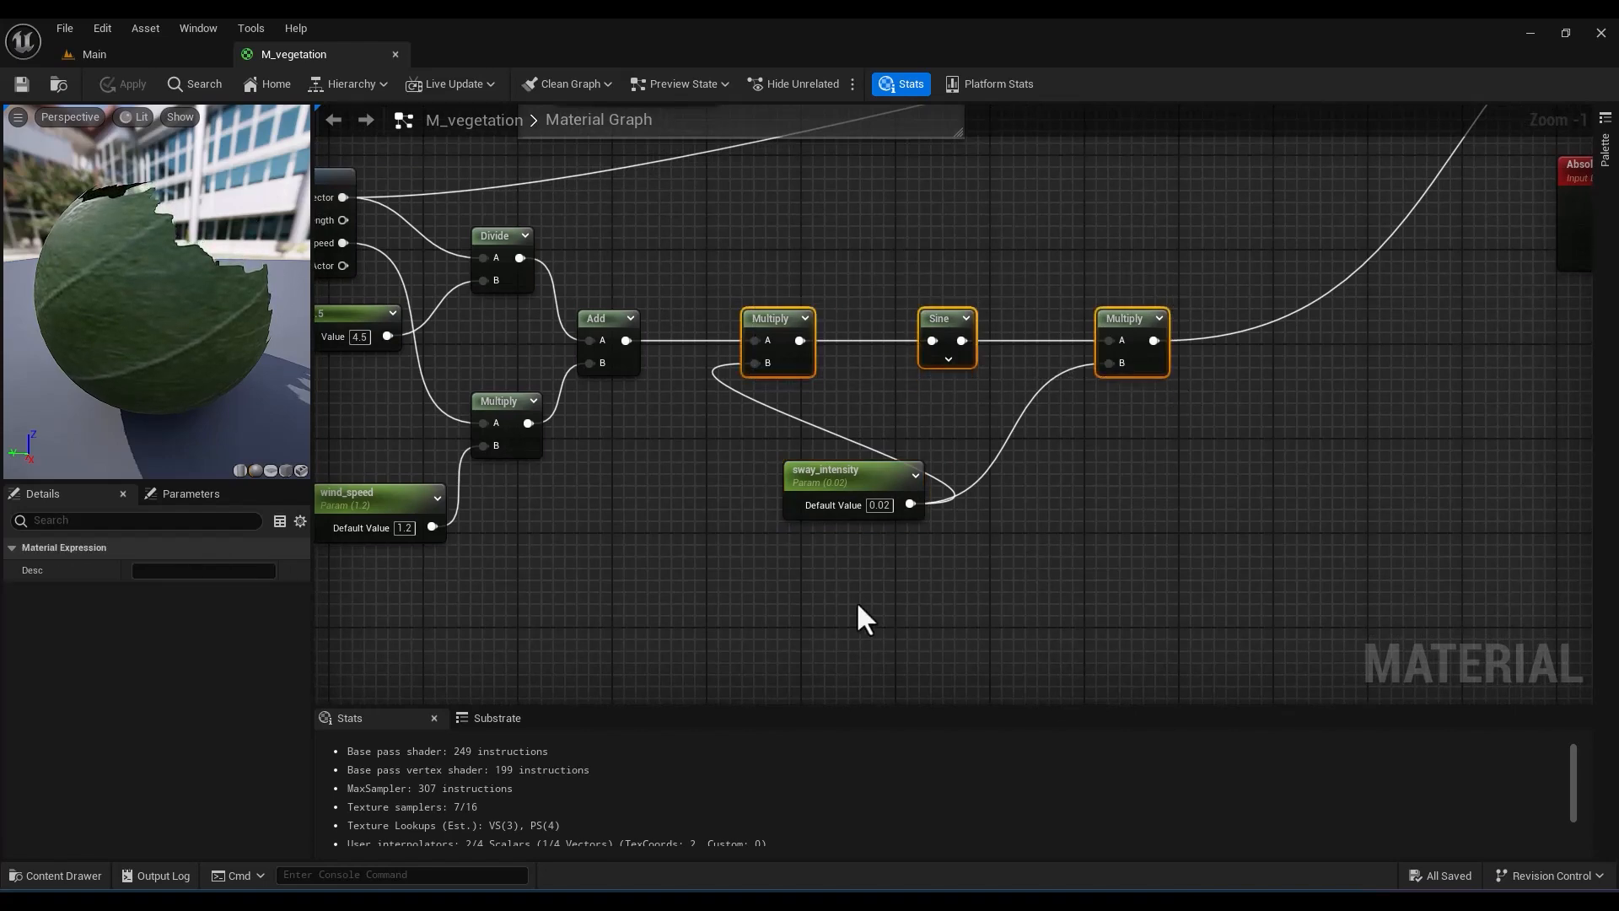
key("ctrl+v")
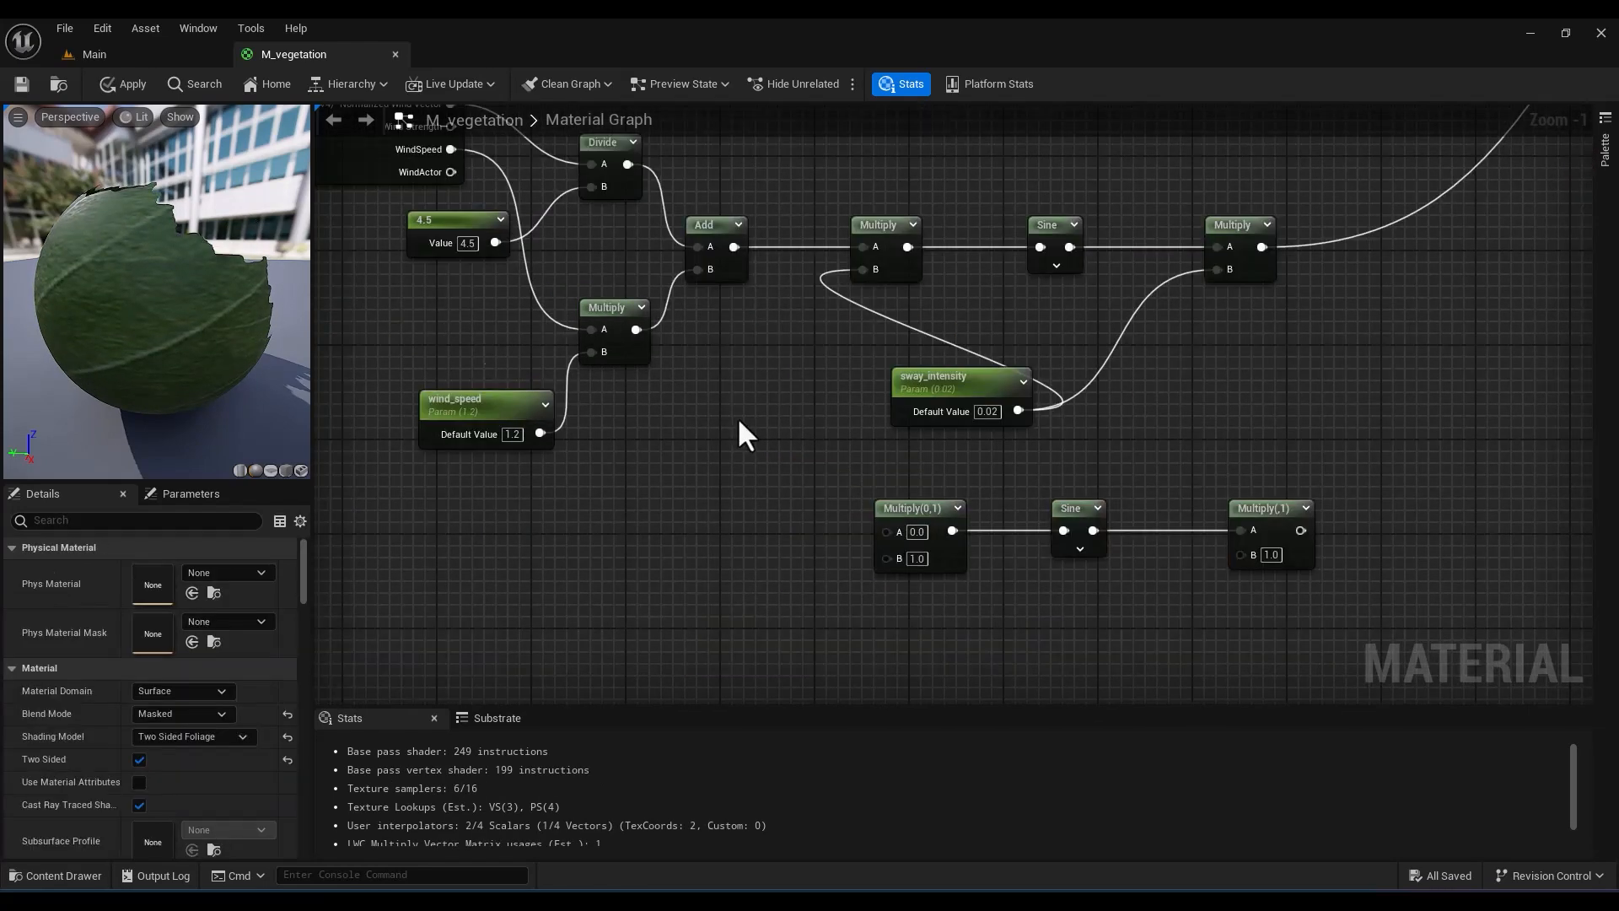
Offset the existing Add result by a 0.458 constant through a second Add node and feed it into A of the duplicated first Multiply
key("a")
left_click(737, 417)
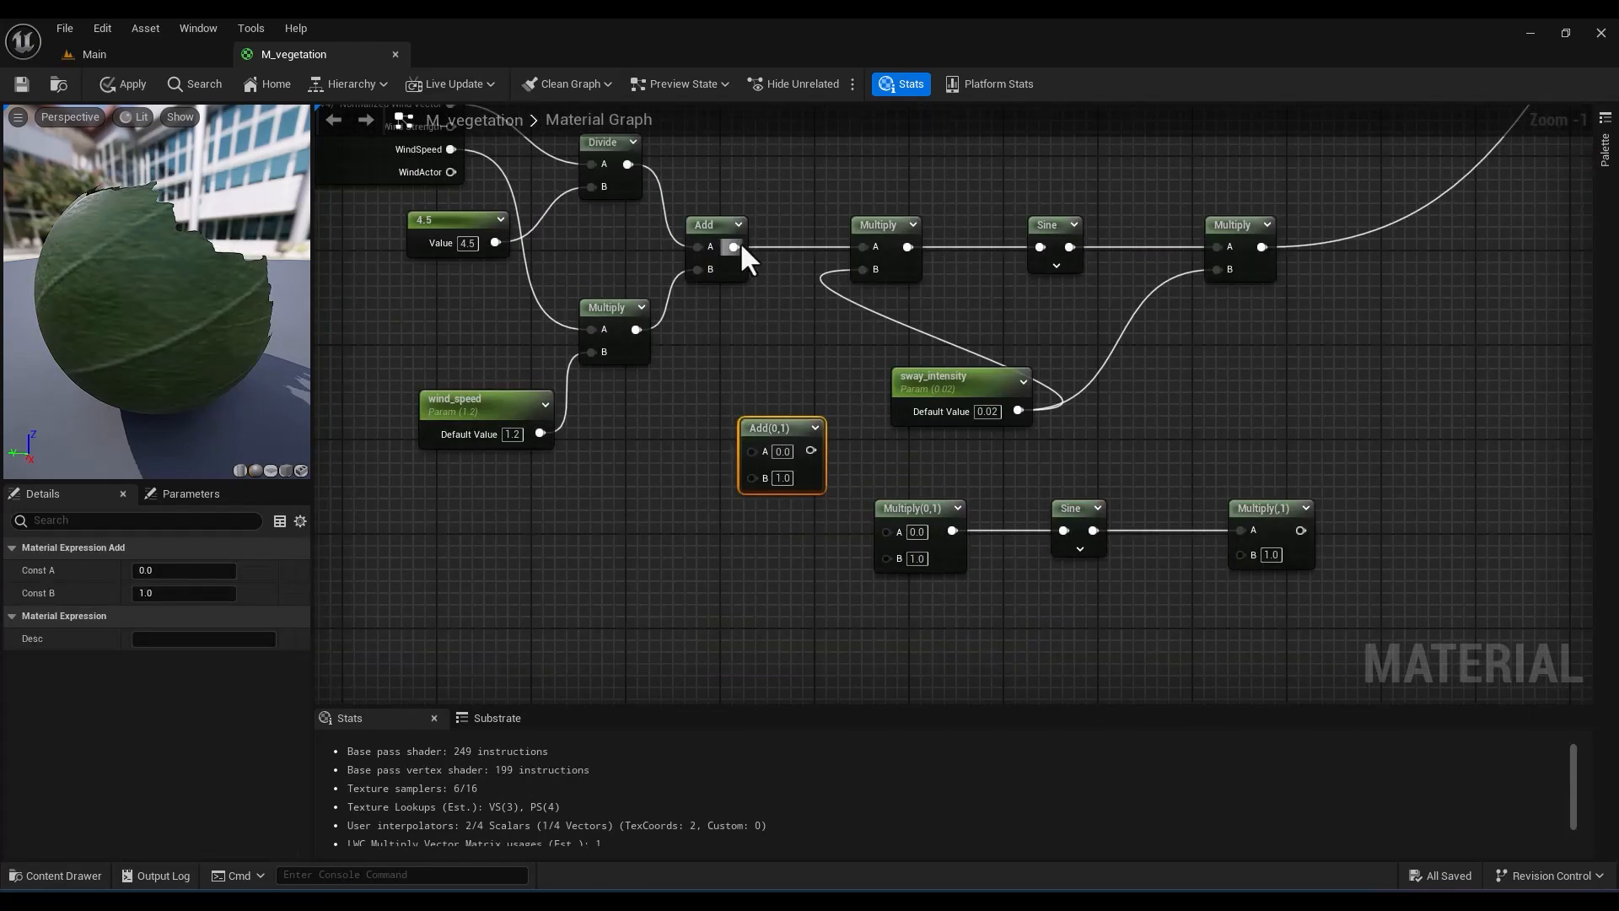
left_click_drag(733, 246, 751, 451)
key("1")
left_click(656, 564)
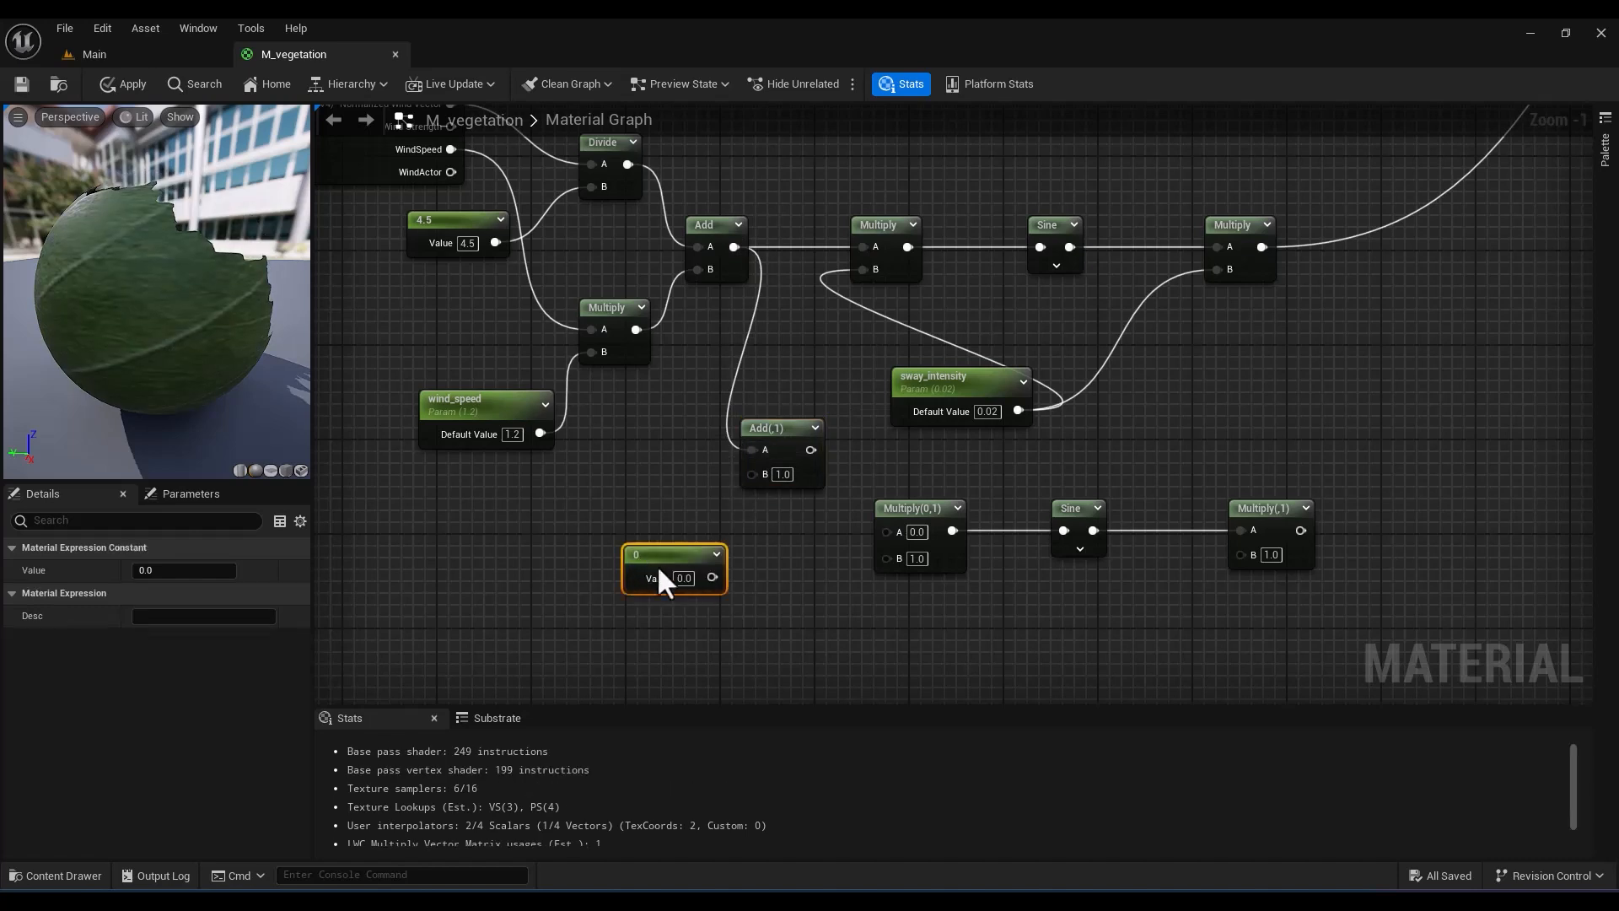
left_click(684, 579)
type("0.458")
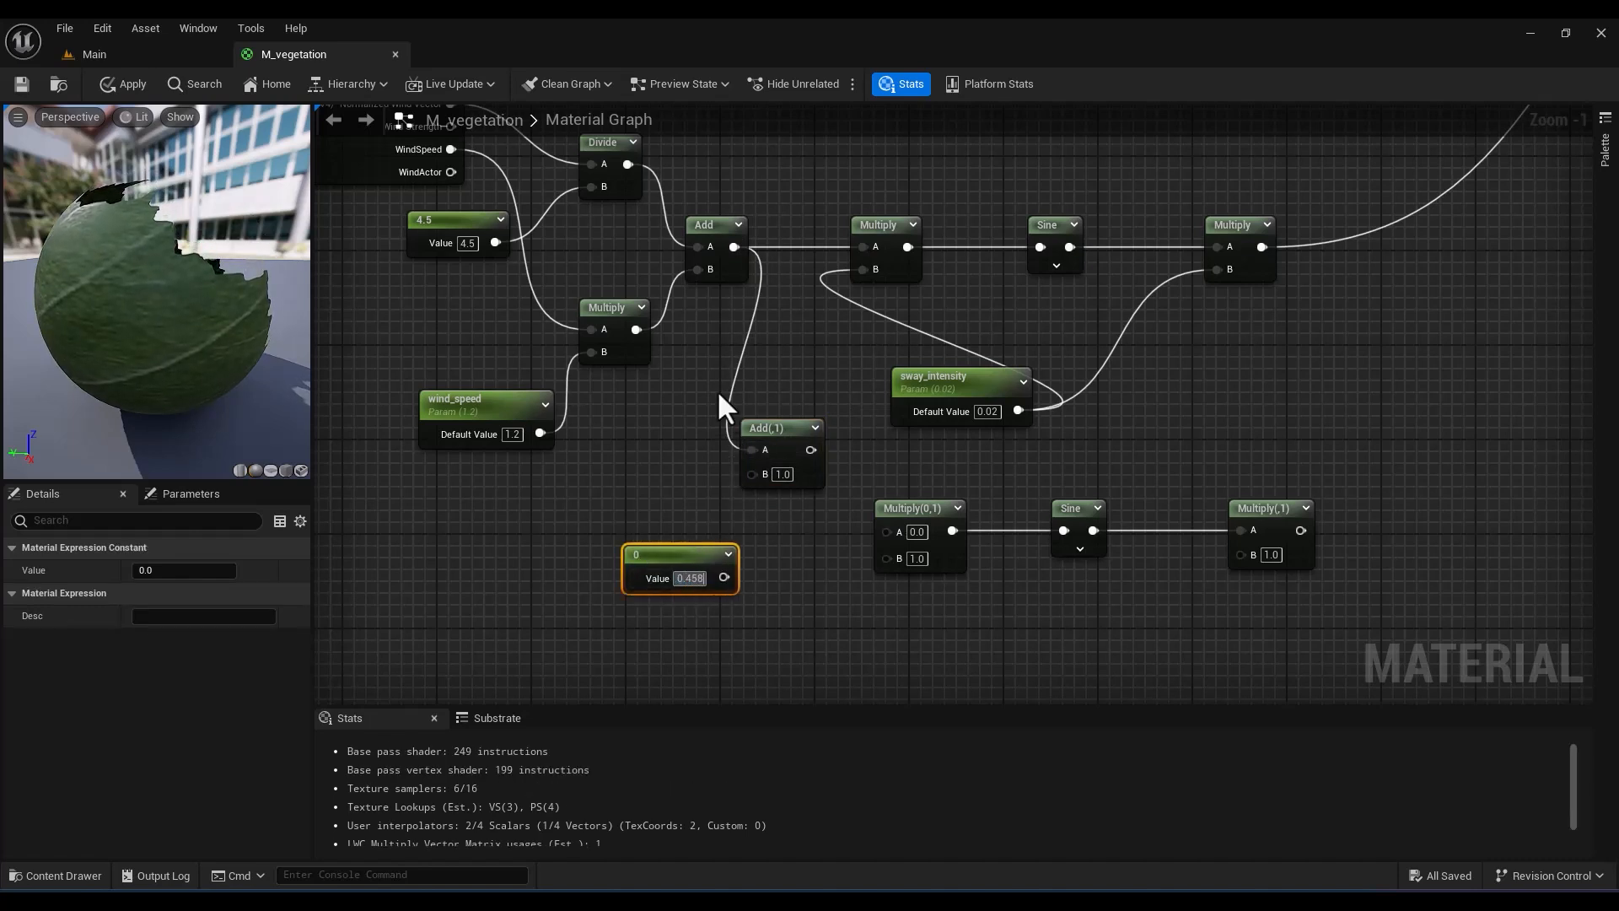
left_click_drag(724, 577, 887, 533)
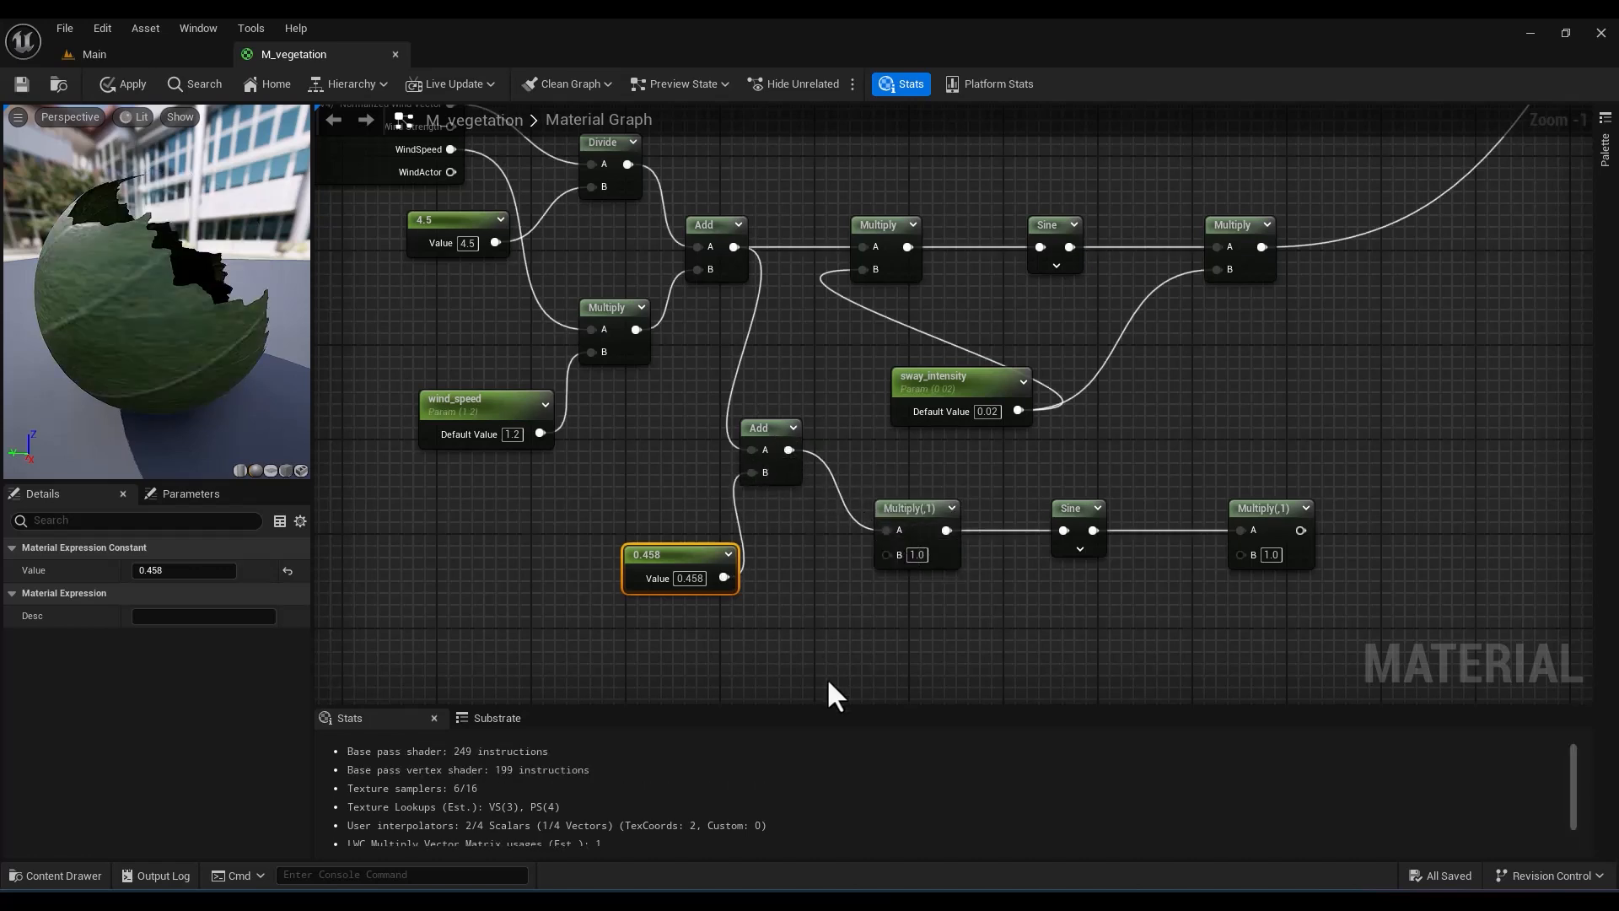
Connect sway_intensity to B of the duplicated chain's last Multiply and a new 0.256 constant to B of its first Multiply
left_click_drag(1018, 410, 1241, 553)
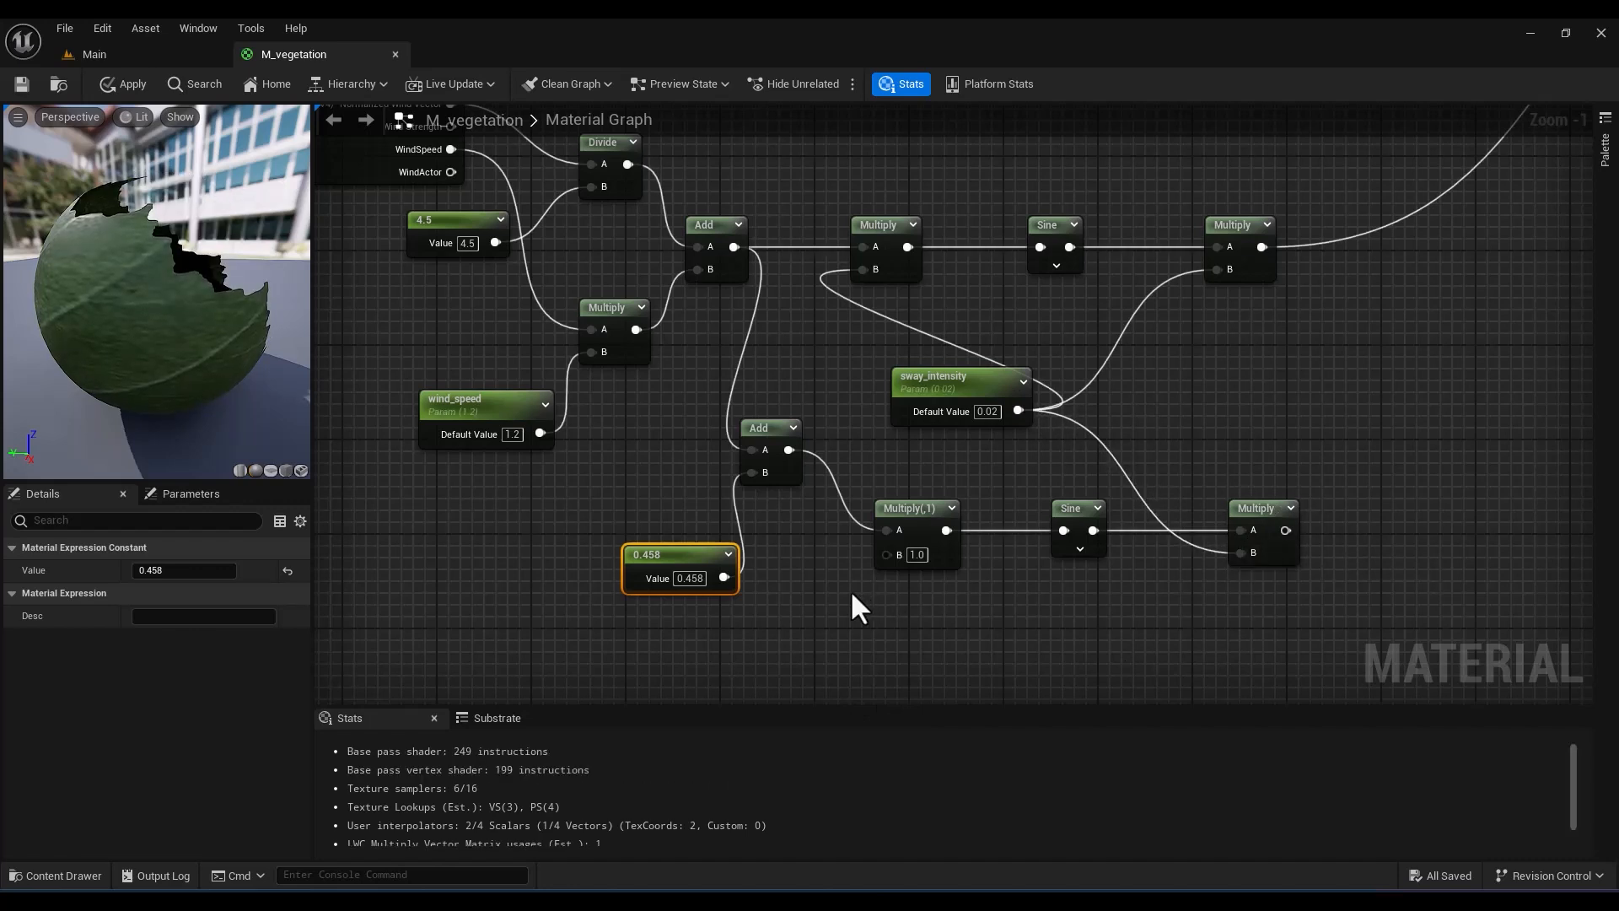
left_click(819, 609)
left_click(830, 638)
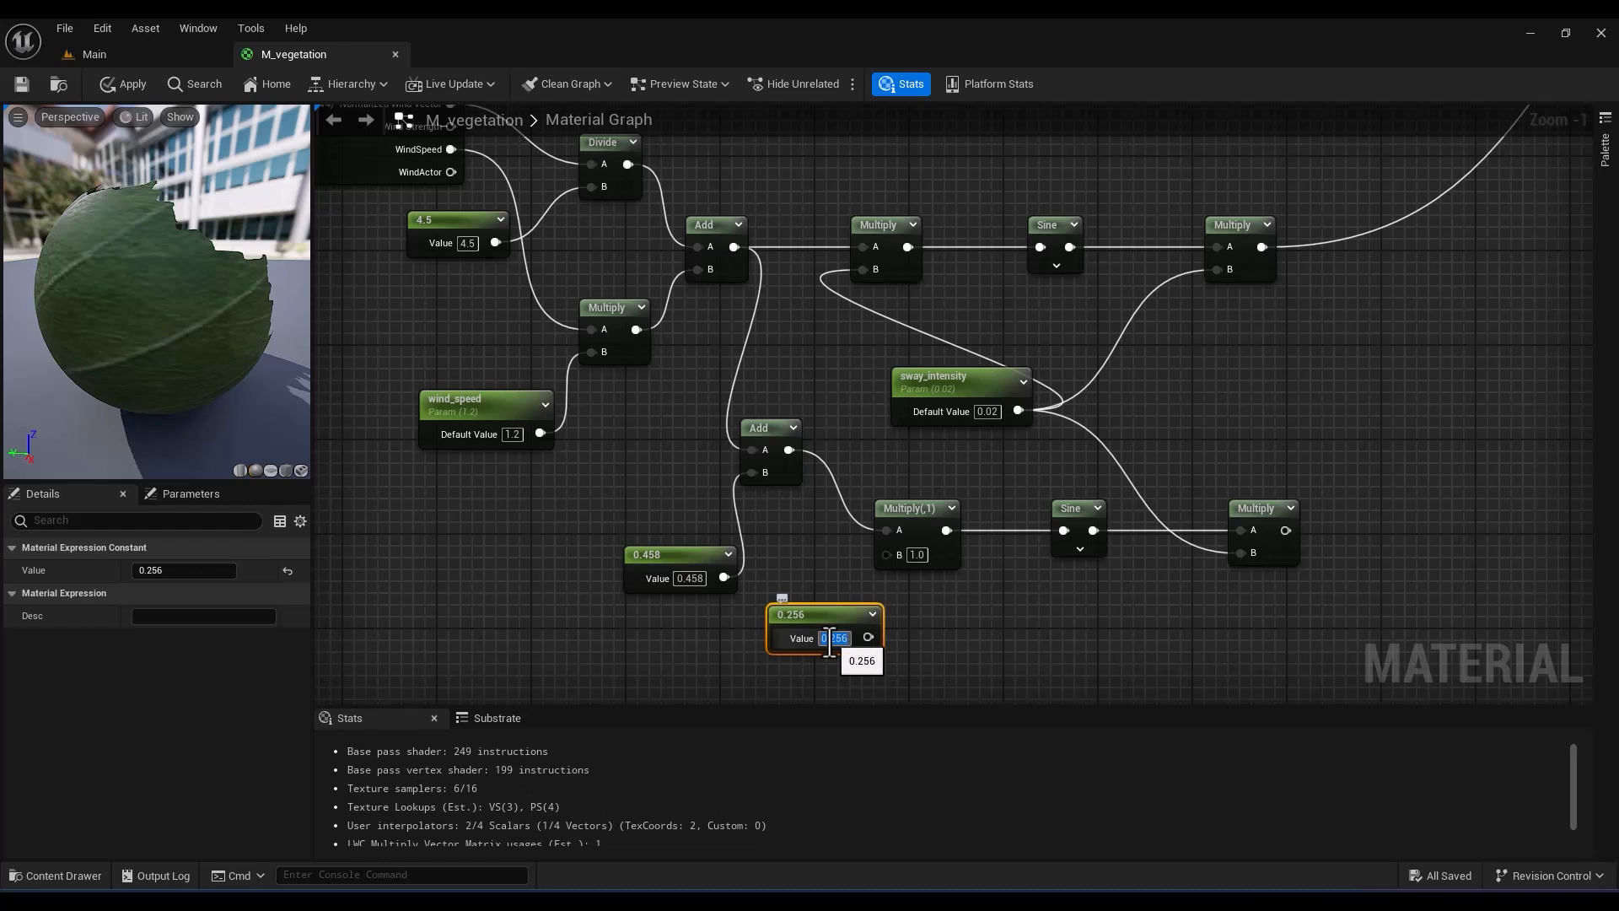
left_click_drag(869, 637, 887, 553)
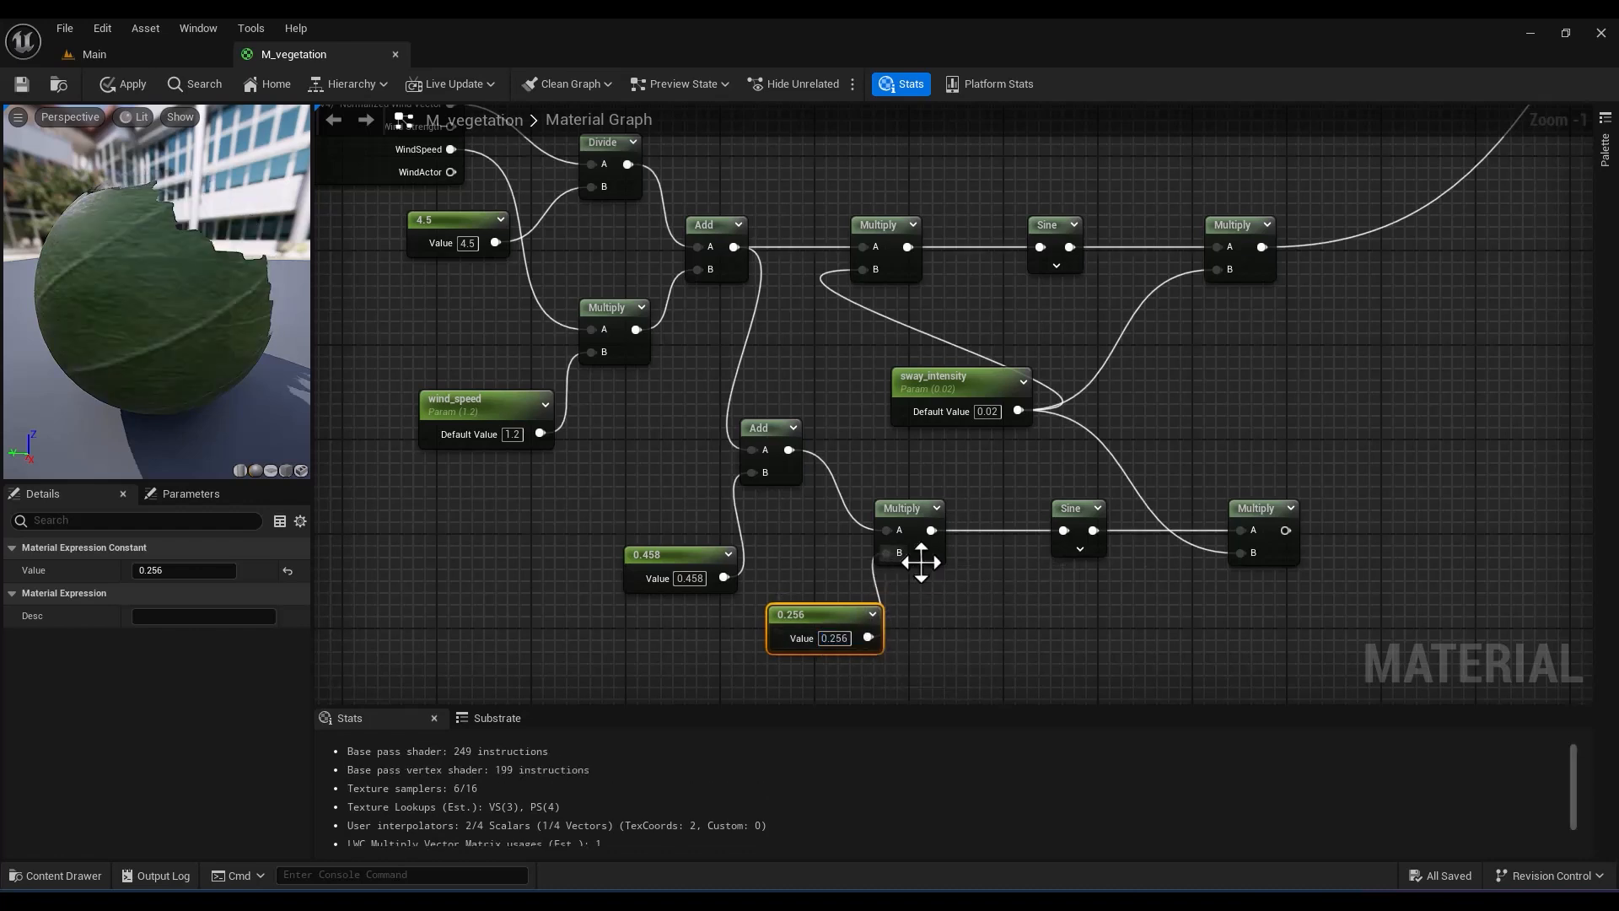
Sum the outputs of the two sine chains with a new Add node and feed it into RotationAngle of RotateAboutAxis
left_click(1349, 386)
left_click_drag(1265, 246, 1364, 401)
left_click_drag(1284, 529, 1361, 429)
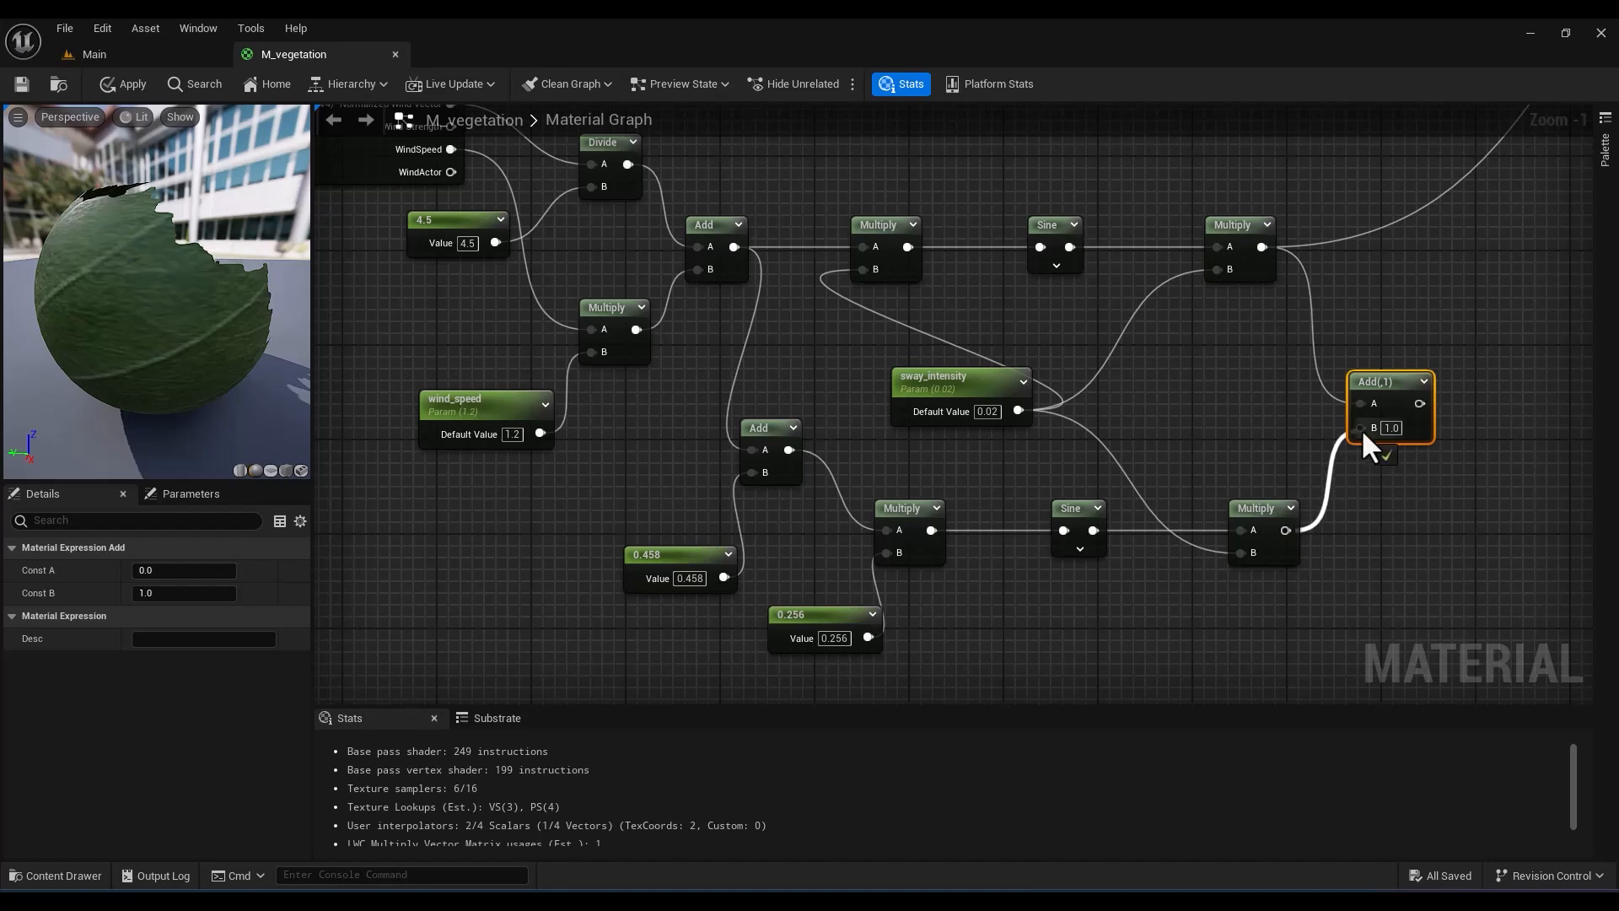
right_click_drag(1361, 428, 858, 651)
left_click_drag(906, 626, 1381, 158)
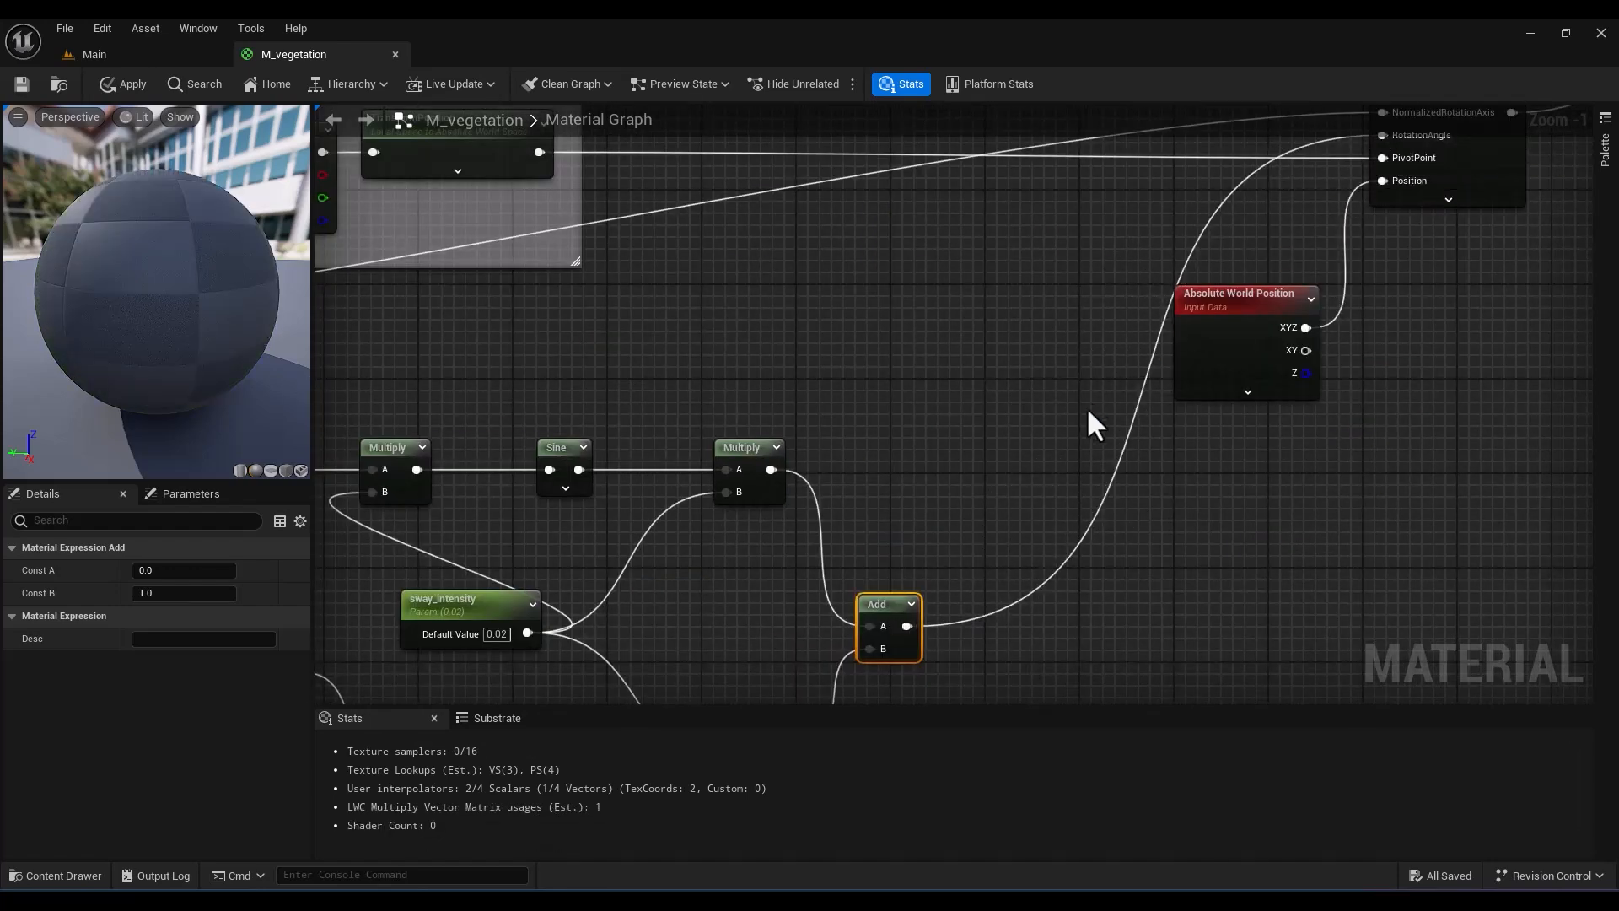
Place a Multiply node after RotateAboutAxis and connect the rotation result to its A input
right_click_drag(1087, 416, 1069, 463)
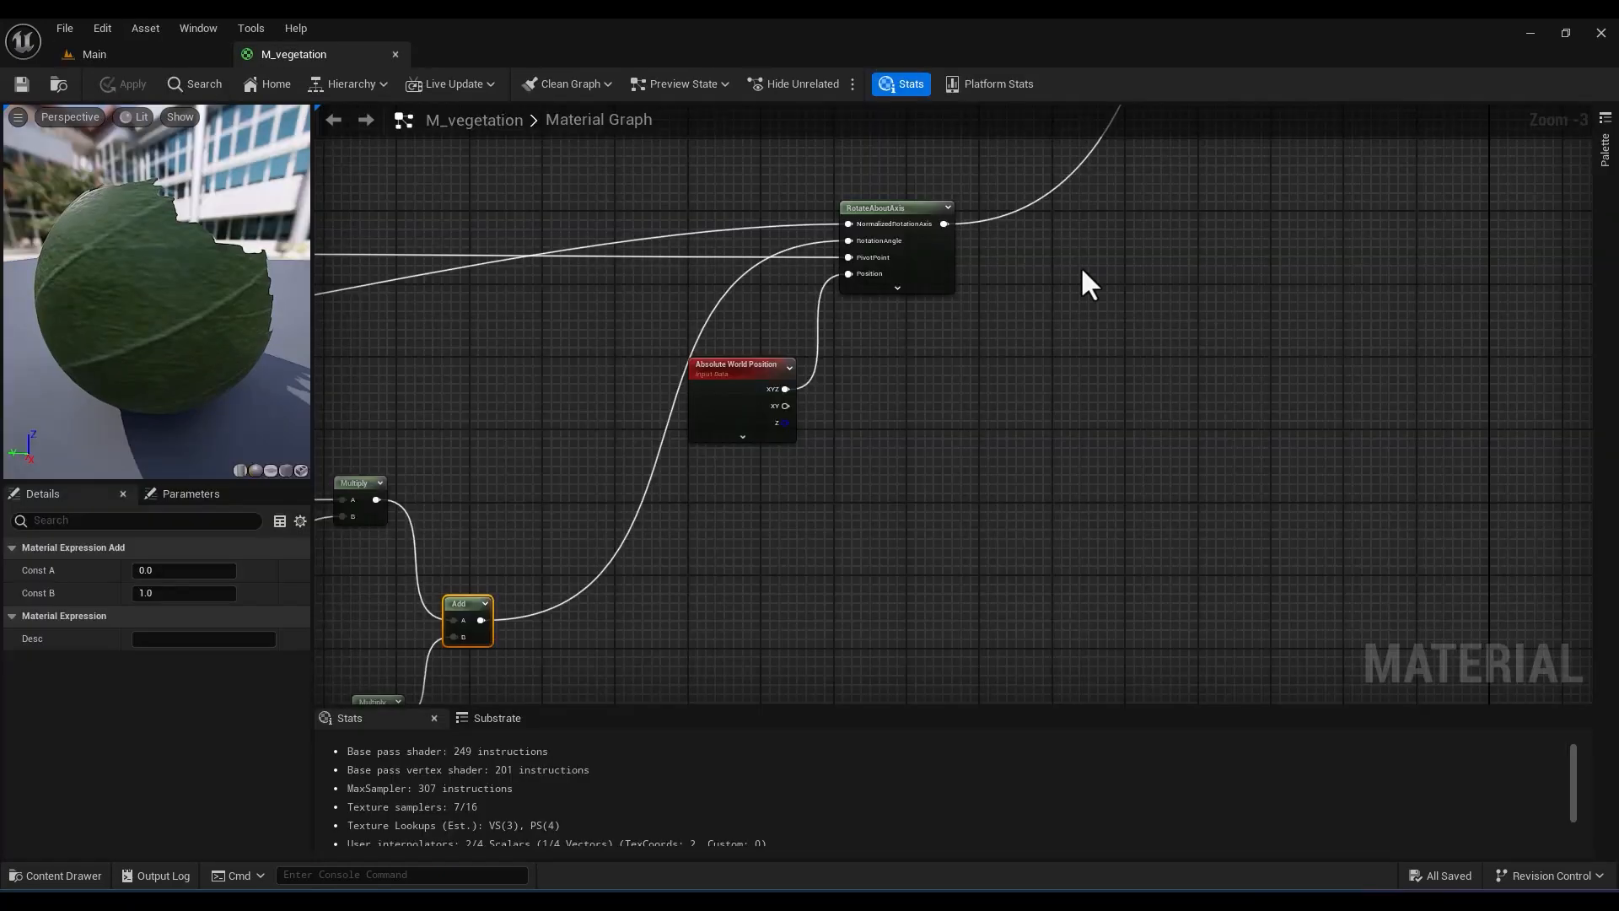
left_click(1075, 247)
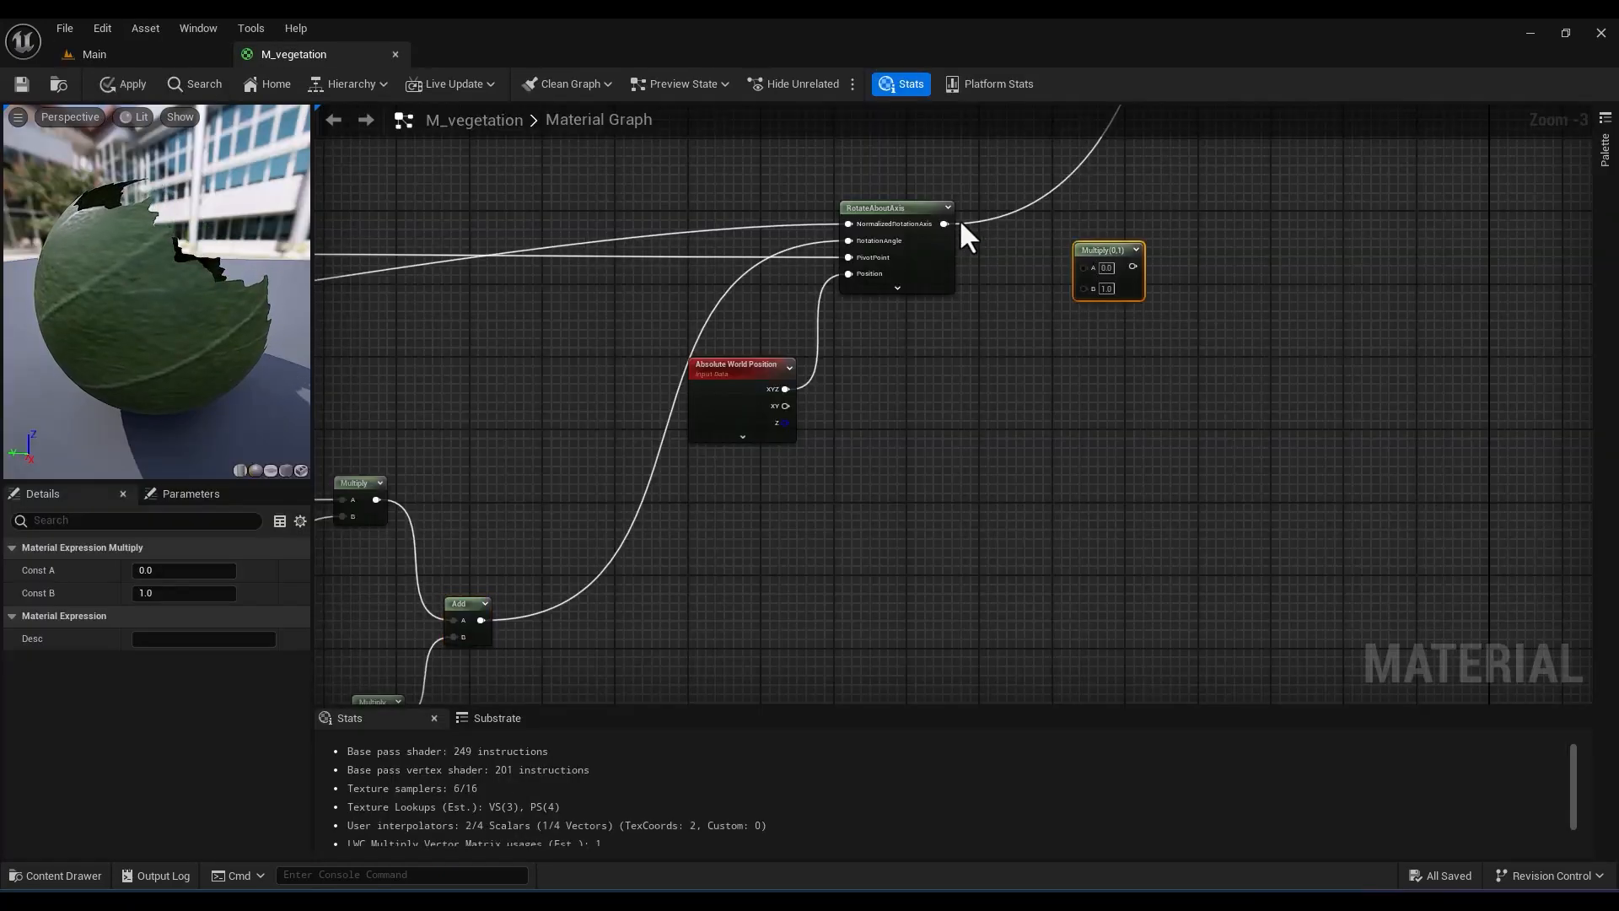
left_click_drag(944, 224, 1262, 259)
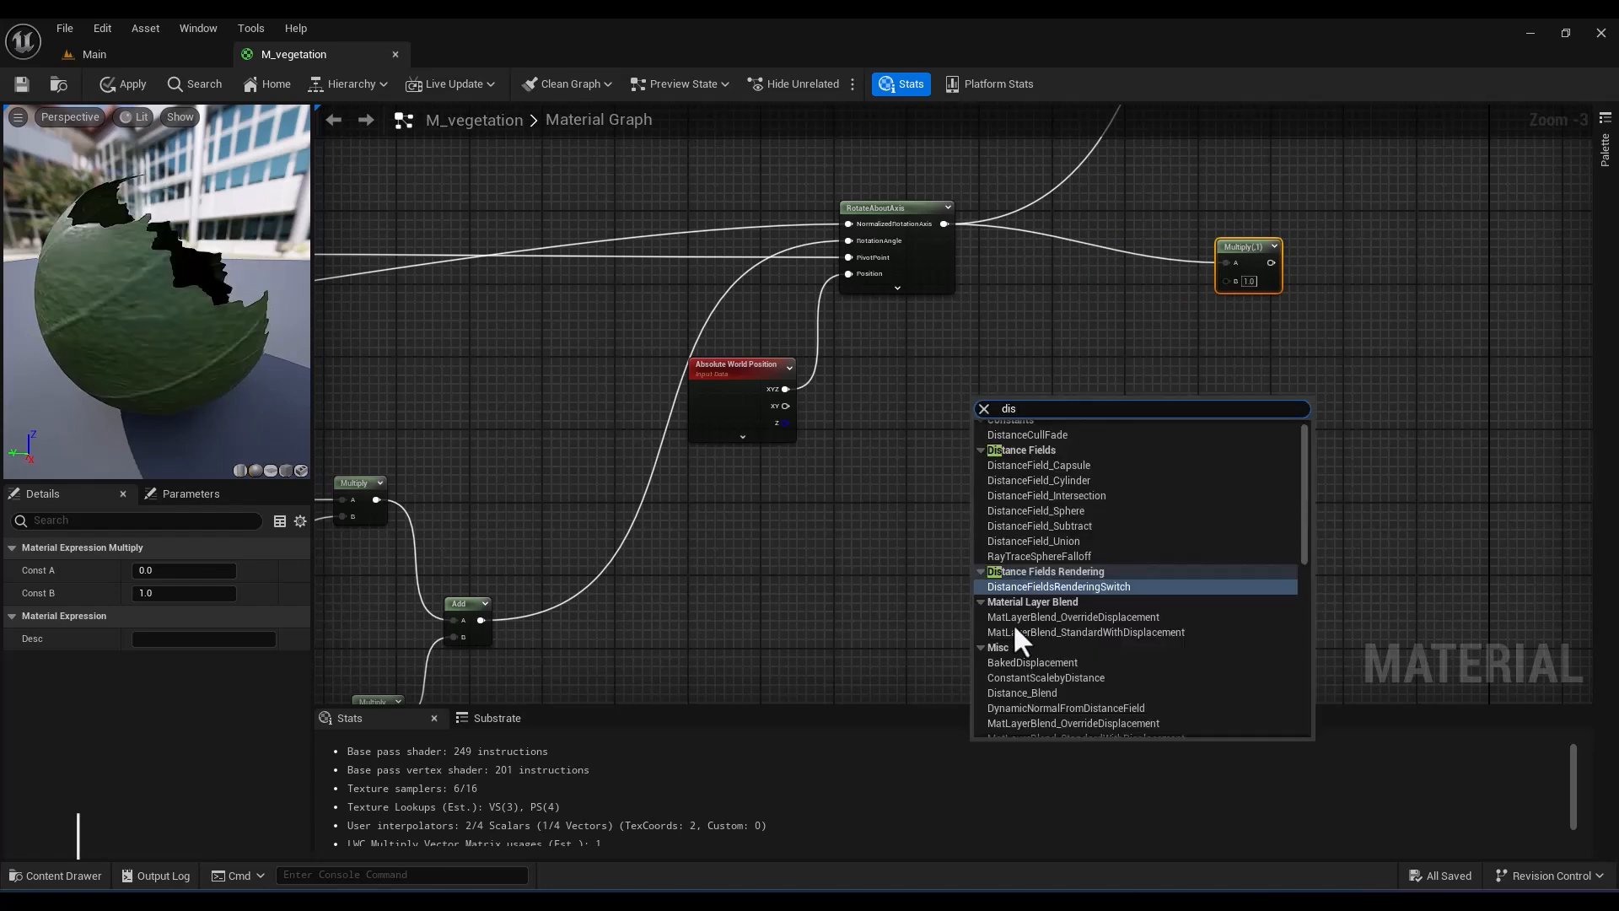
Create a Distance node with the origin's TransformPosition output in A and Absolute World Position XYZ in B
type("tance")
left_click(1040, 681)
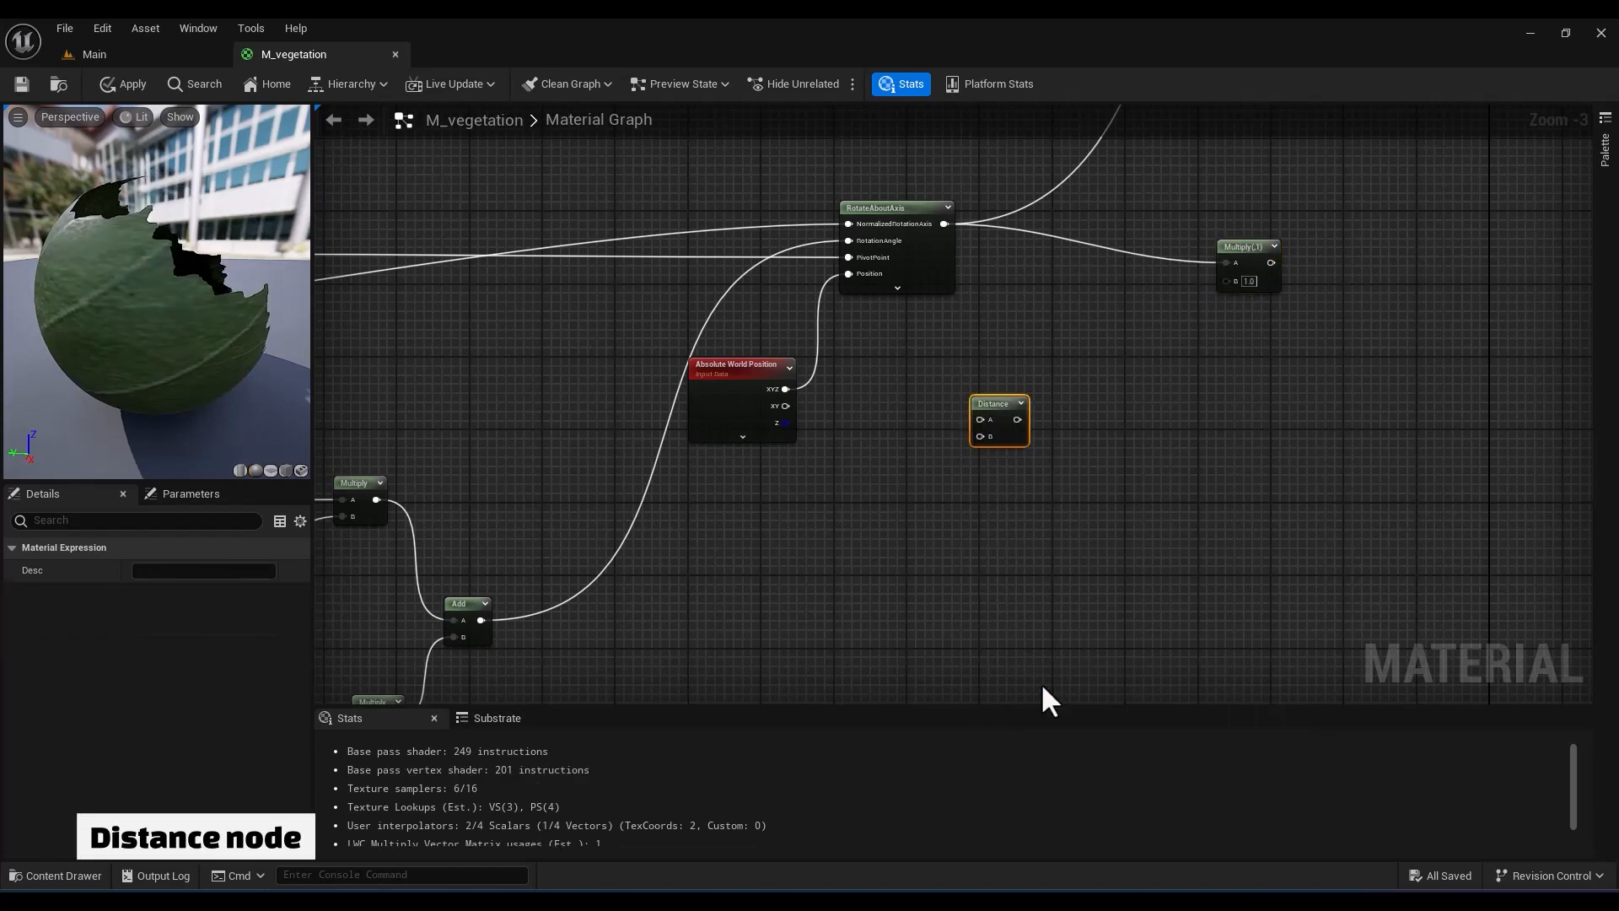
right_click_drag(707, 494, 1116, 520)
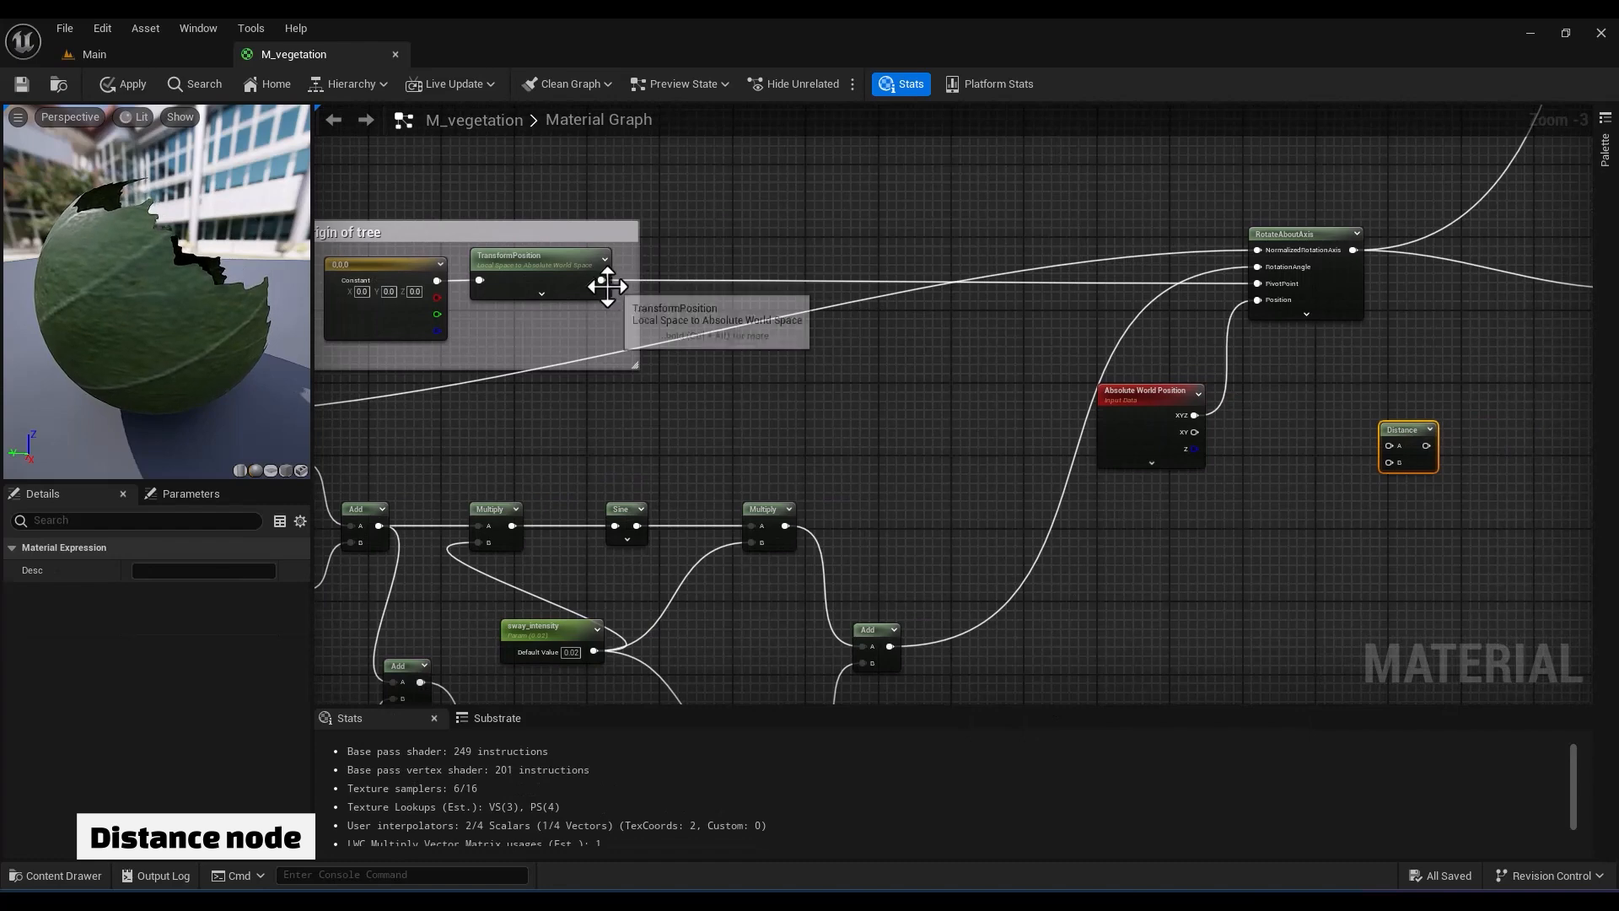
left_click_drag(602, 281, 1391, 447)
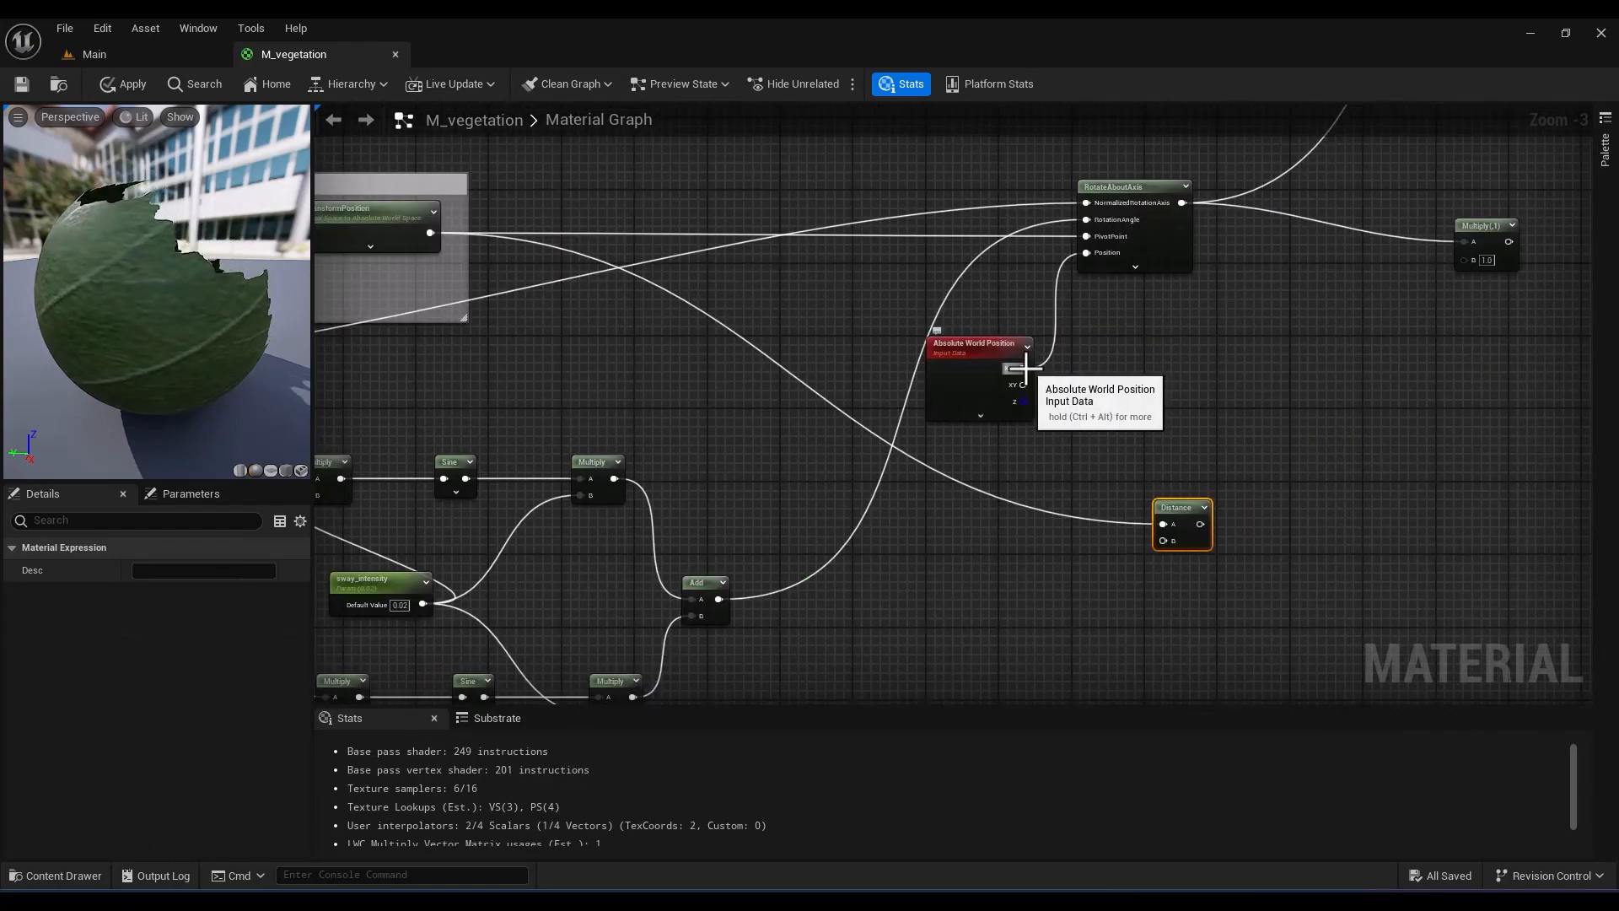
left_click_drag(1025, 367, 1163, 540)
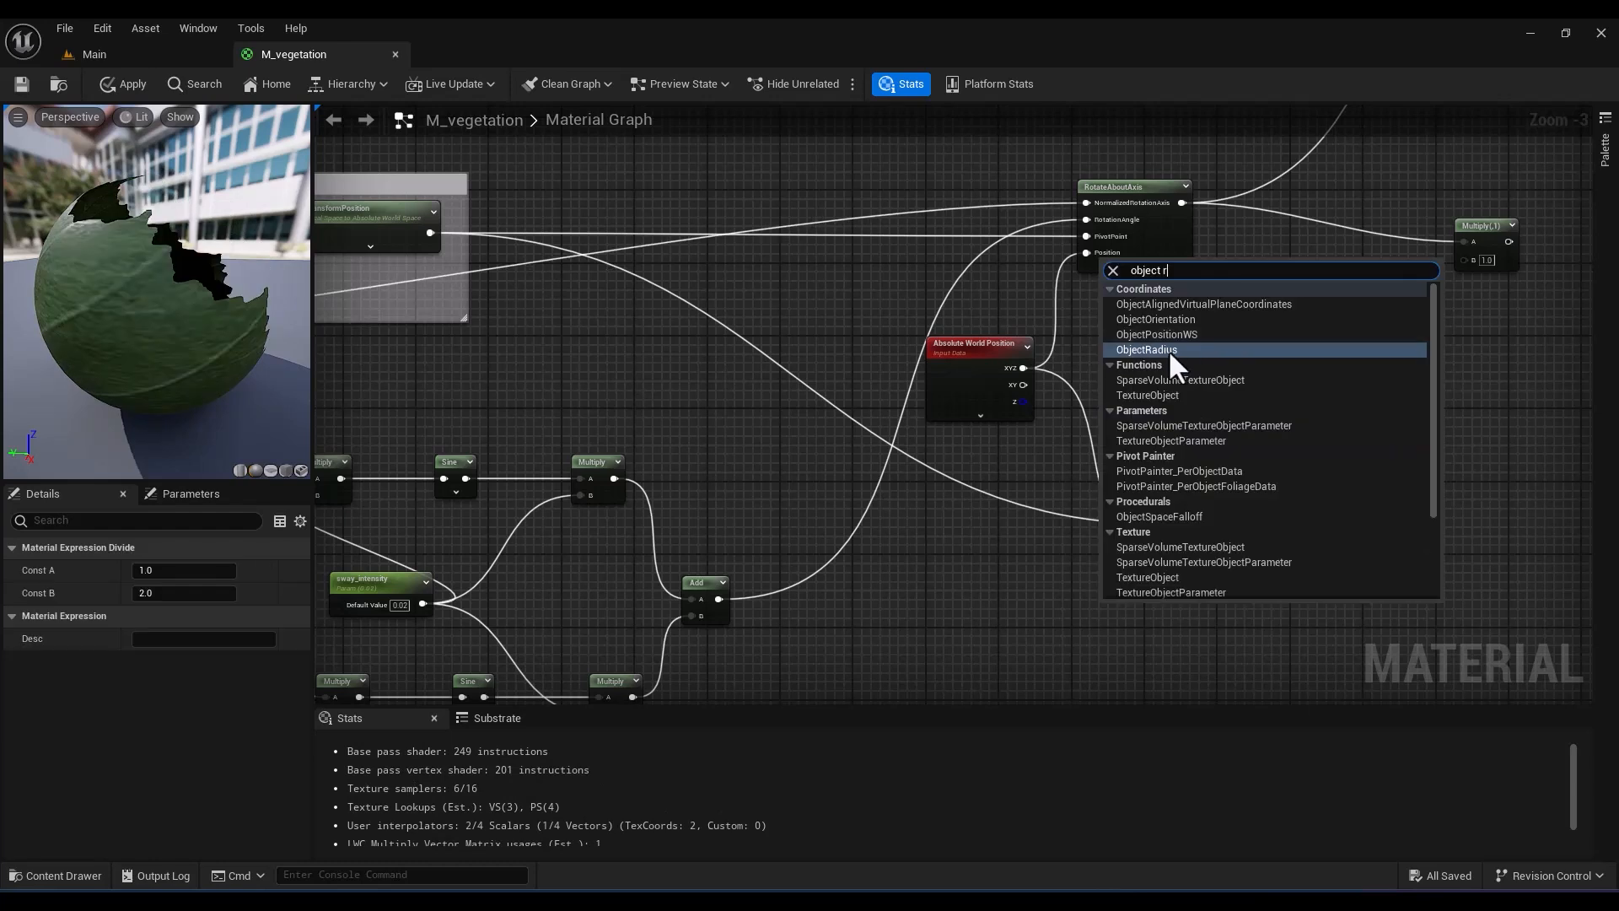
Divide the Distance result by Object Radius and multiply the quotient by itself in a Multiply node
left_click(1167, 350)
left_click_drag(1164, 635, 1301, 554)
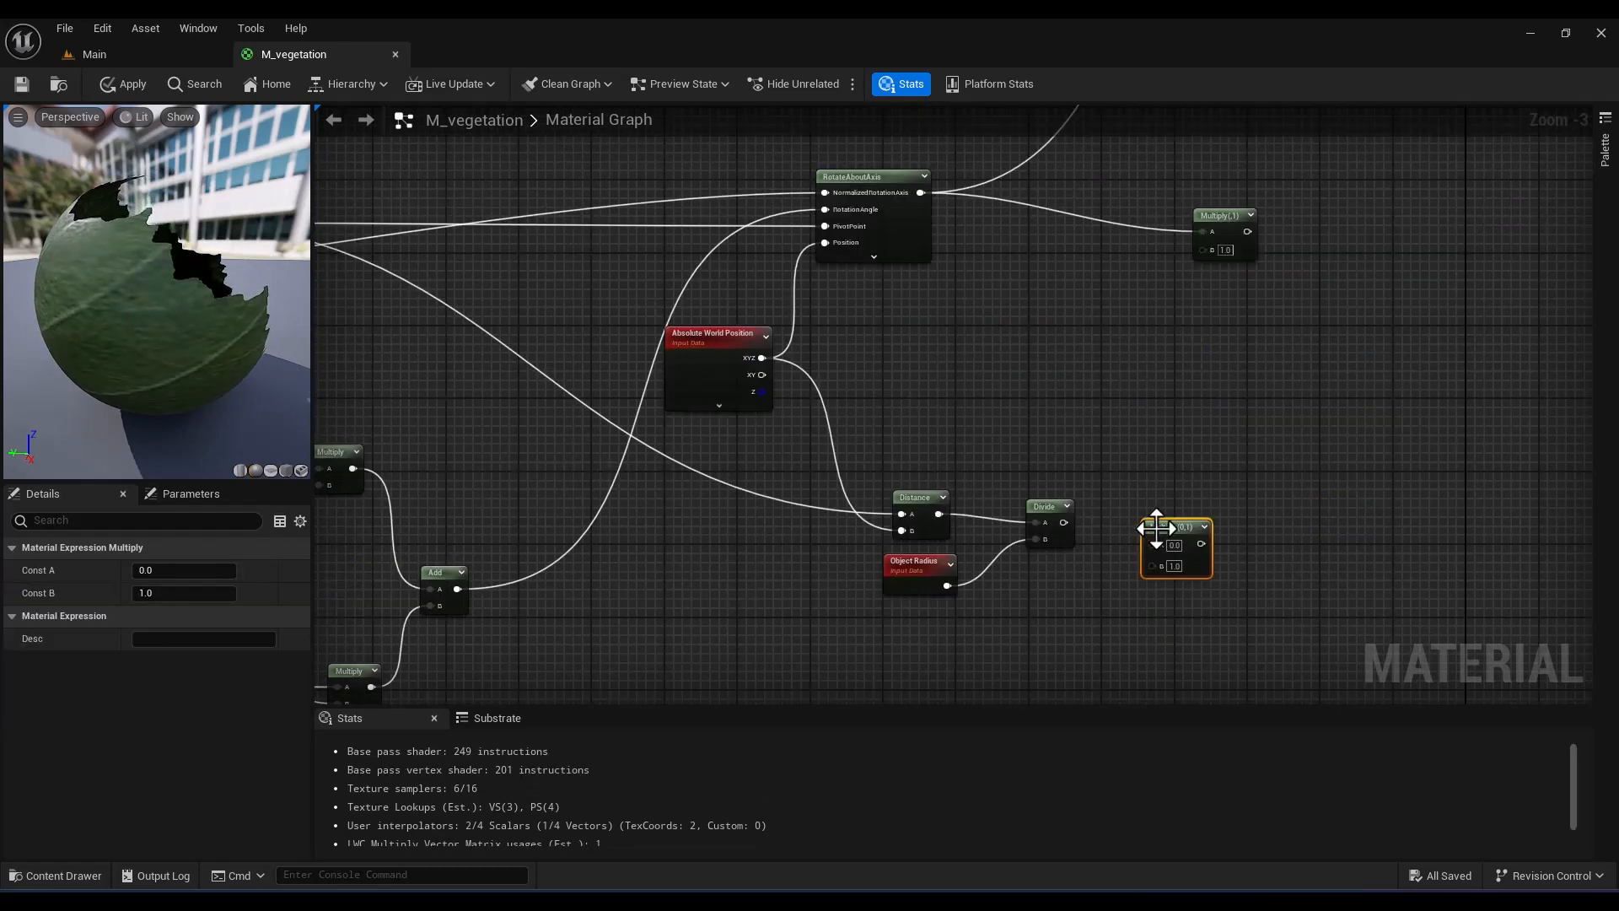
left_click_drag(1156, 528, 1109, 530)
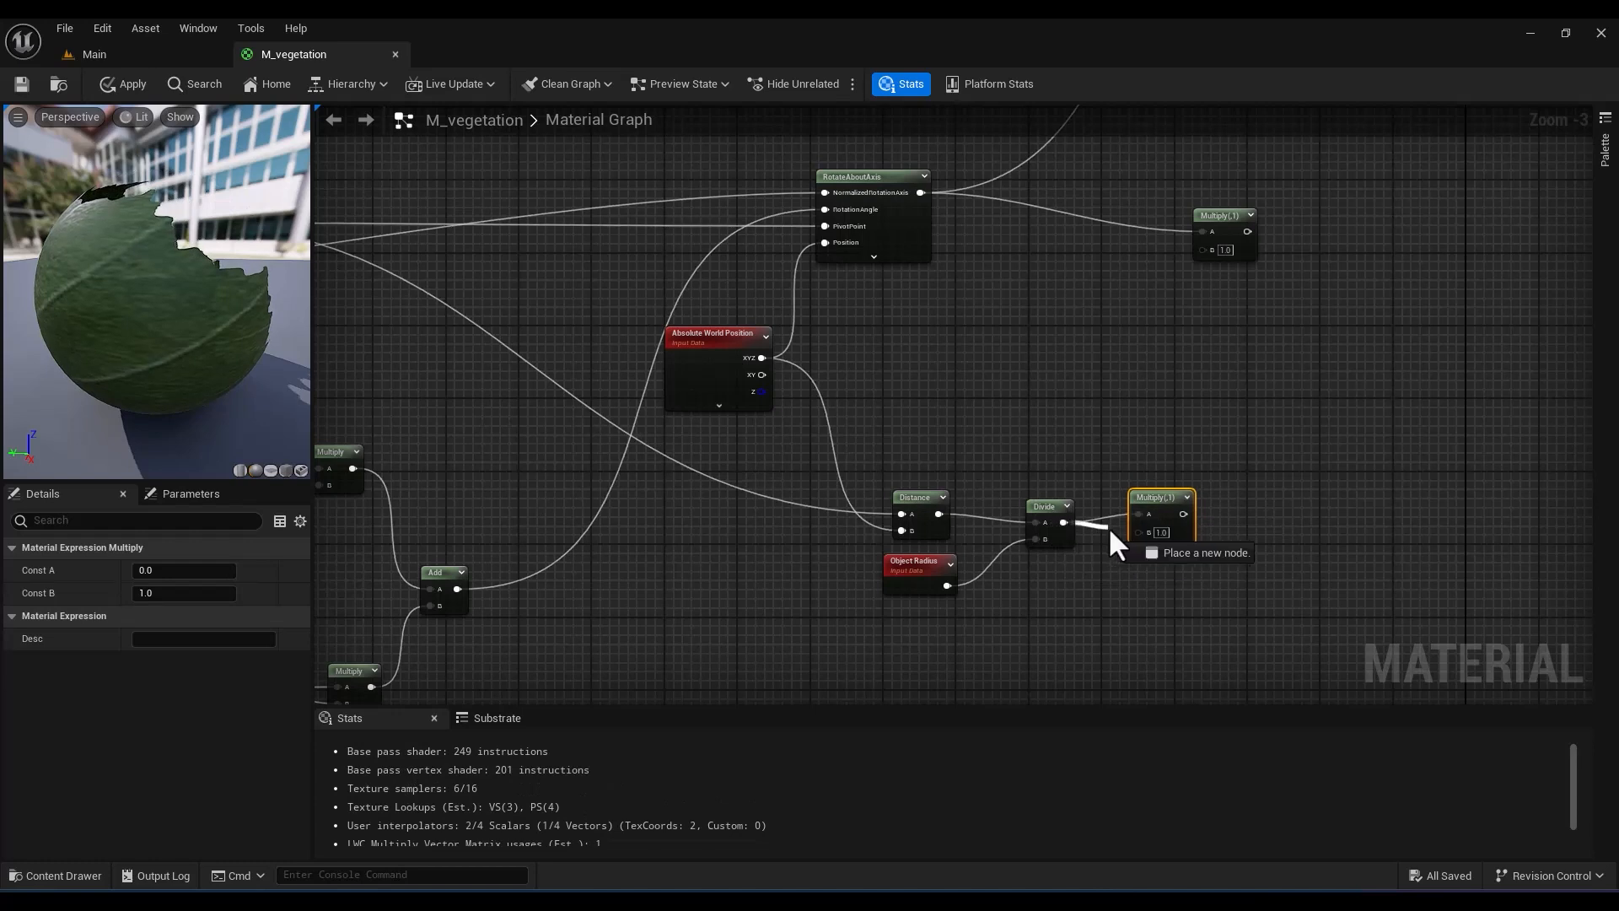
left_click_drag(1141, 529, 1142, 531)
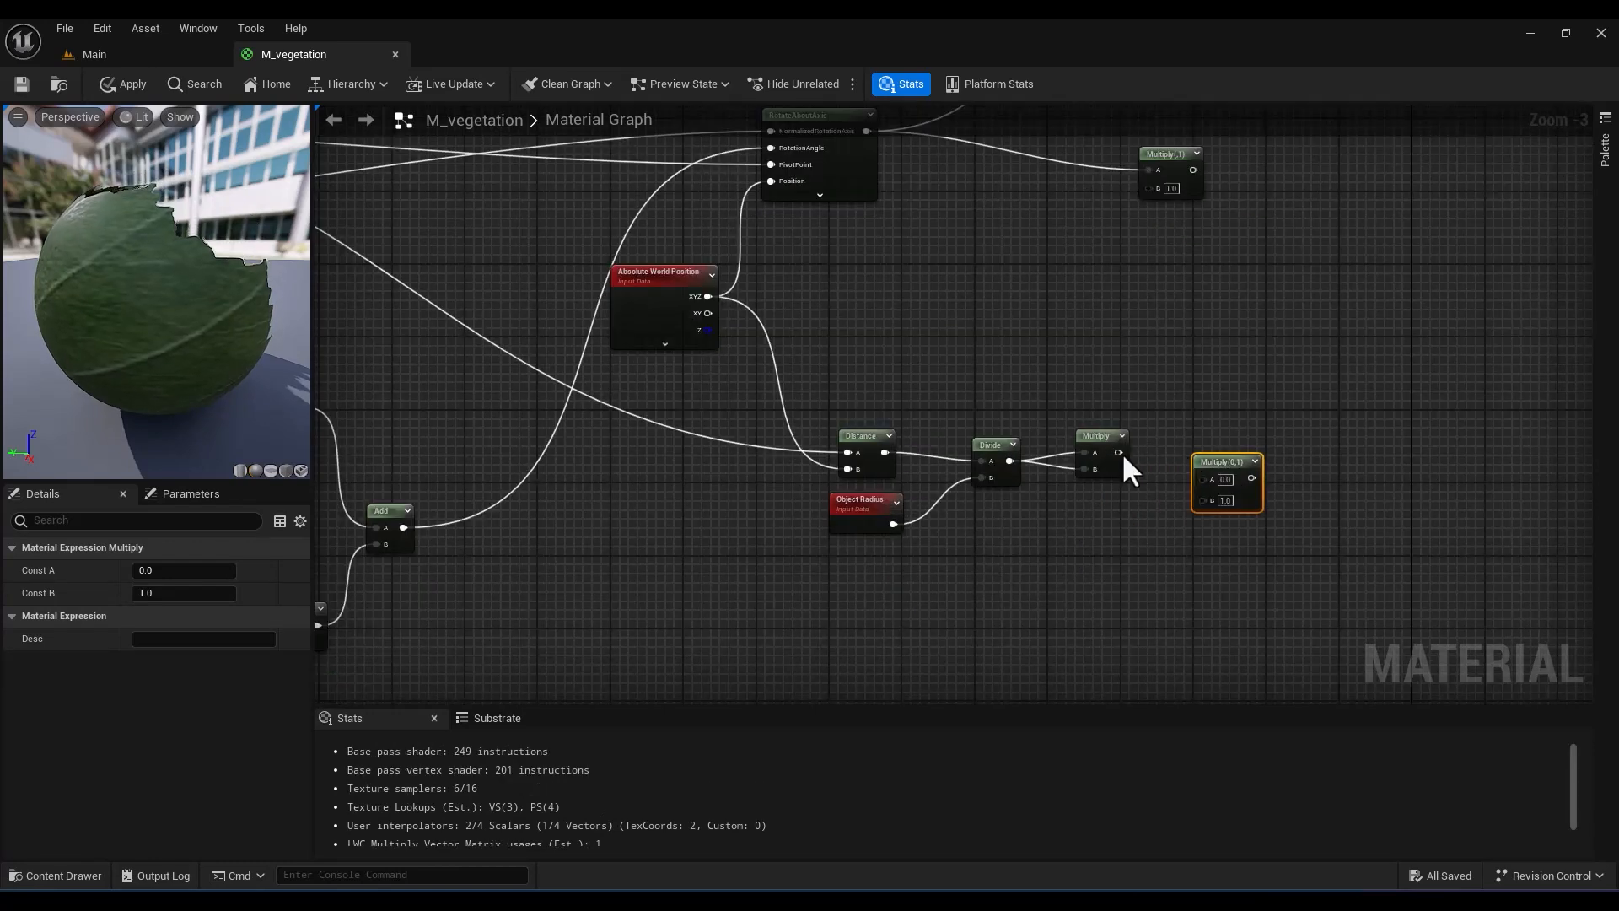
Multiply the squared distance ratio by a new scalar parameter named sway_controller with default 0.005
left_click_drag(1121, 452, 1200, 478)
left_click(1073, 552)
type("sway_controller")
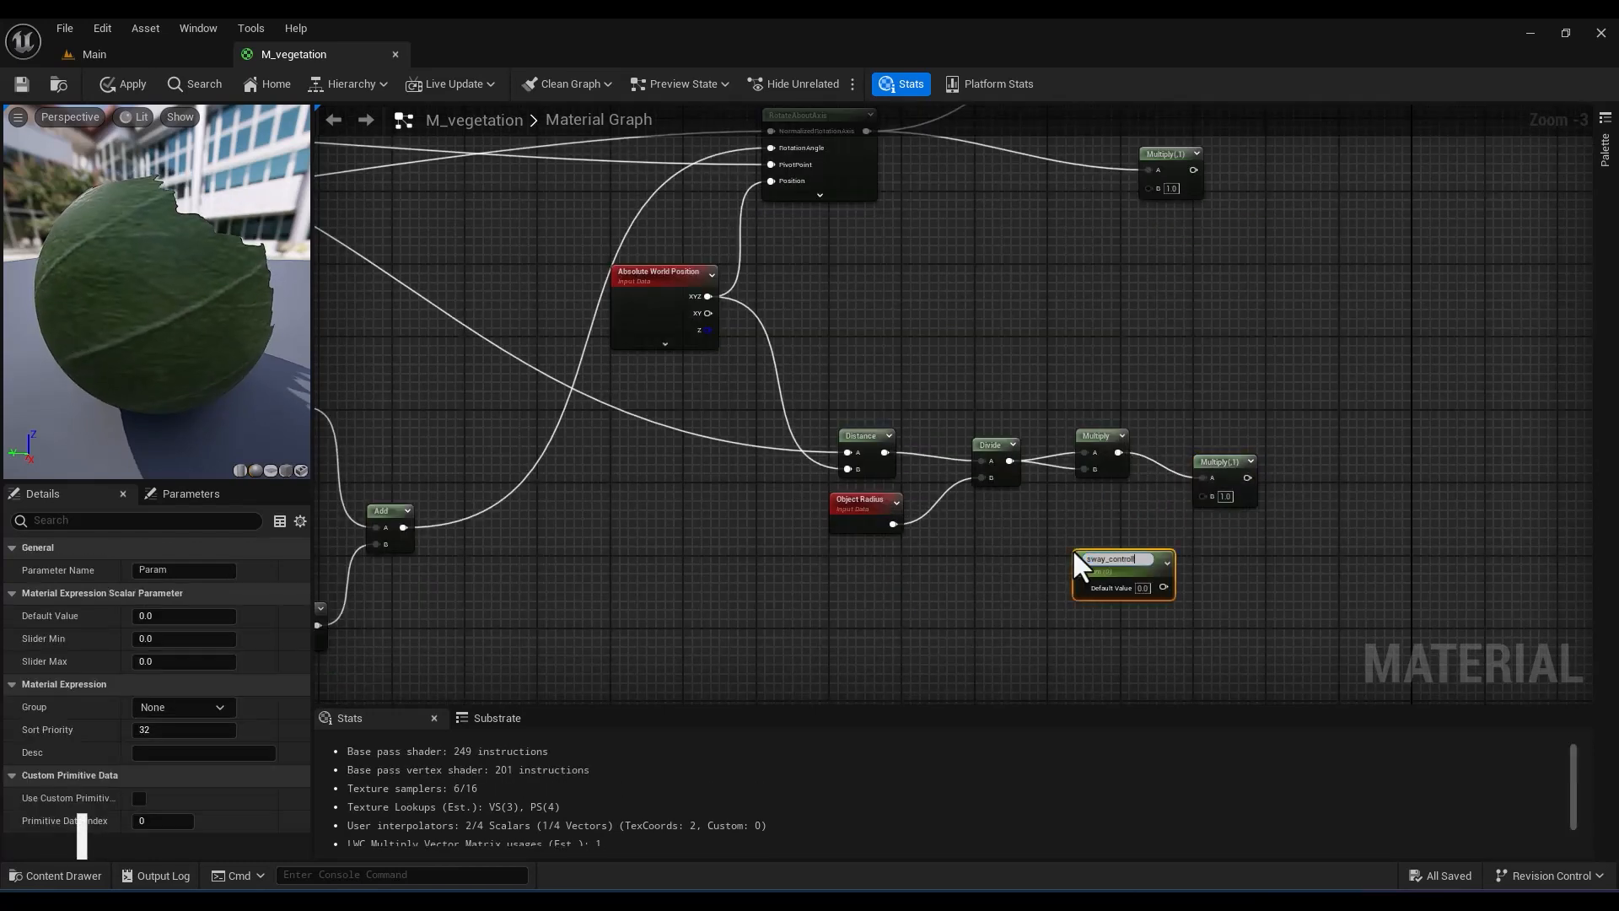
key("Return")
left_click(1142, 583)
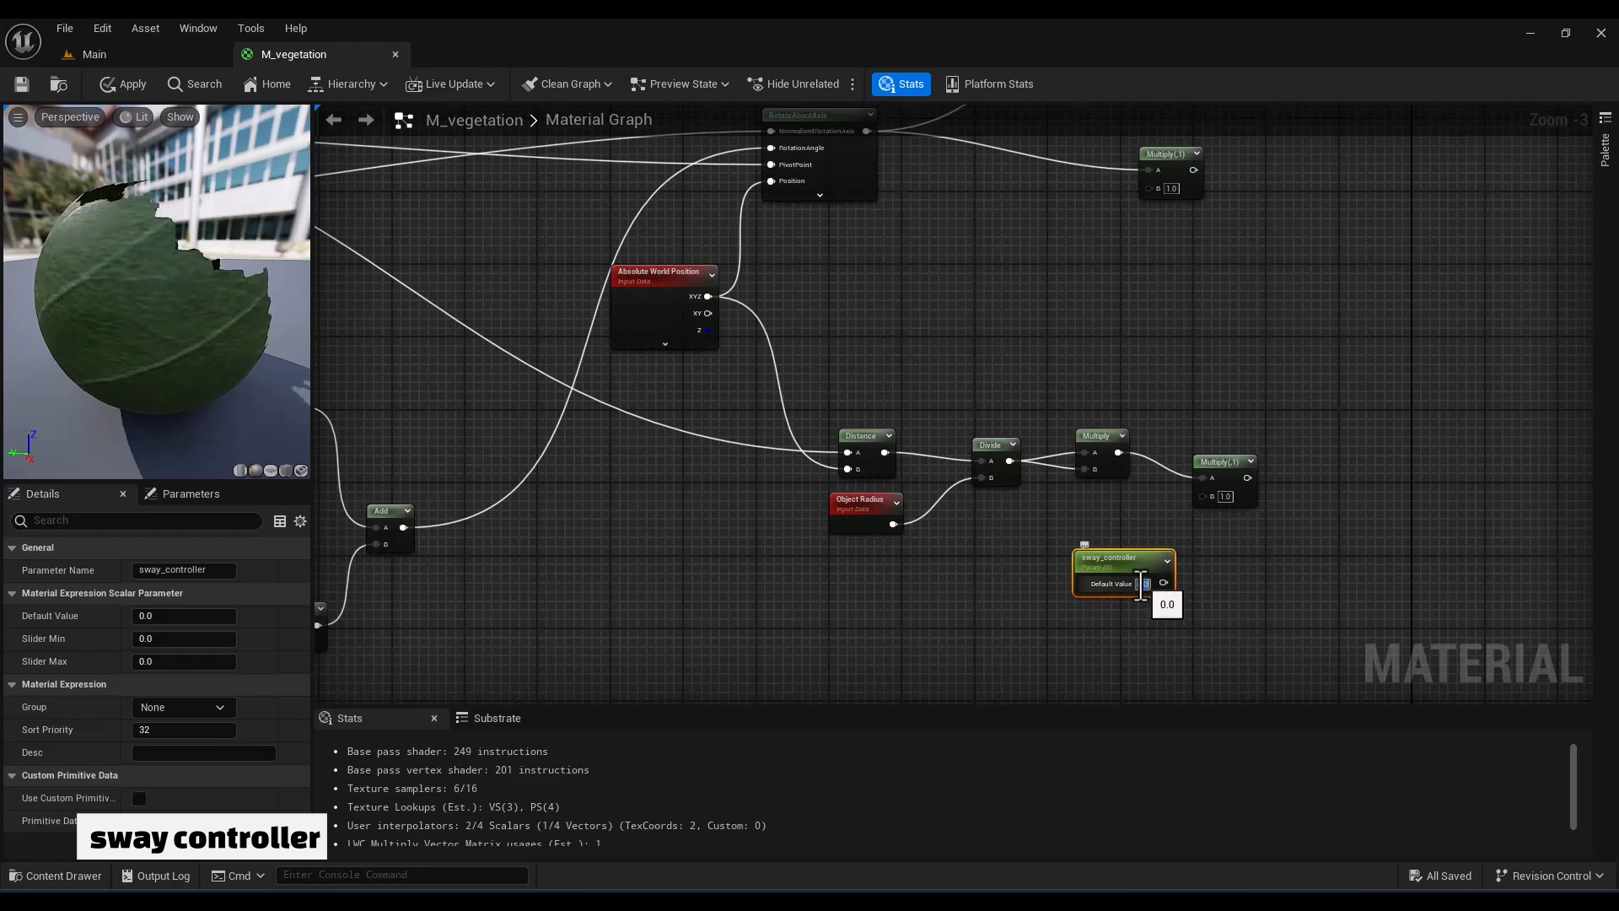
type("0.005")
left_click_drag(1172, 583, 1210, 499)
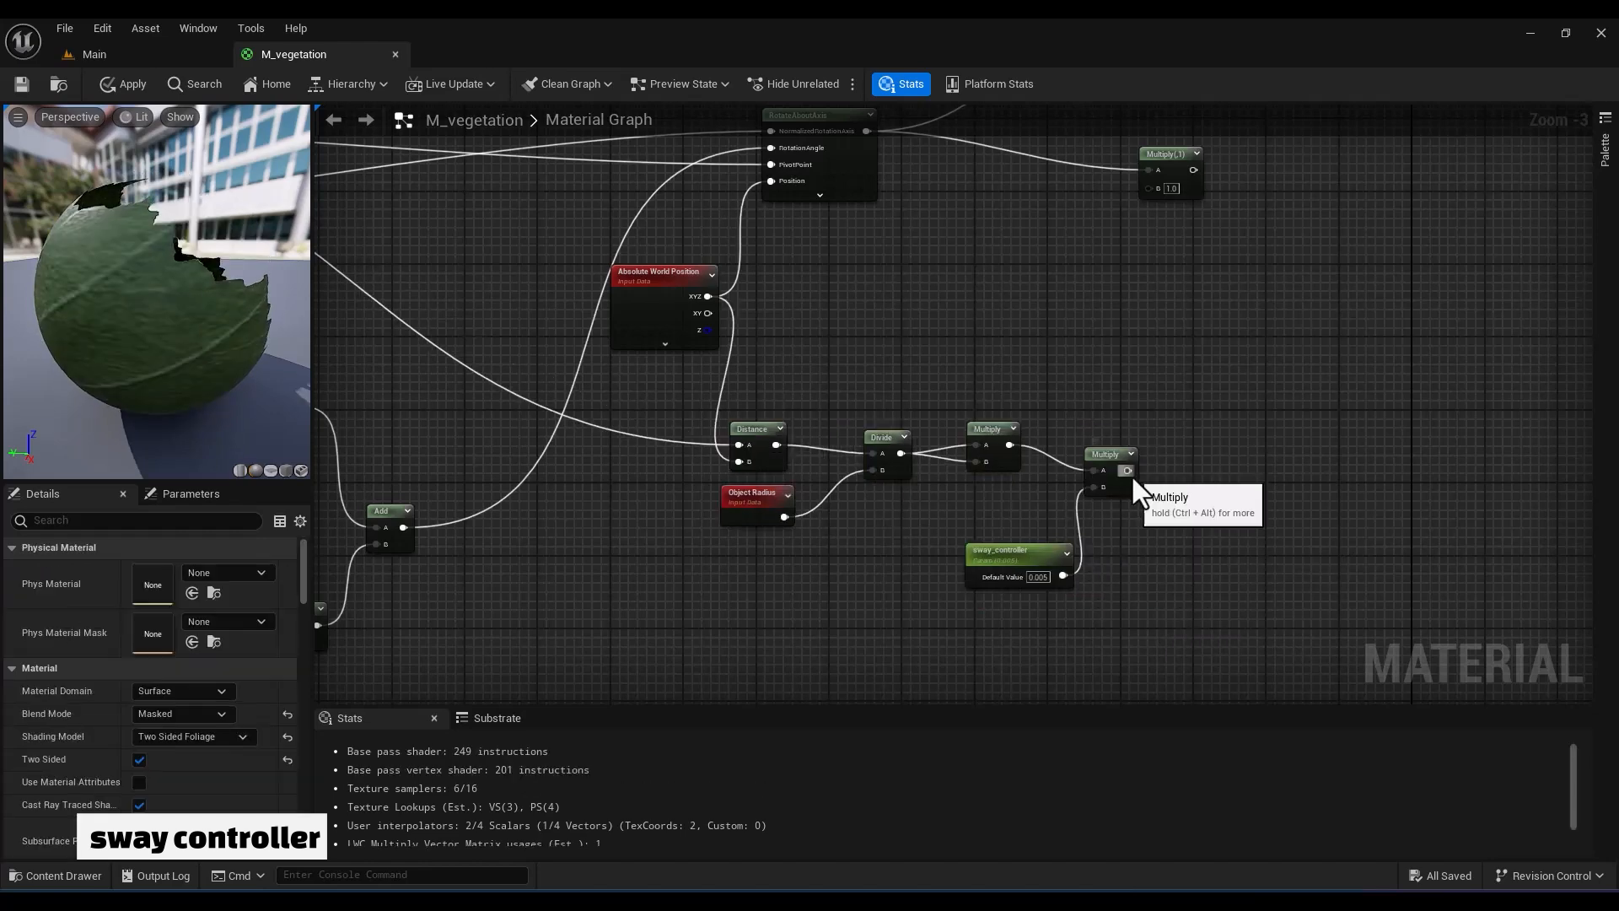
Multiply the RotateAboutAxis result by the sway_controller product, connect it to World Position Offset, and switch to the Main level
left_click_drag(1127, 470, 1156, 189)
right_click_drag(1158, 260, 1174, 726)
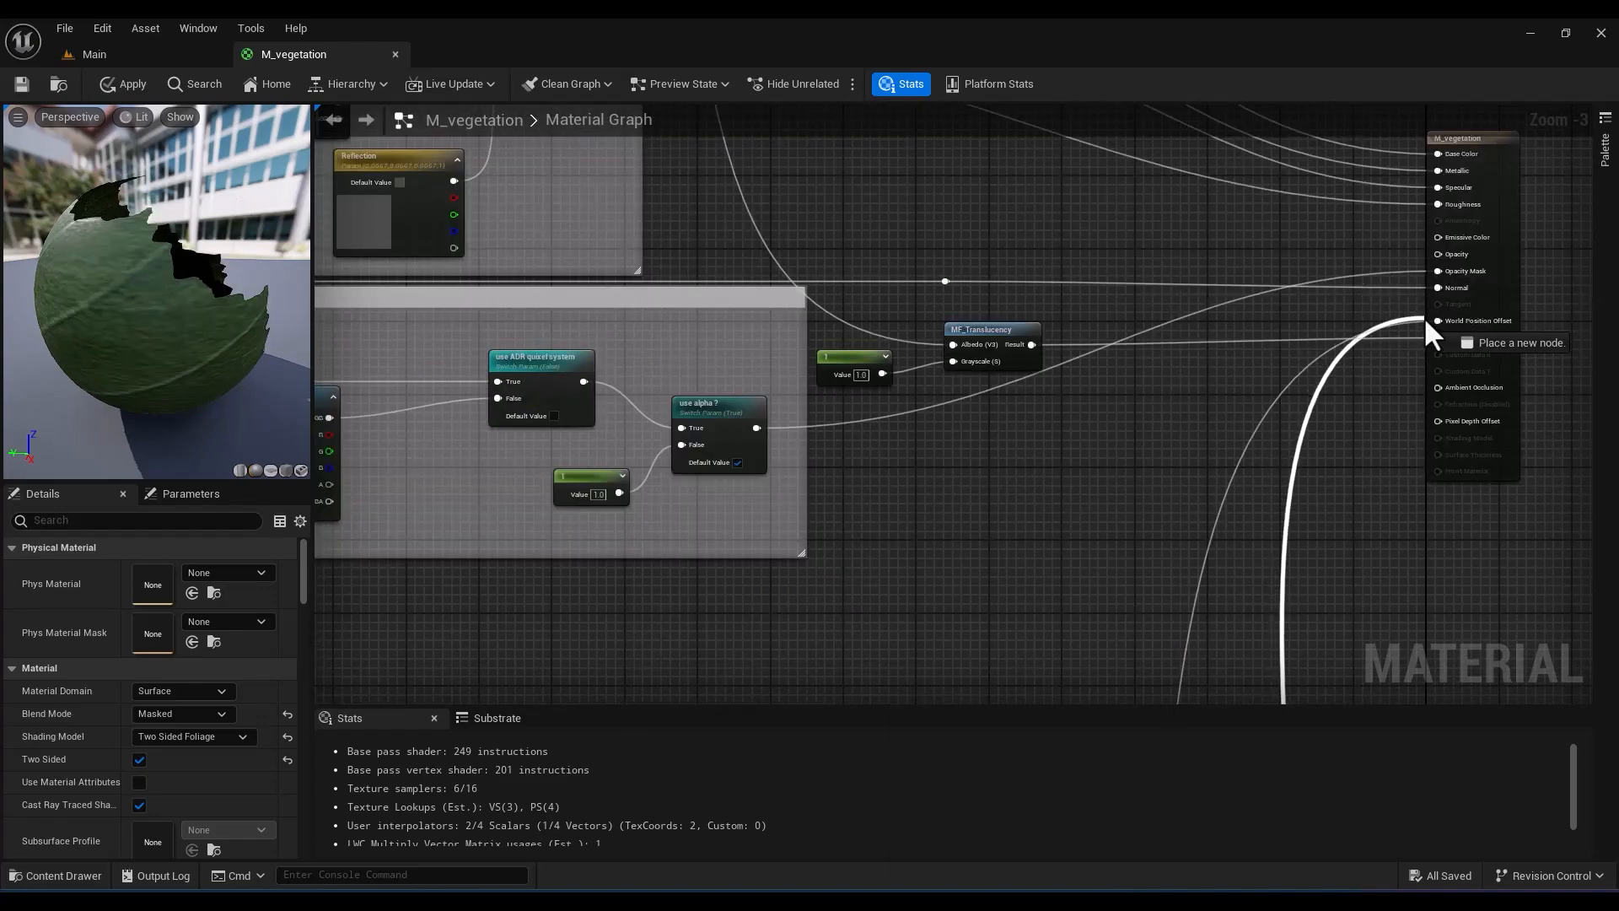
left_click_drag(1424, 317, 1438, 320)
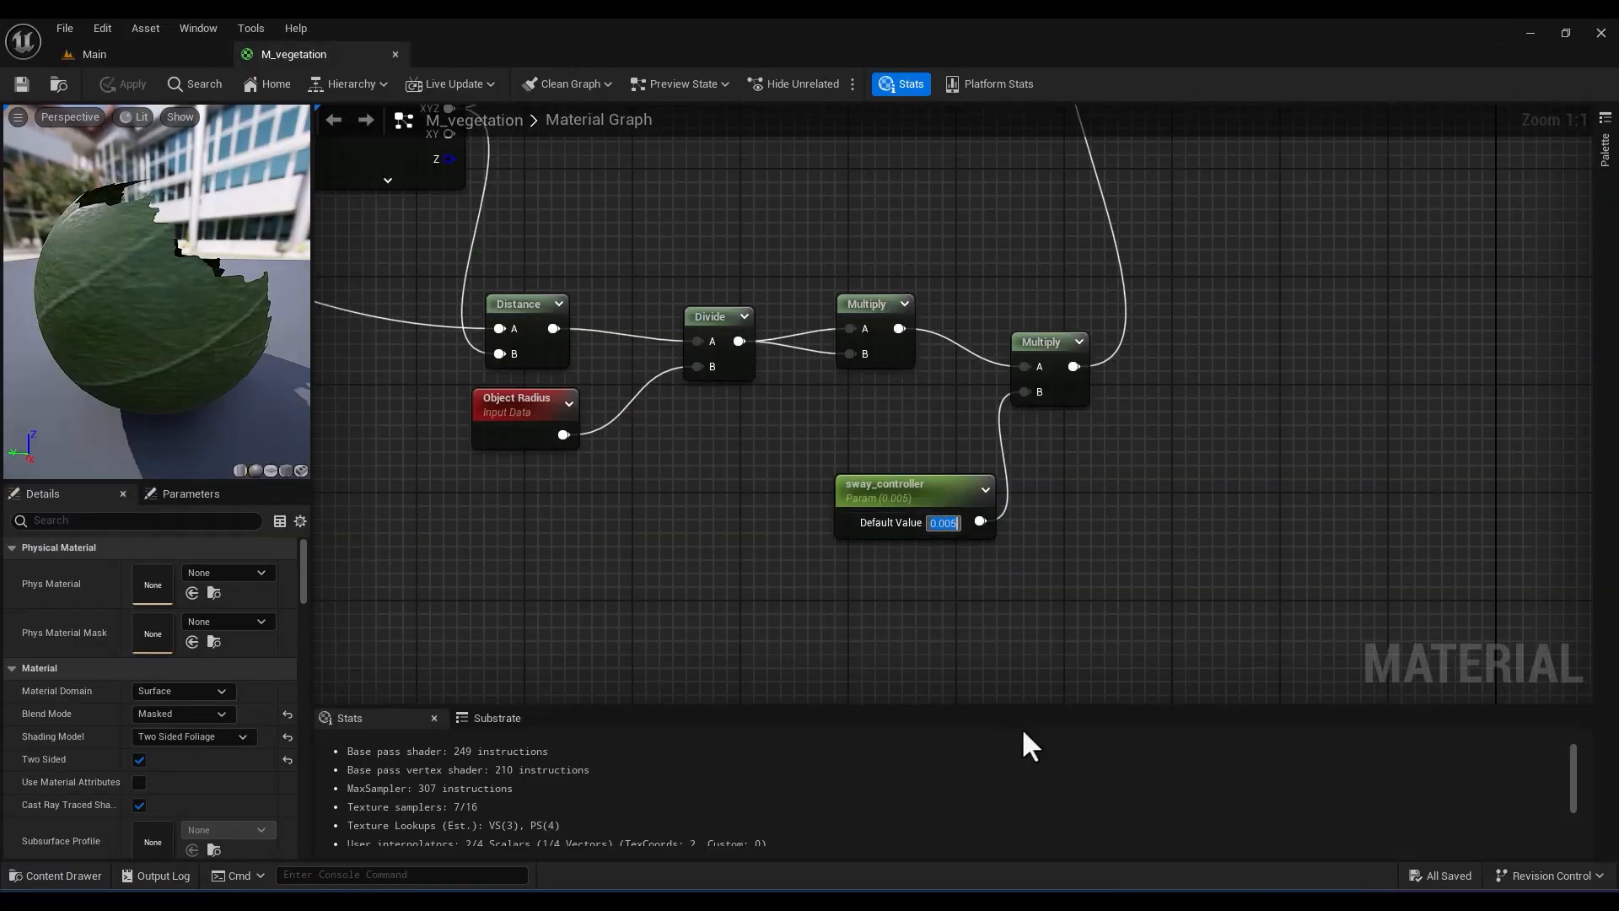
left_click(94, 54)
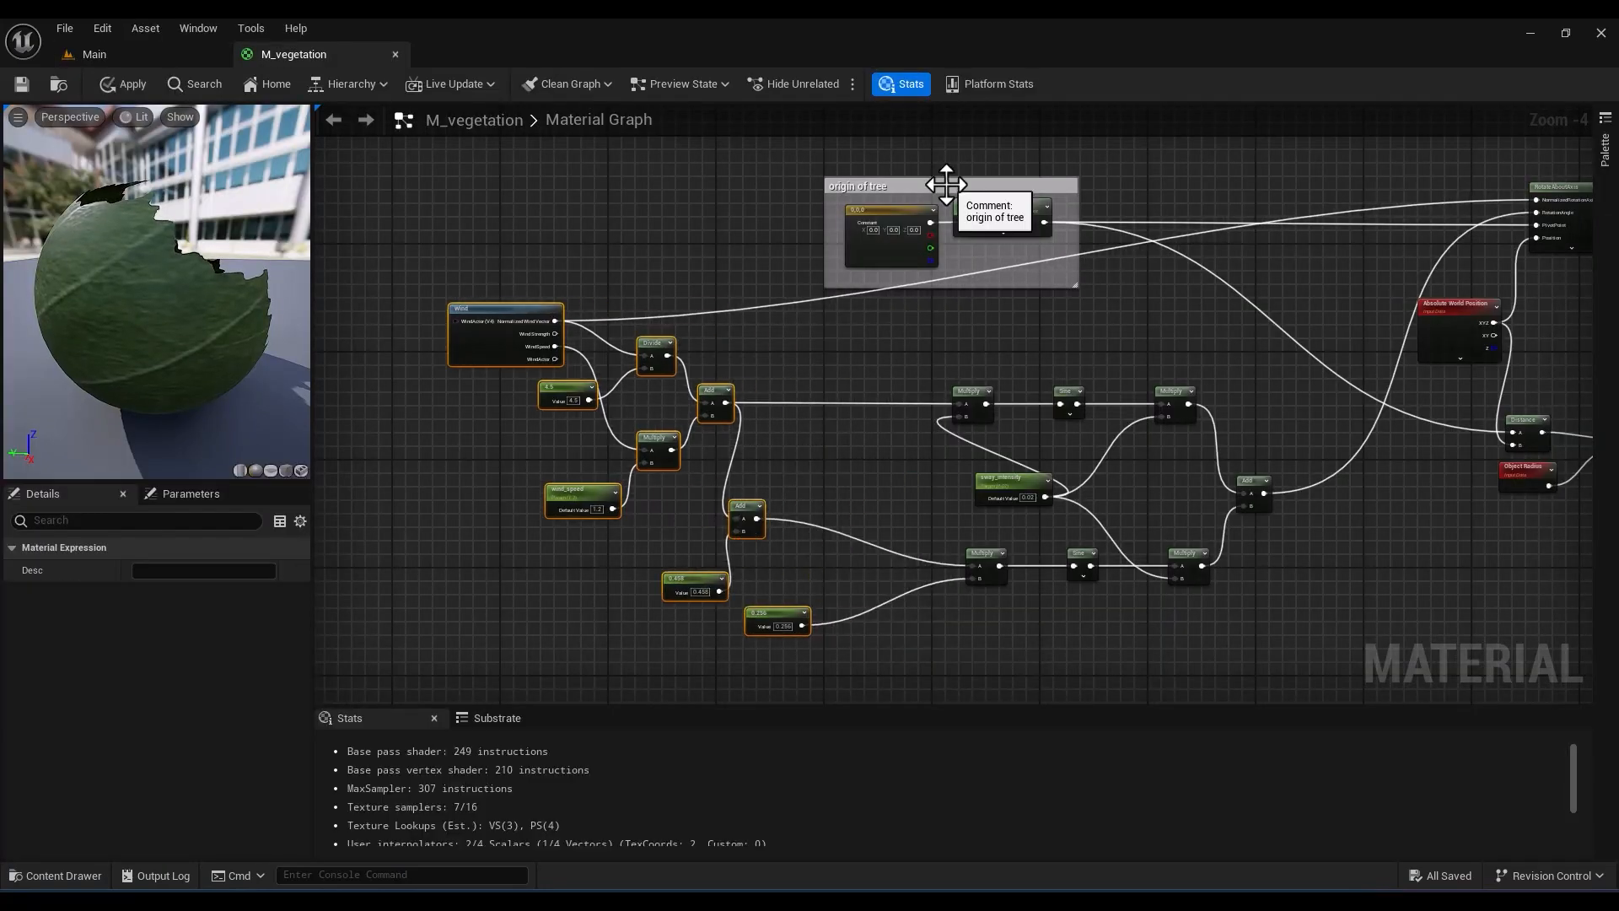
Tidy the sway graph by adding reroute points to the sway_intensity, tree origin and wind direction wires
scroll(939, 413, "up", 3)
double_click(933, 402)
left_click_drag(932, 403, 1178, 582)
right_click_drag(864, 484, 1146, 484)
scroll(985, 429, "down", 2)
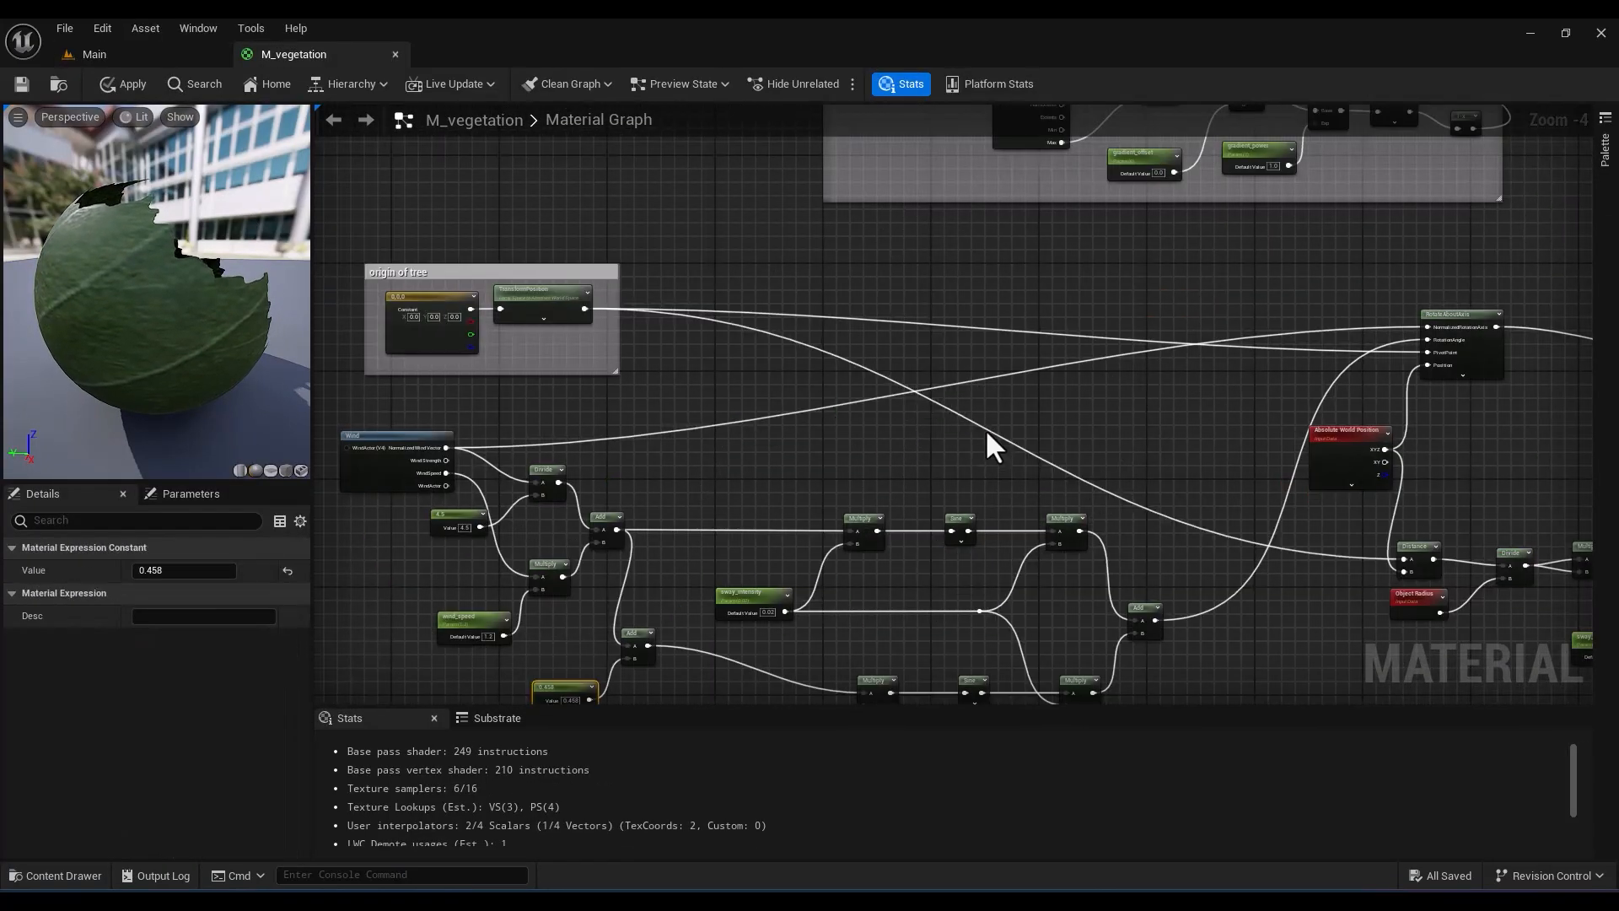
double_click(985, 428)
left_click_drag(985, 428, 841, 484)
double_click(1159, 525)
left_click_drag(1159, 524, 1203, 485)
double_click(988, 363)
left_click_drag(988, 363, 988, 314)
Align the final Multiply node with the output of RotateAboutAxis
right_click_drag(1382, 354, 932, 265)
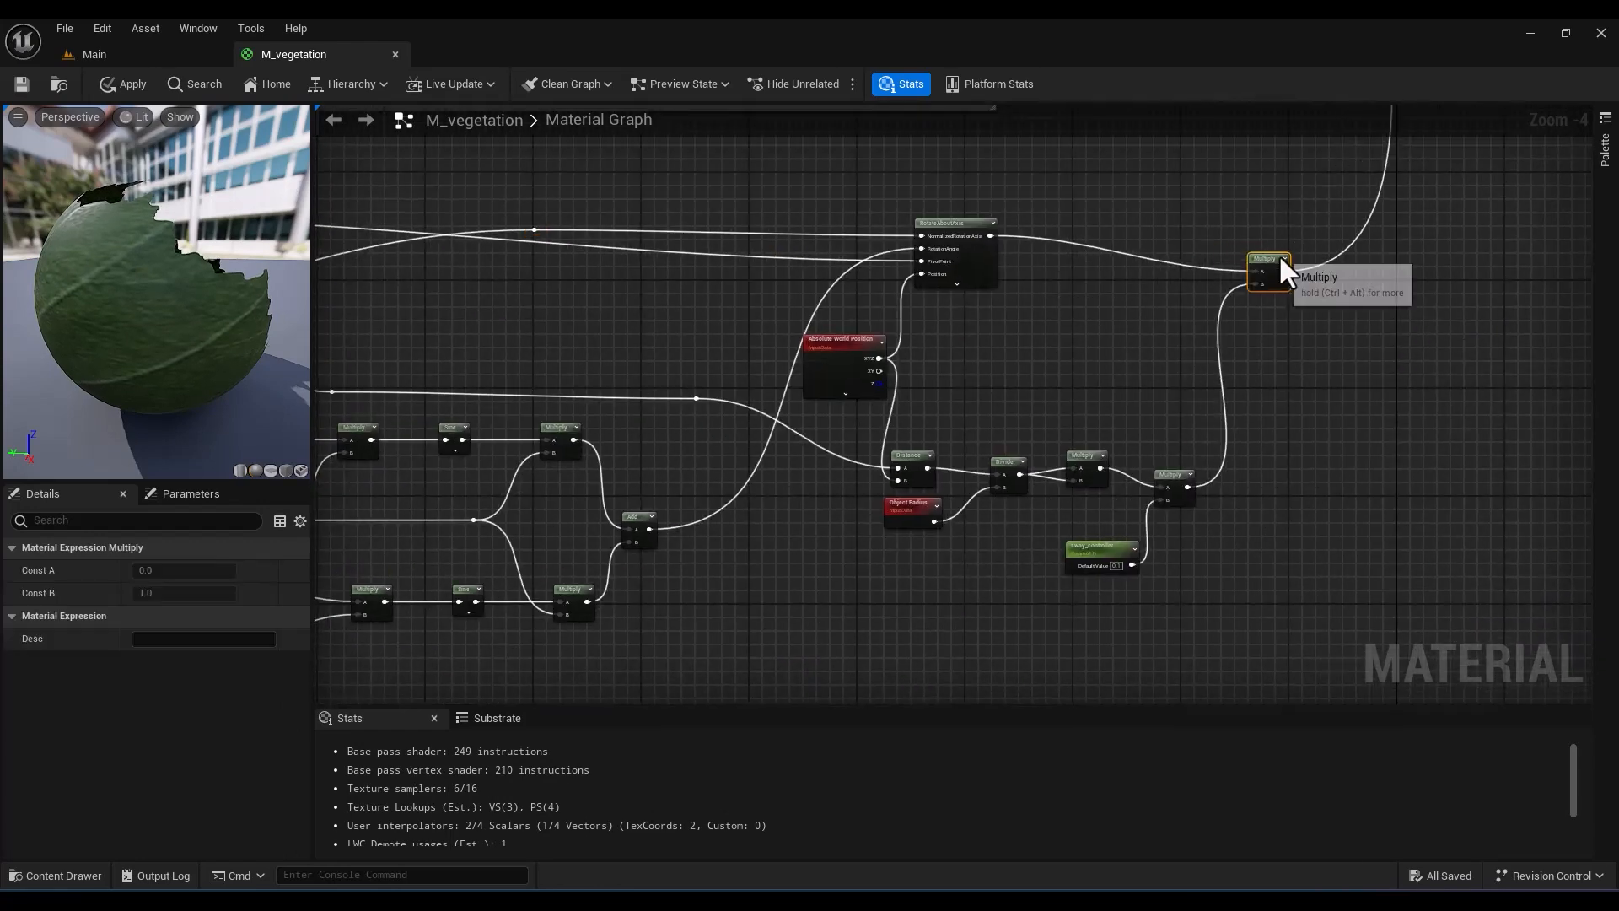
left_click_drag(1278, 255, 1278, 212)
scroll(1434, 371, "down", 3)
left_click_drag(726, 297, 1457, 548)
left_click_drag(1457, 548, 1457, 548)
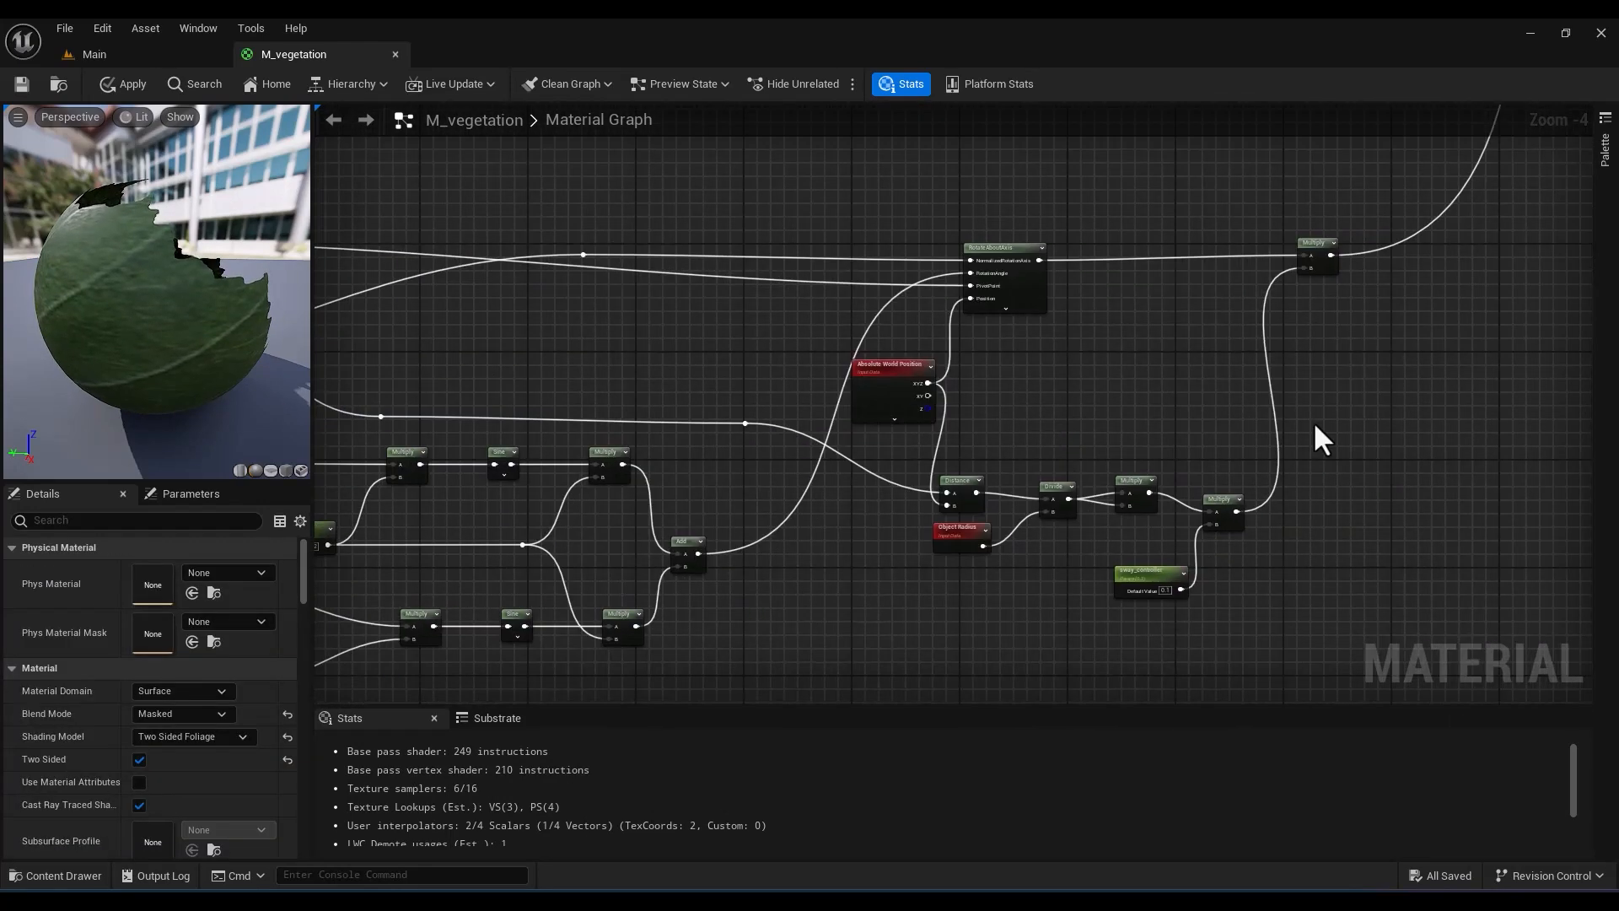
Create a StaticSwitchParameter named enable Sway and place it beside the final Multiply node
right_click_drag(1313, 421, 1142, 473)
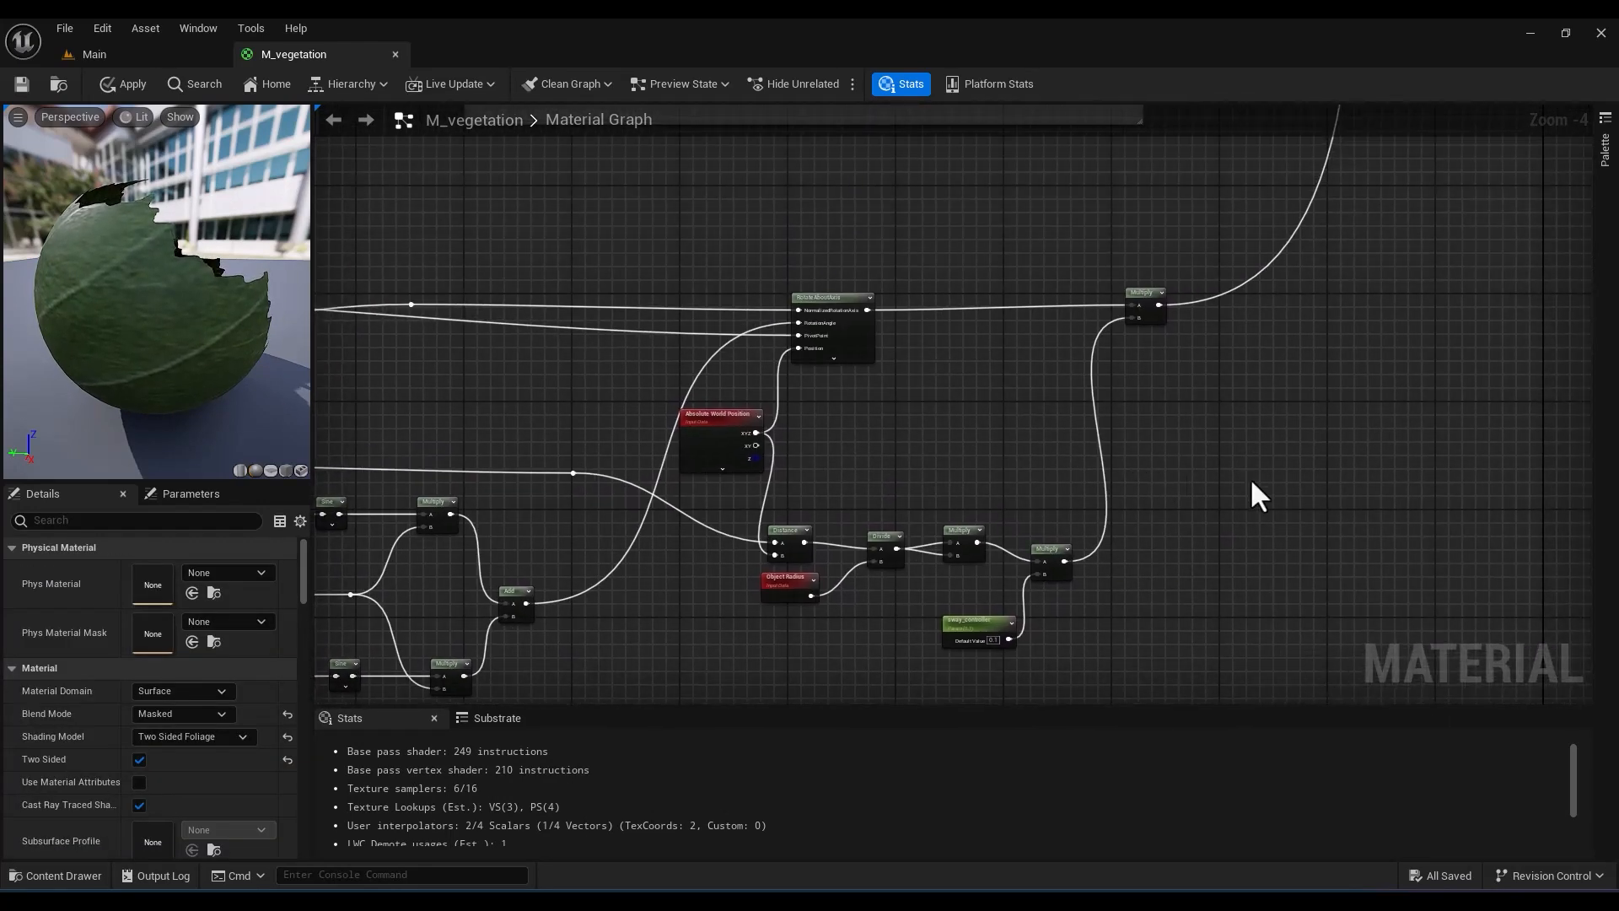
right_click(1267, 343)
type("switch")
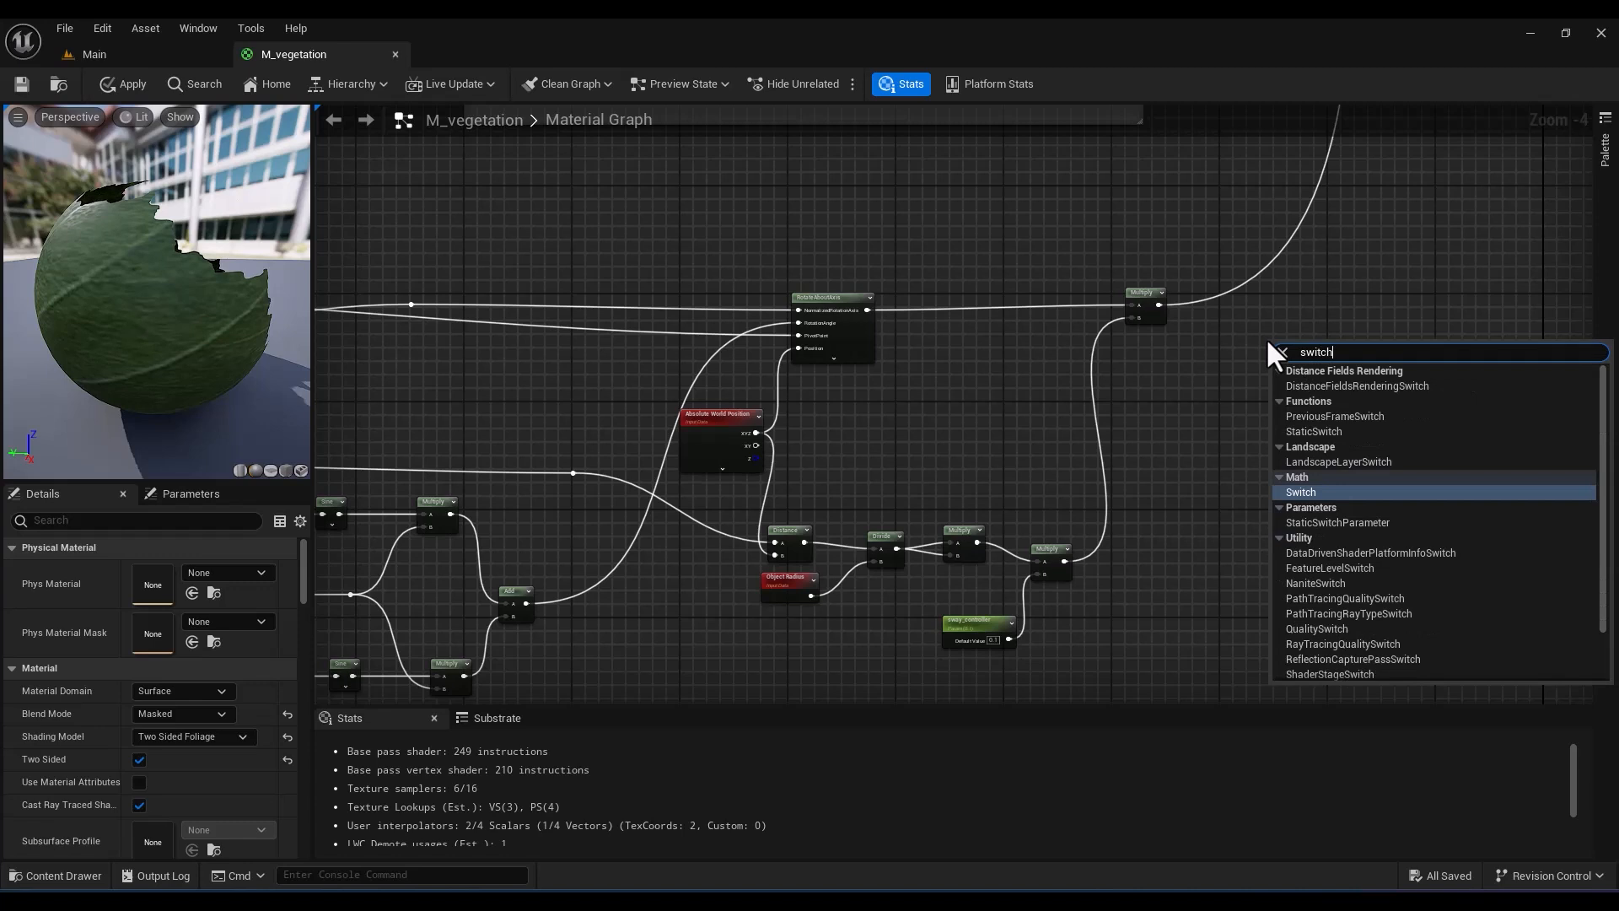
left_click(1351, 521)
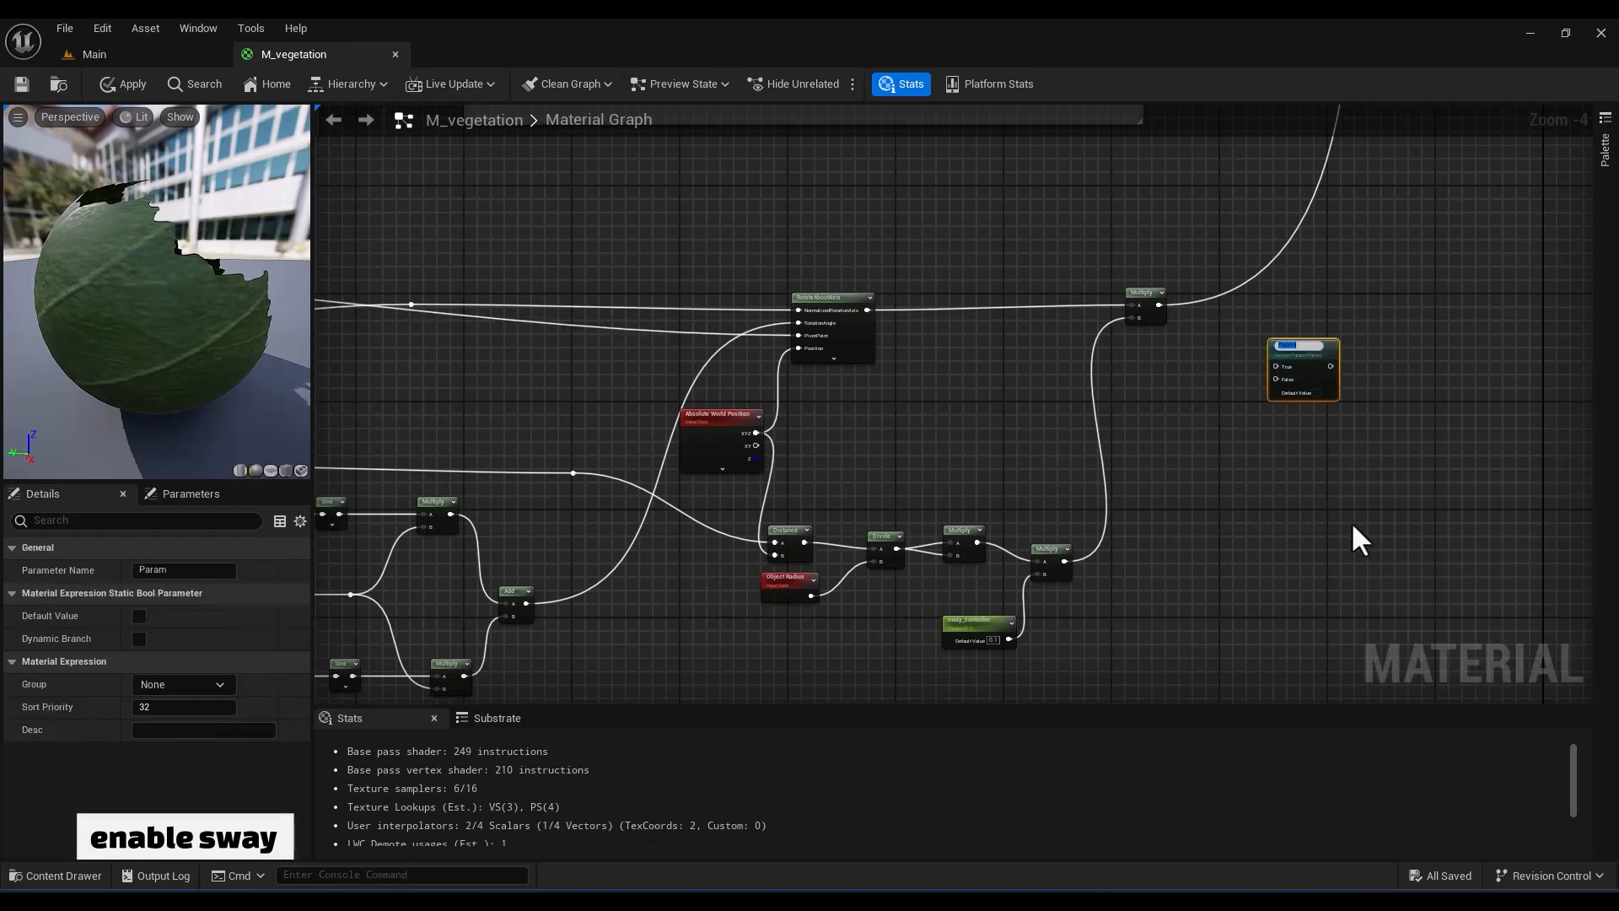
type("enable Sway")
key("Return")
scroll(1344, 343, "up", 4)
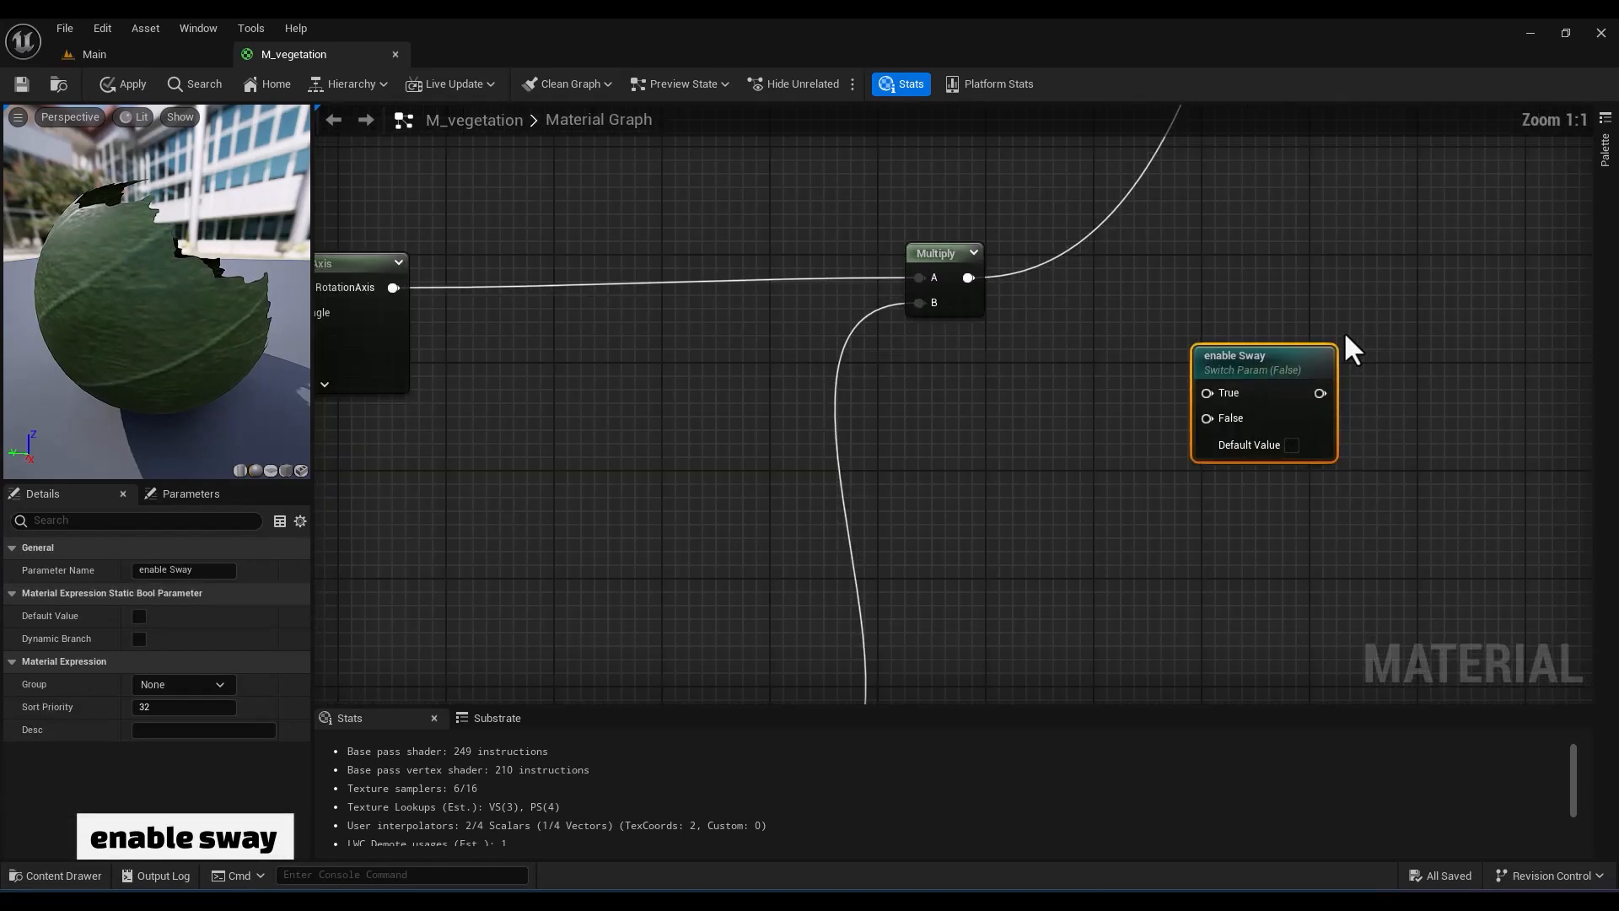
left_click_drag(1284, 360, 1280, 261)
Connect the final Multiply to the True input of enable Sway and a constant 0 to its False input
right_click_drag(1180, 278, 1191, 491)
left_click_drag(978, 490, 1213, 502)
key("1")
left_click(1058, 578)
left_click_drag(1157, 614, 1223, 526)
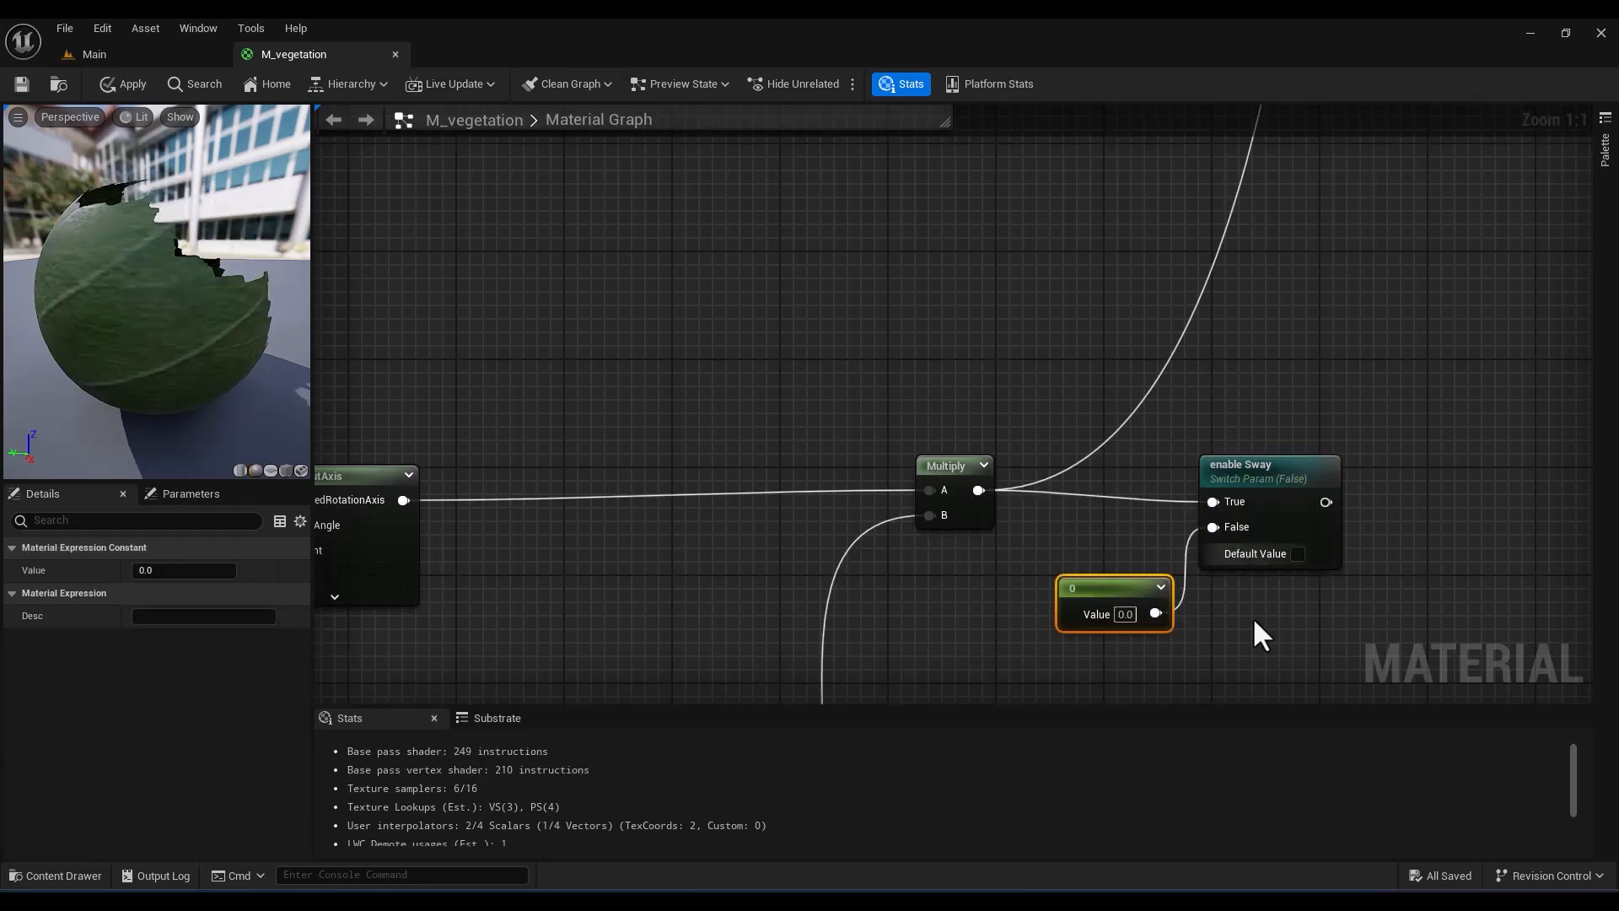
left_click_drag(1098, 588, 1077, 573)
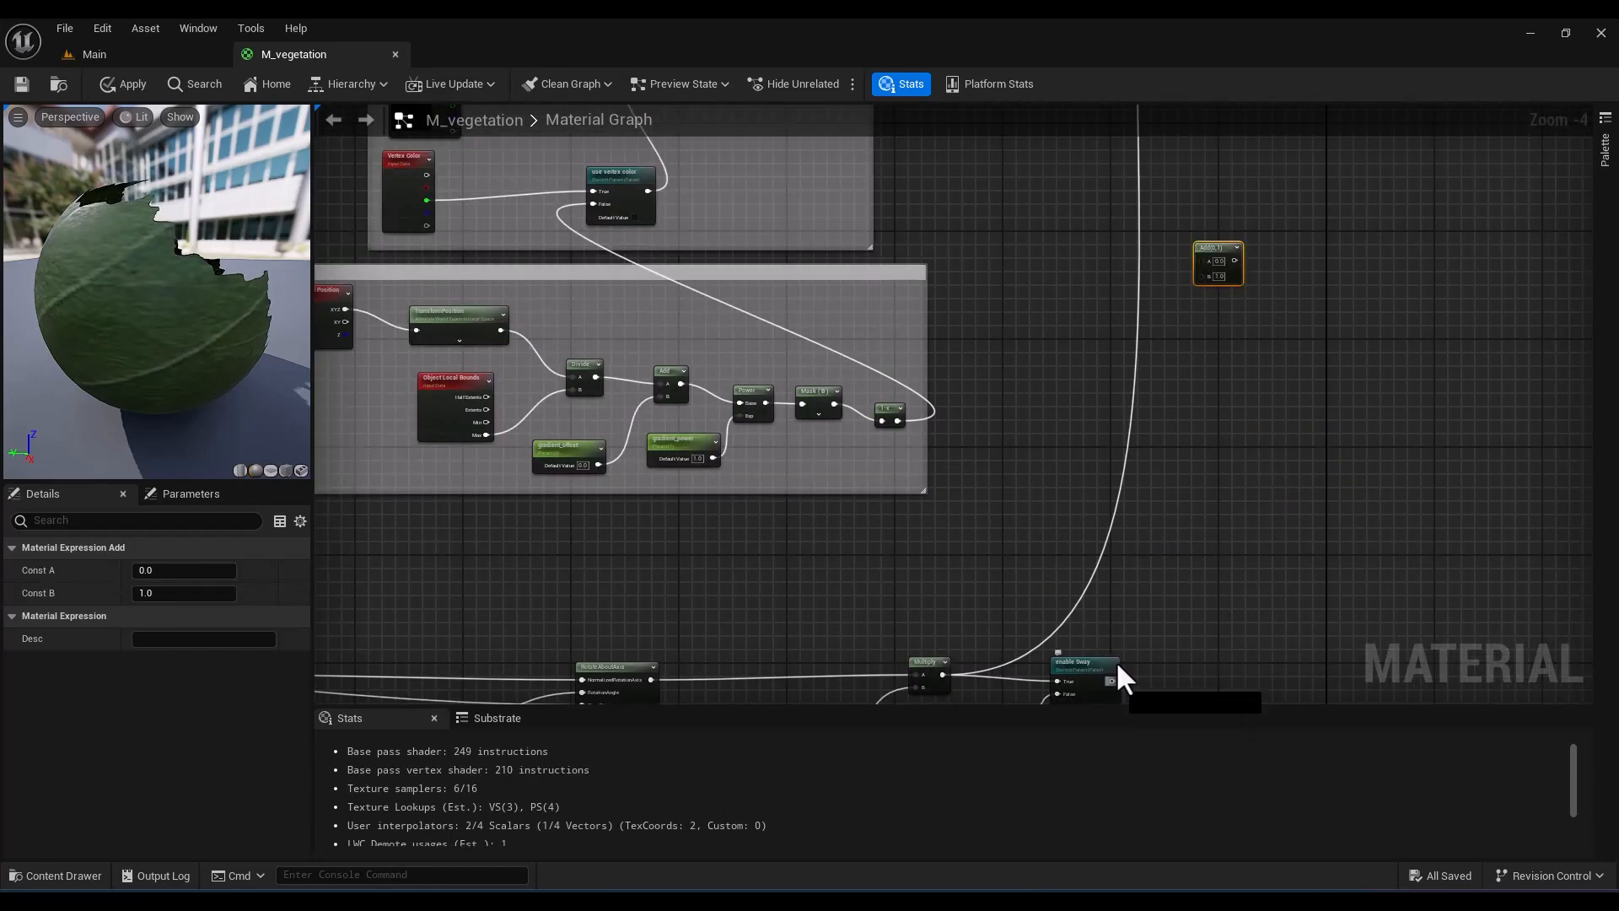
Sum the enable grass and enable Sway switch outputs in a new Add node feeding World Position Offset
left_click_drag(1116, 675, 1201, 276)
right_click_drag(1128, 266, 1082, 496)
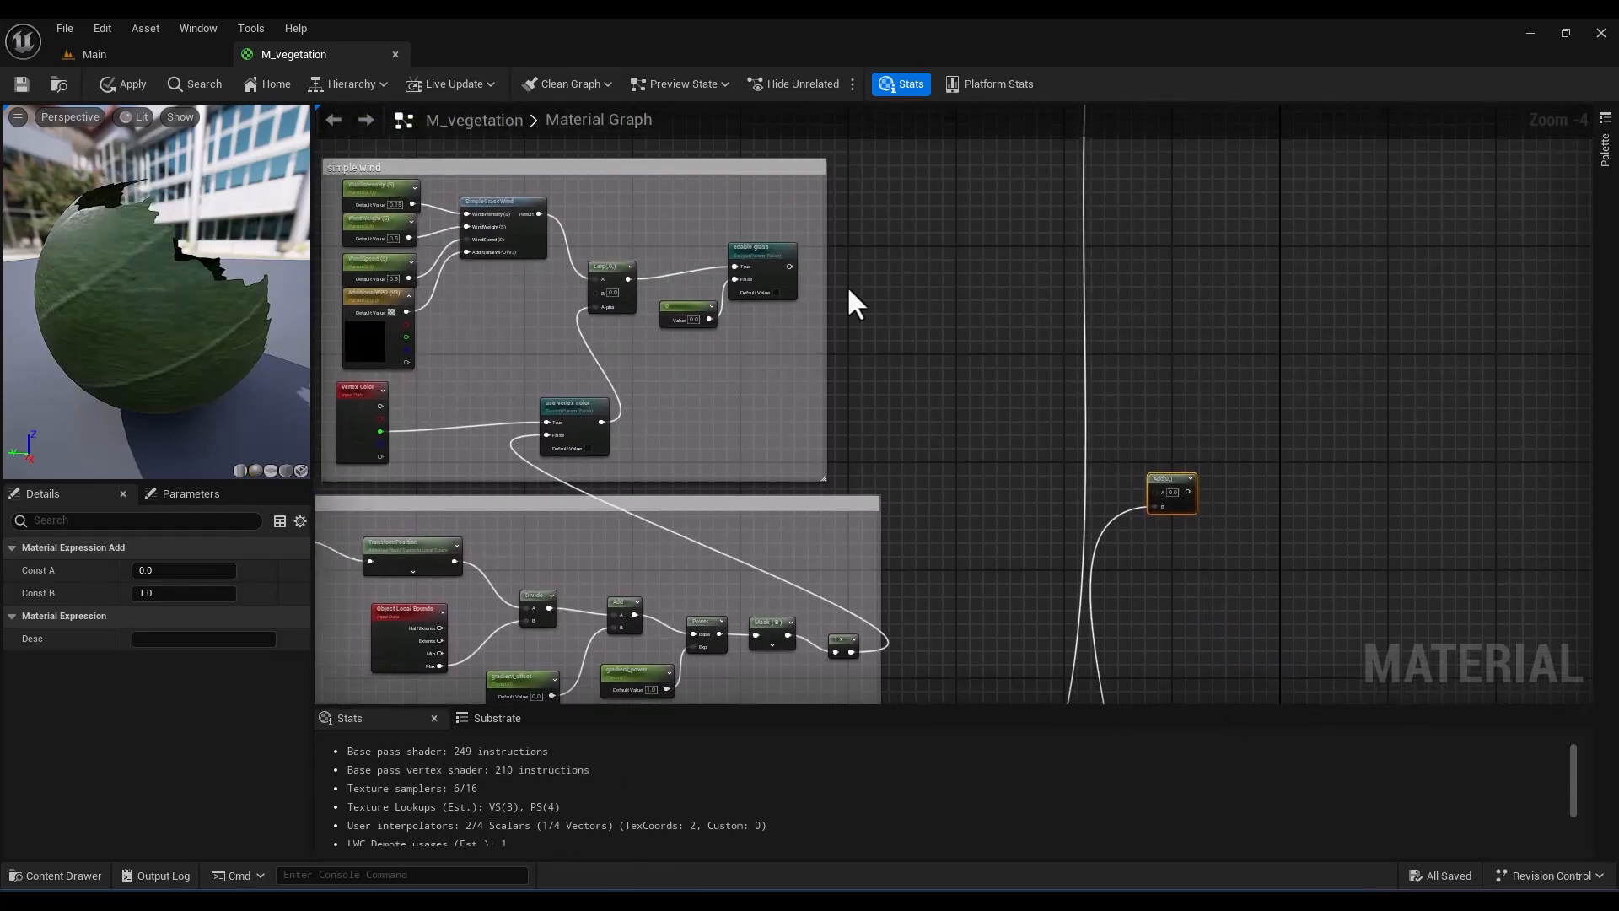
left_click_drag(789, 267, 1292, 328)
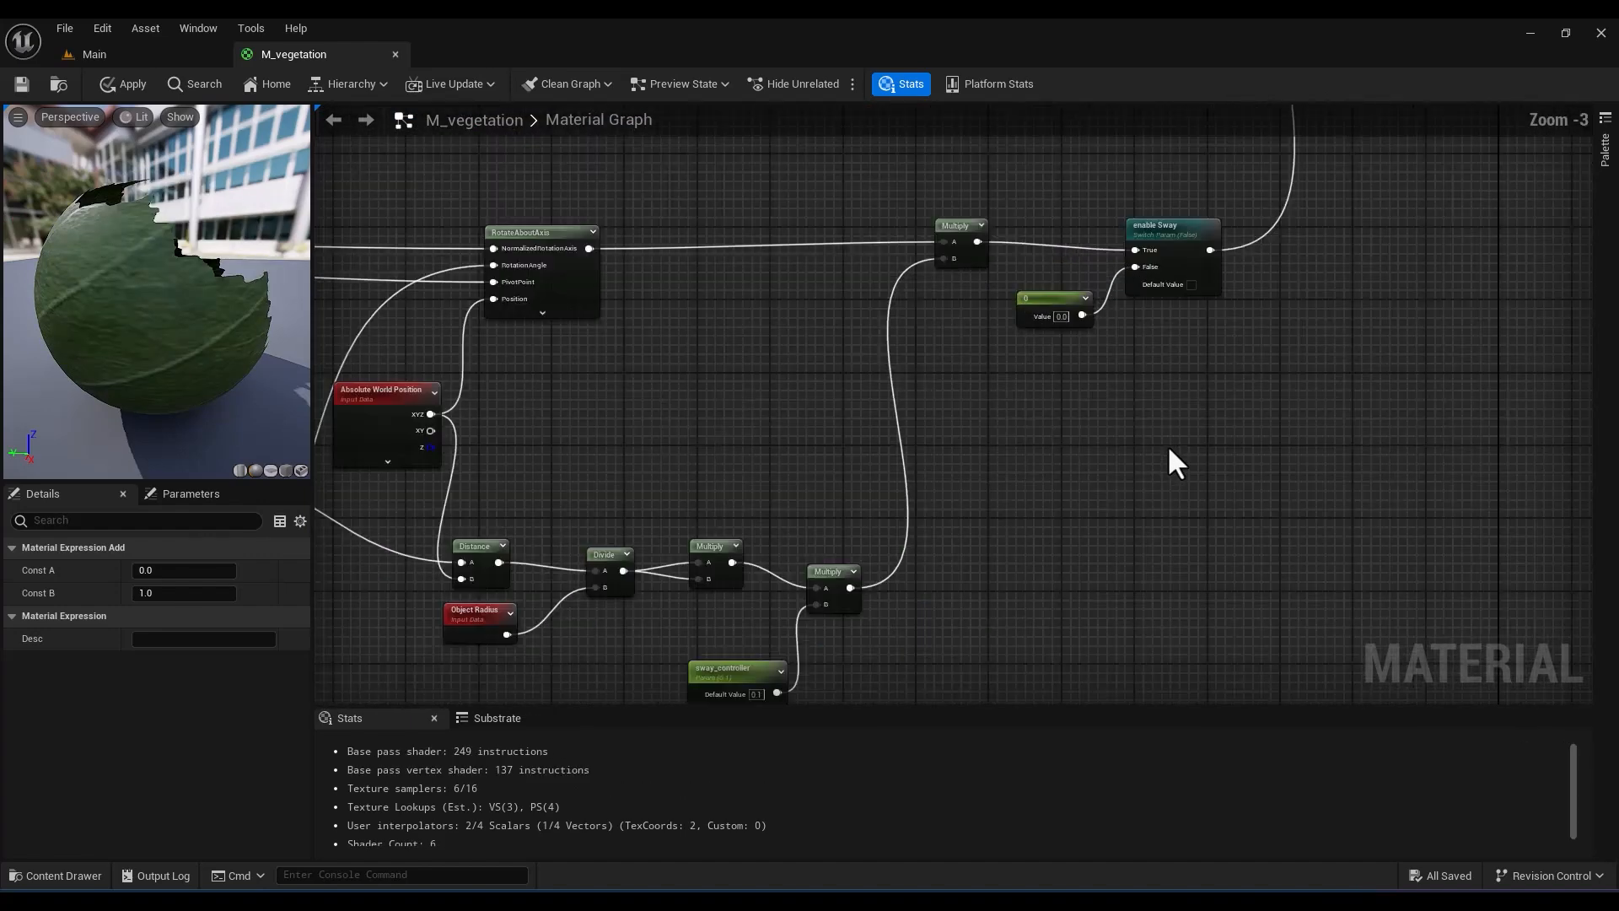
Assign the enable Sway switch and the sway_controller parameter to a group named sway
left_click(1167, 226)
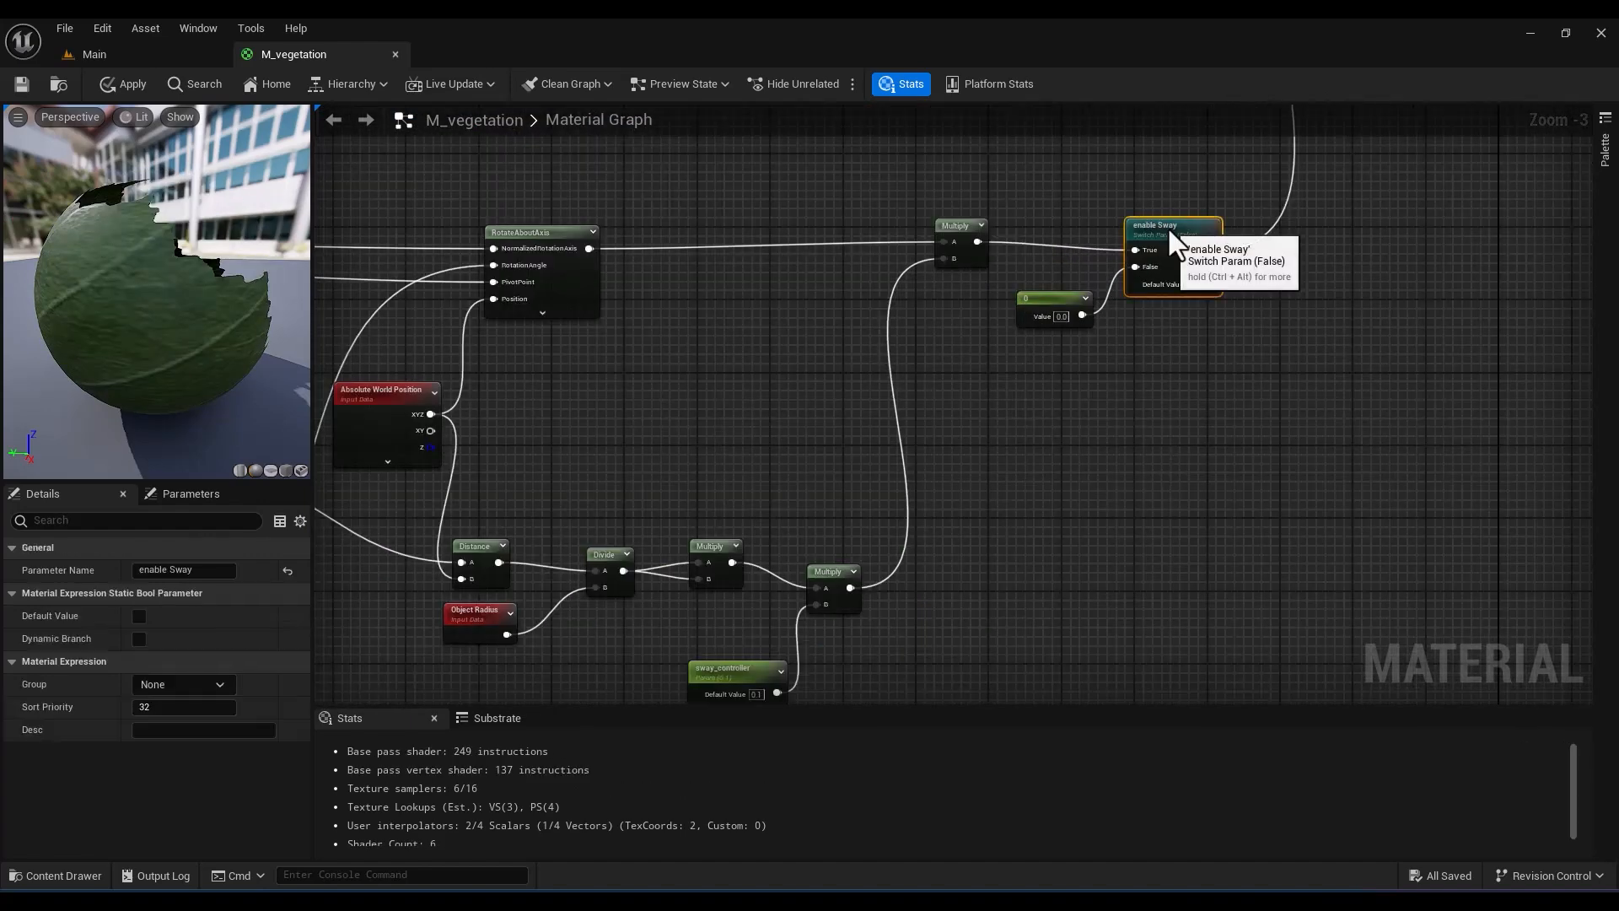
left_click(177, 684)
type("sway")
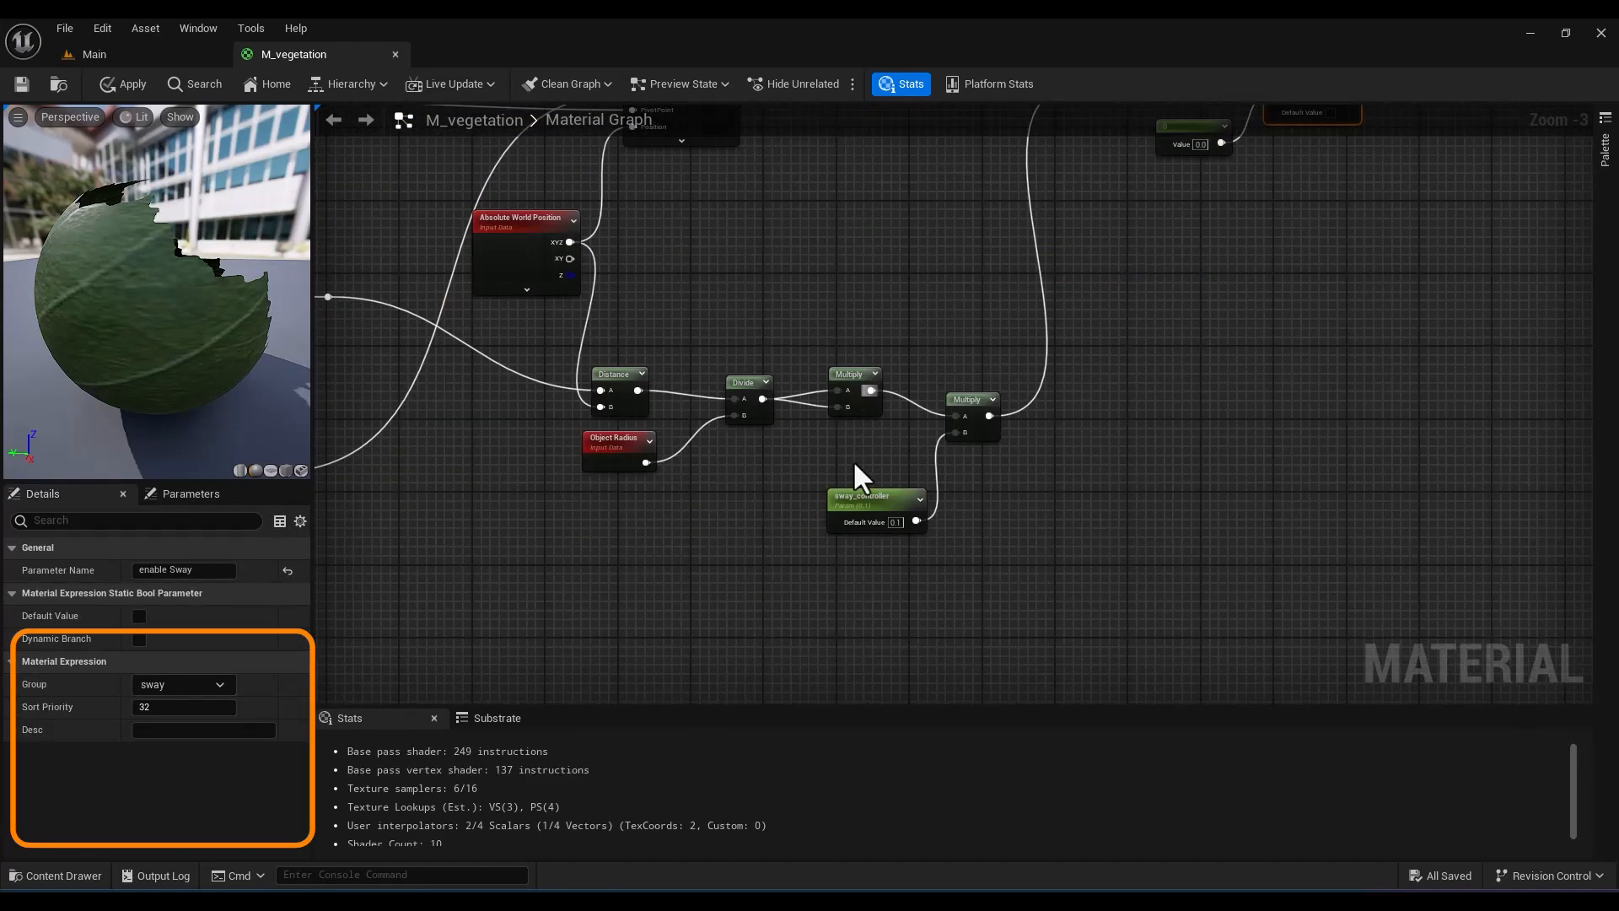
left_click(168, 707)
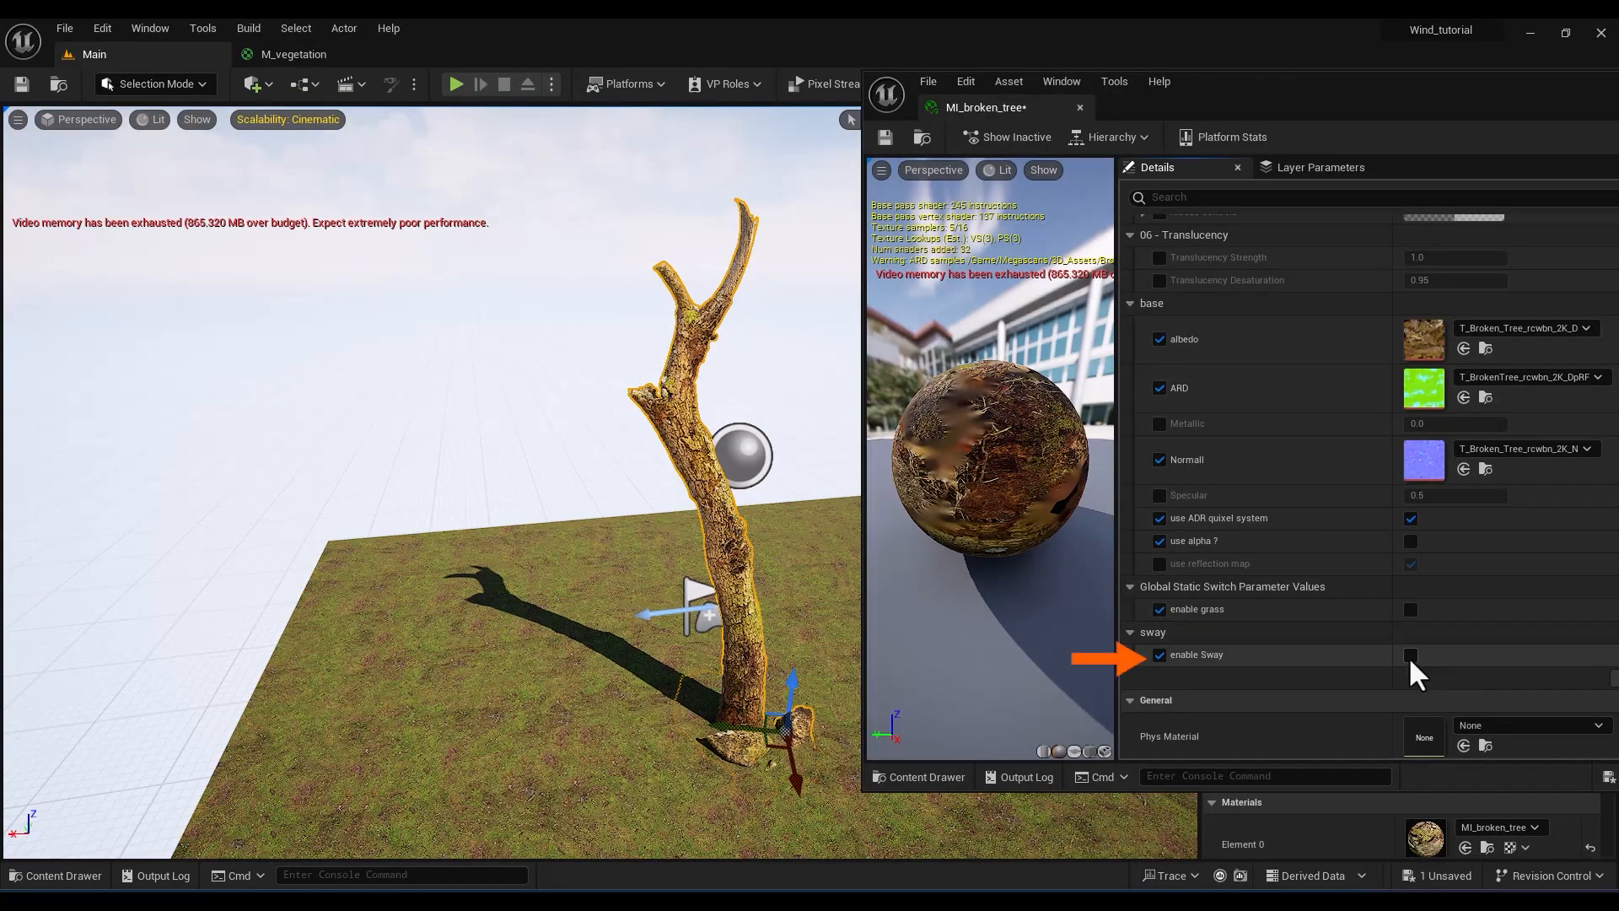
Turn on enable Sway in the MI_broken_tree material instance and adjust its sway_controller value
left_click(1410, 655)
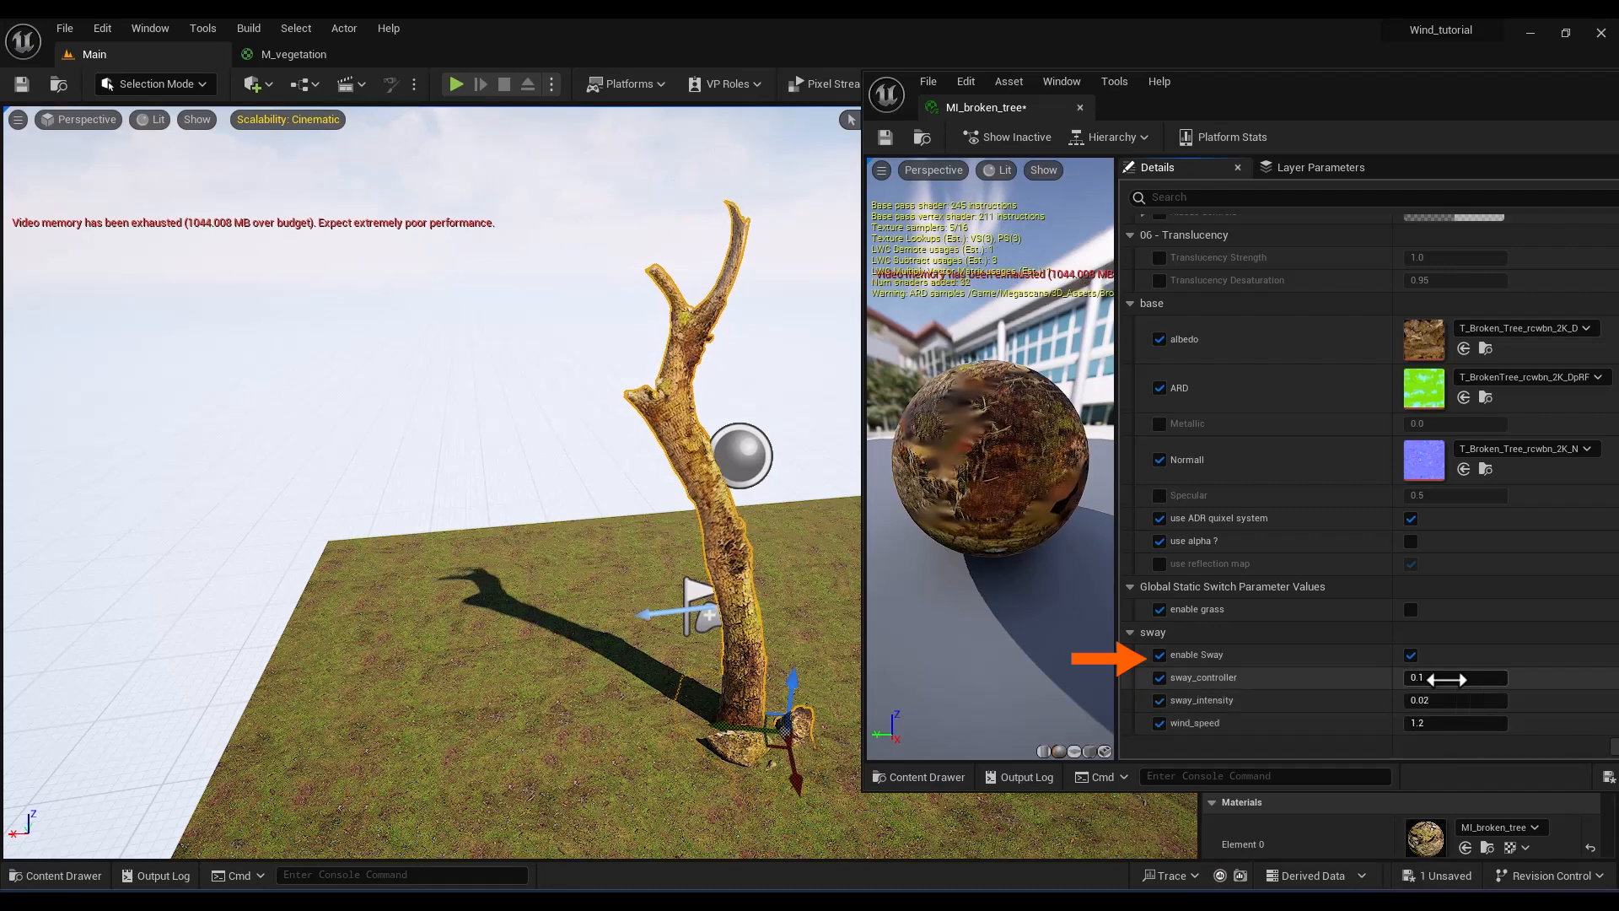
left_click_drag(1446, 678, 1412, 678)
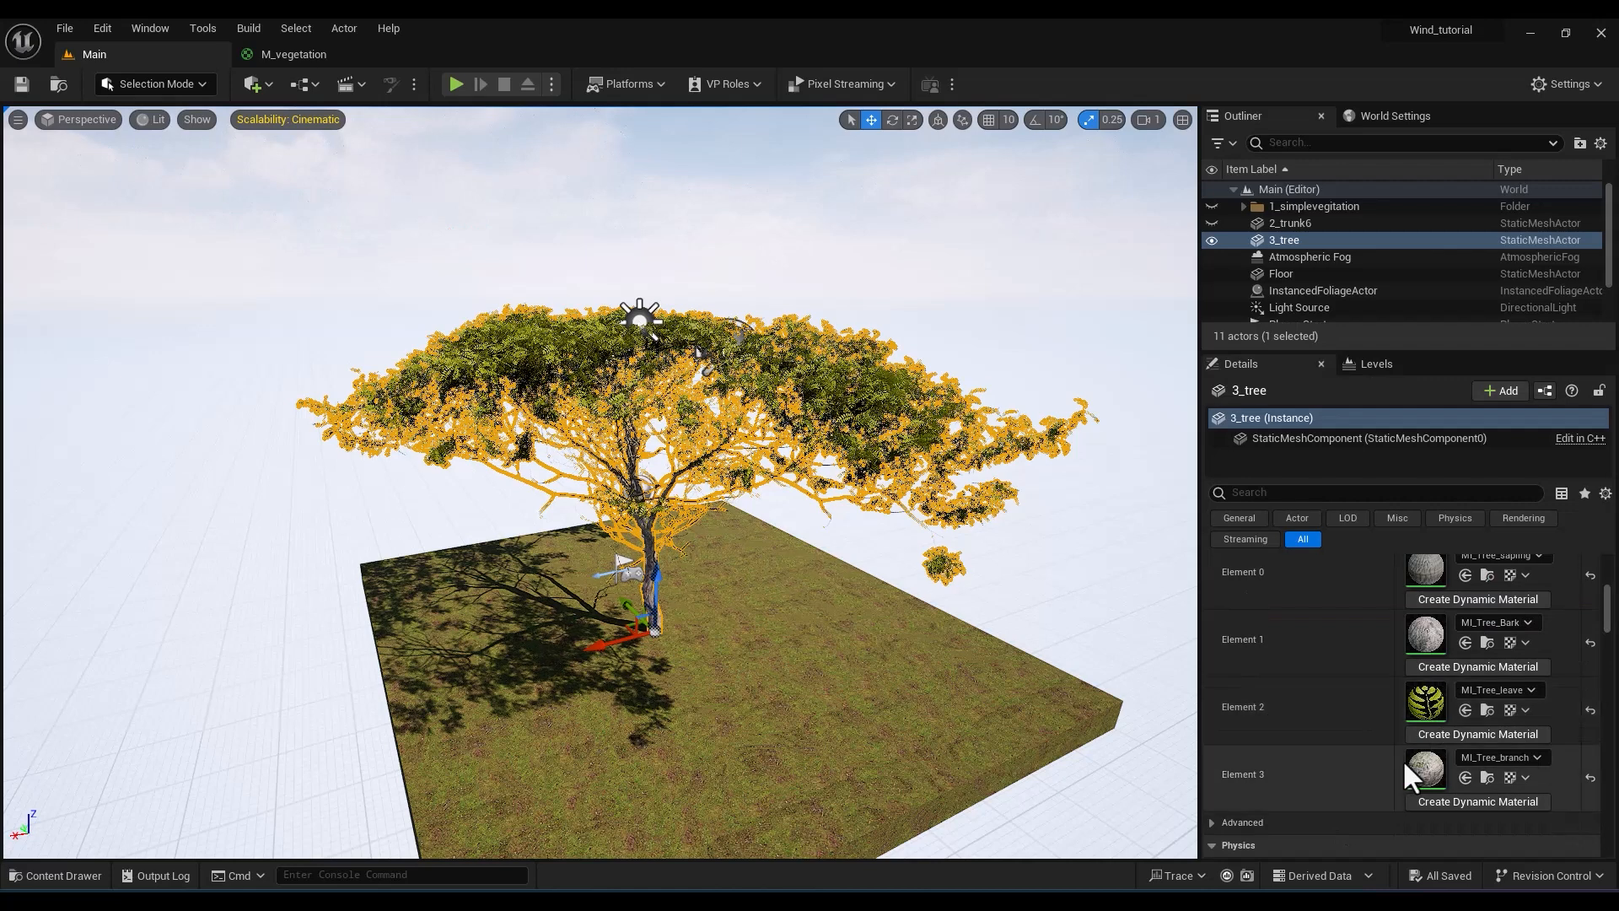
Open the 3_tree actor's MI_Tree_sapling material instance, override its enable Sway parameter and turn it on
scroll(1353, 730, "up", 1)
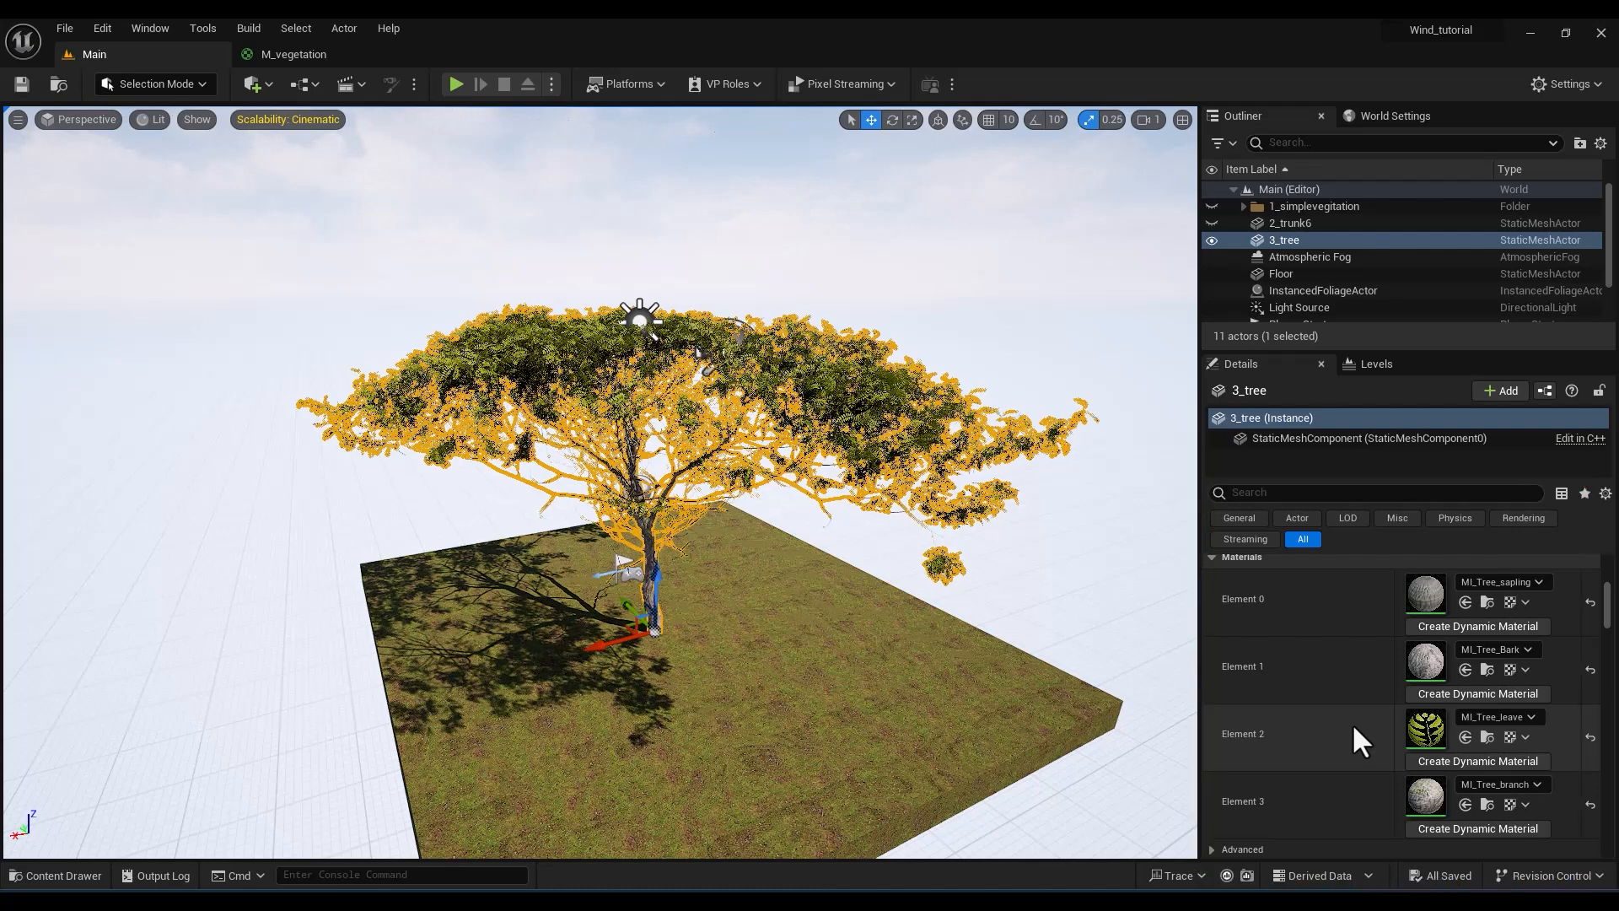
double_click(1423, 595)
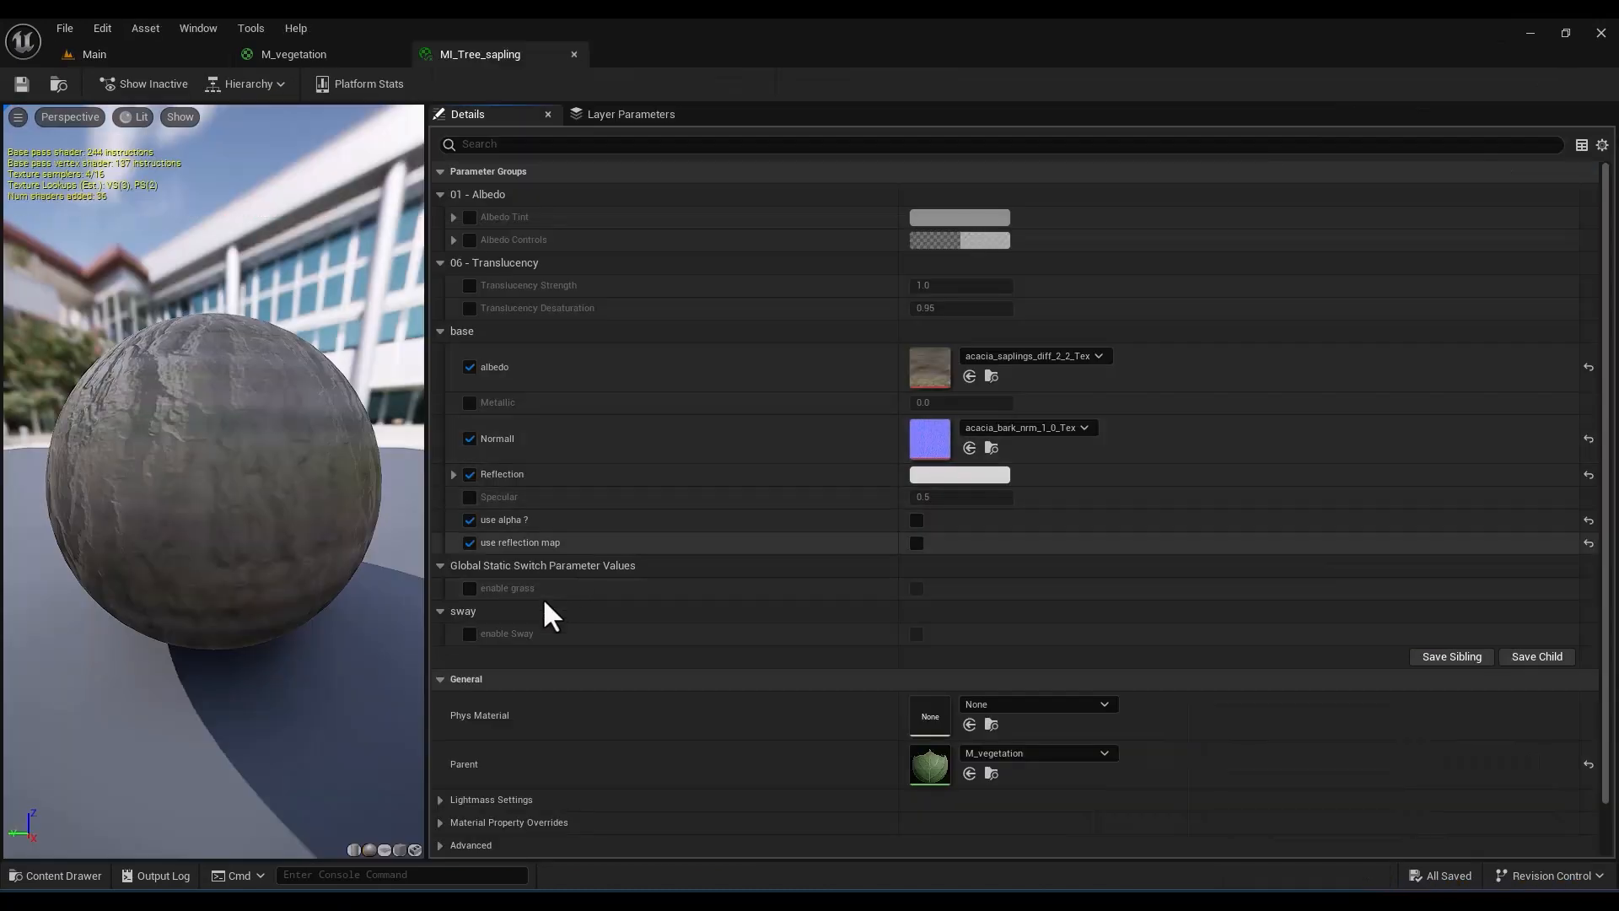
left_click(471, 634)
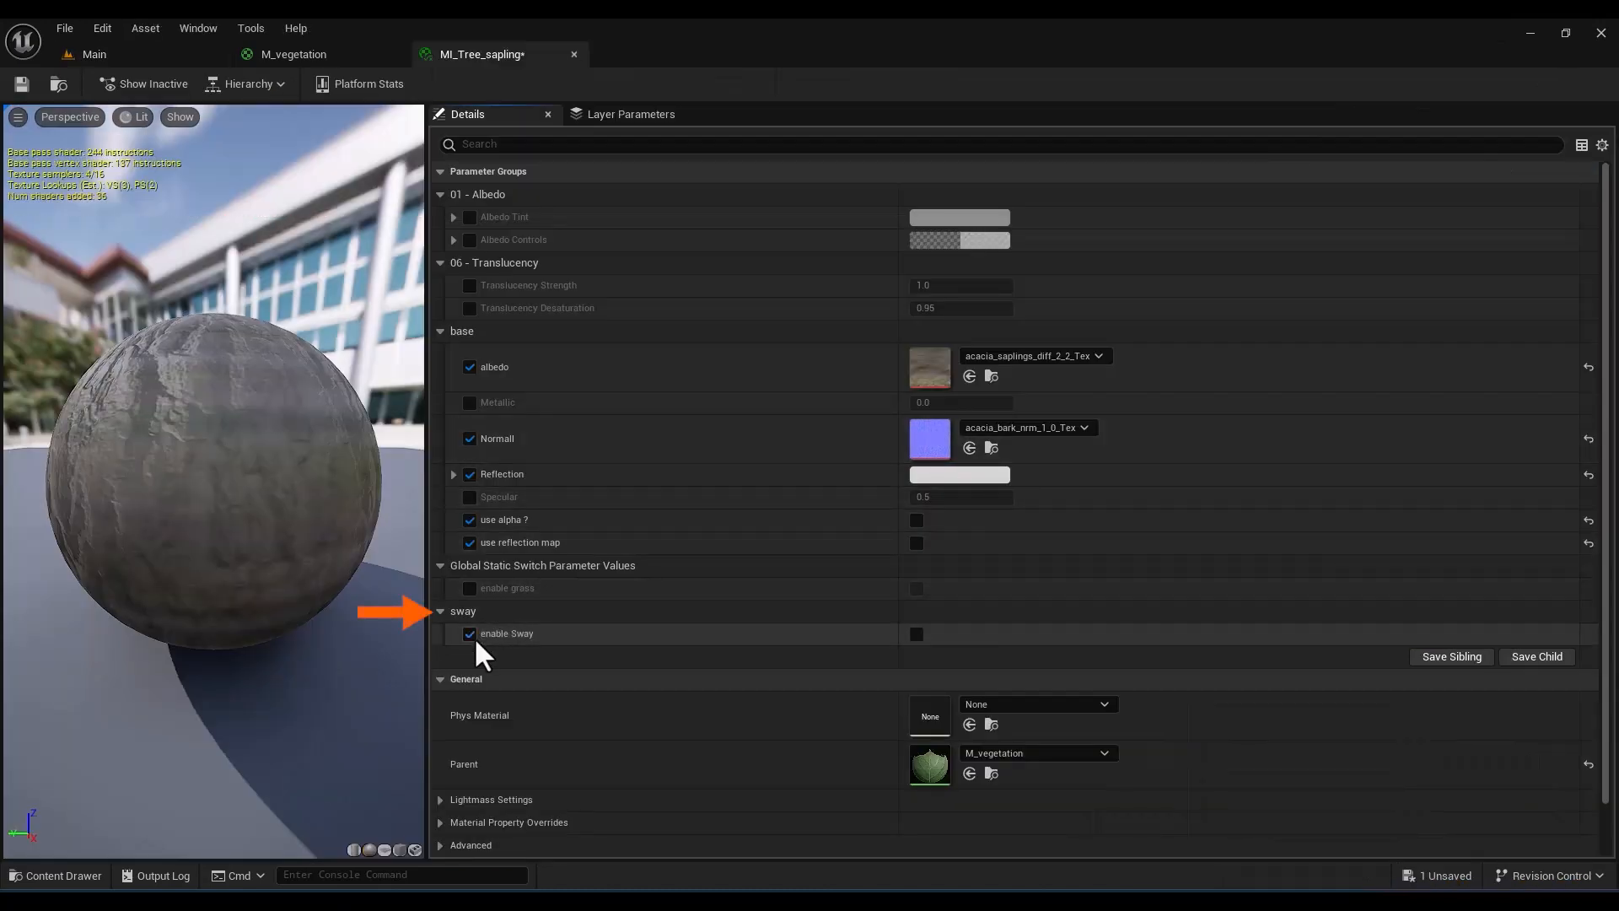
left_click(914, 635)
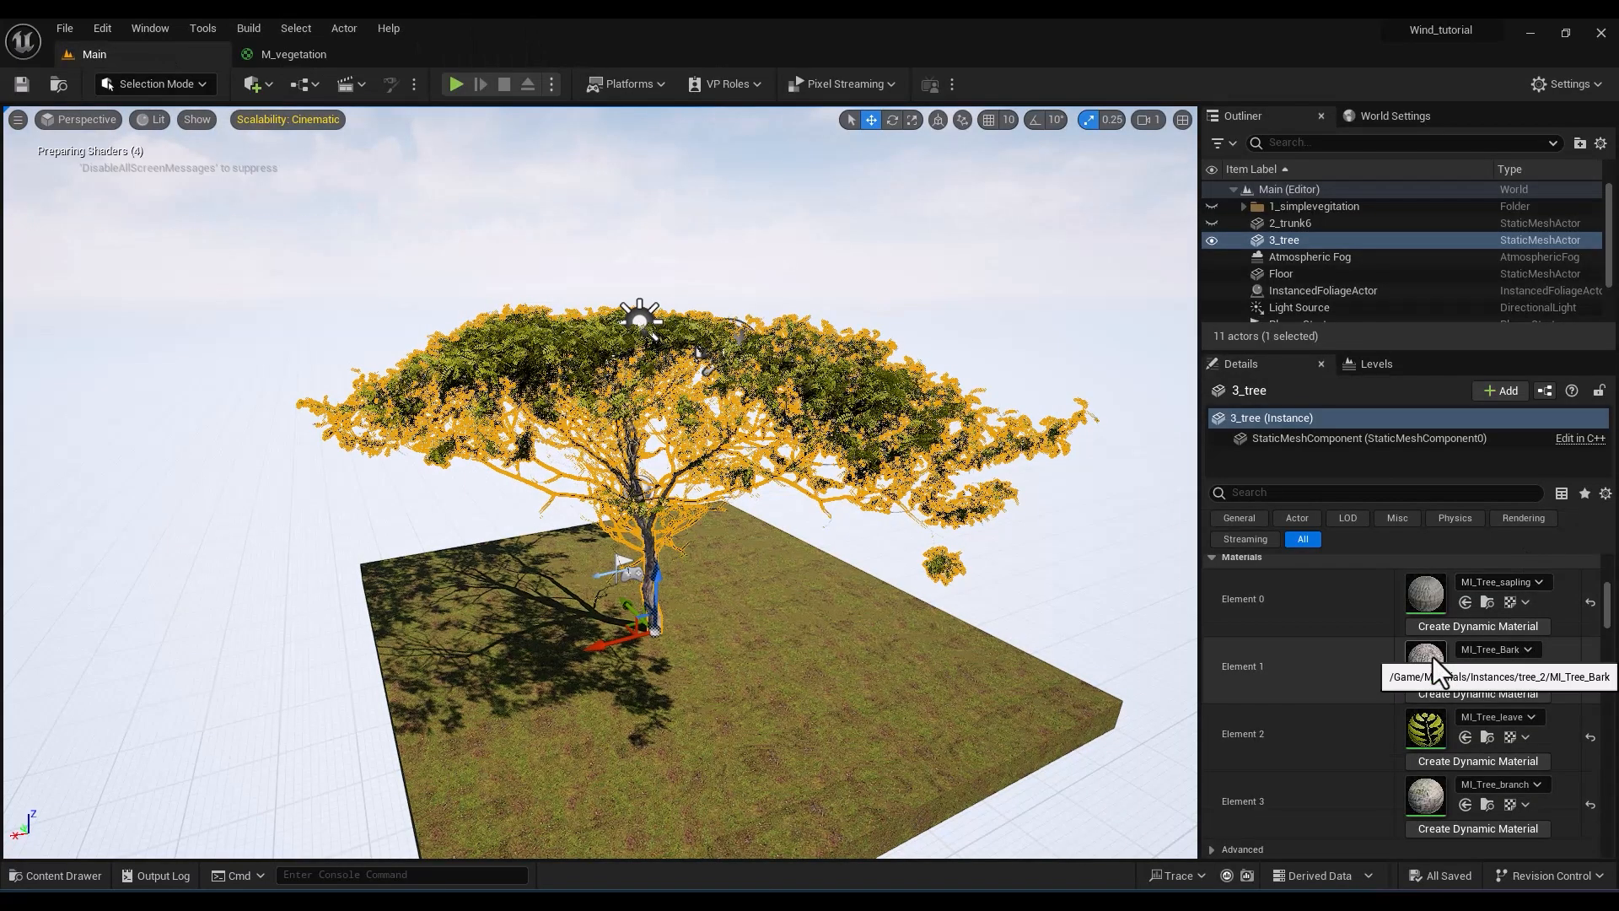
Override and turn on enable Sway in the tree's MI_Tree_Bark material instance, and open MI_Tree_branch
double_click(1434, 656)
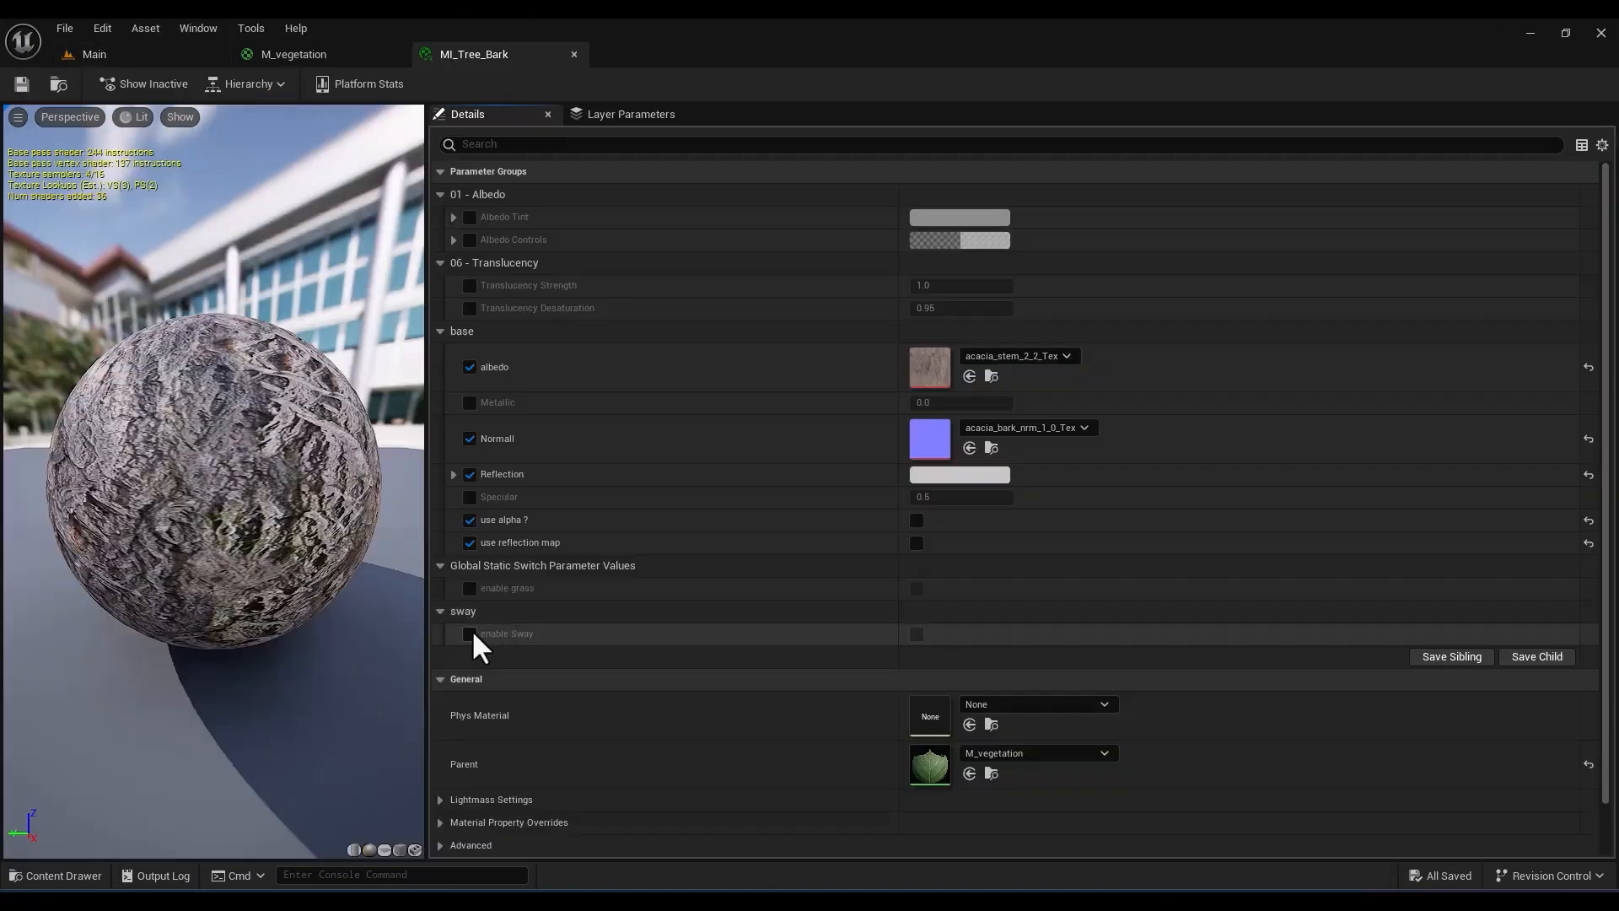
left_click(469, 634)
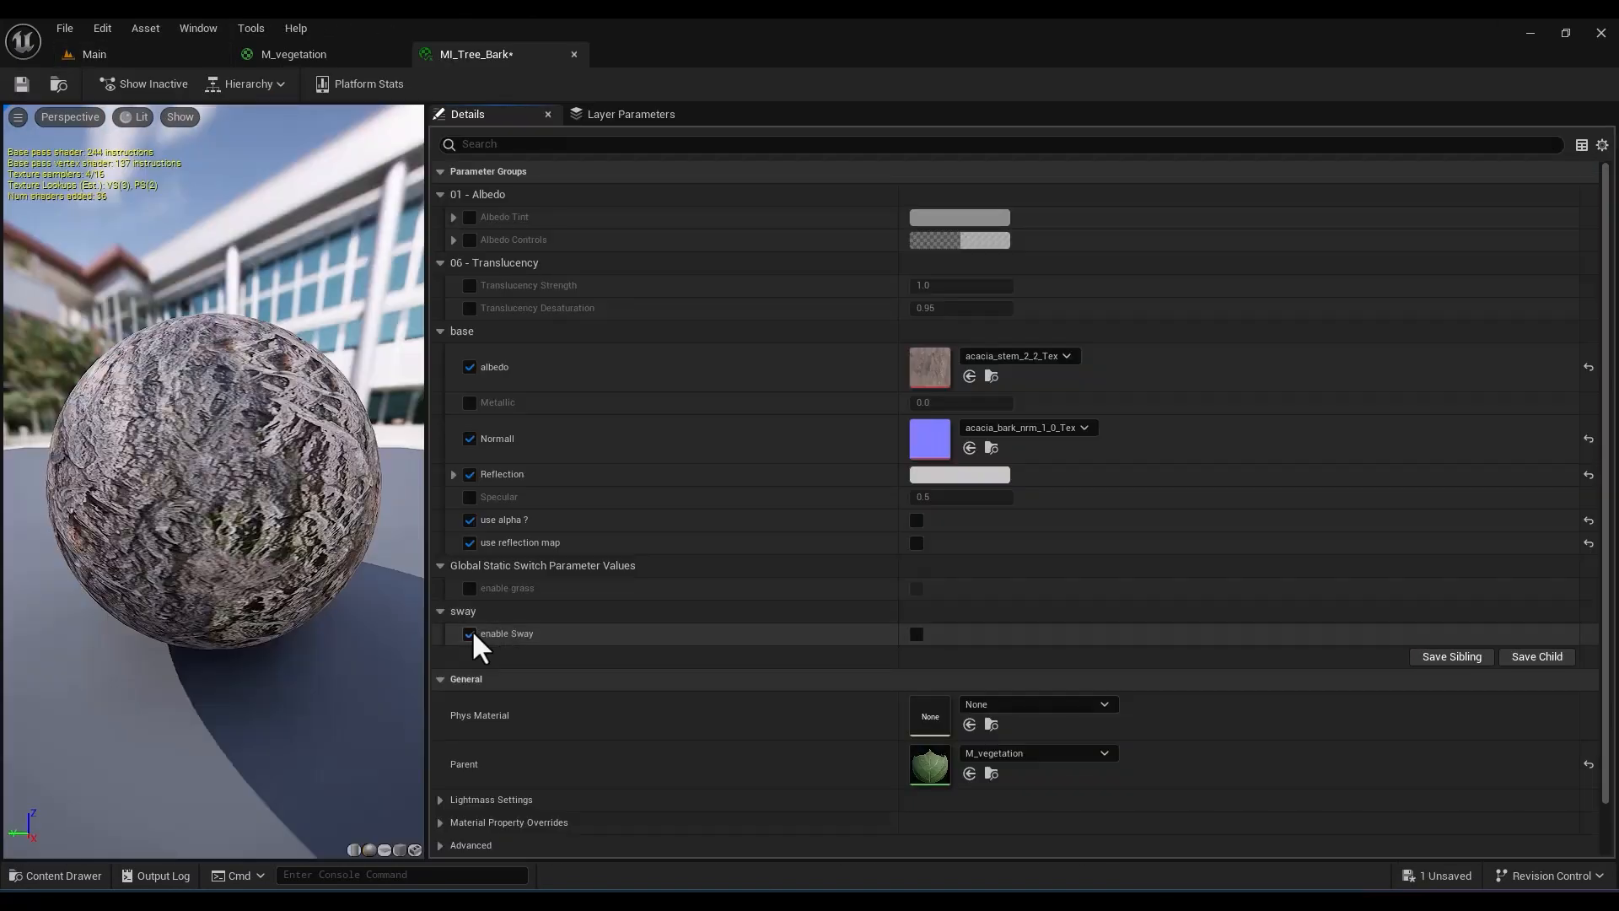
left_click(915, 634)
double_click(1425, 799)
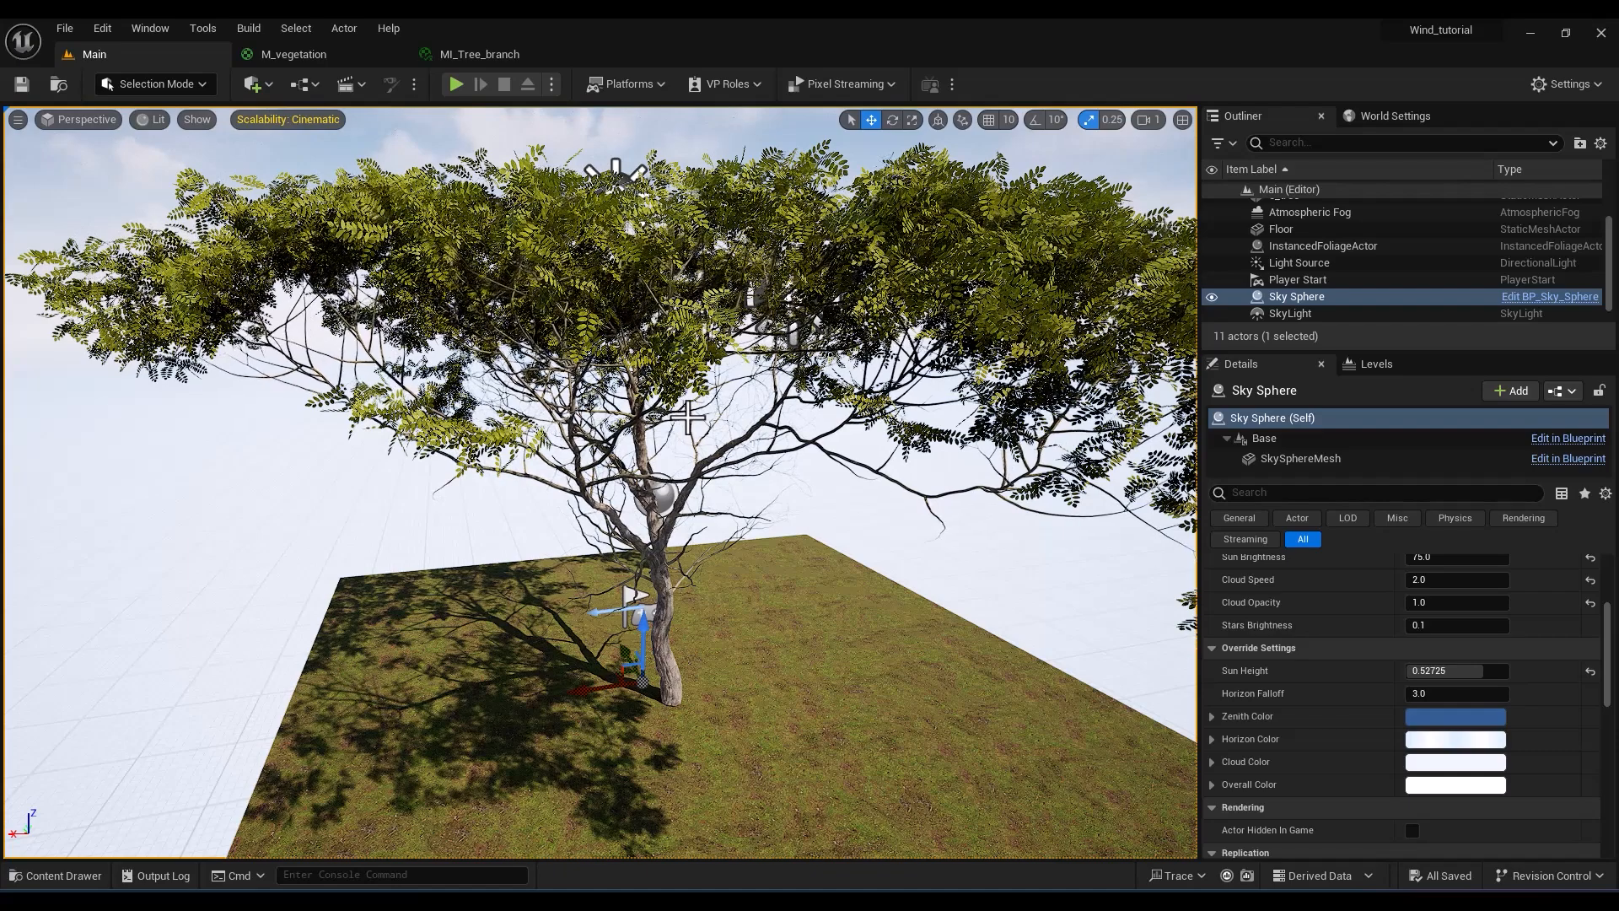
Select the tree, open its MI_Tree_leave material instance, turn on enable Sway and save it
left_click(643, 319)
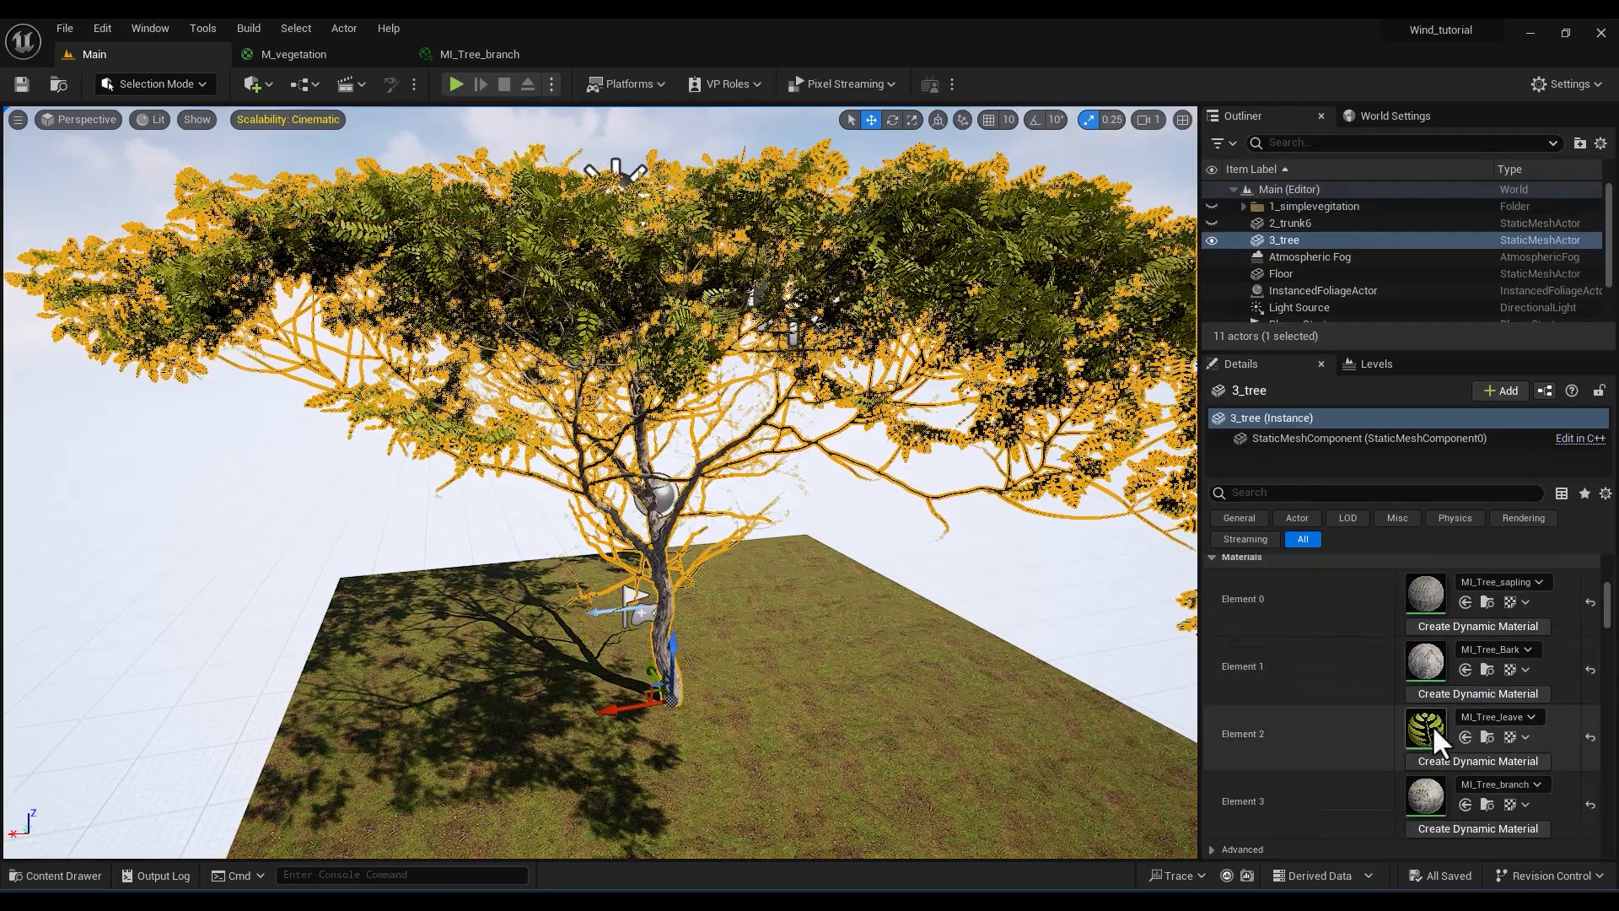
double_click(1431, 725)
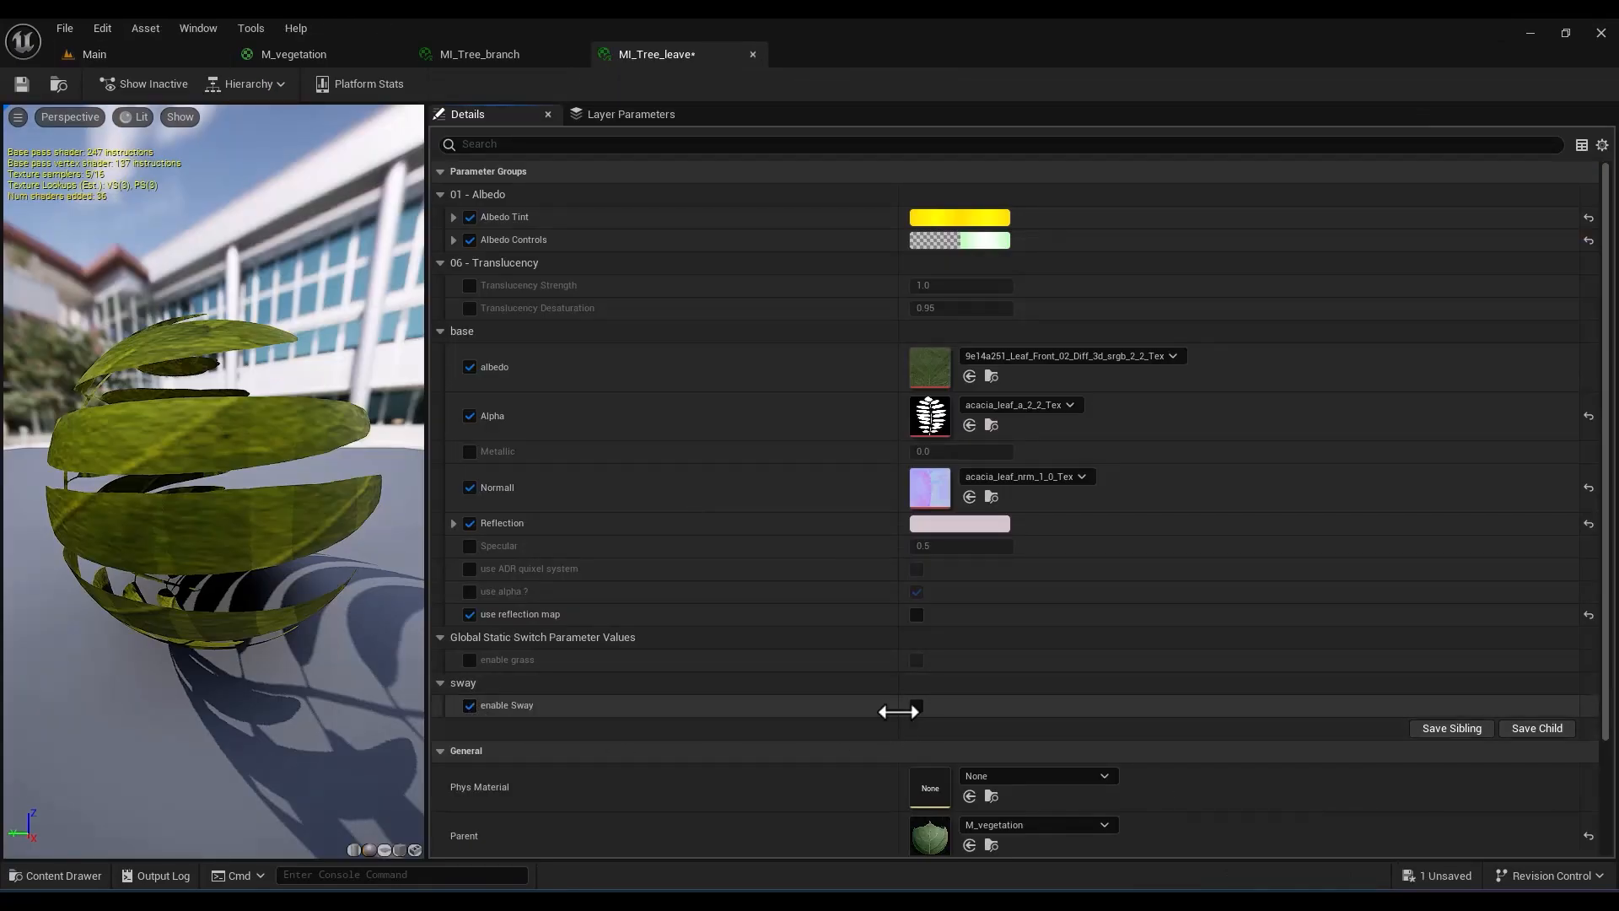
left_click(916, 706)
key("ctrl+s")
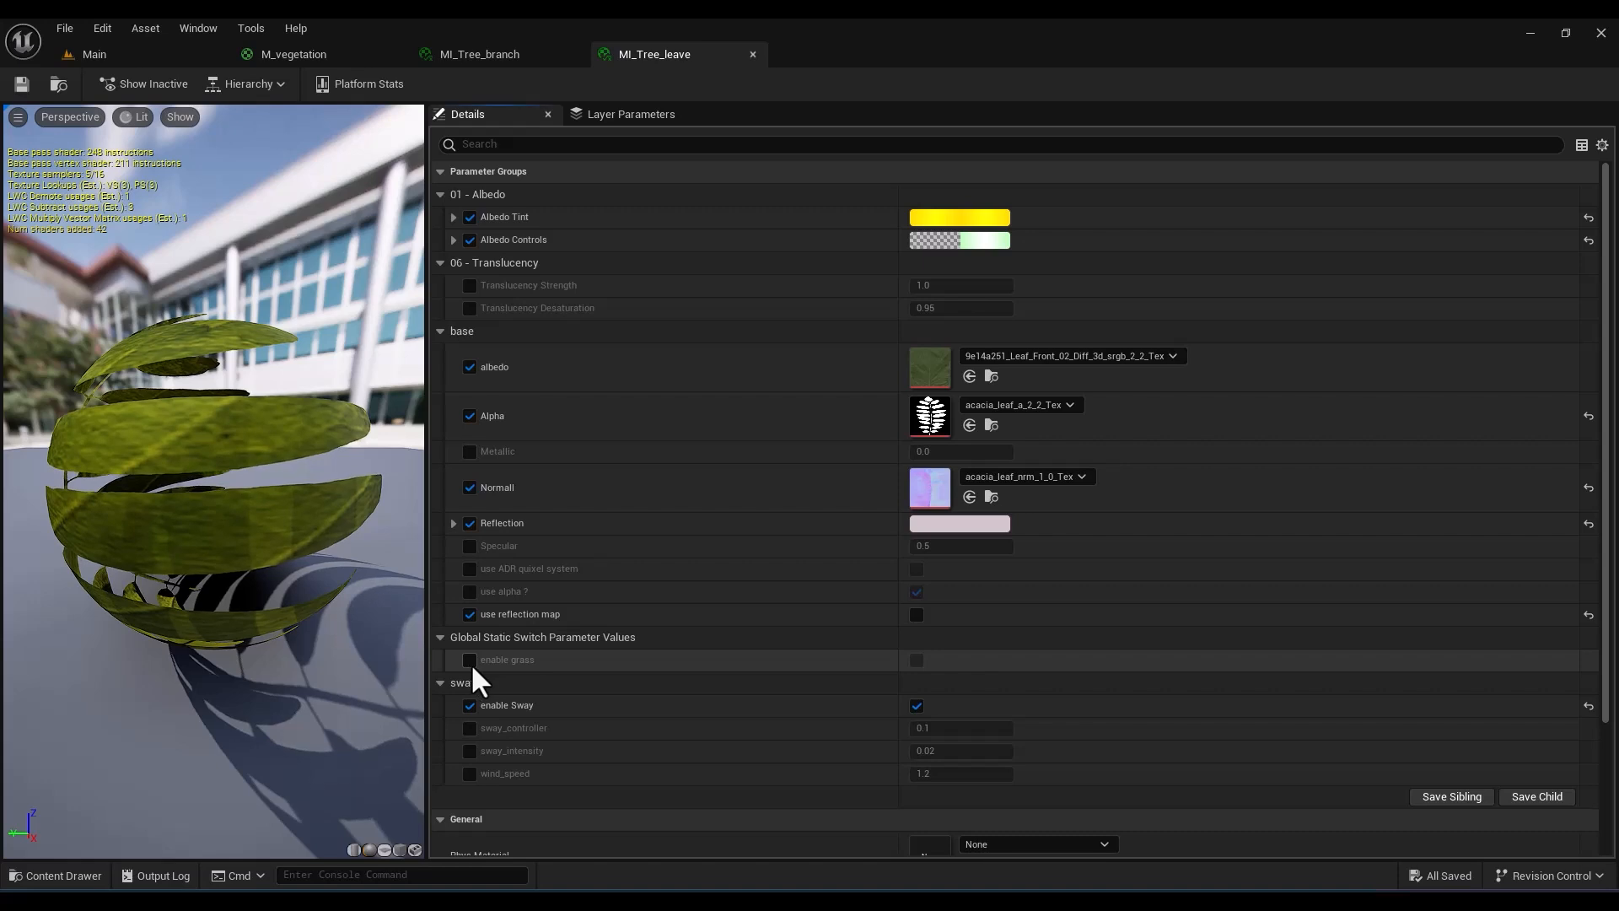
Override and turn on enable grass in MI_Tree_leave, and adjust its WindIntensity value
left_click(471, 662)
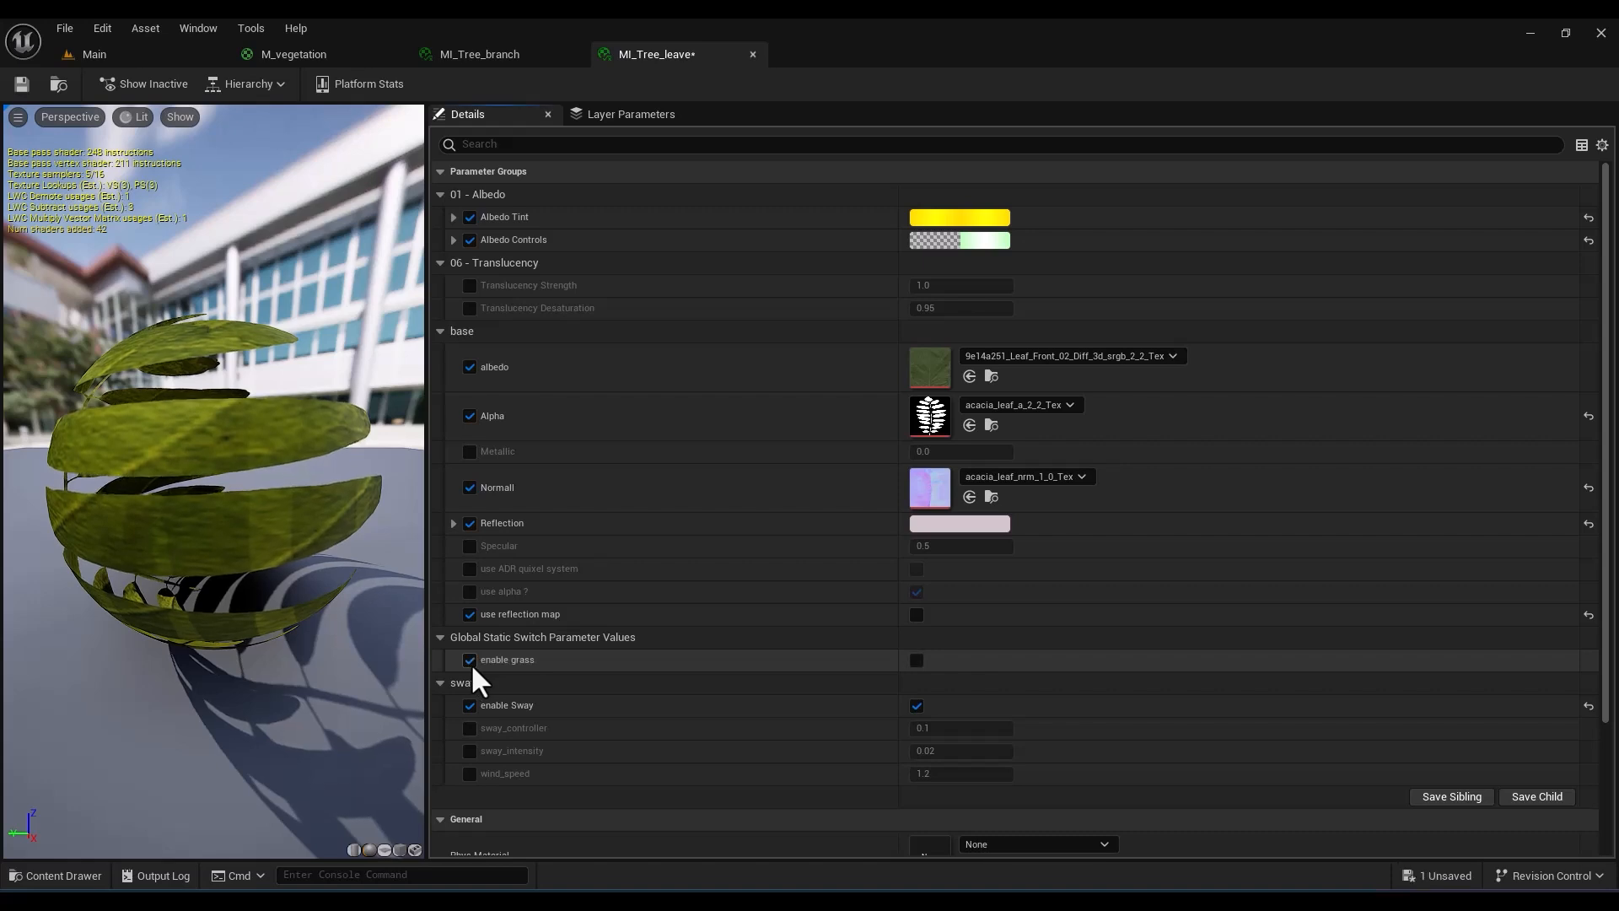
left_click(915, 661)
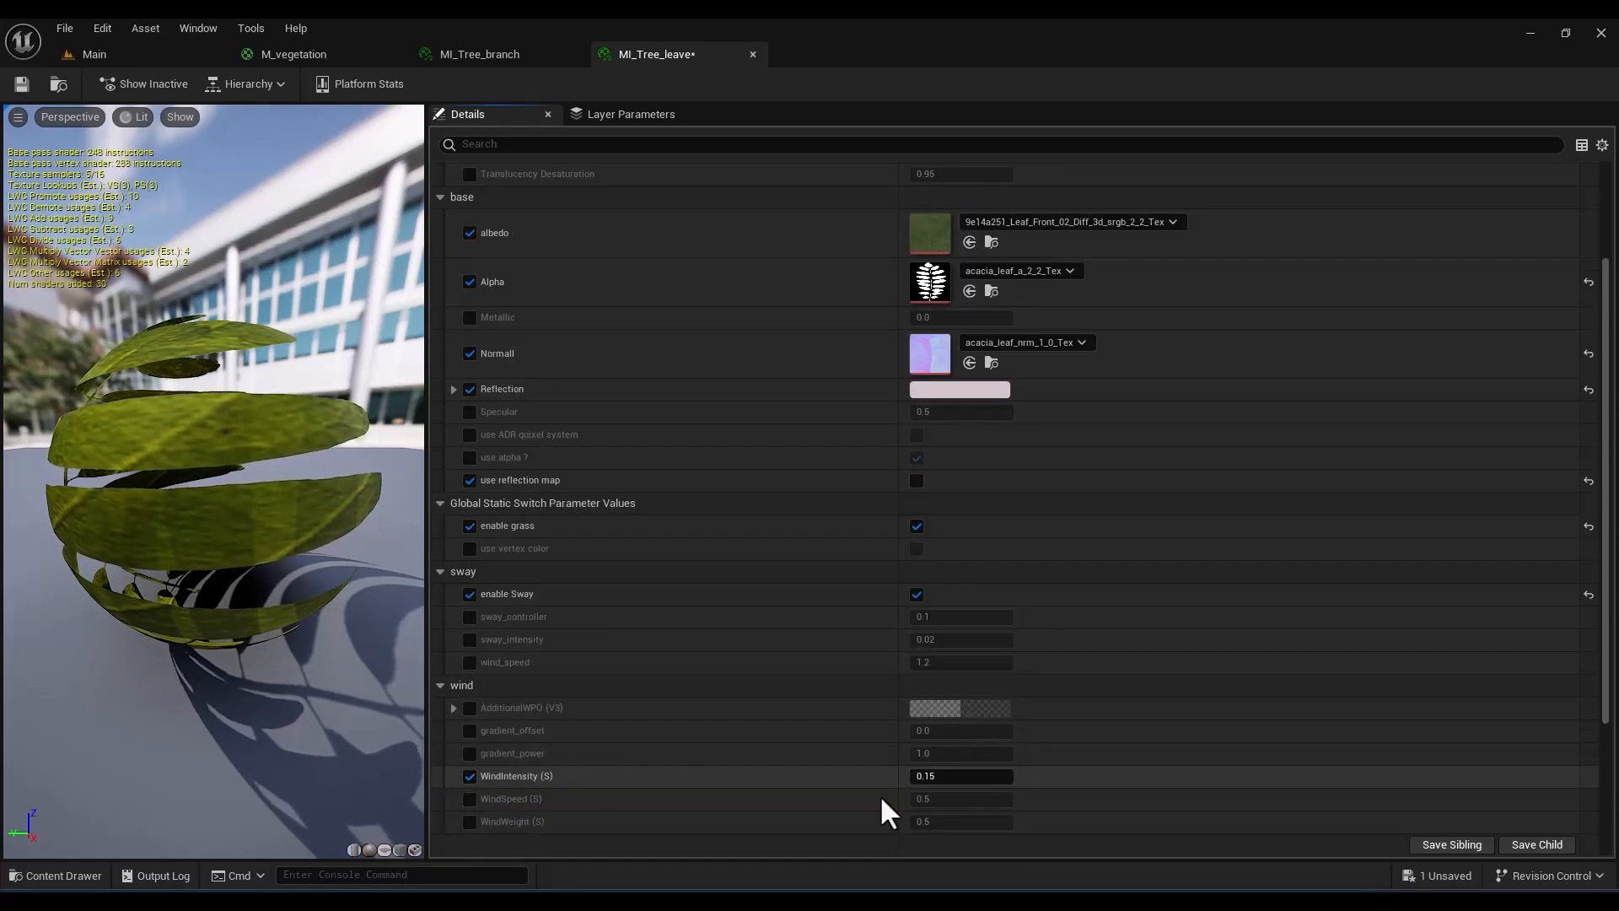
left_click_drag(958, 776, 1002, 774)
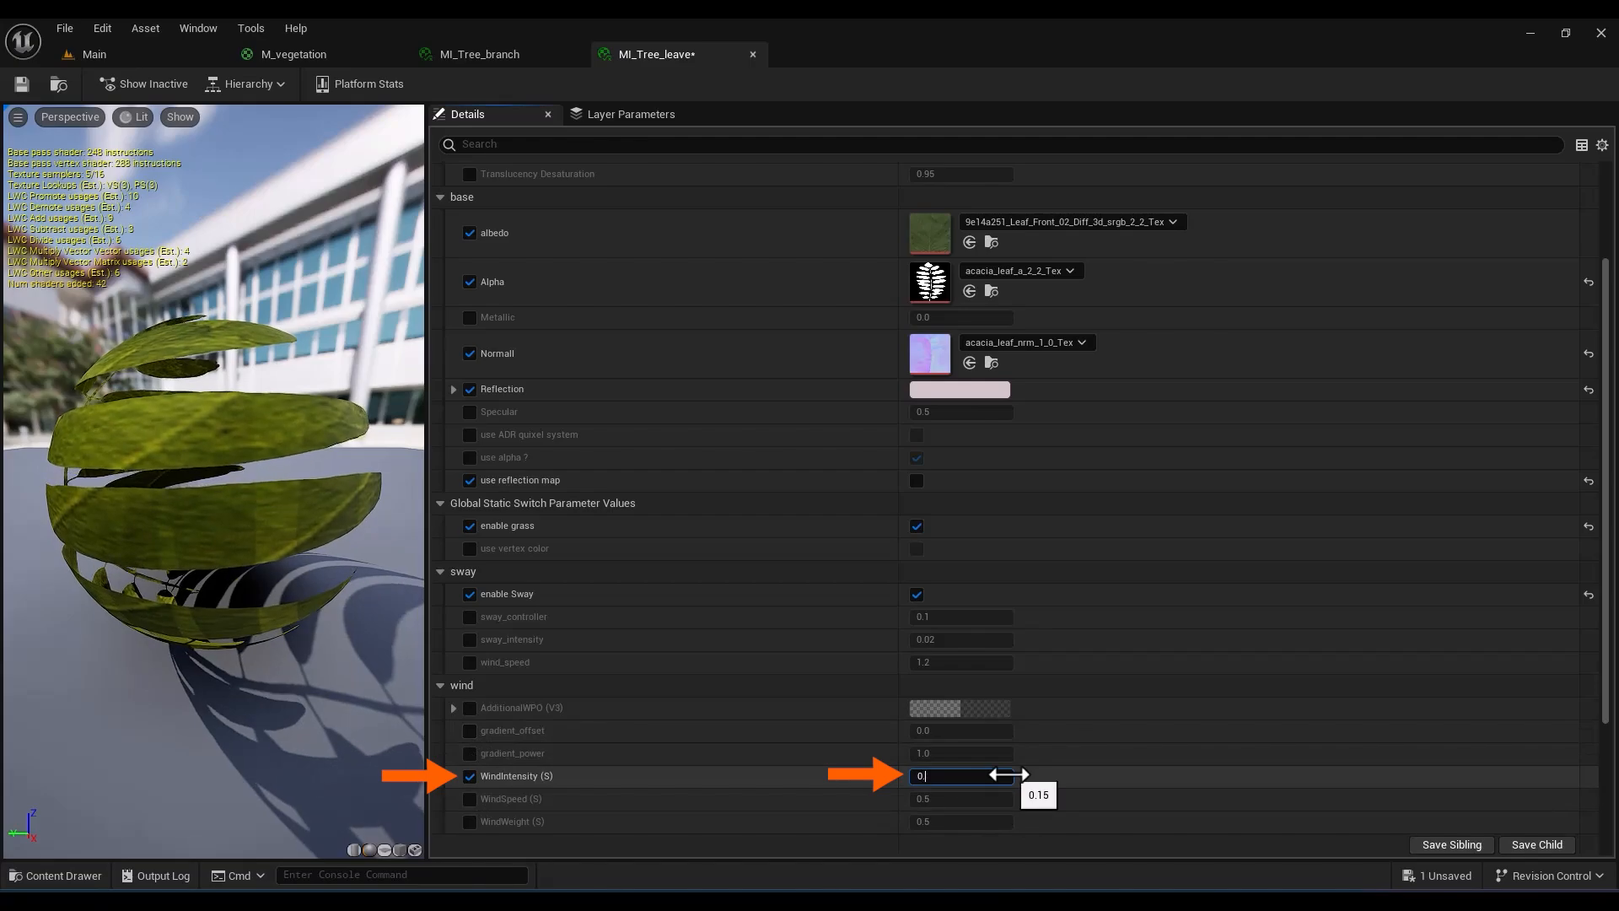
left_click(1009, 774)
type("0.")
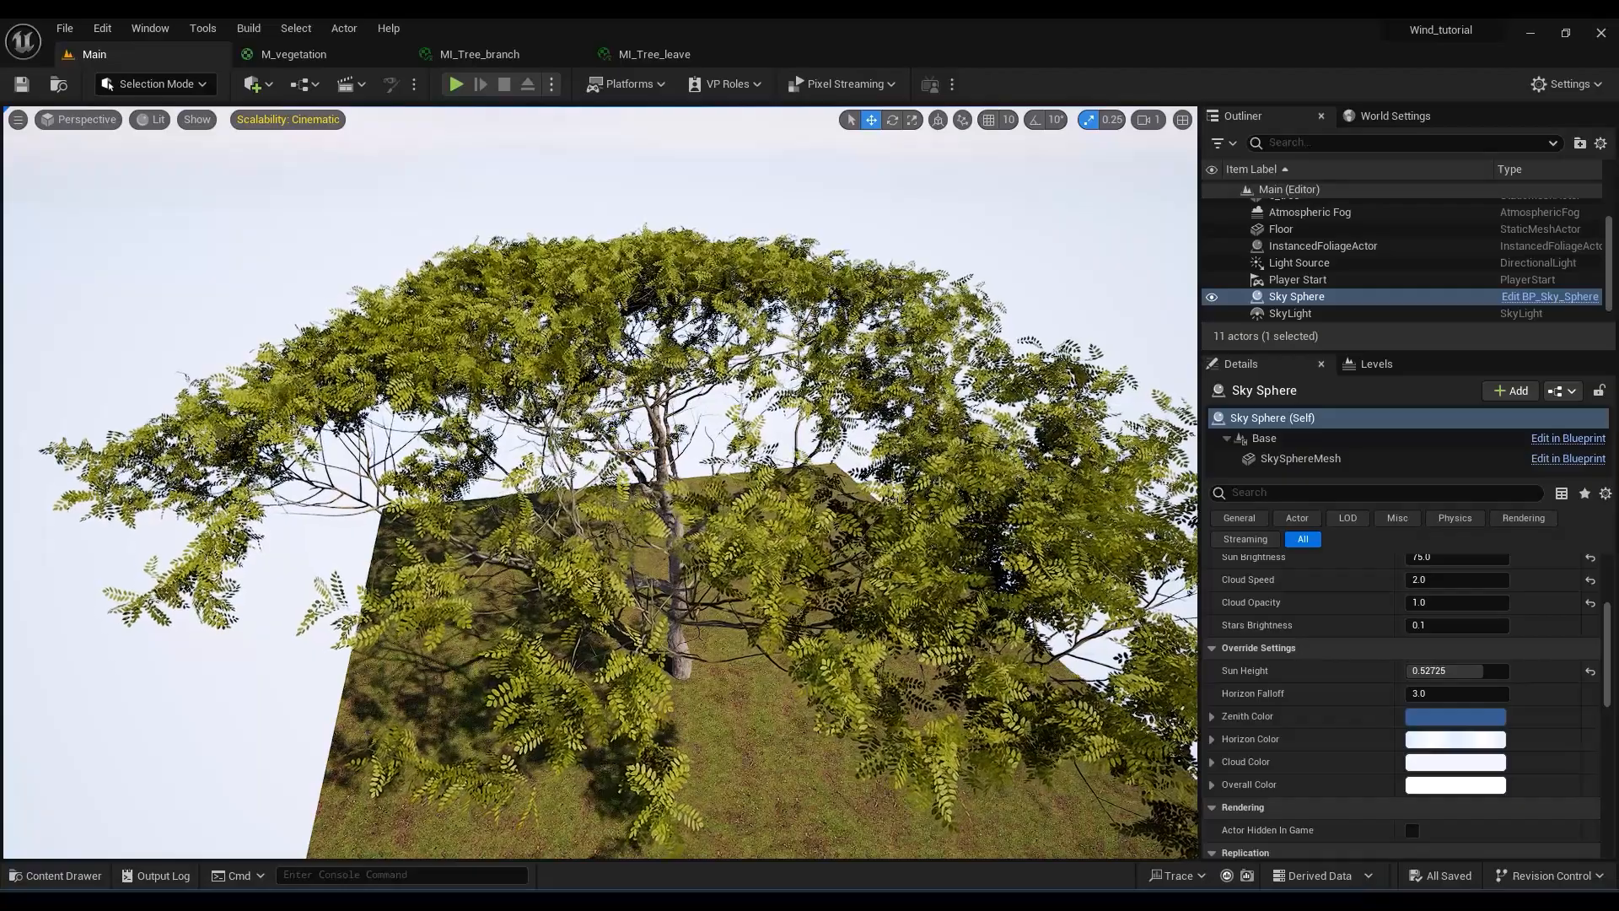
Create a Material Parameter Collection named MPC_wind in the Materials/collections folder
right_click_drag(600, 482, 600, 514)
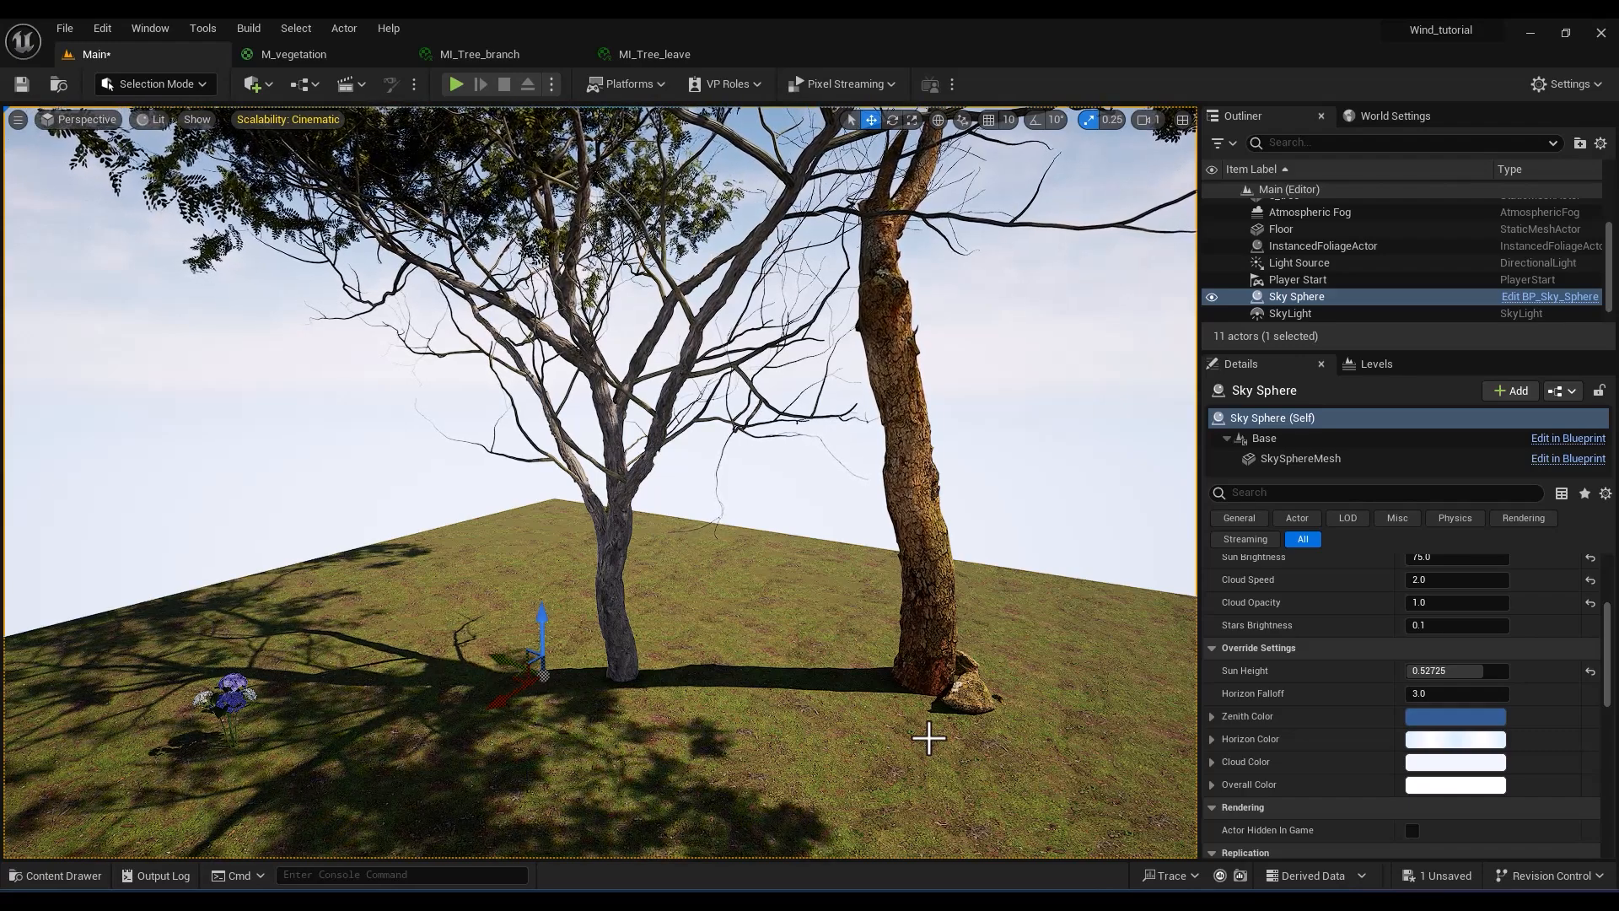
key("ctrl+space")
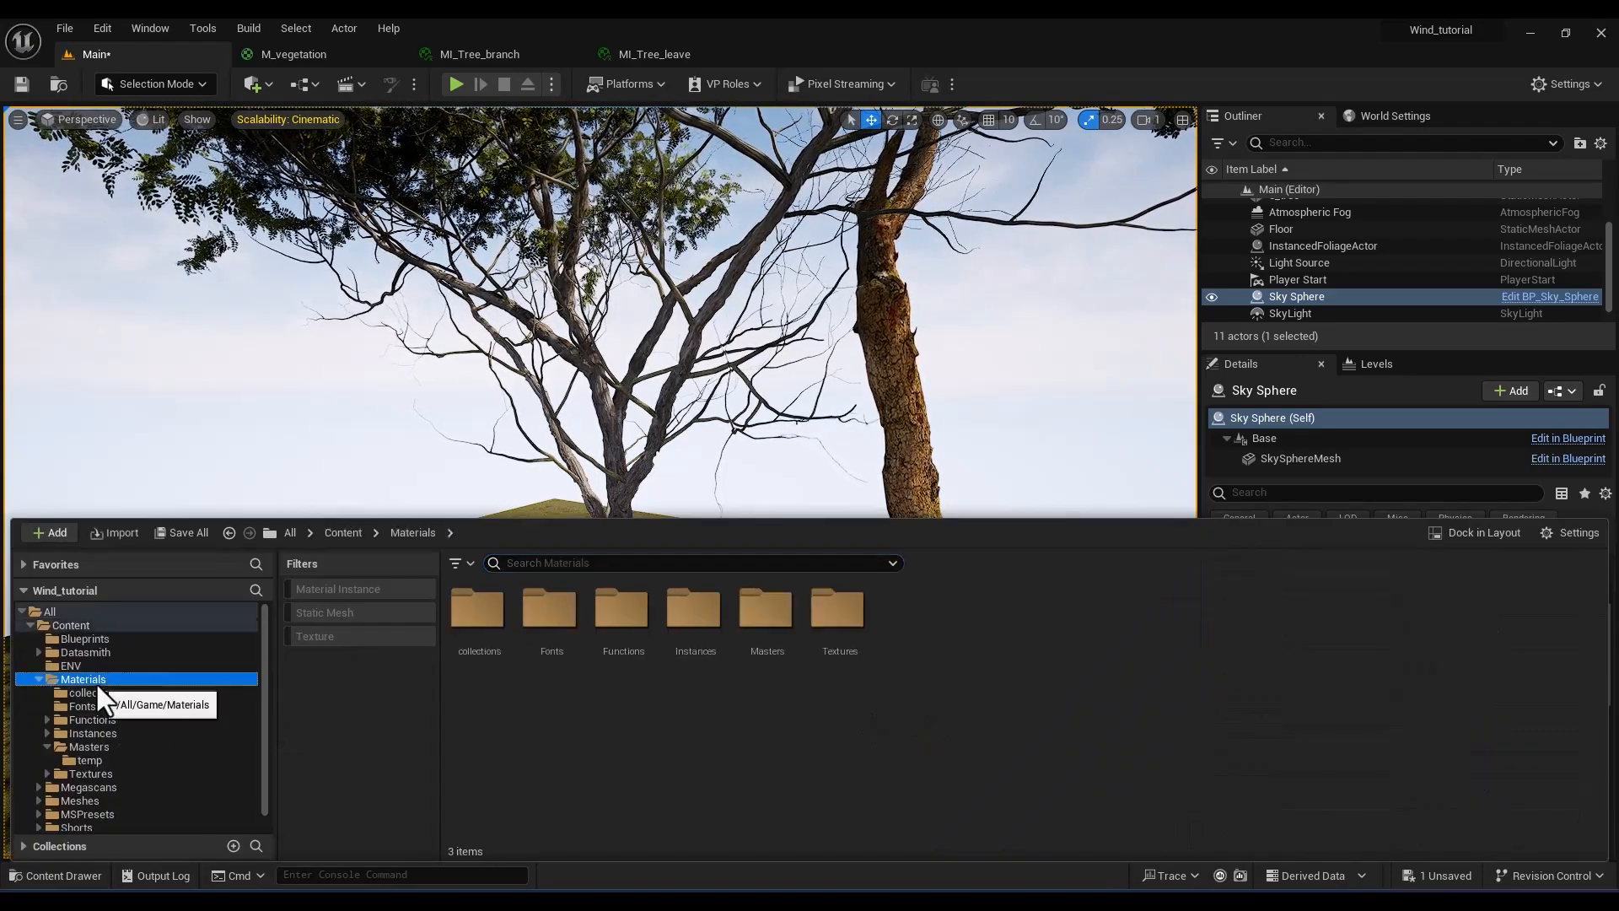
left_click(113, 694)
right_click(666, 671)
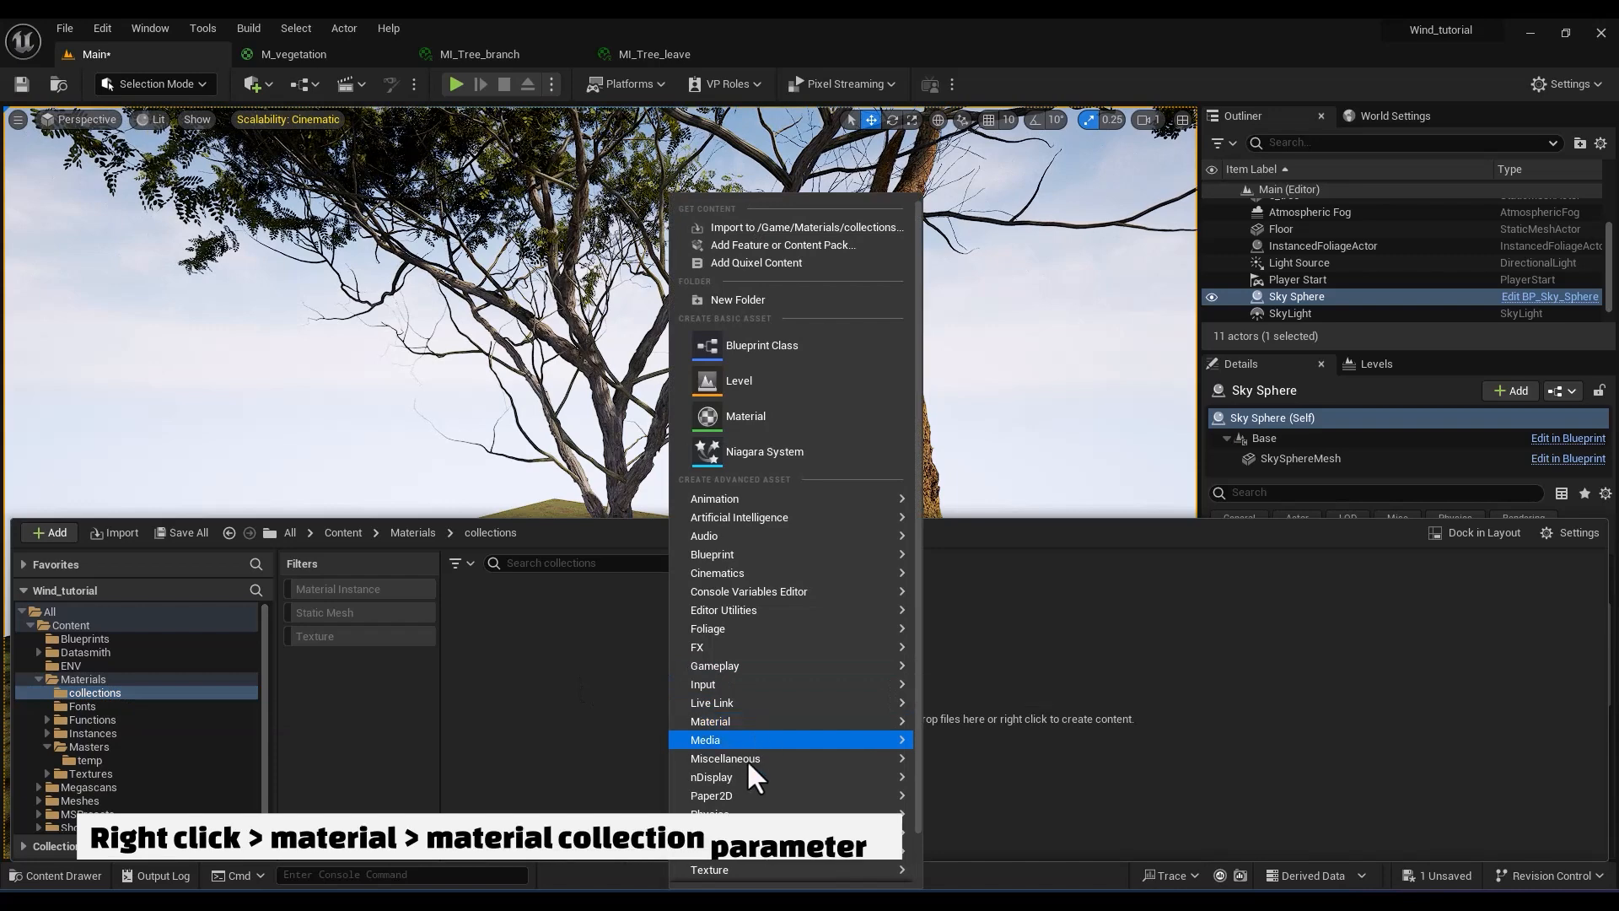
mouse_move(746, 760)
mouse_move(742, 722)
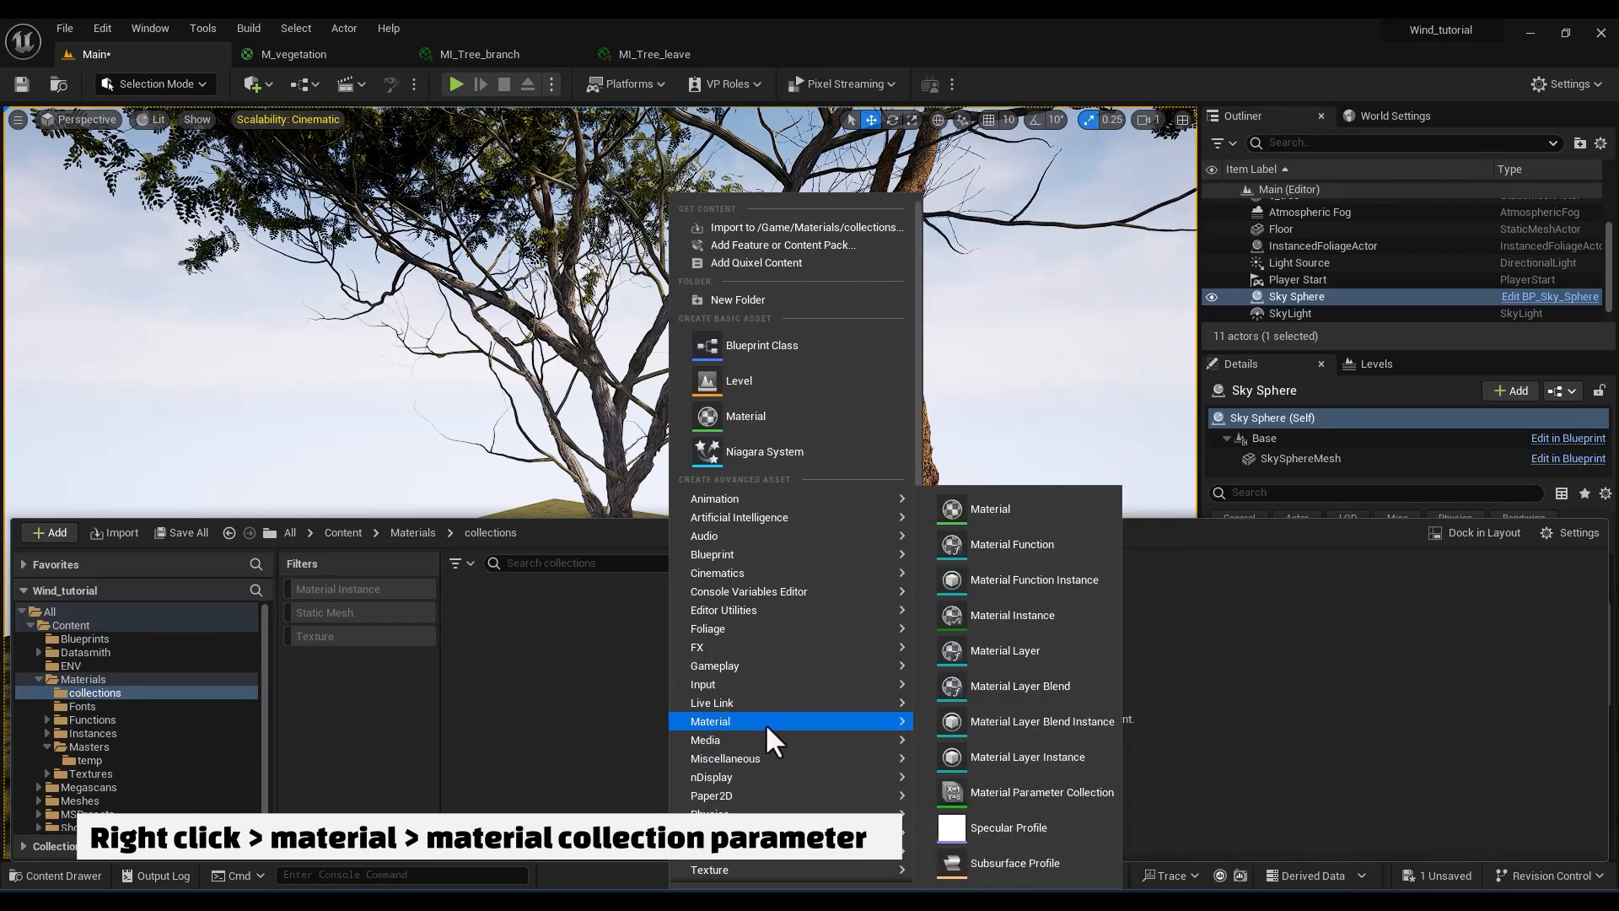
left_click(1049, 796)
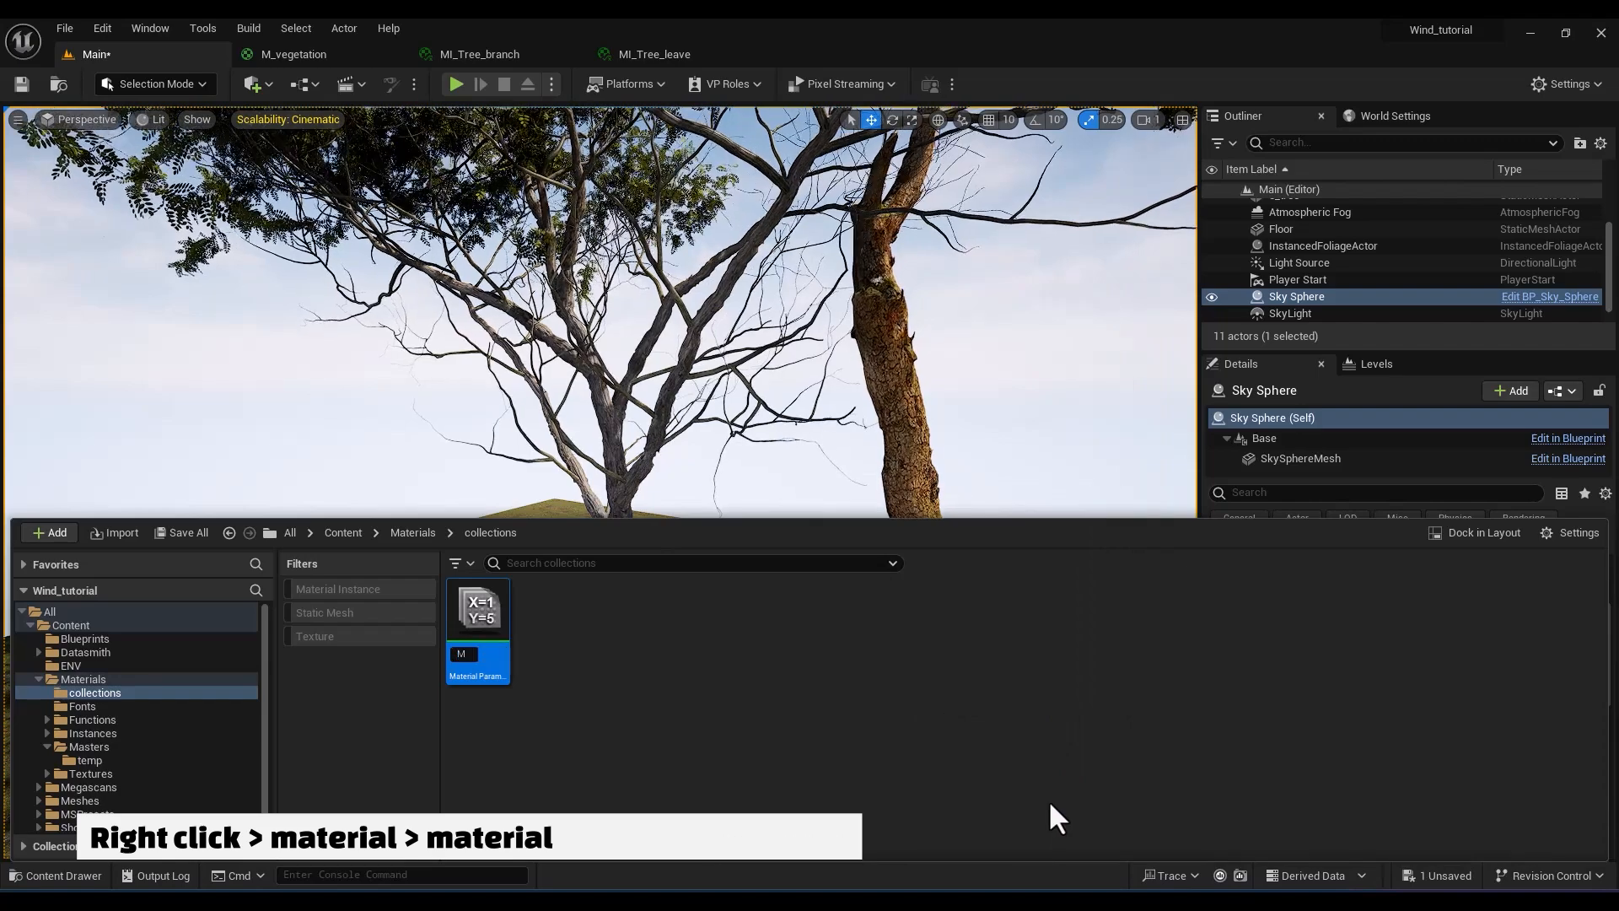
type("MPC_wind")
key("Return")
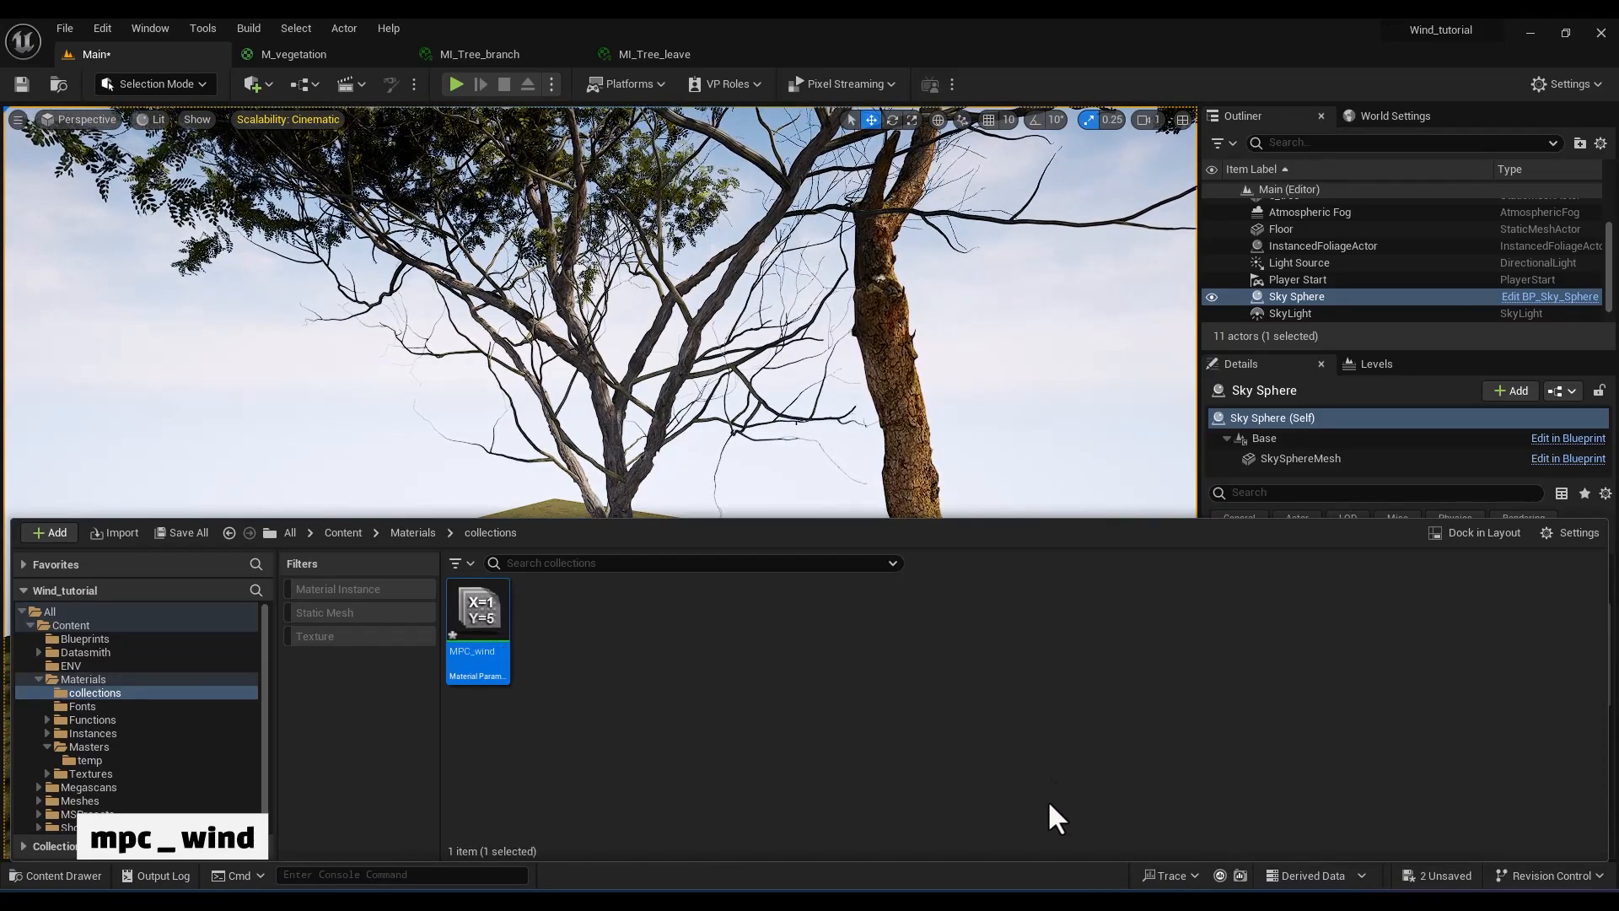
Open MPC_wind and add a scalar parameter named wind_intensity with a default value of 1
double_click(479, 609)
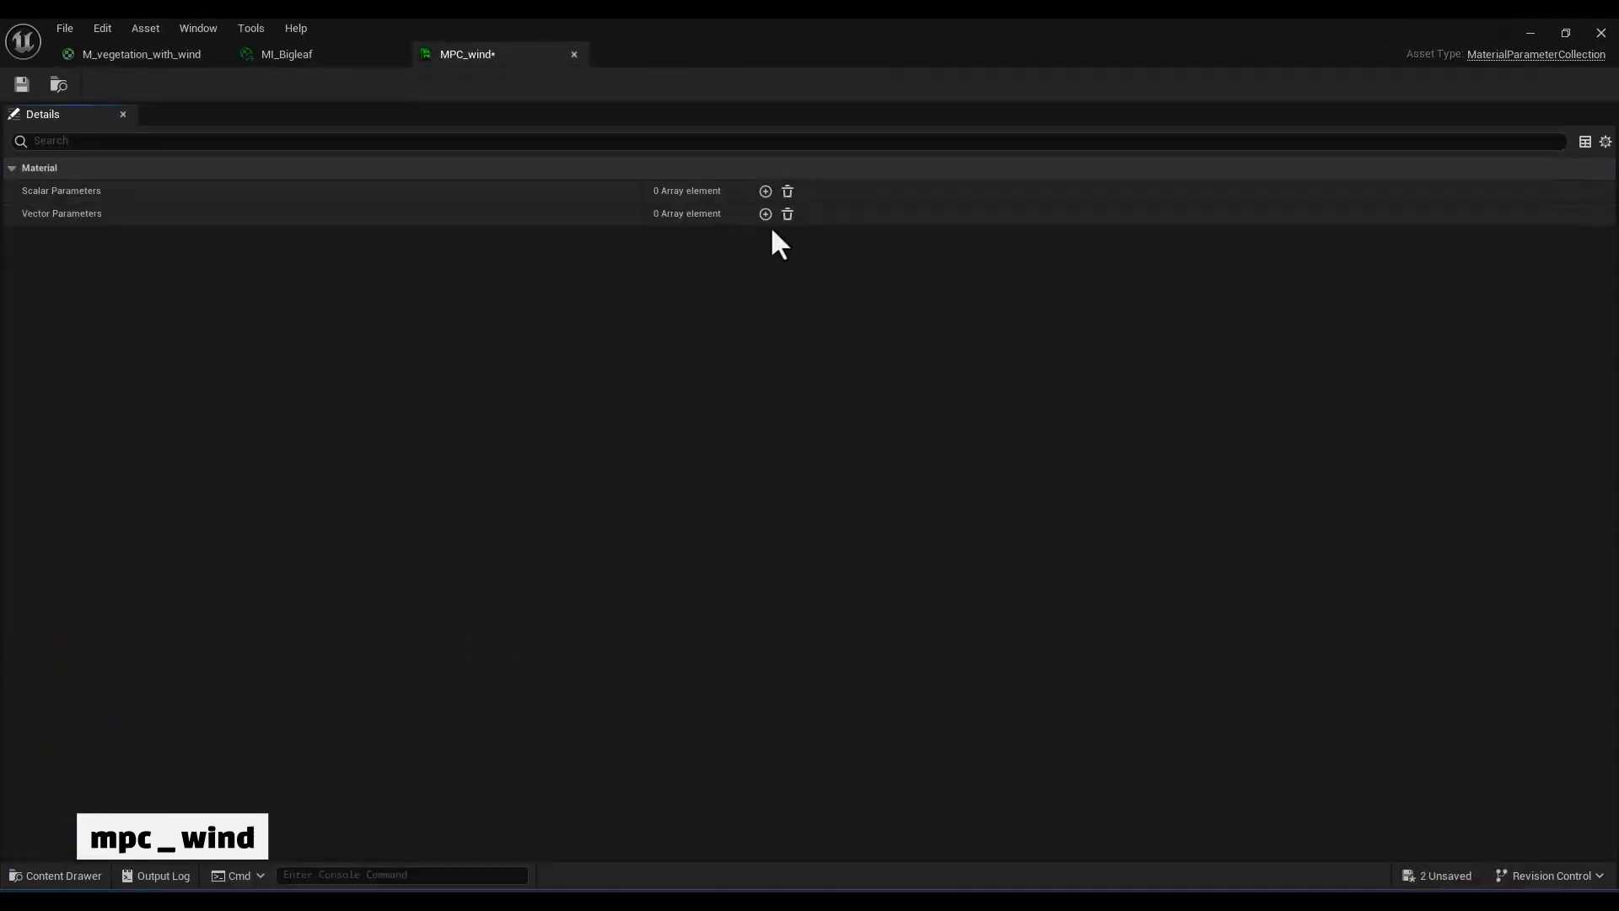
left_click(764, 193)
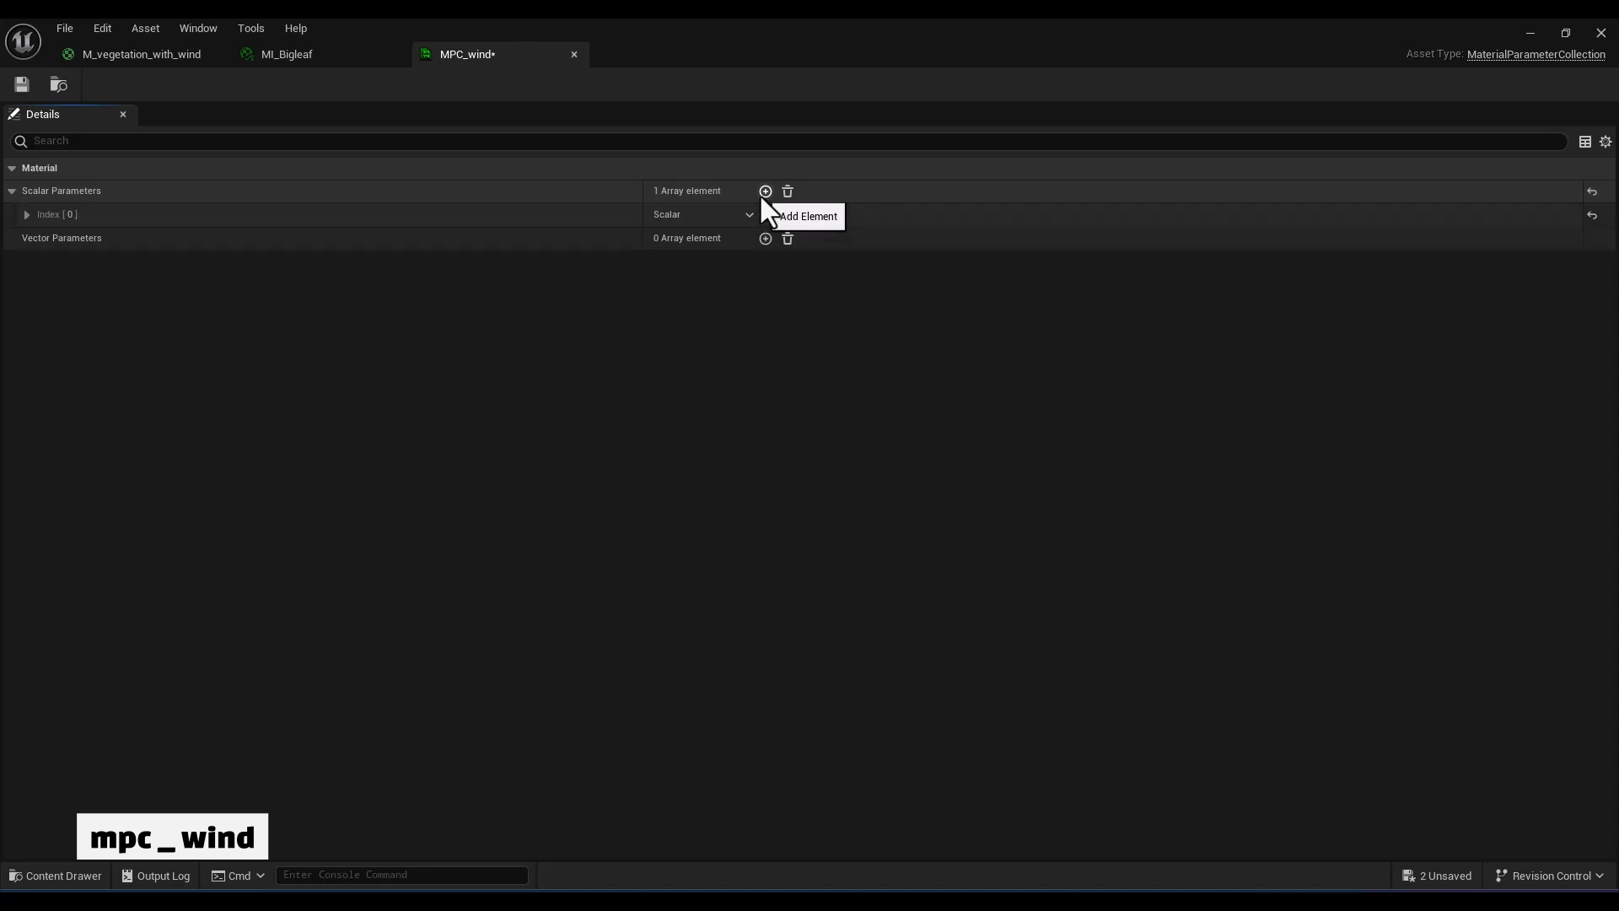
left_click(27, 215)
left_click(705, 261)
type("wind_intensity")
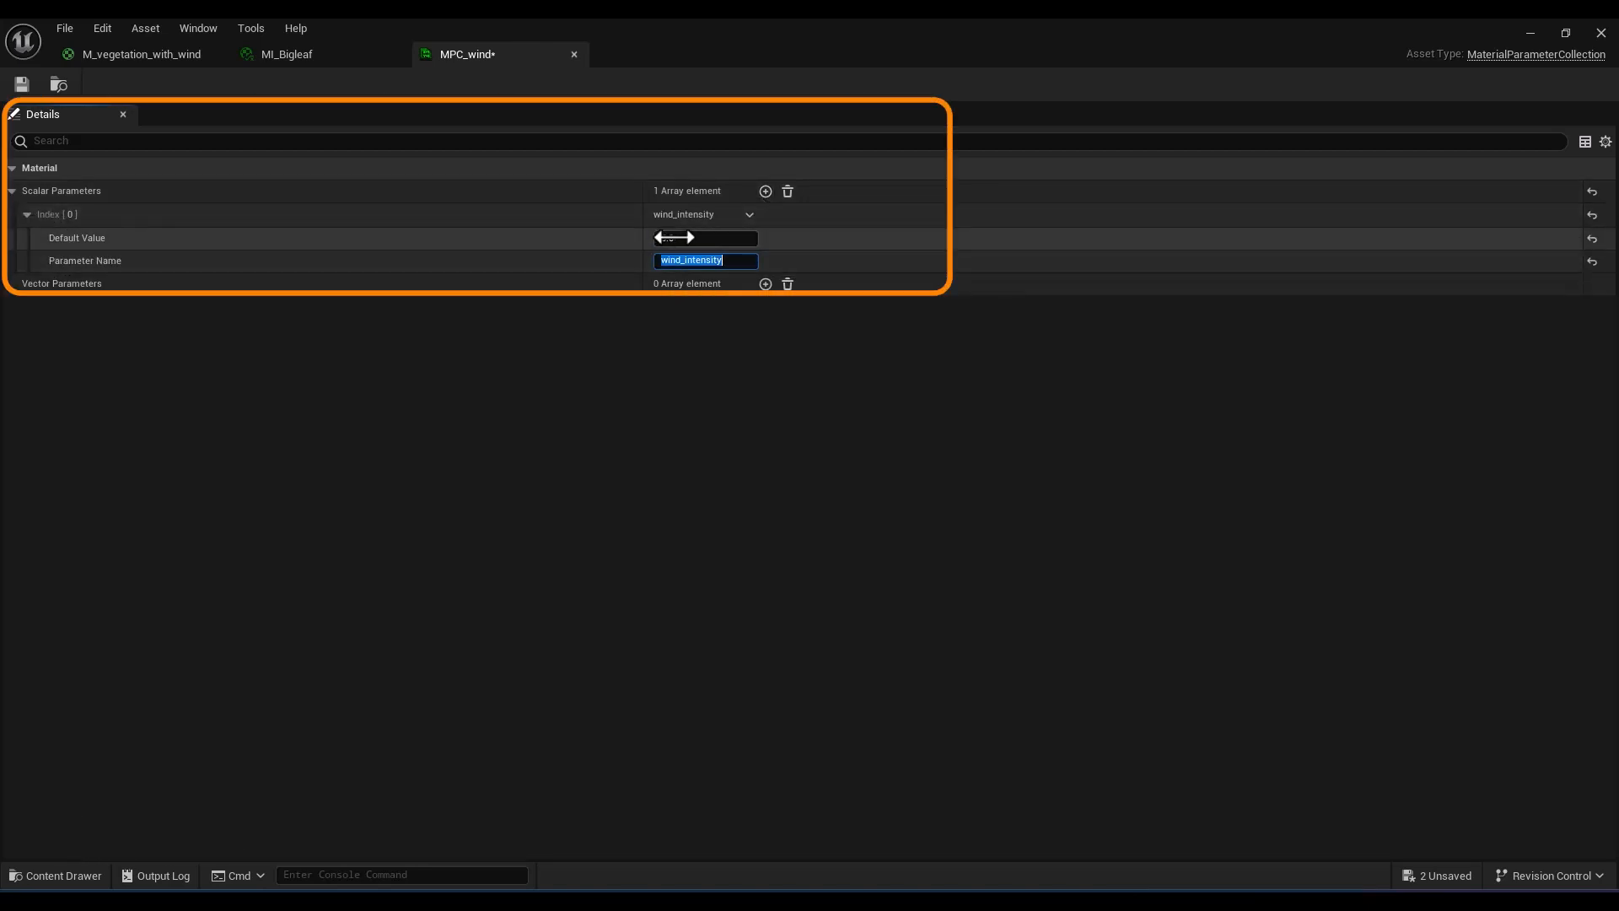
type("1")
key("Return")
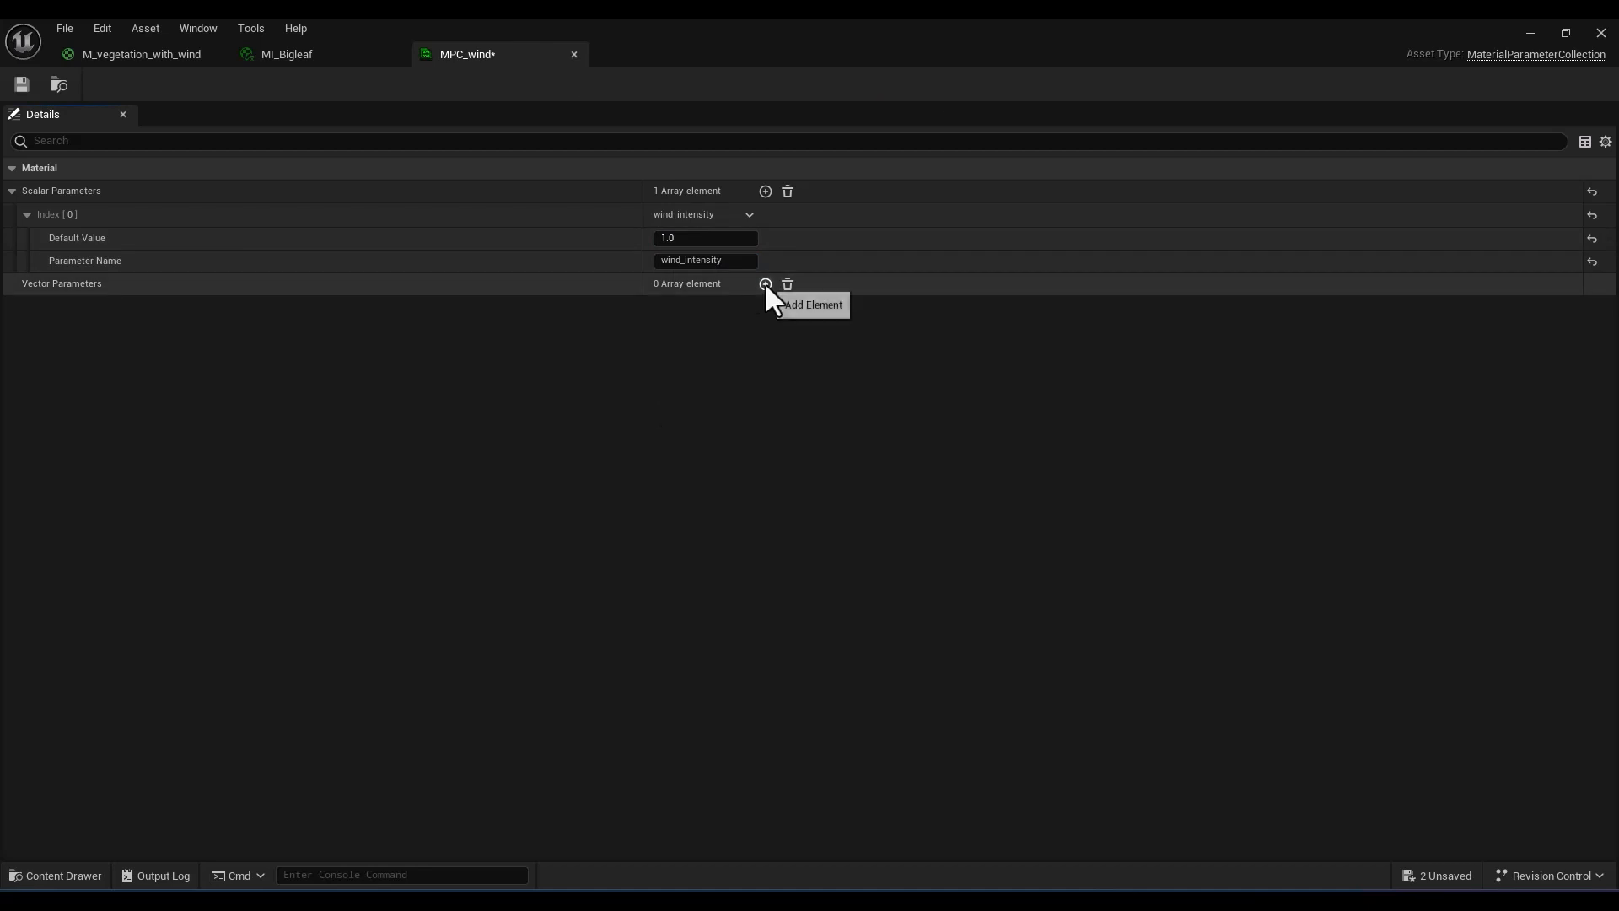
Add a vector parameter named wind_direction to MPC_wind and expand its default value
left_click(765, 283)
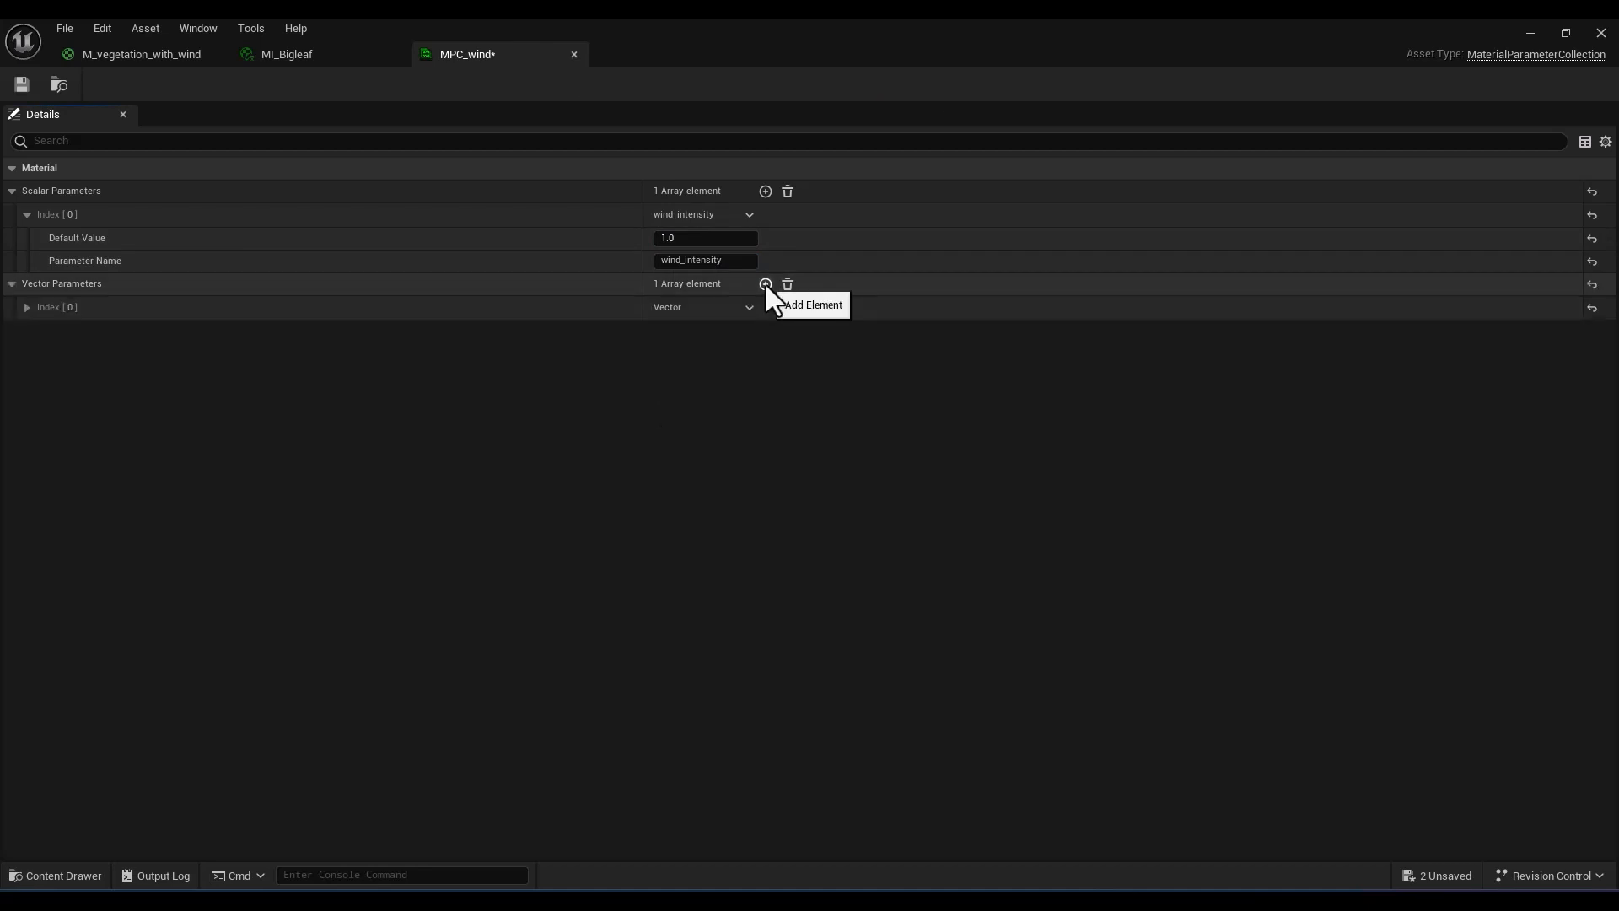
left_click(27, 307)
left_click(705, 353)
type("wind_direction")
key("Return")
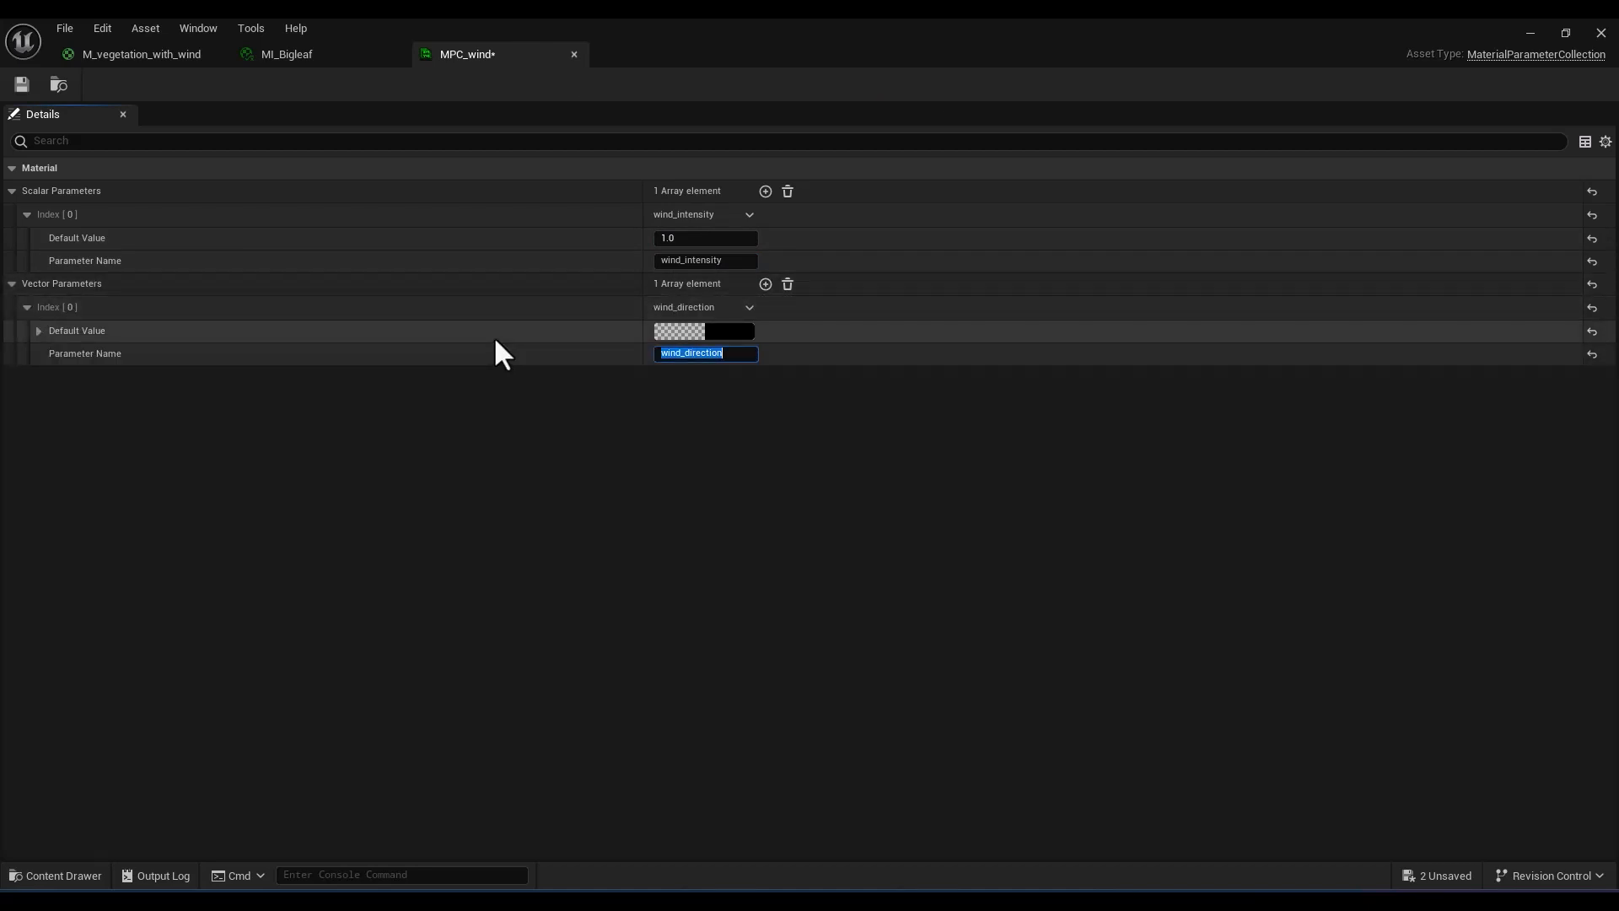
left_click(42, 330)
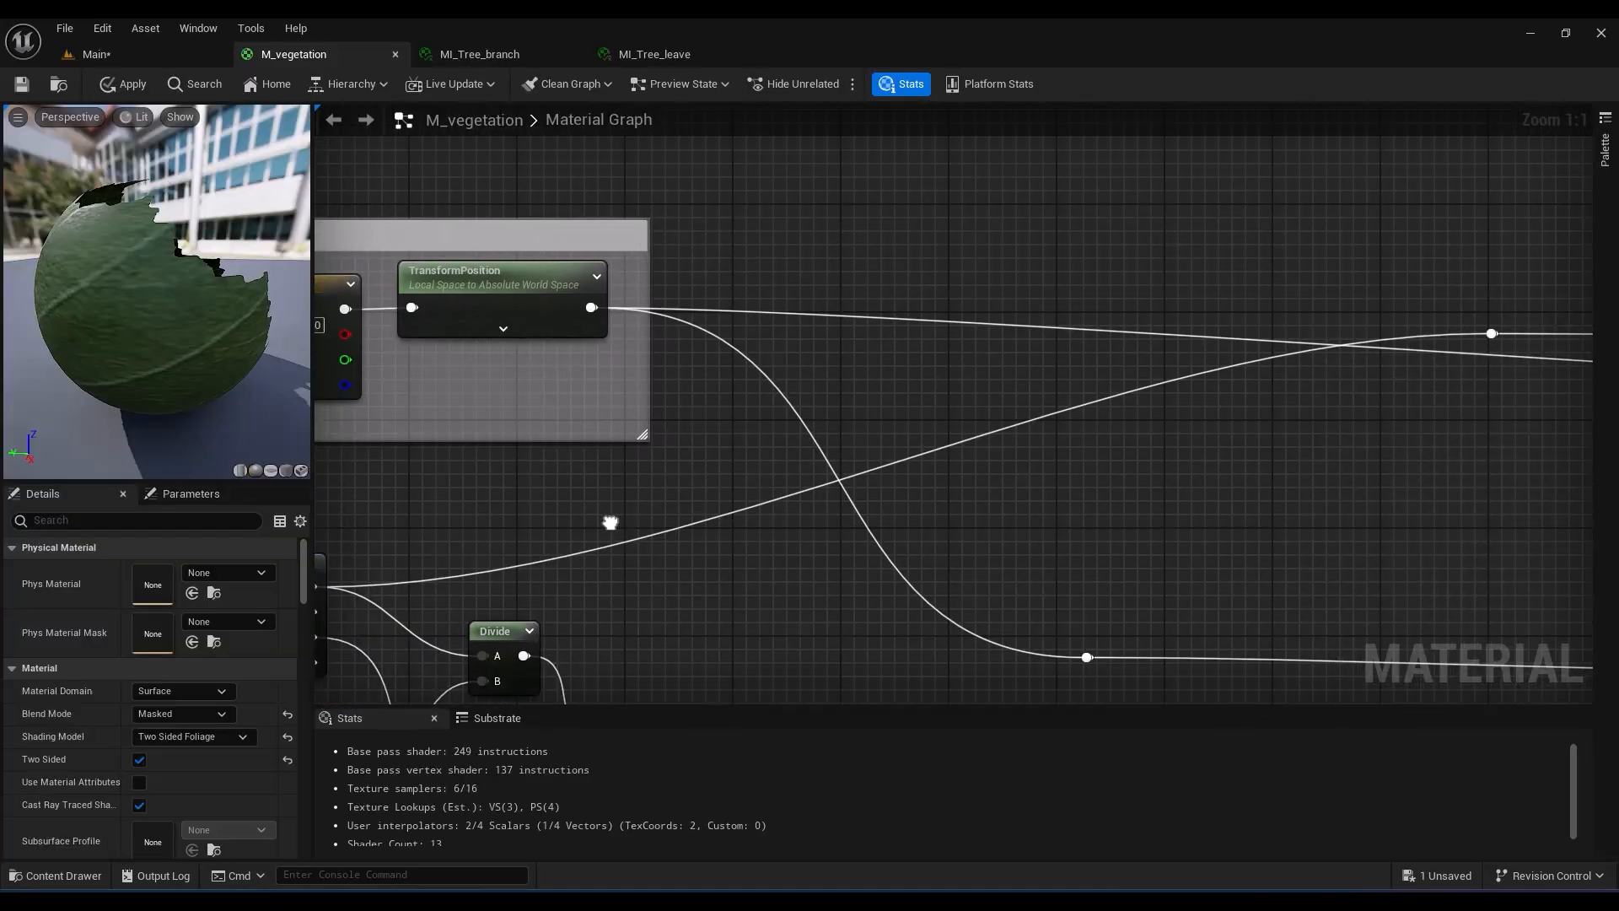
Place a new Add node in the M_vegetation graph and connect the Normalized Wind Vector output to its B input
right_click_drag(610, 523, 654, 511)
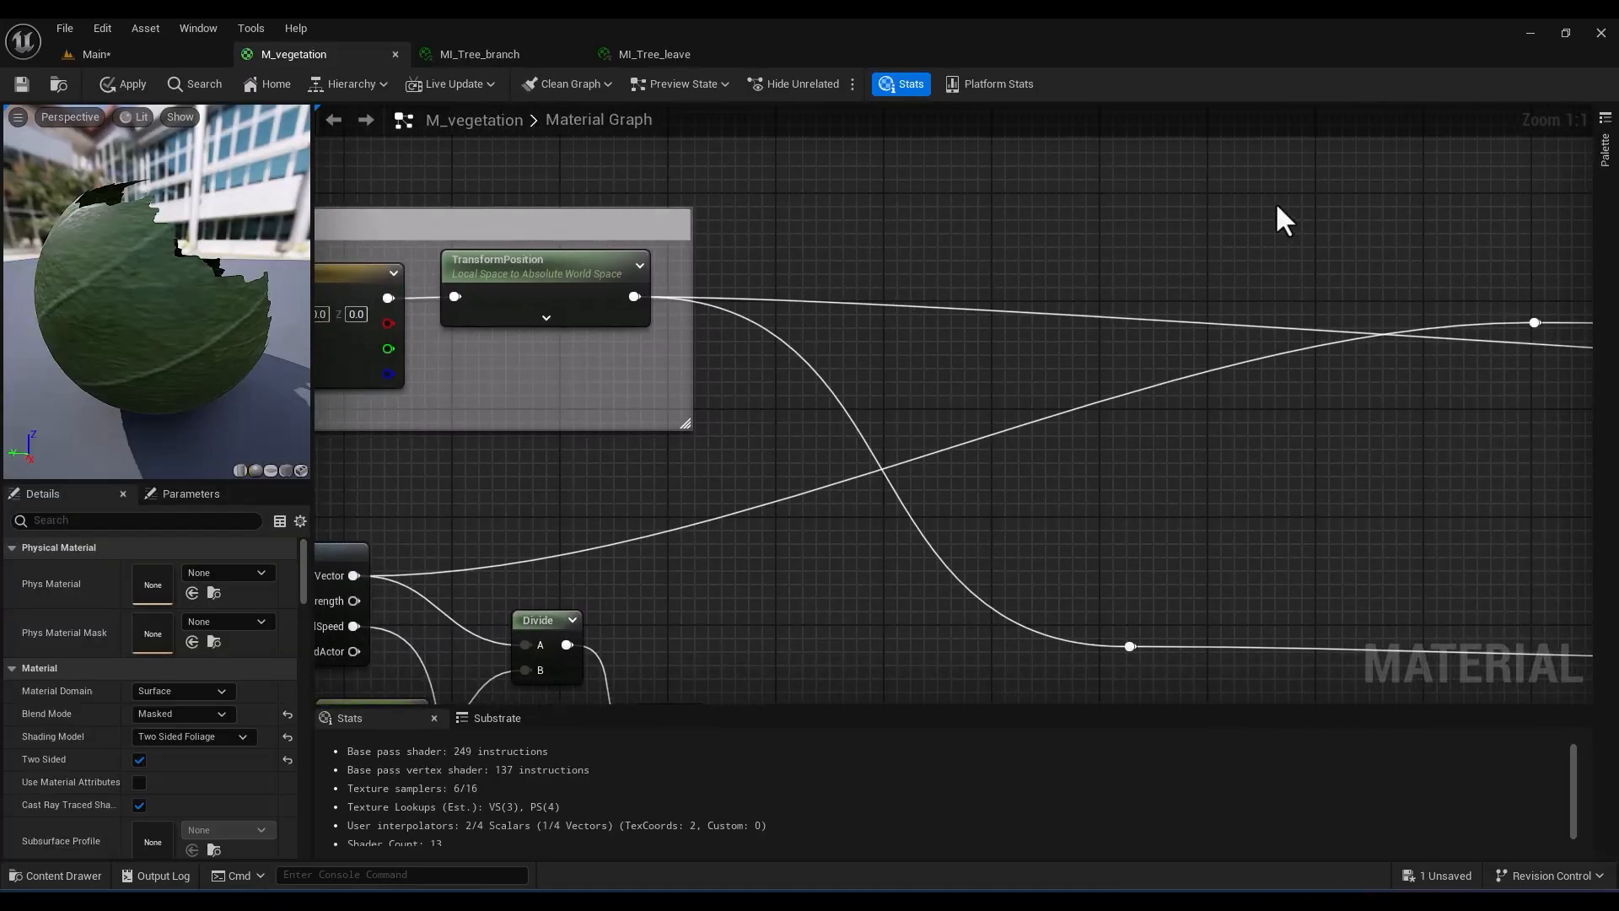
left_click(1331, 203)
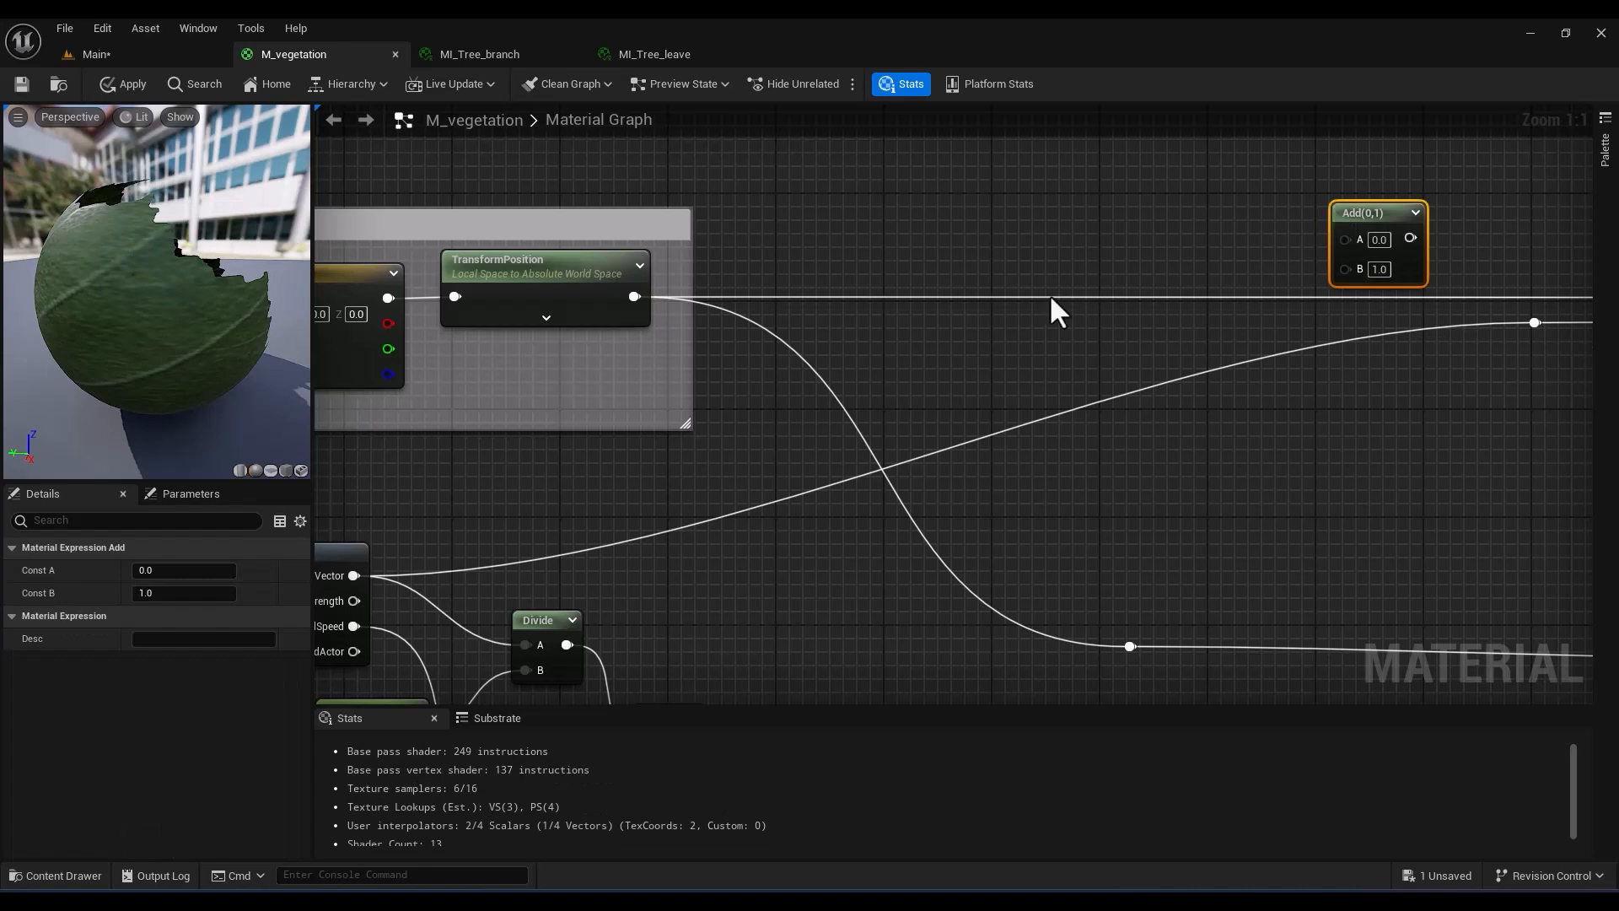
left_click_drag(354, 575, 1349, 272)
Add a CollectionParameter node near the new Add node, using the MPC_wind collection and its wind_direction parameter
right_click(974, 196)
type("collect")
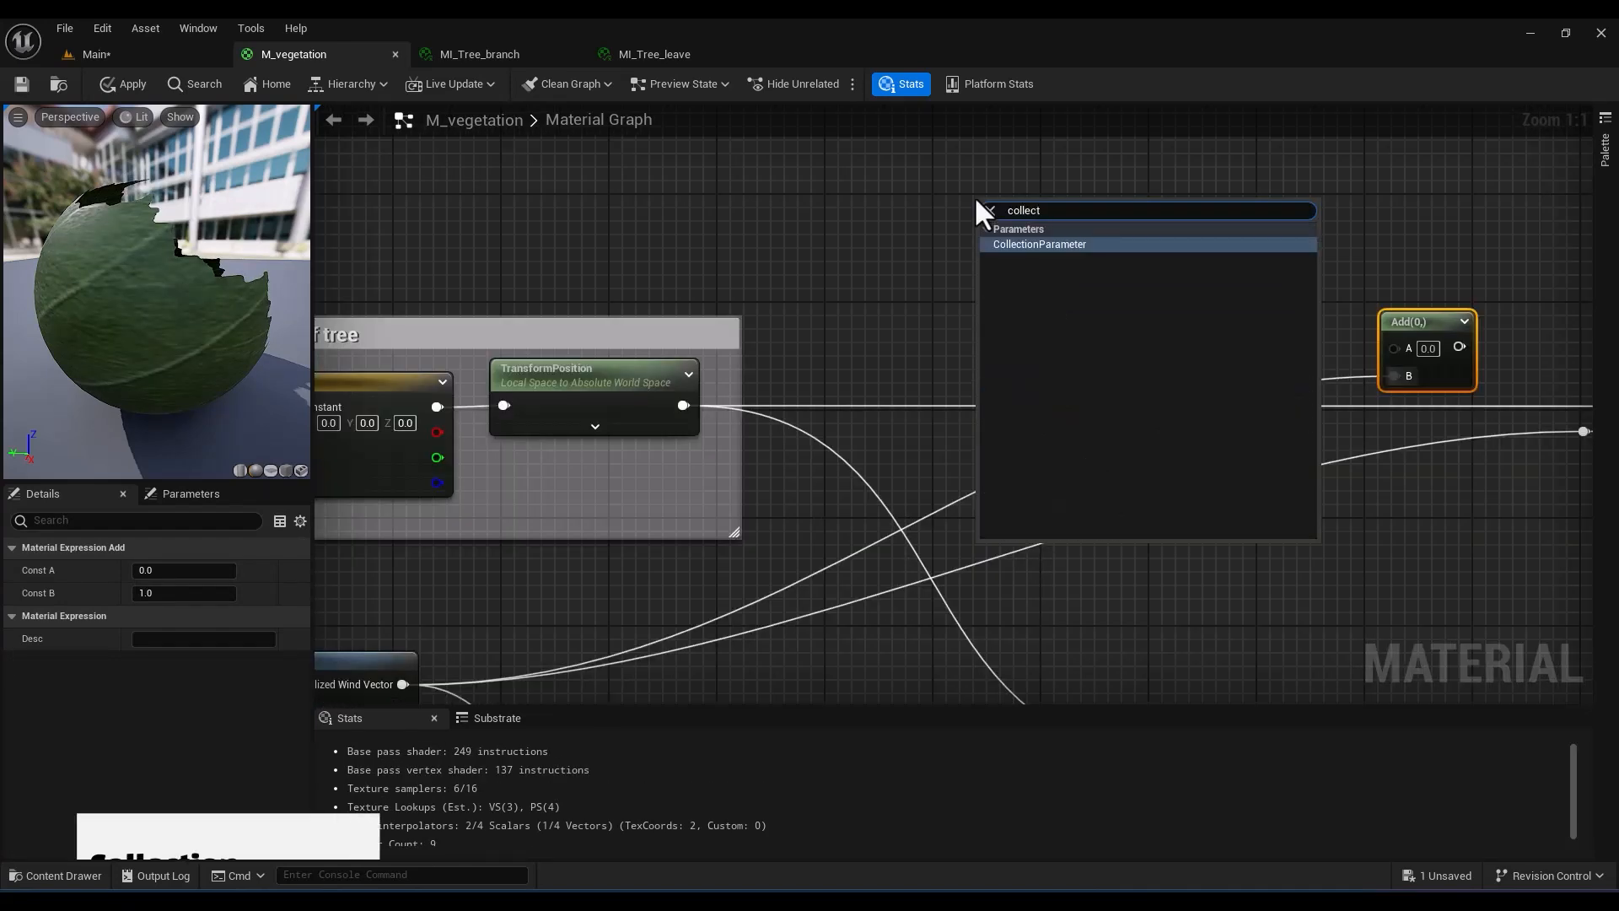
left_click(1059, 244)
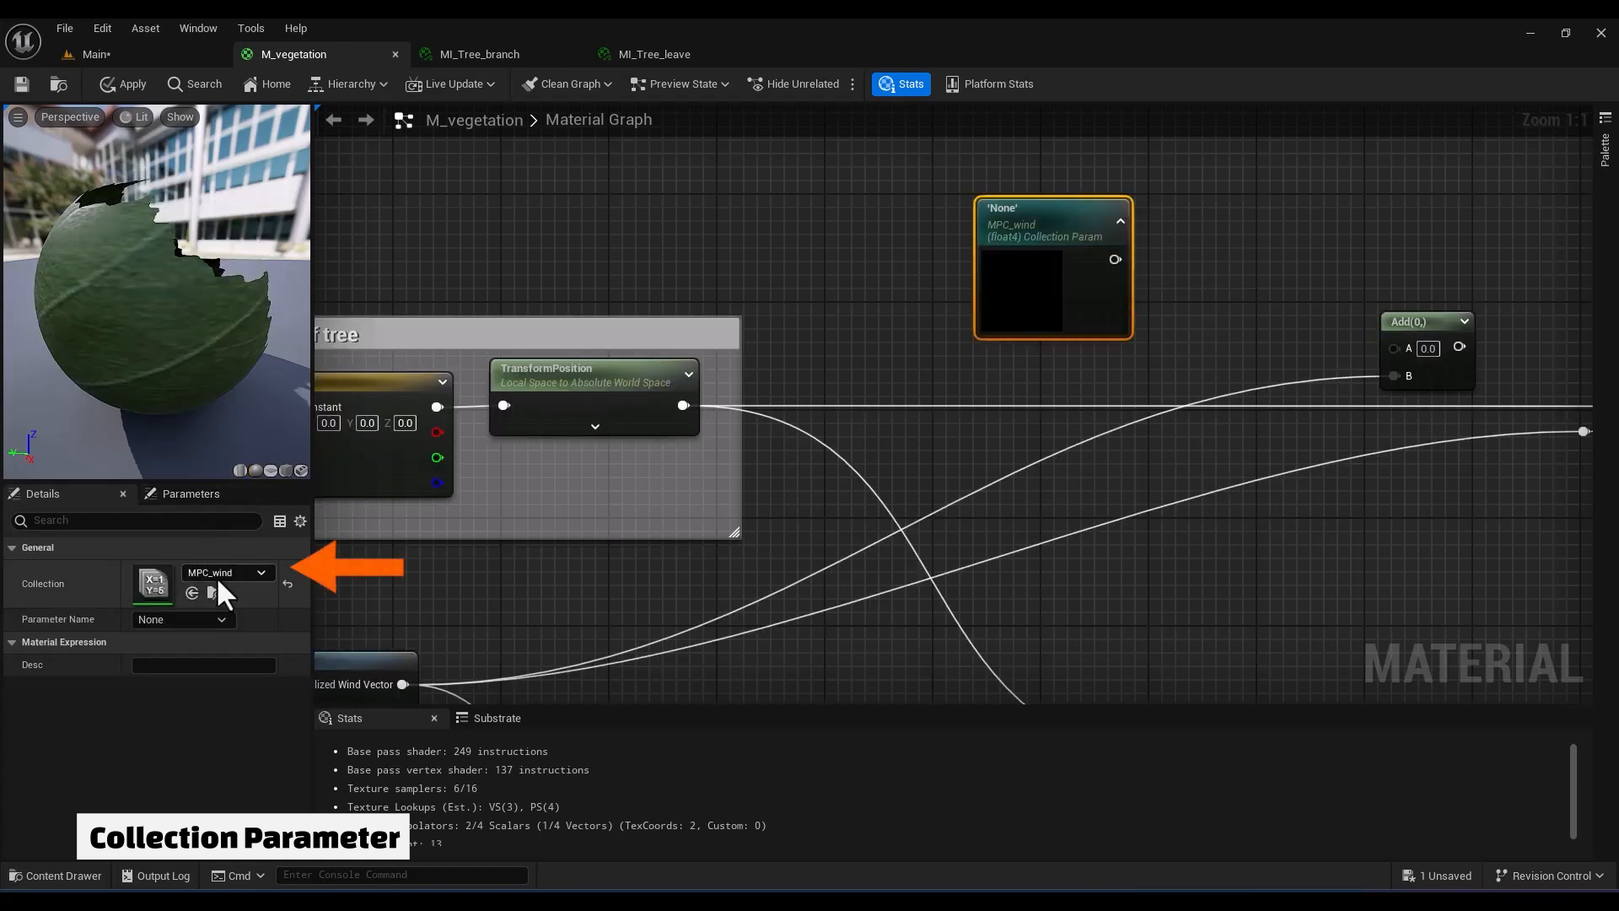
left_click(182, 619)
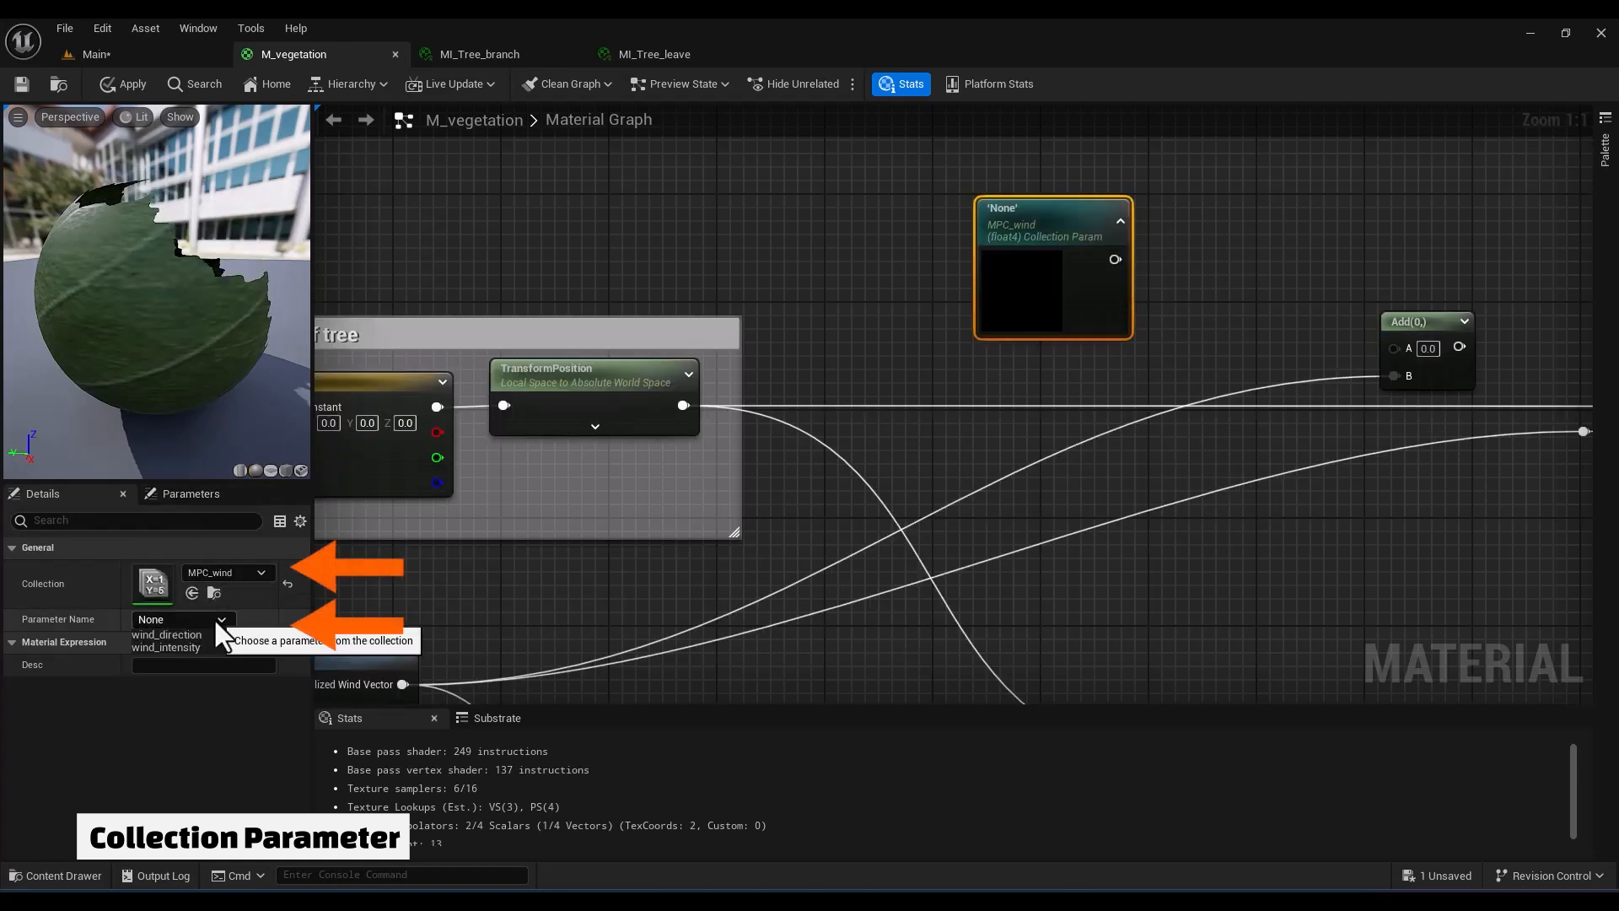
left_click(208, 634)
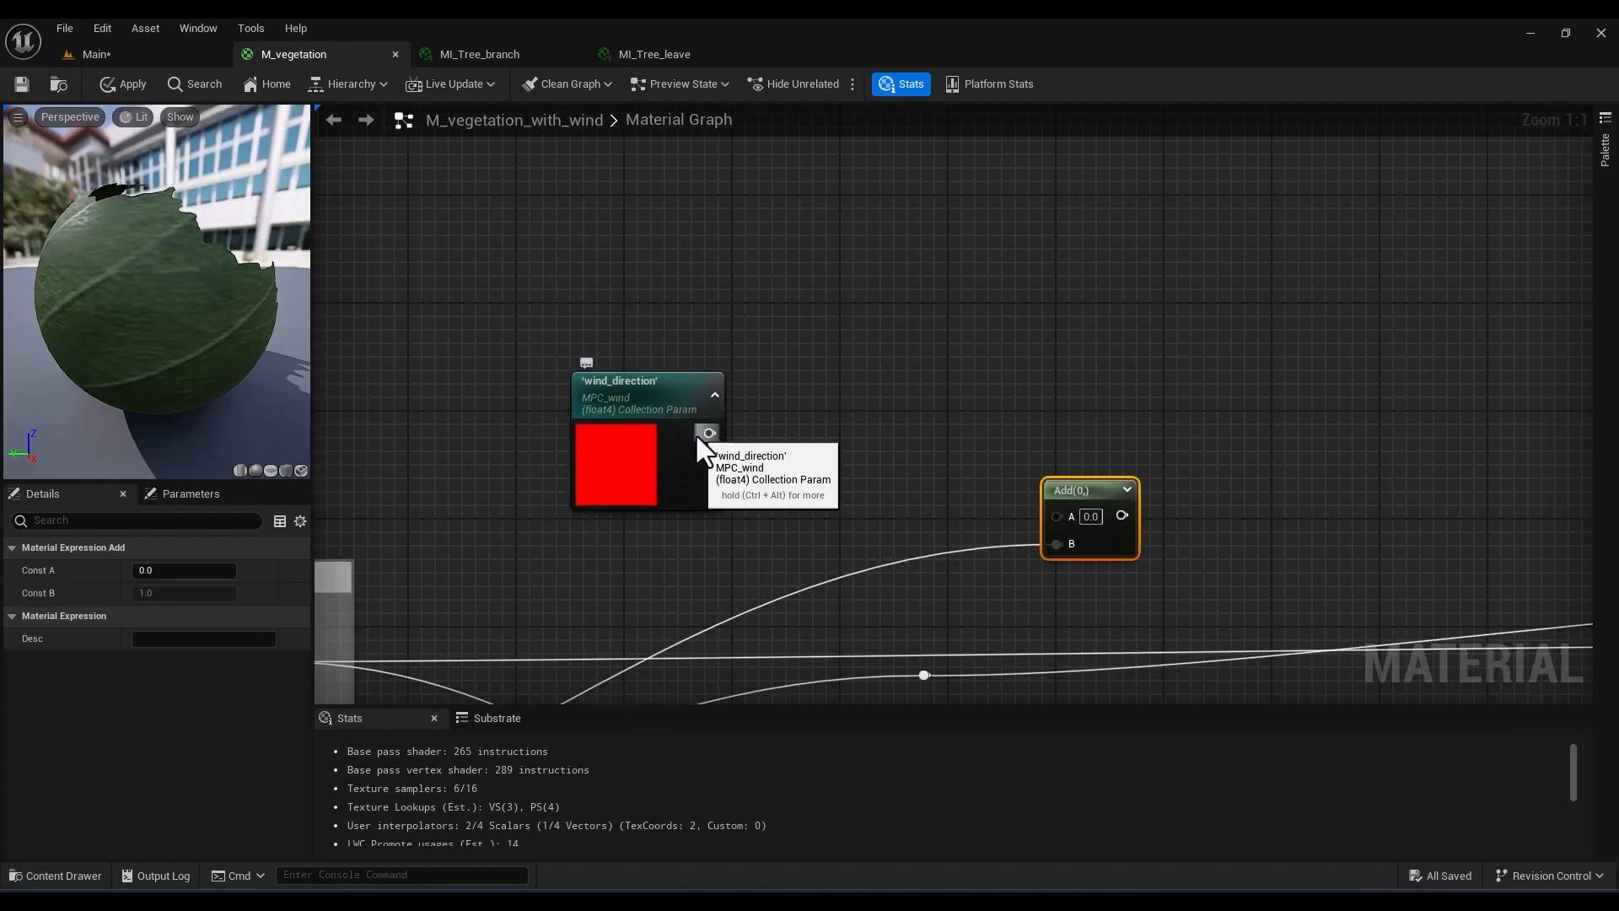
Connect wind_direction to the new Add node's A input through a component mask with R, G and B enabled
left_click_drag(706, 434, 1383, 531)
right_click_drag(542, 553, 880, 645)
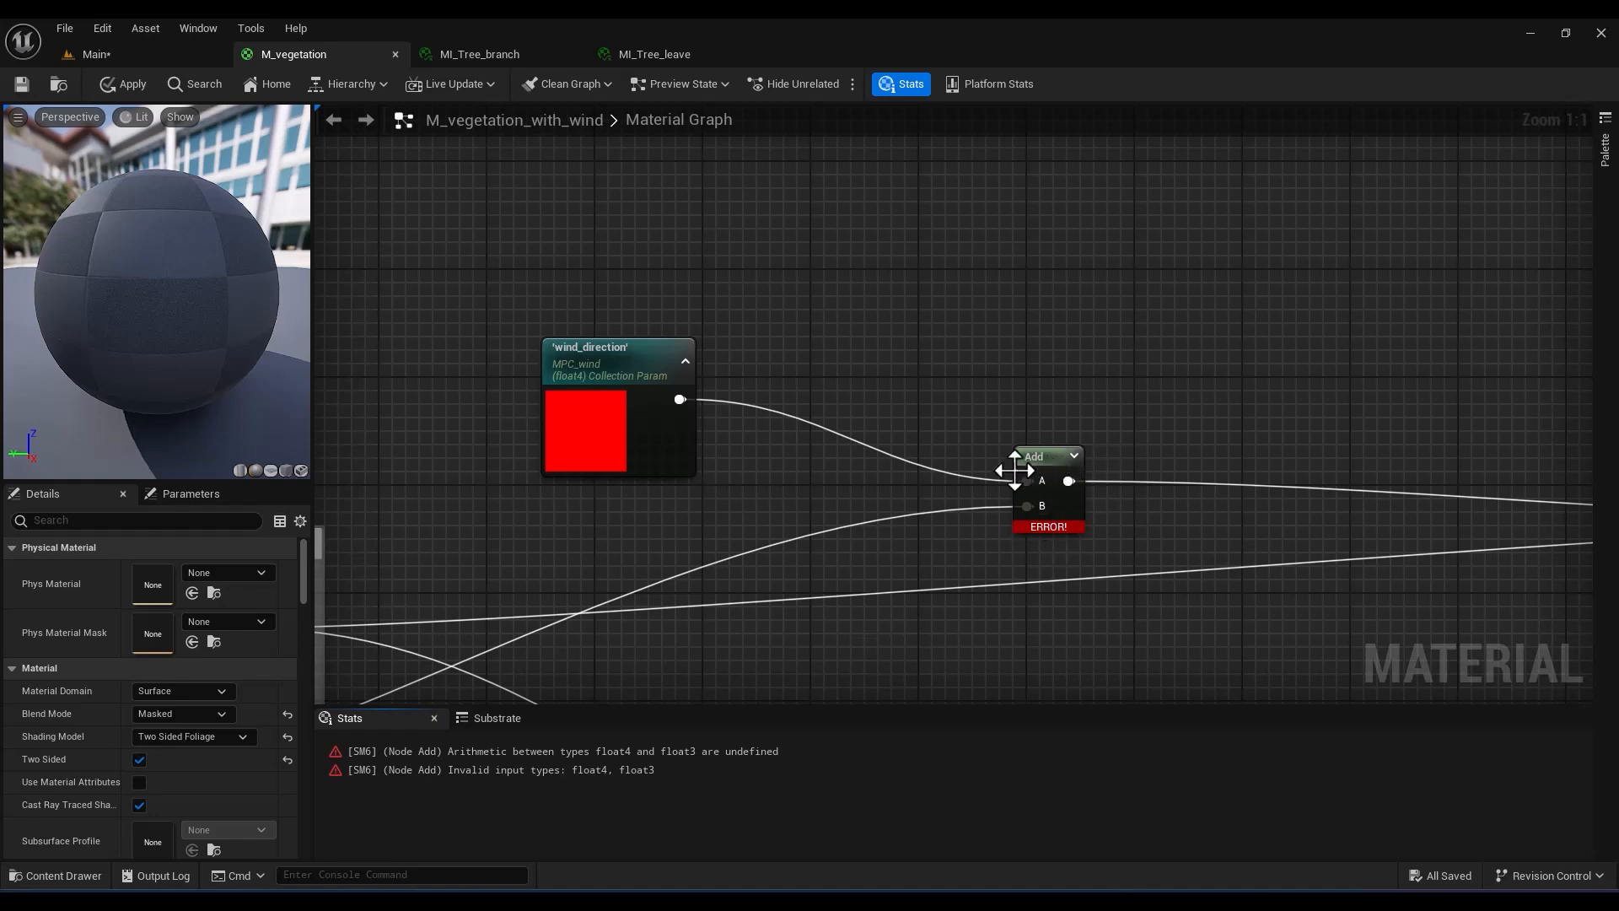
left_click_drag(662, 360, 617, 422)
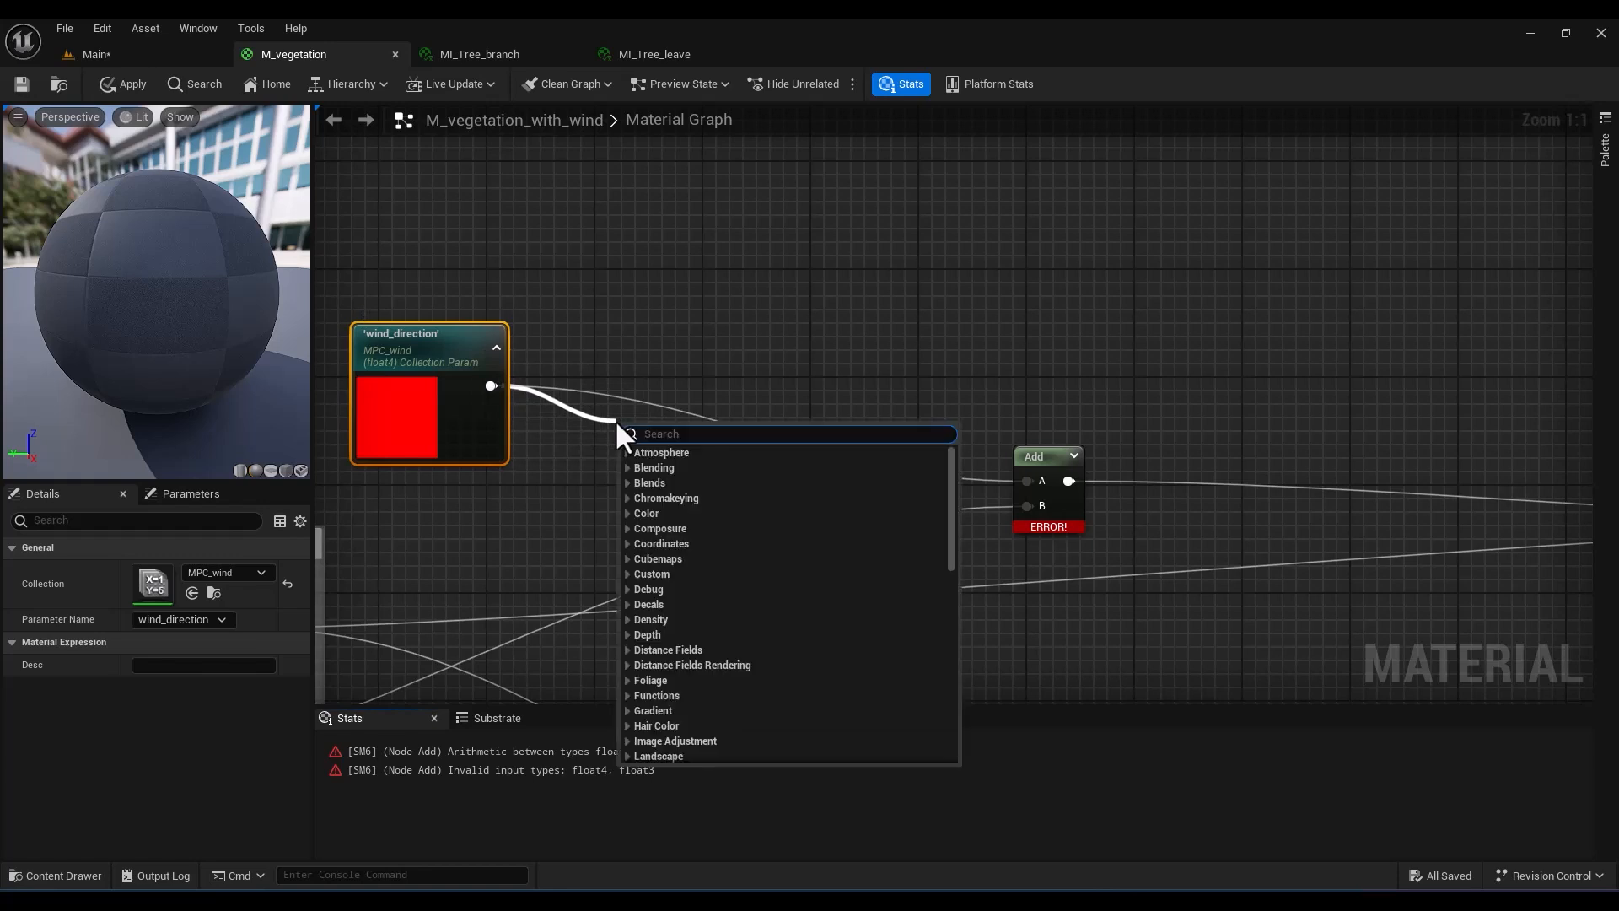
left_click(697, 591)
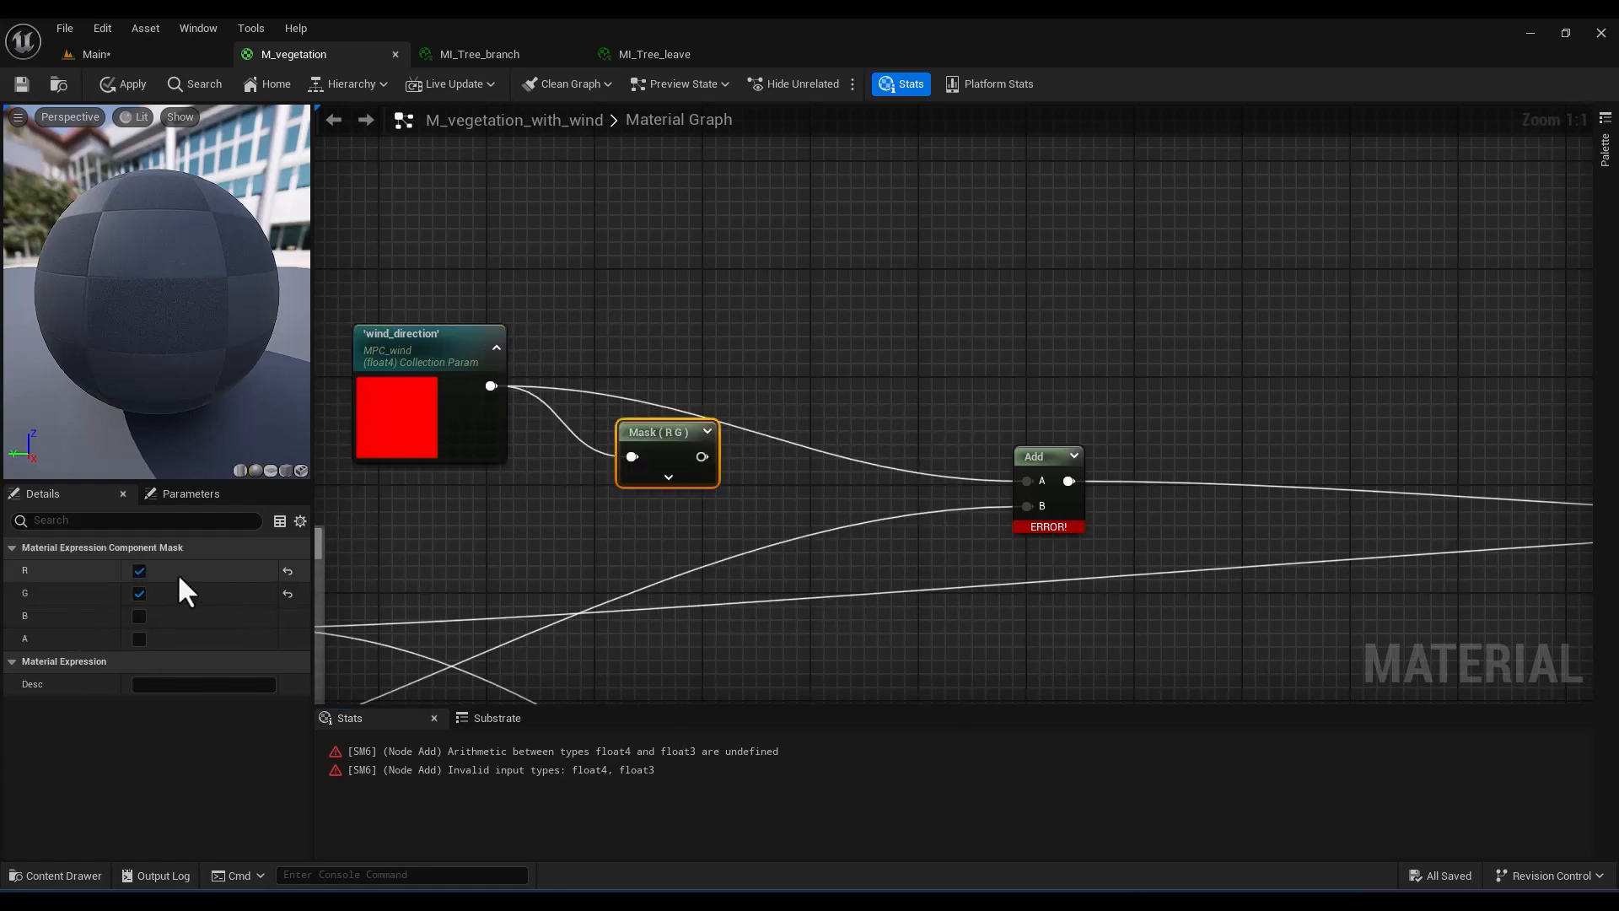
left_click(139, 615)
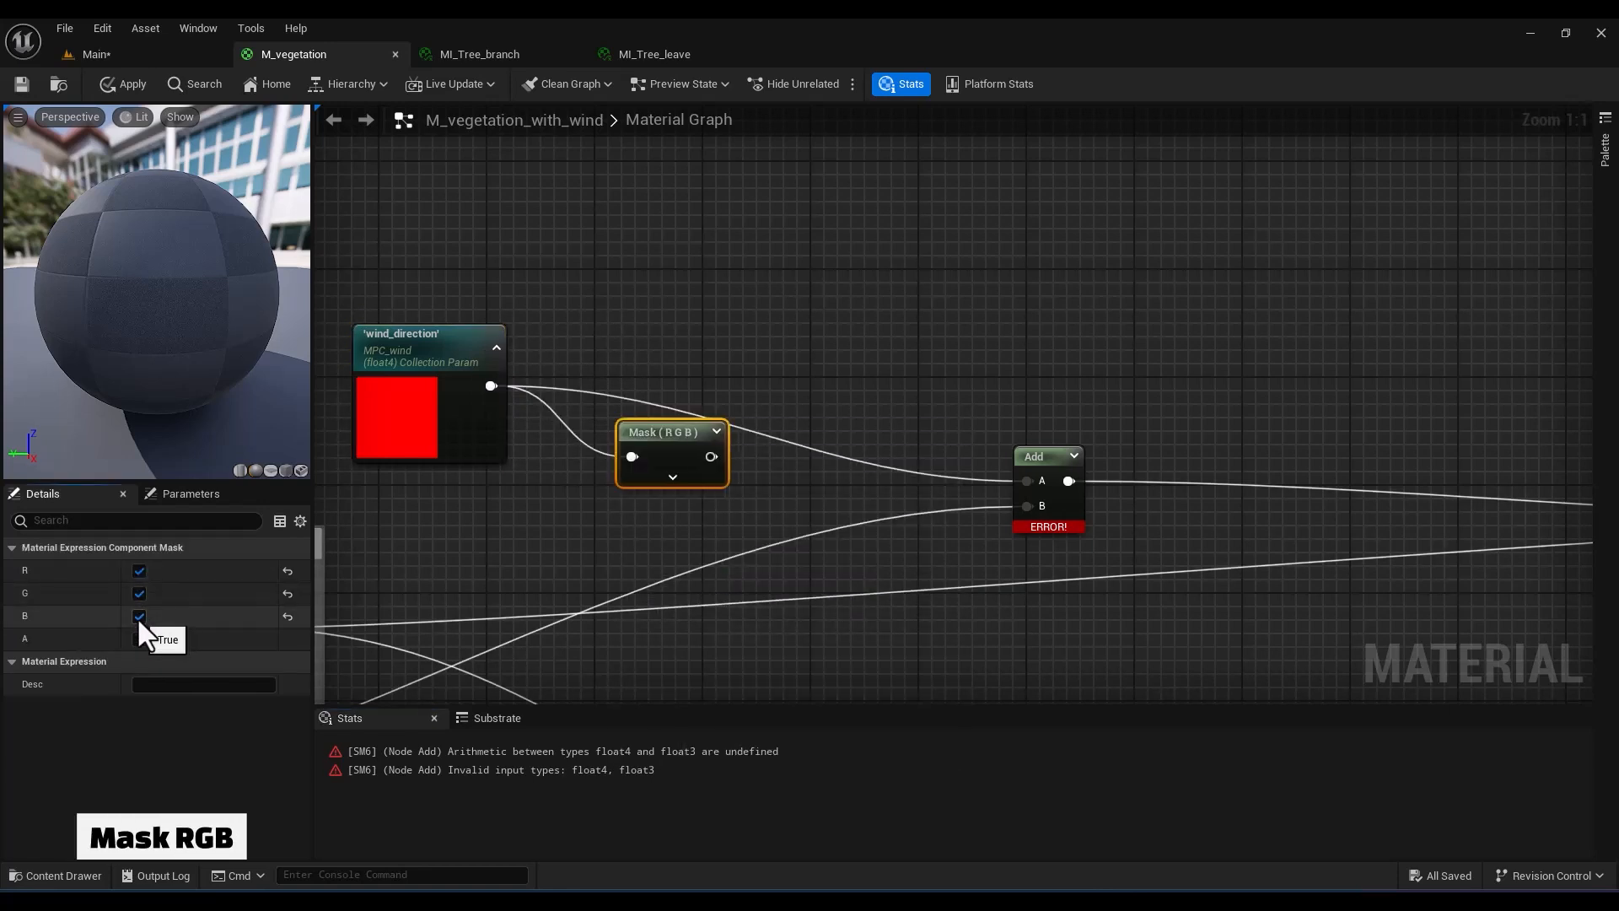
left_click_drag(712, 456, 1027, 481)
left_click_drag(658, 439, 783, 425)
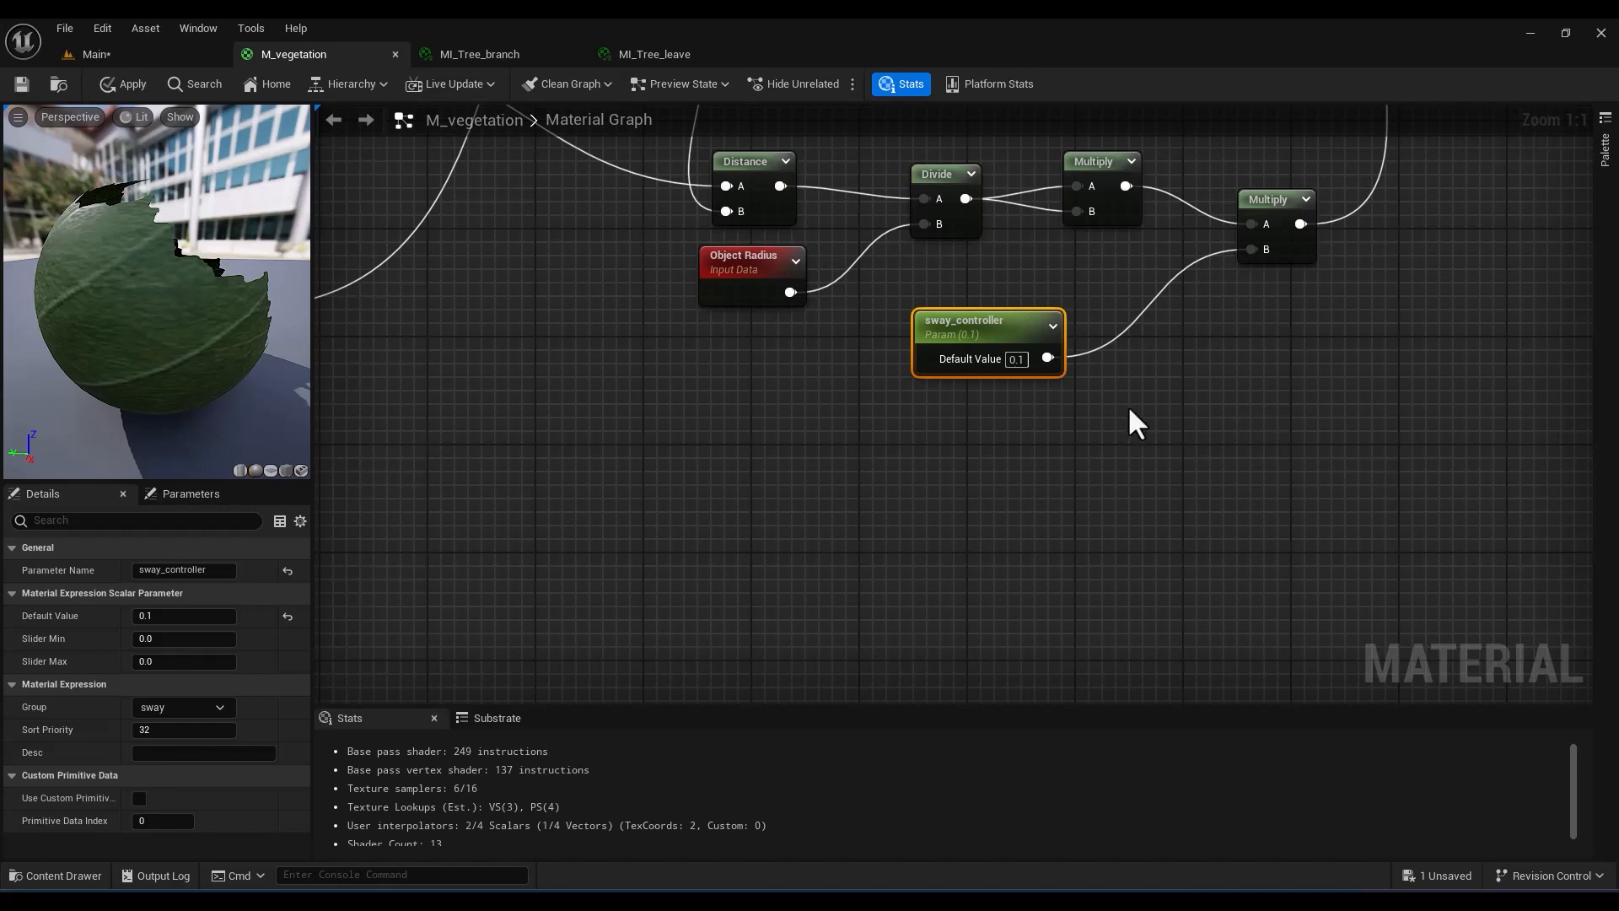
Multiply sway_controller by a new MPC_wind wind_intensity collection parameter and feed the product into the following Multiply's B input
left_click(1128, 408)
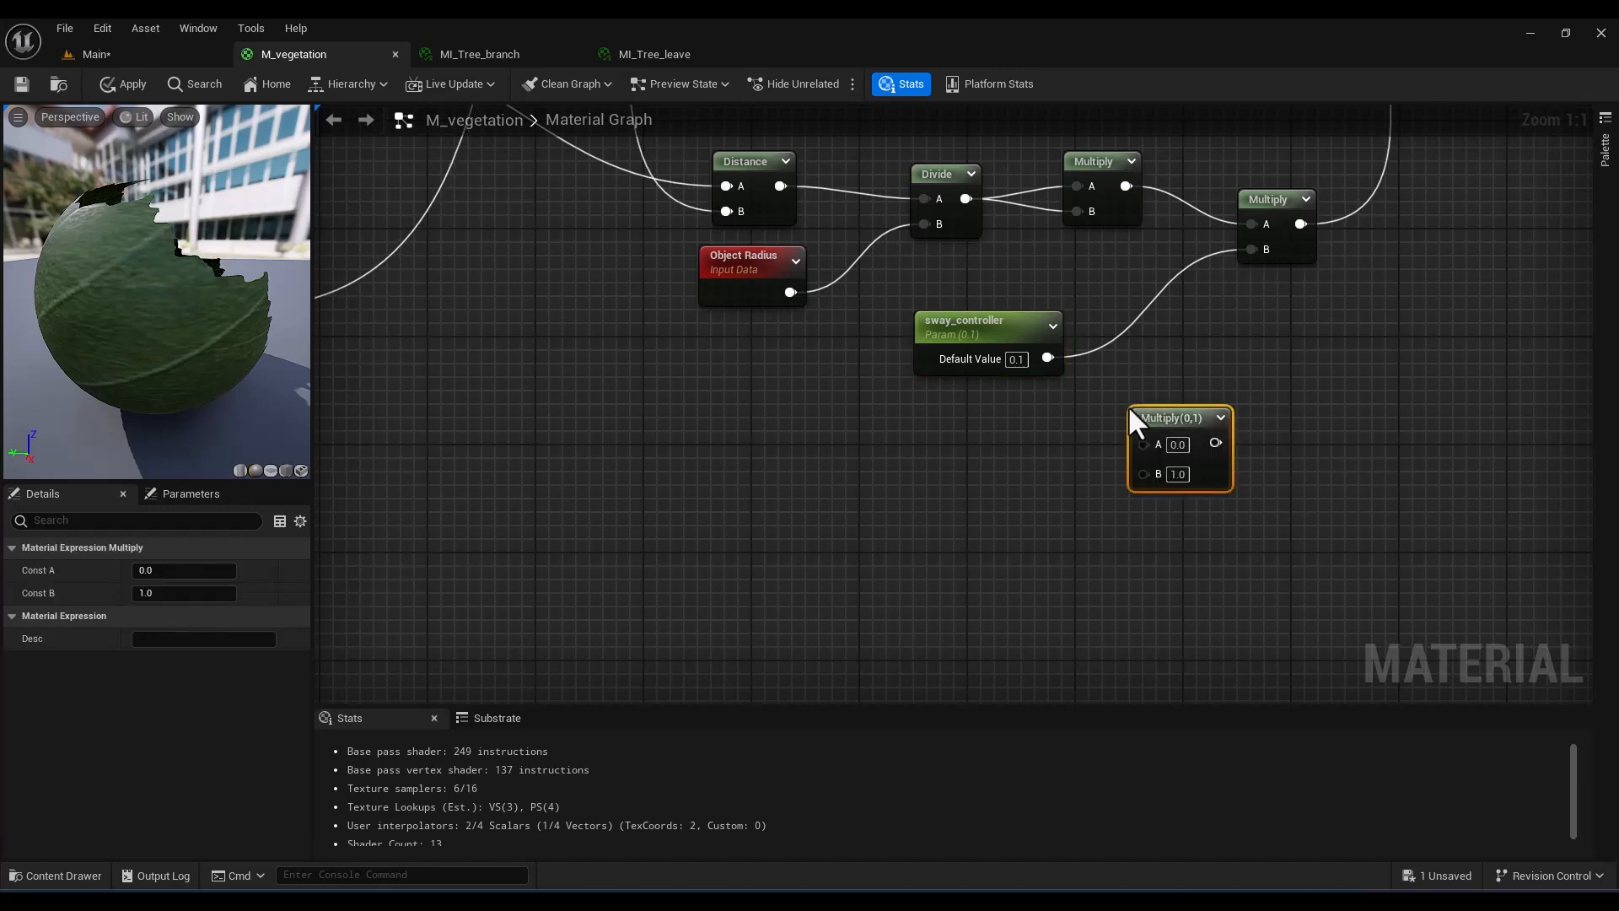
right_click(898, 490)
type("colle")
left_click(975, 542)
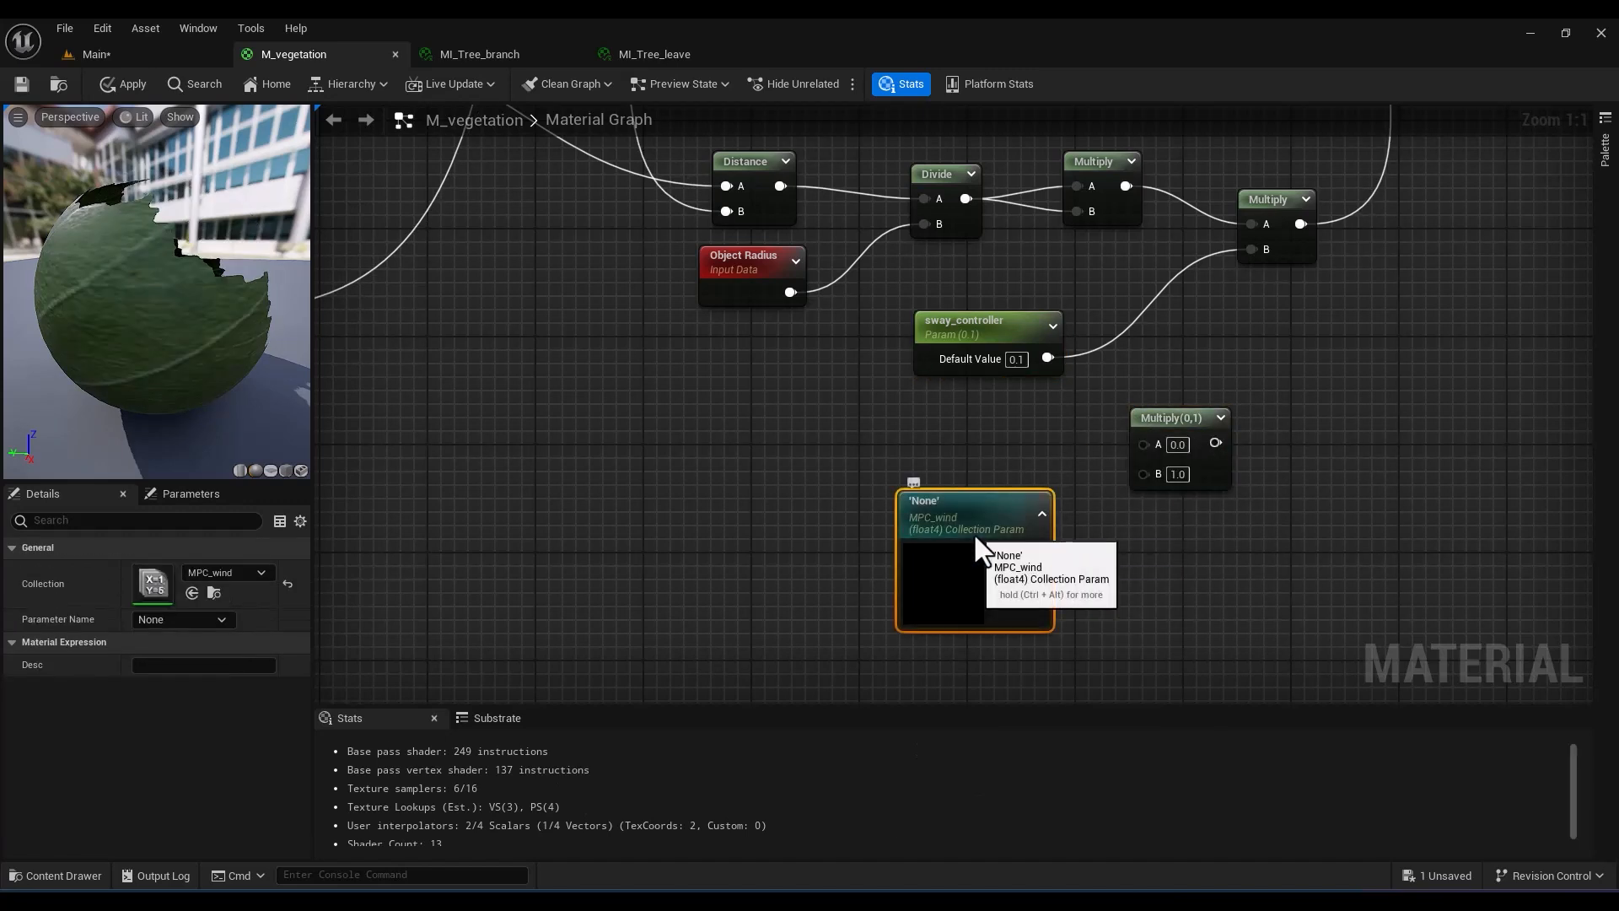
left_click(223, 618)
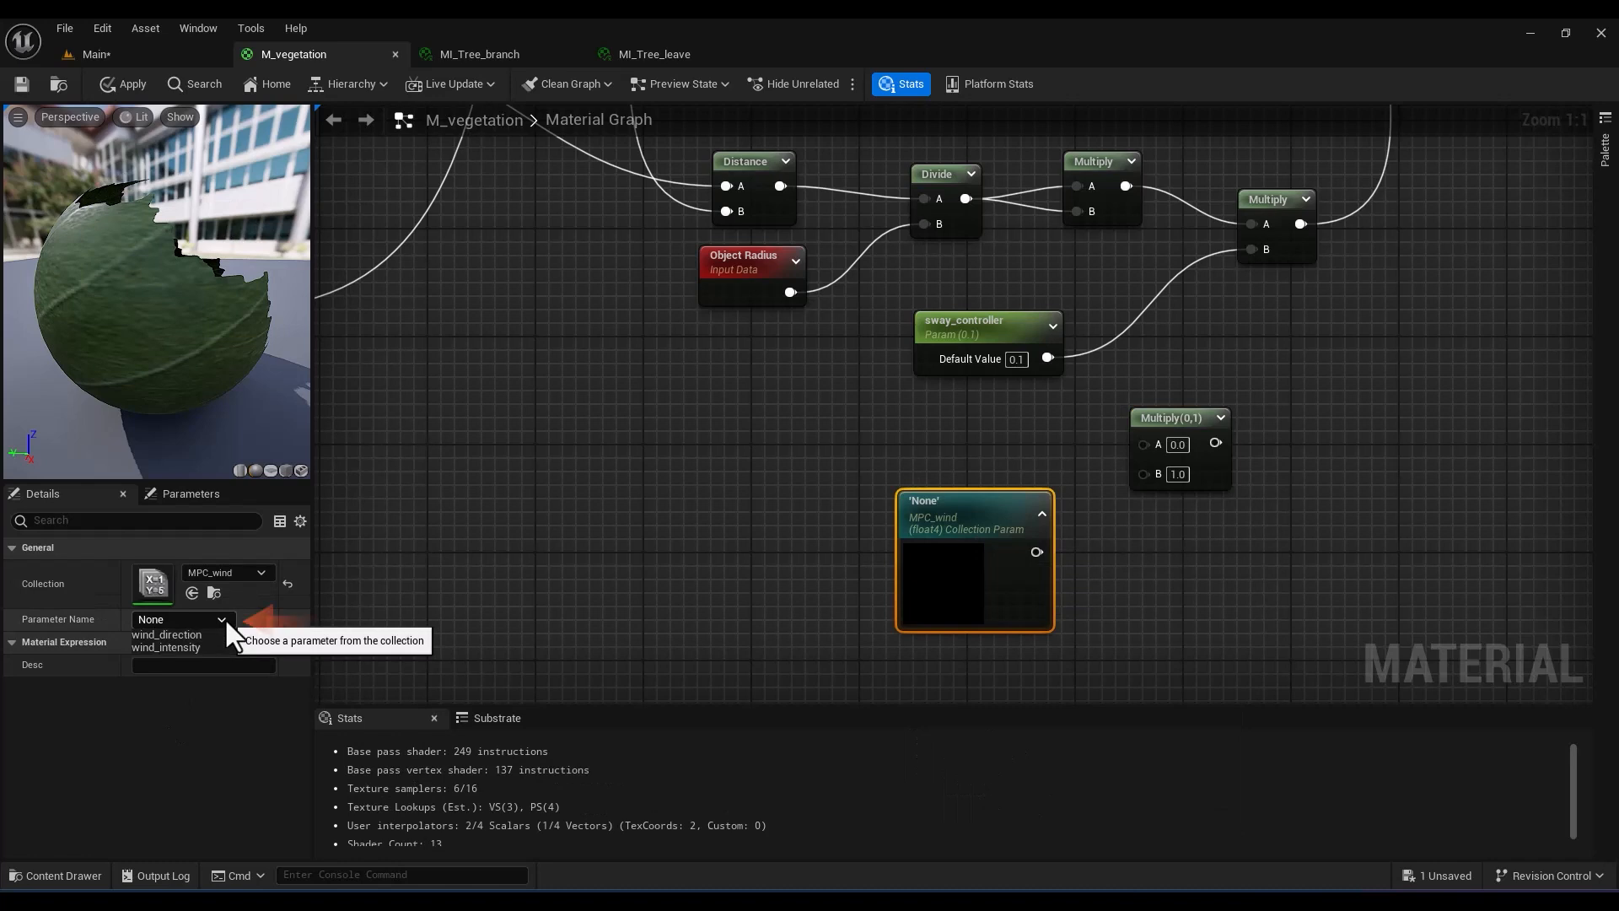
left_click(181, 646)
left_click_drag(1036, 553, 1141, 470)
left_click_drag(1047, 357, 1252, 250)
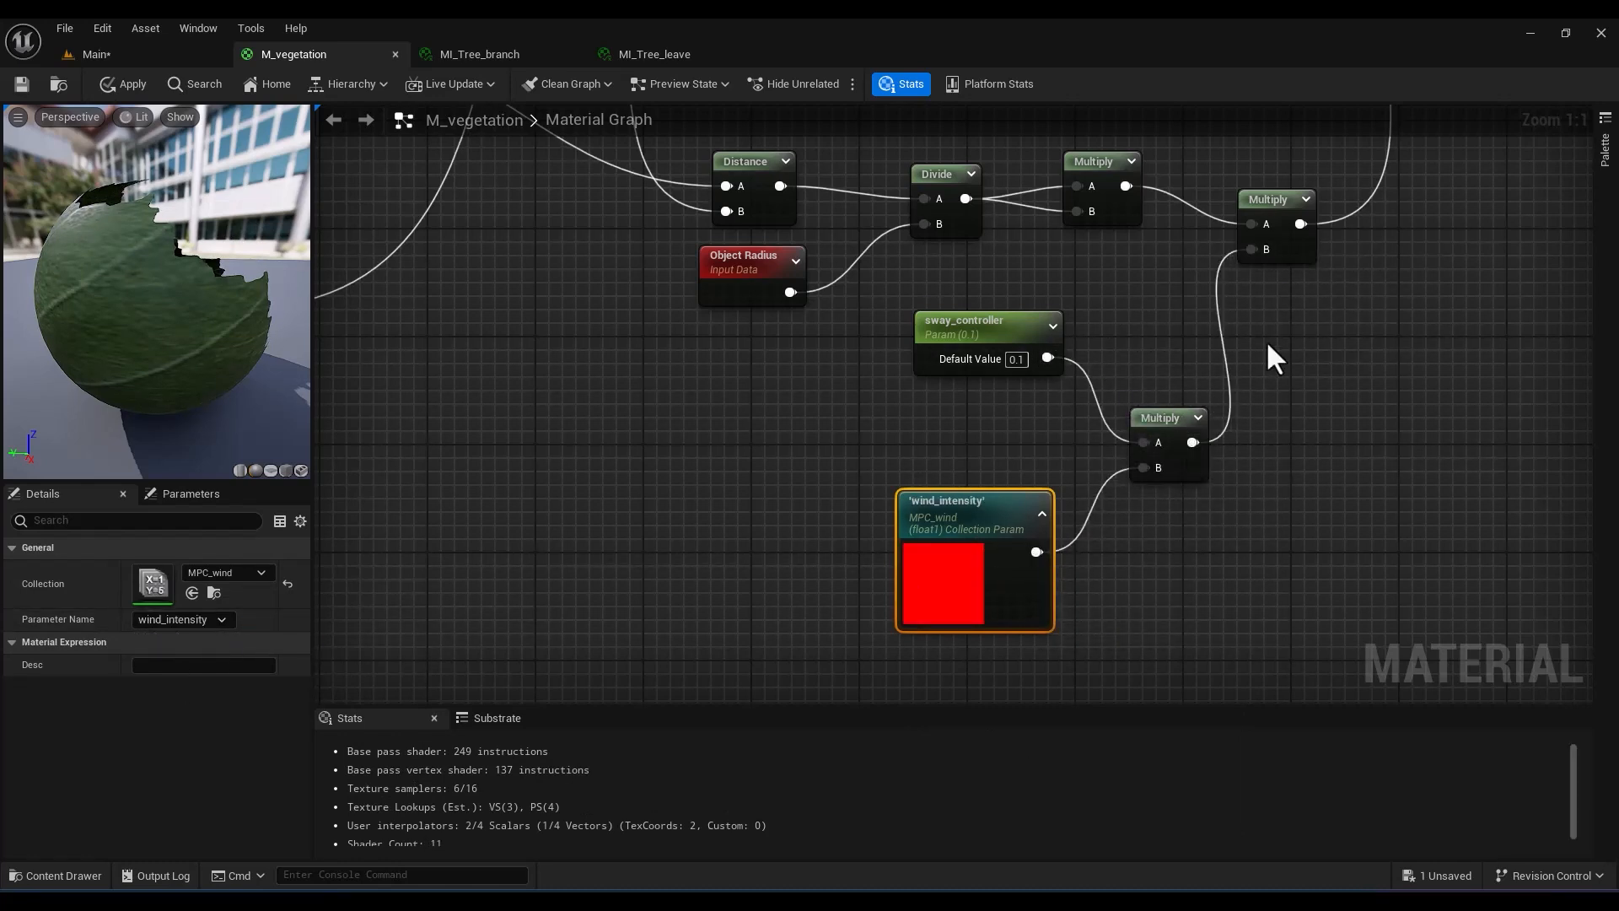
Select the entire sway node network and enclose it in a comment box
scroll(1049, 462, "down", 6)
left_click_drag(345, 341, 1315, 658)
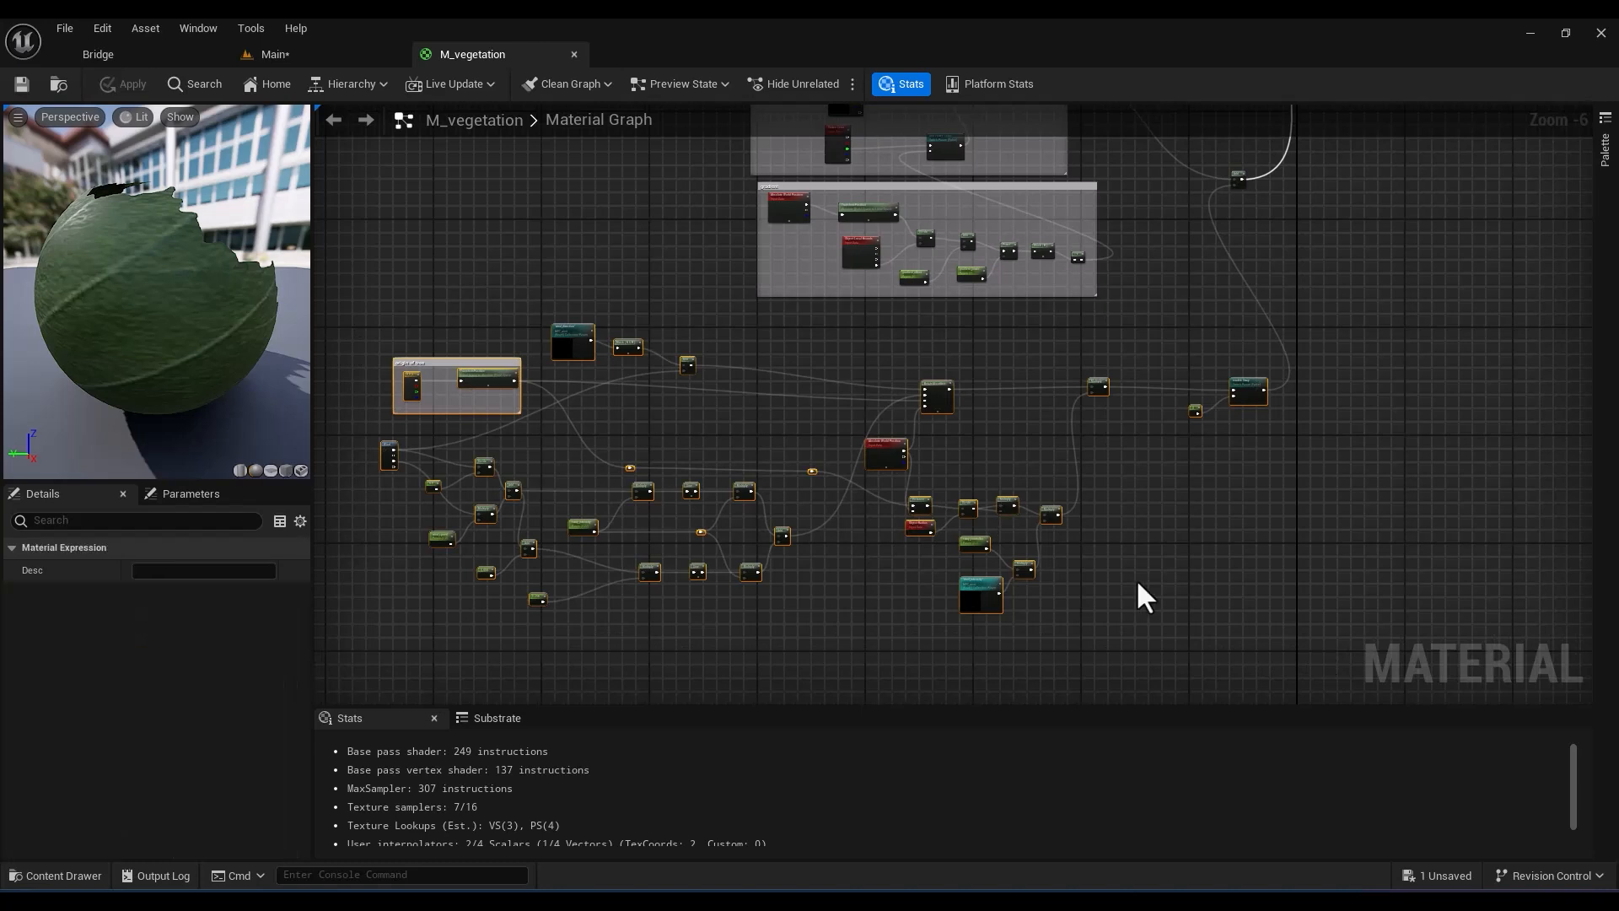
key("c")
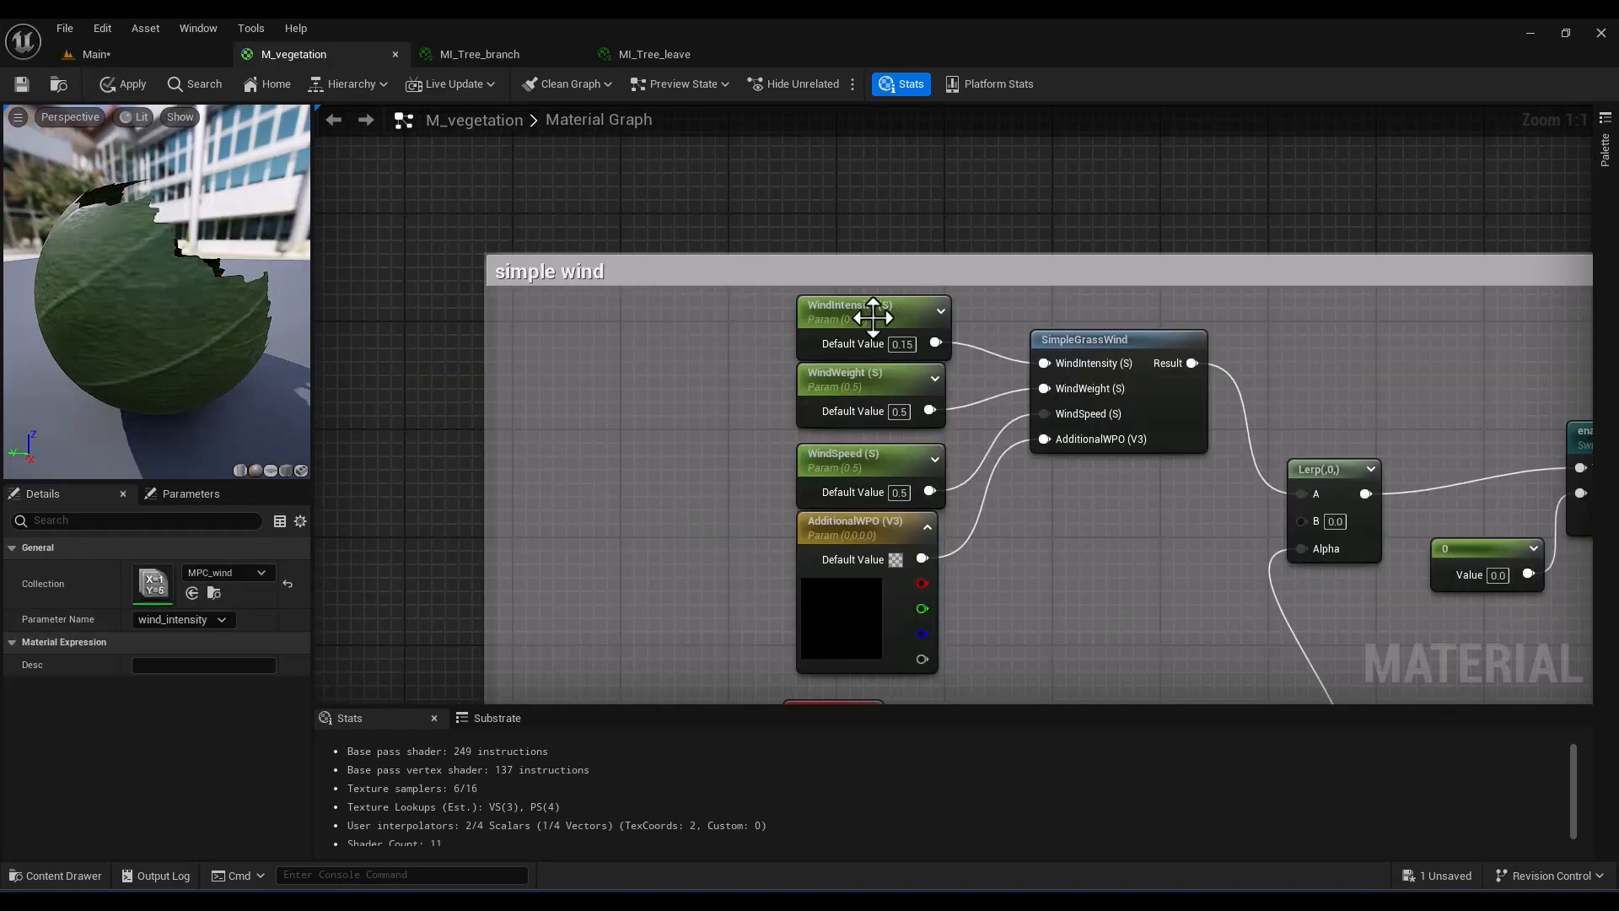
Move WindIntensity (S) aside in the simple wind group and add a CollectionParameter node below it using MPC_wind's wind_intensity
left_click_drag(852, 308, 566, 293)
right_click(551, 389)
type("coll")
left_click(678, 432)
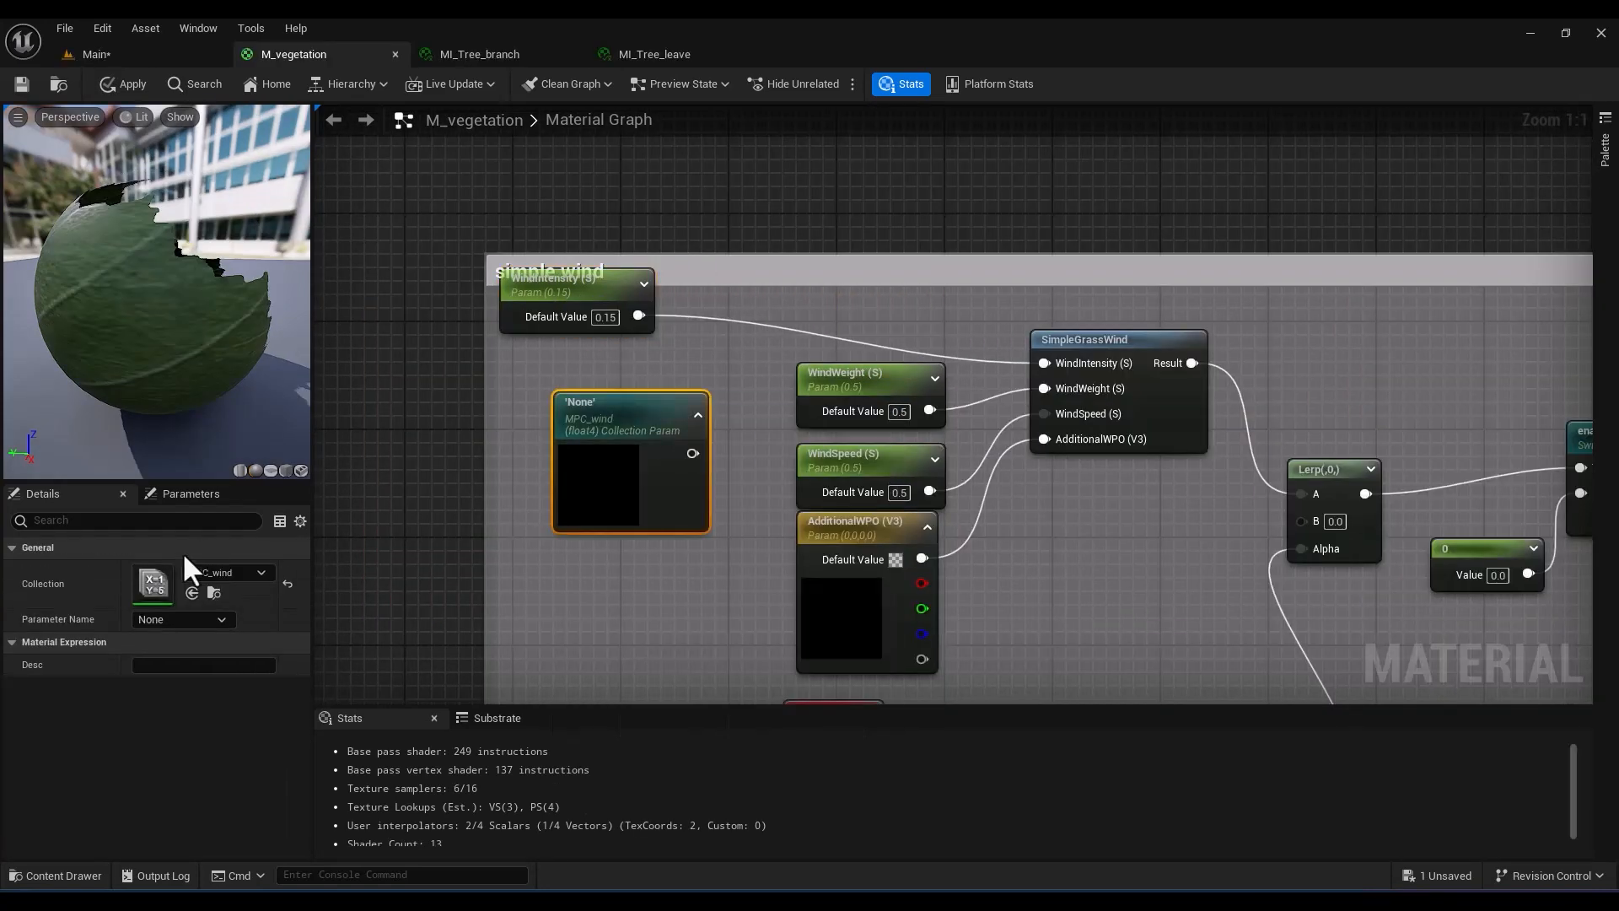
left_click(188, 618)
left_click(200, 651)
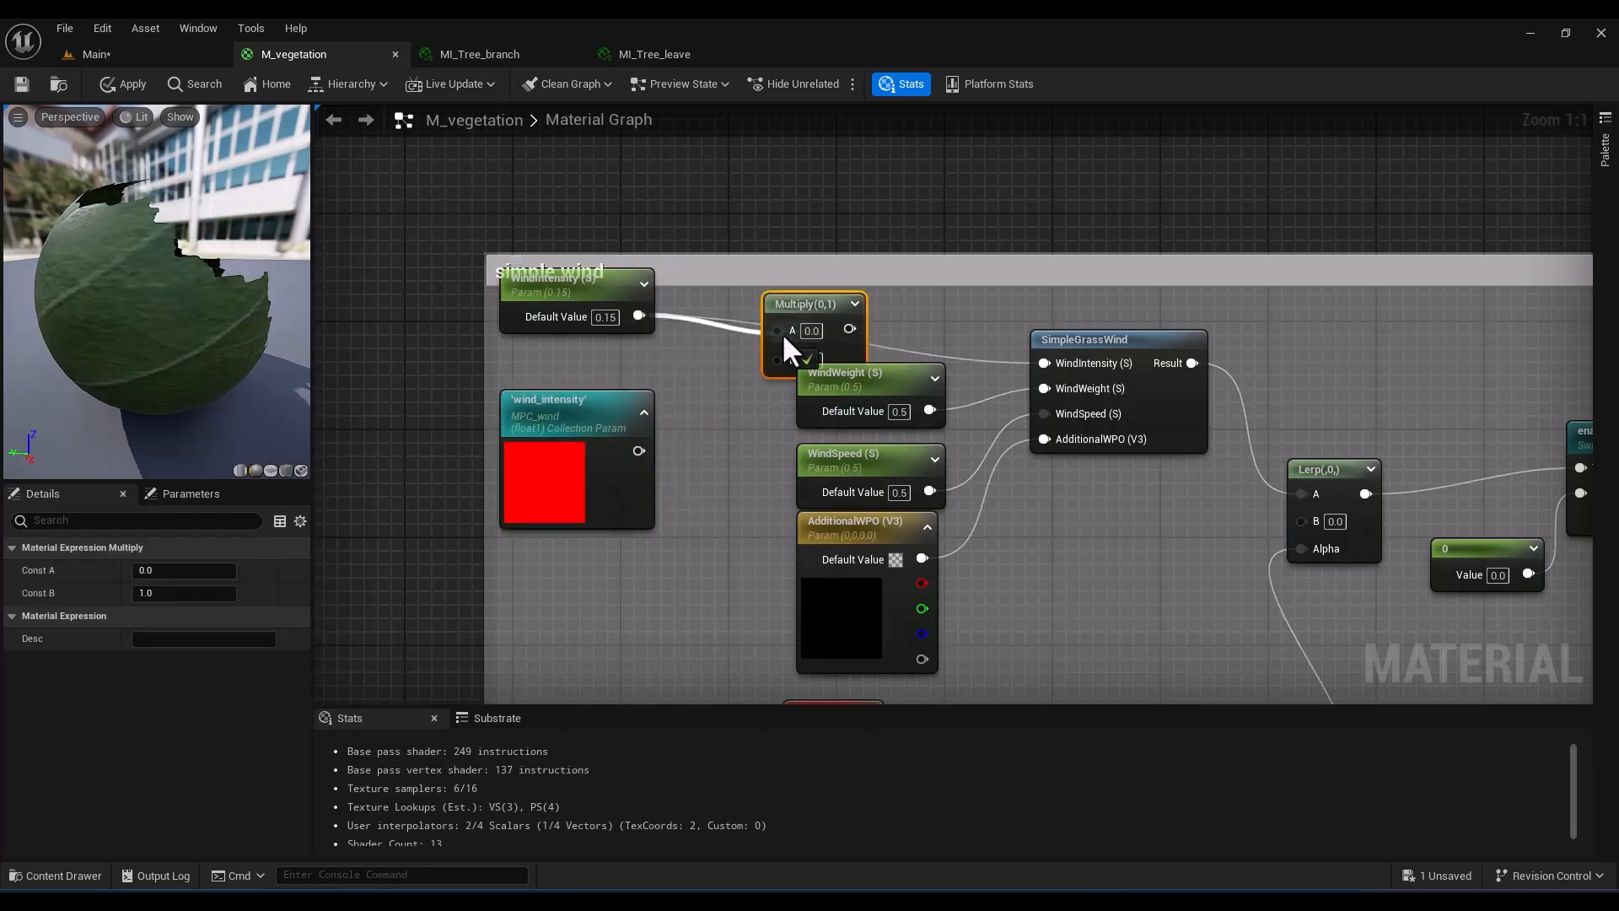
Multiply WindIntensity (S) by wind_intensity and connect the product to SimpleGrassWind's WindIntensity (S) input
left_click_drag(781, 332, 777, 331)
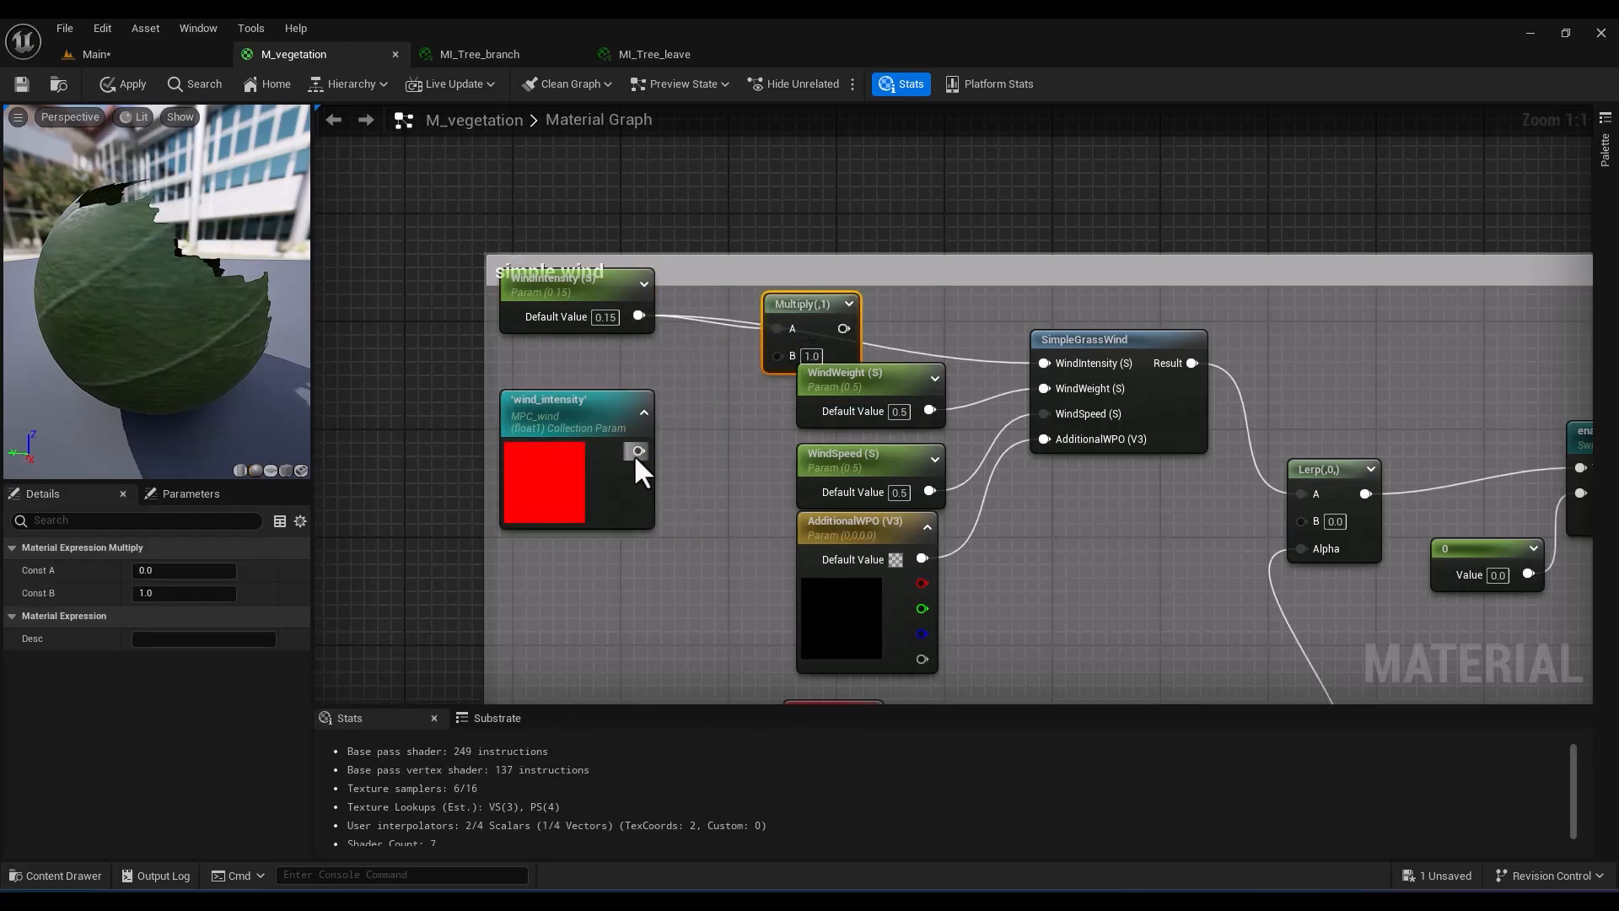
left_click_drag(636, 451, 755, 390)
left_click_drag(819, 290, 1044, 364)
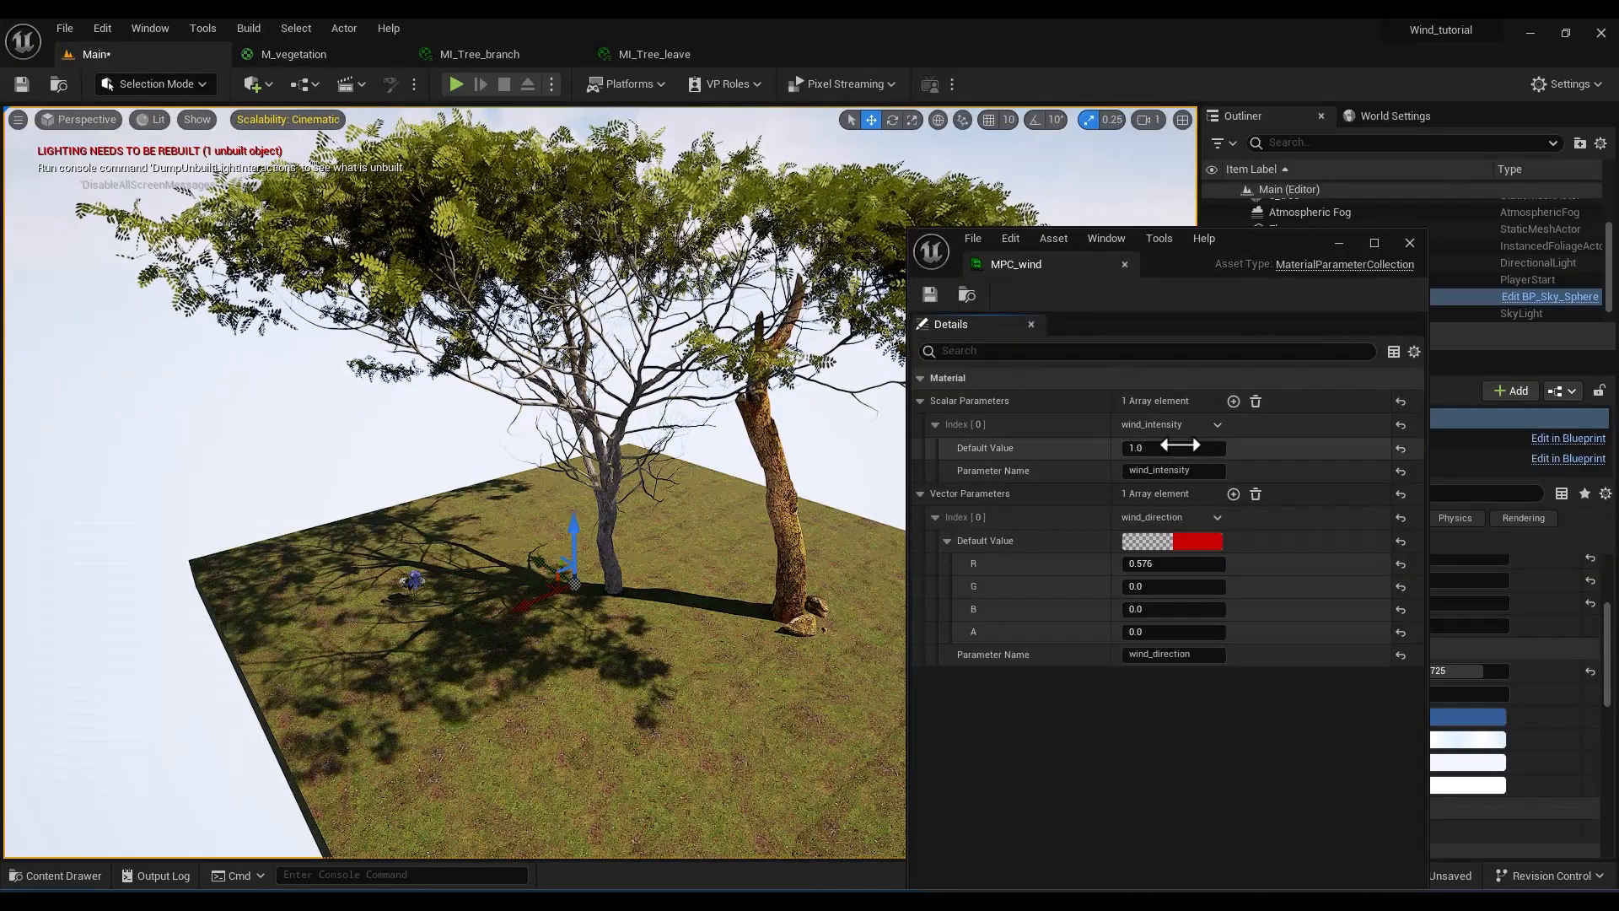
In MPC_wind, set wind_intensity to about 0.306 and wind_direction's G to about 2.79, and adjust its R value
left_click_drag(1174, 448, 1181, 448)
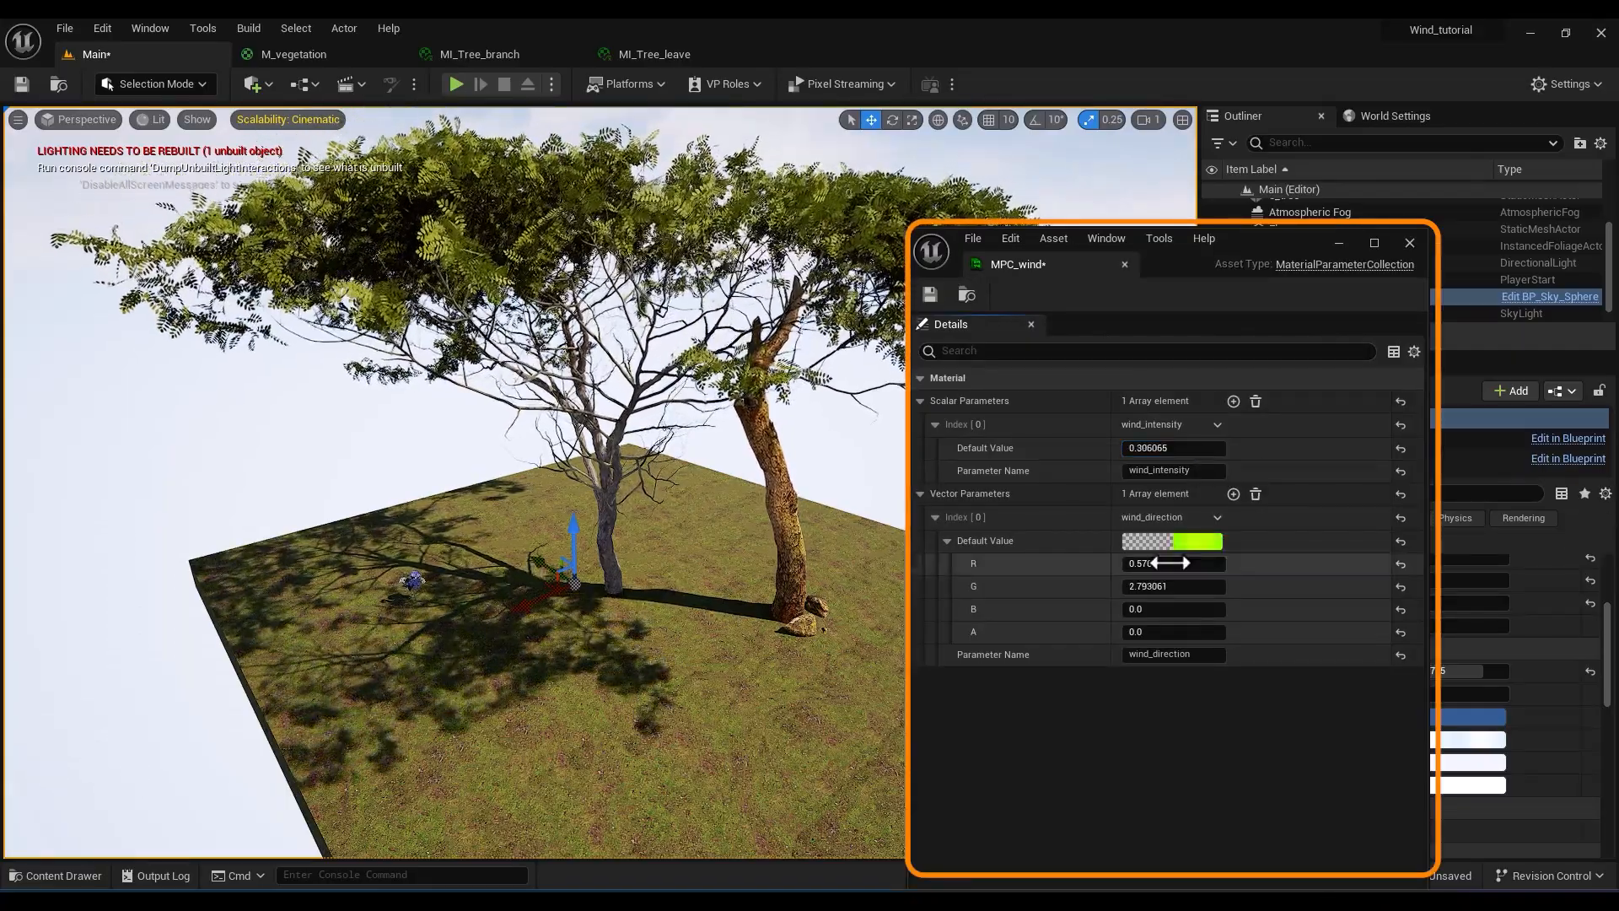
left_click_drag(1174, 563, 1162, 563)
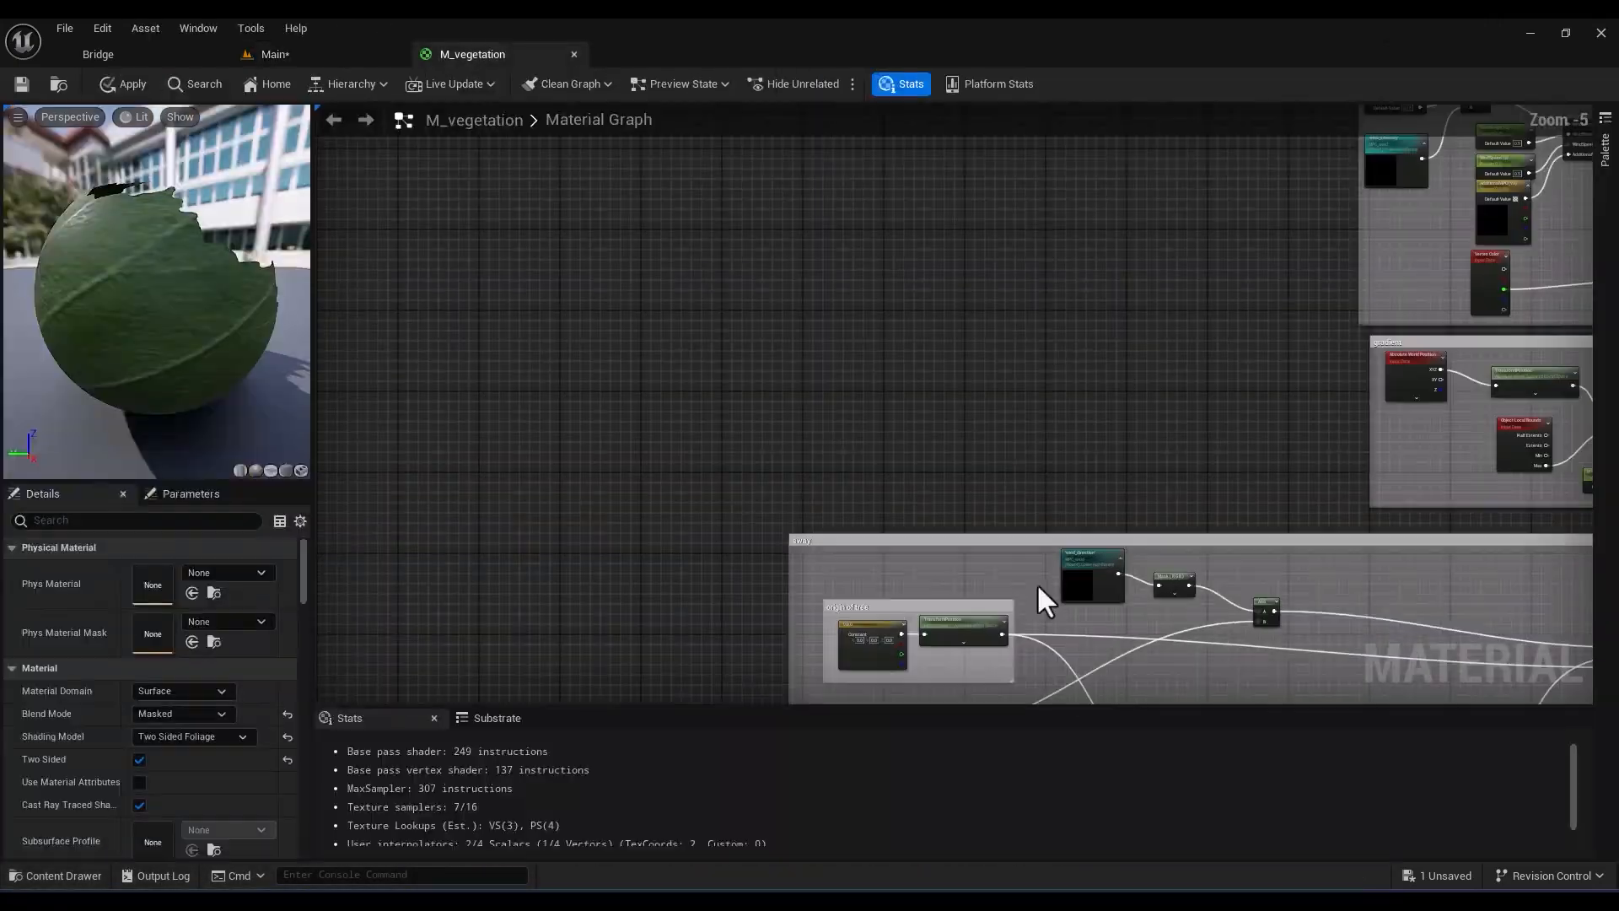
Return to the M_vegetation graph and add an ObjectPositionWS node in the empty area above the material output node
right_click_drag(1310, 645, 596, 280)
right_click_drag(1123, 400, 790, 416)
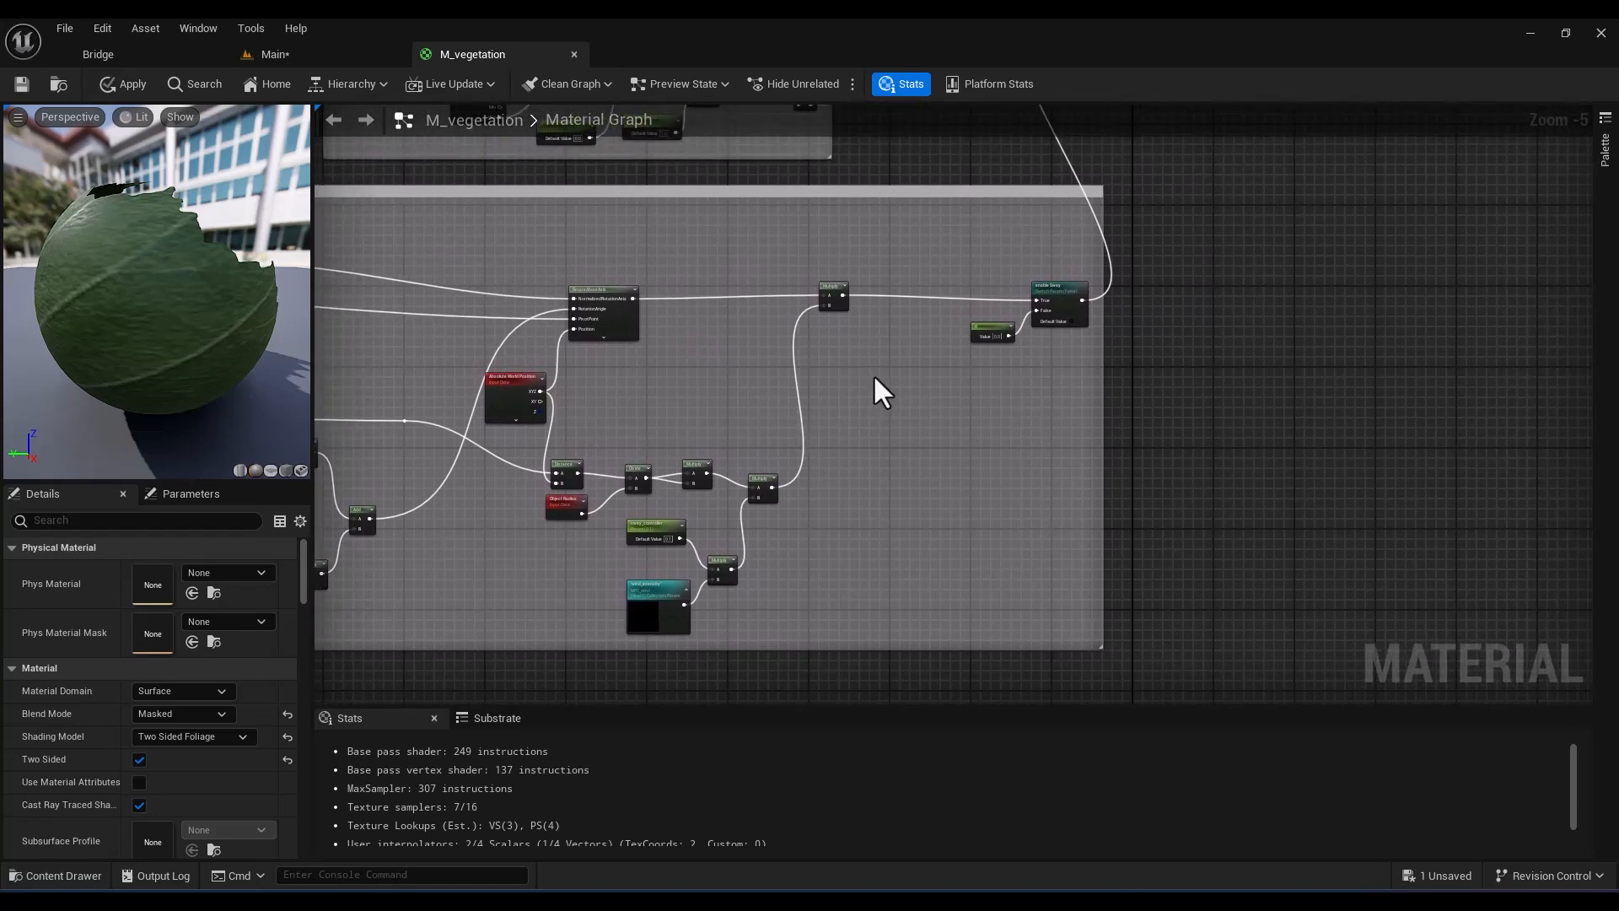
right_click_drag(902, 191, 877, 703)
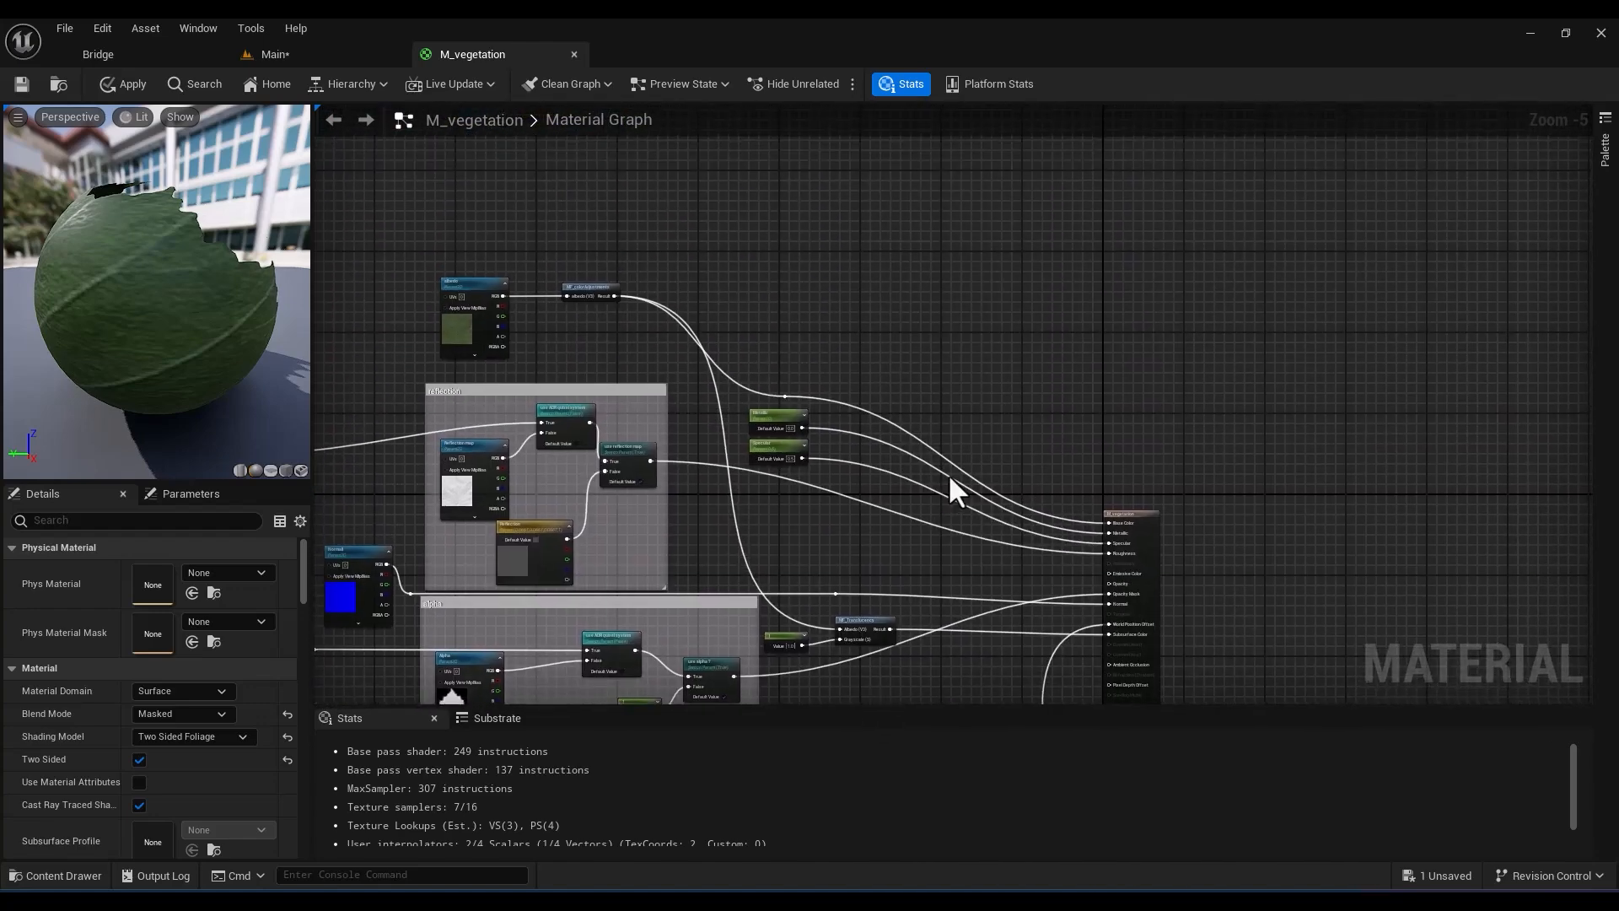
scroll(950, 478, "up", 4)
right_click_drag(1110, 572, 1051, 502)
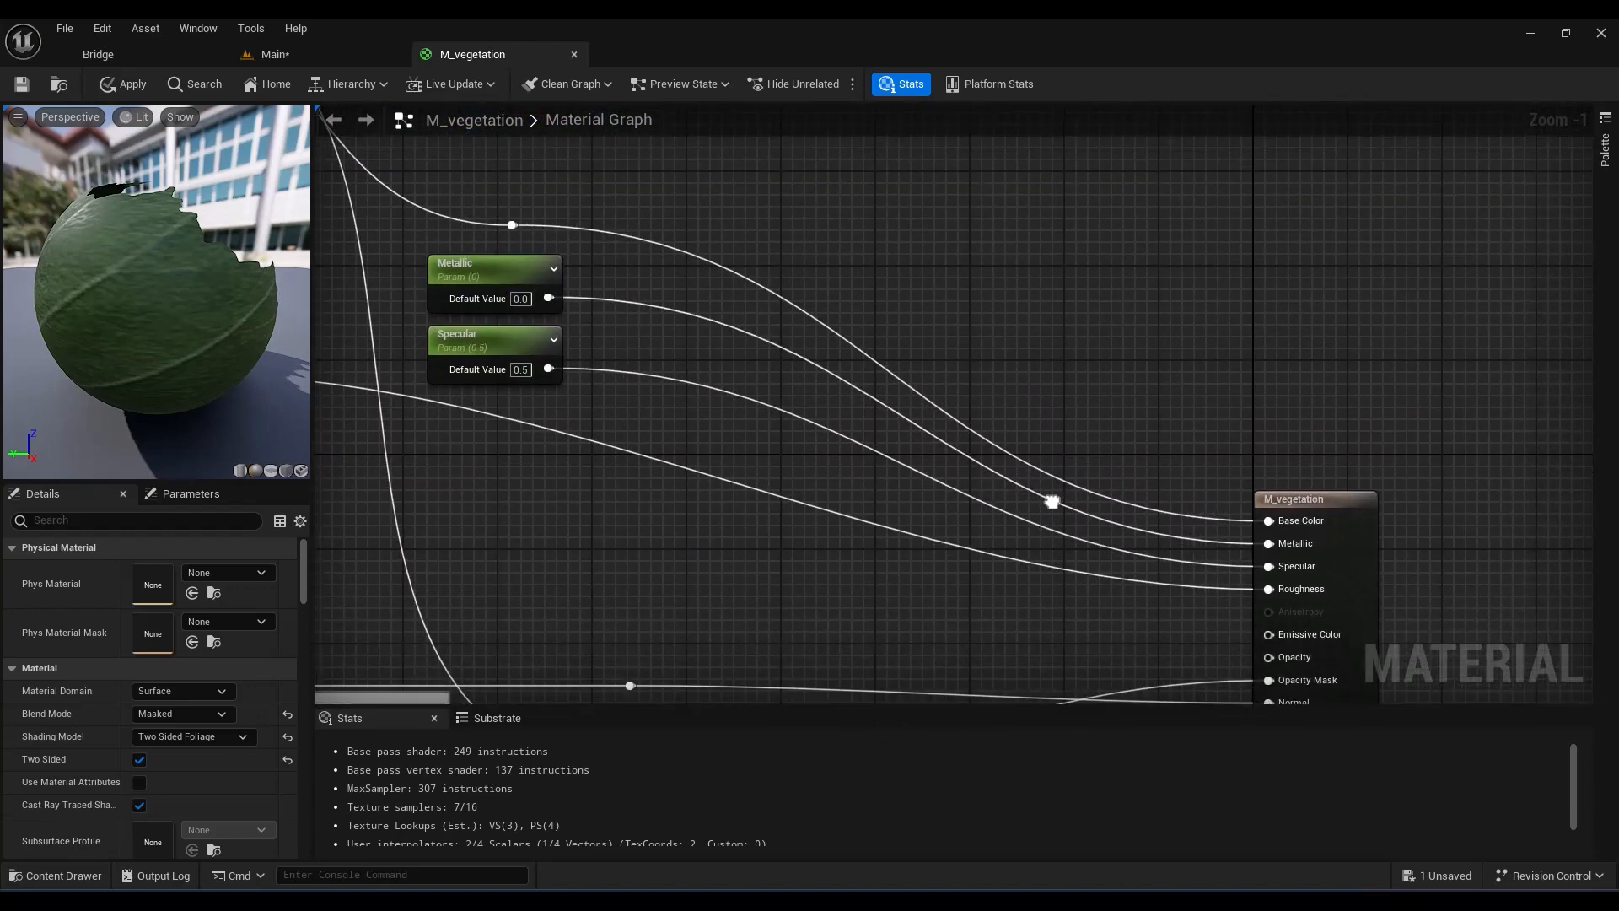
right_click(801, 201)
type("object")
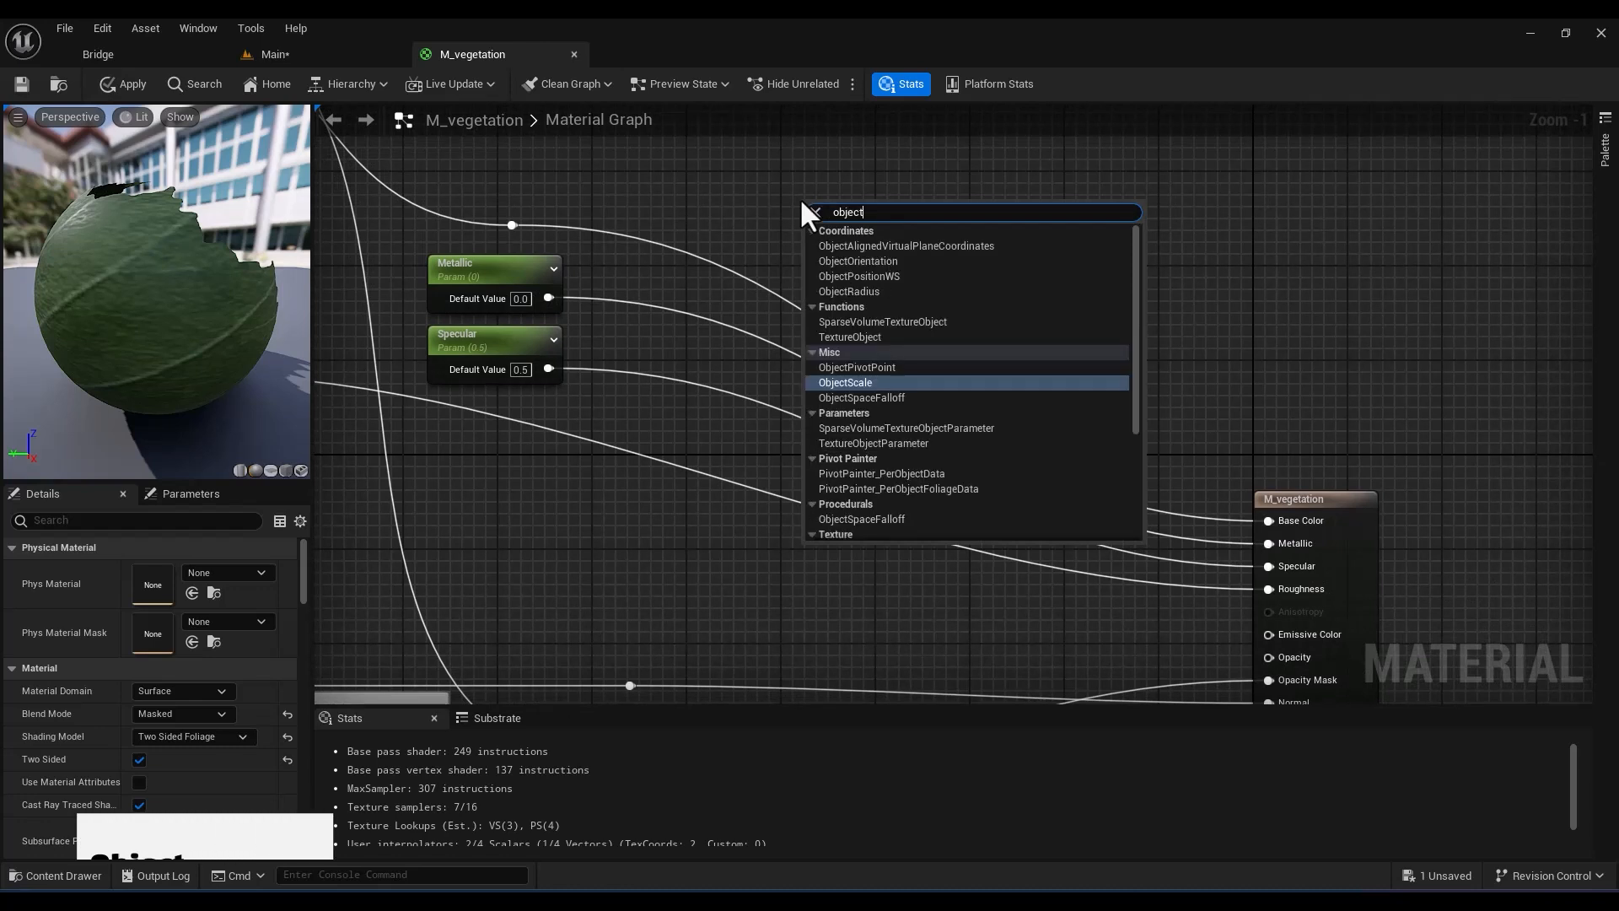
left_click(887, 282)
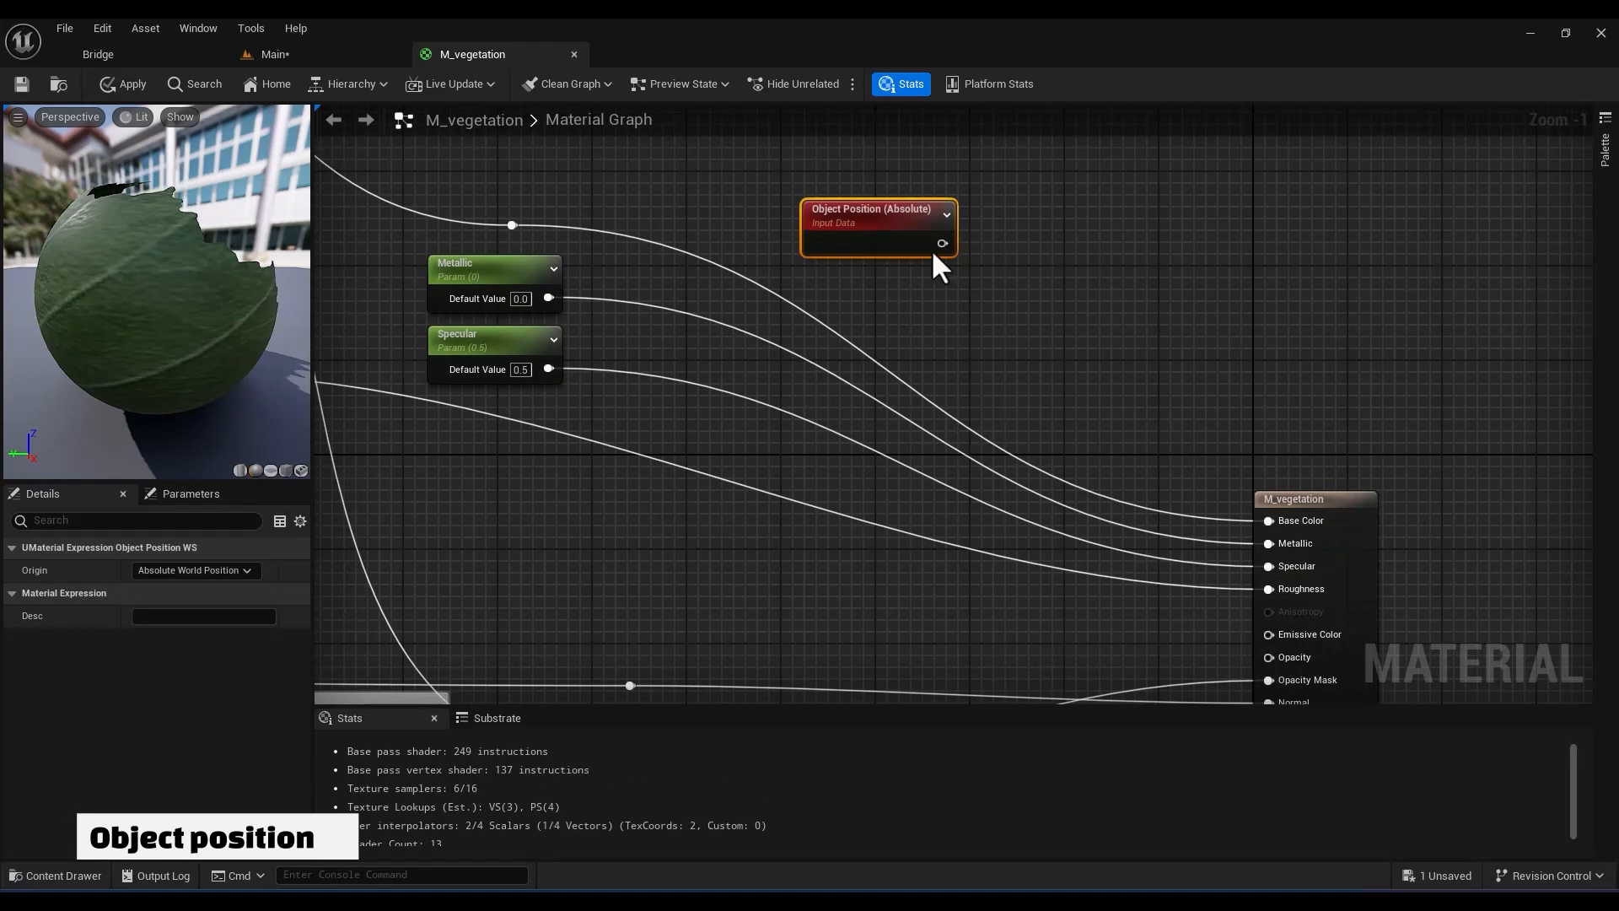
Split the Object Position output into two component masks, one passing only R and the other only G
left_click_drag(938, 245, 1070, 180)
type("mask")
left_click(1135, 373)
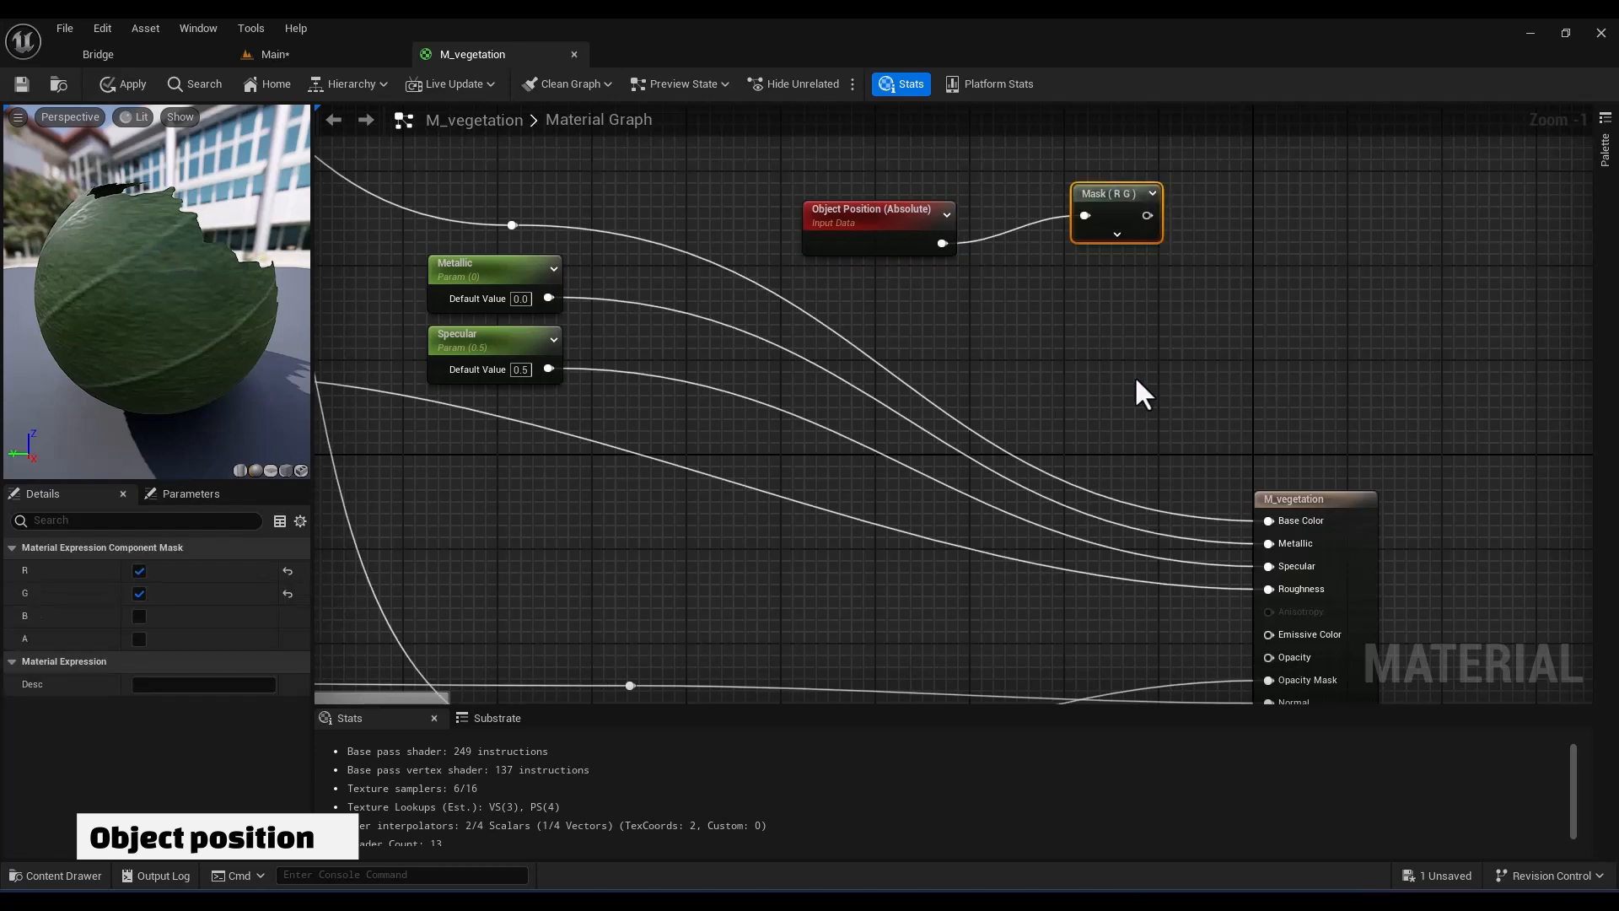
left_click(139, 594)
key("ctrl+d")
left_click_drag(942, 246, 1095, 313)
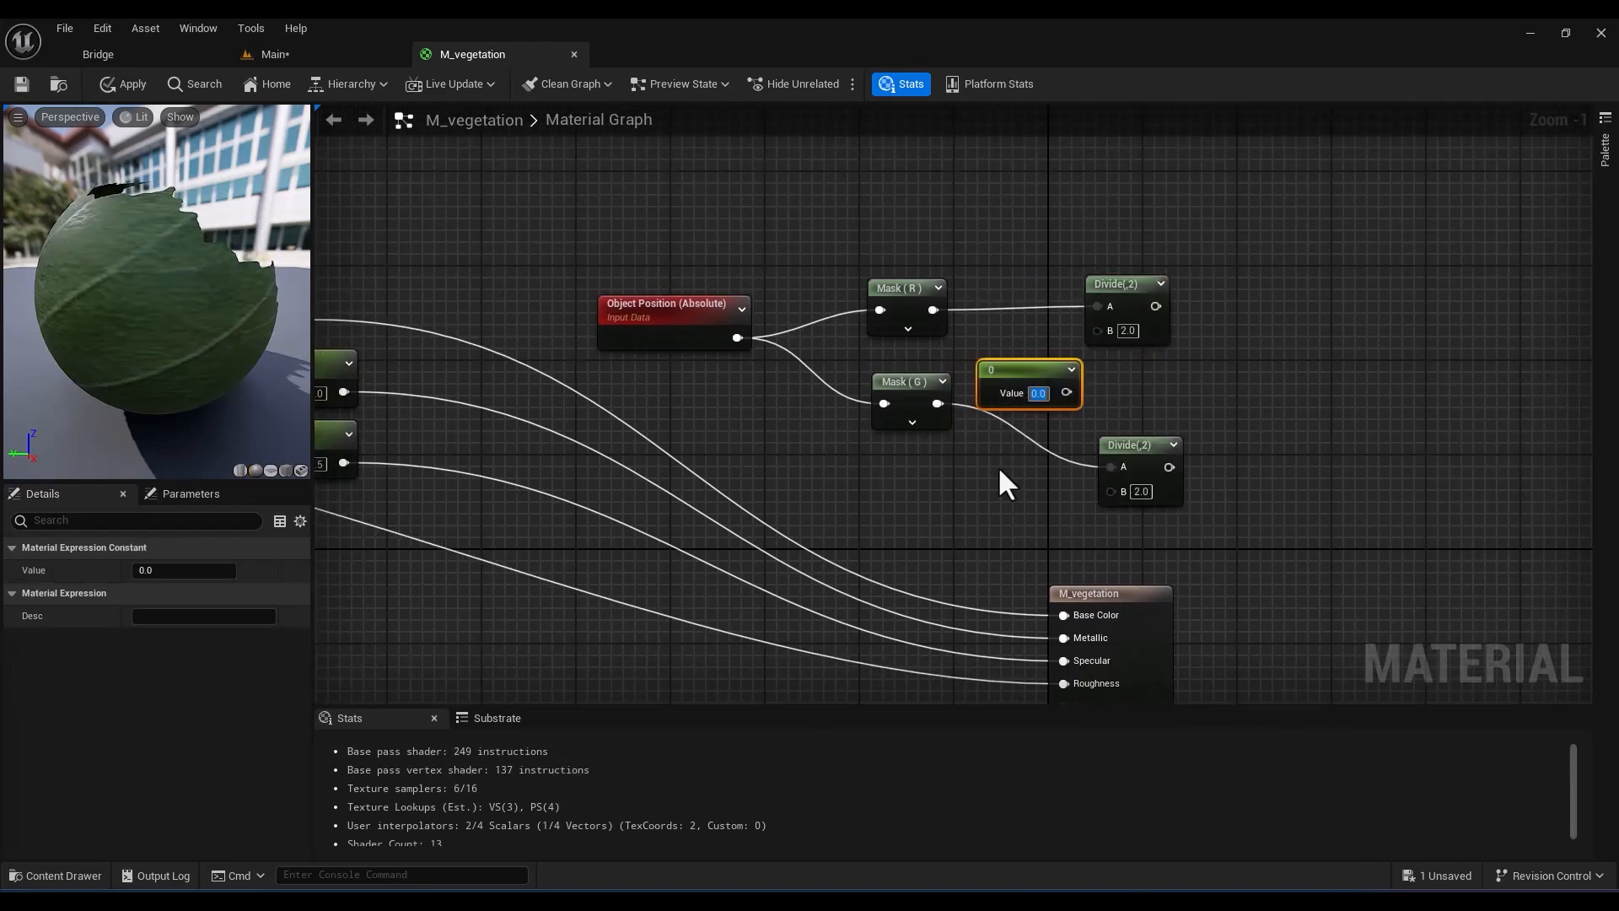
Set a constant to 10 and use it as the divisor of the Divide nodes after the R and G masks
type("10")
left_click_drag(1067, 392, 1118, 498)
left_click(1114, 285)
Add a Sine node after each of the two Divide nodes and connect each Divide output to its Sine
right_click(1086, 305)
type("sin")
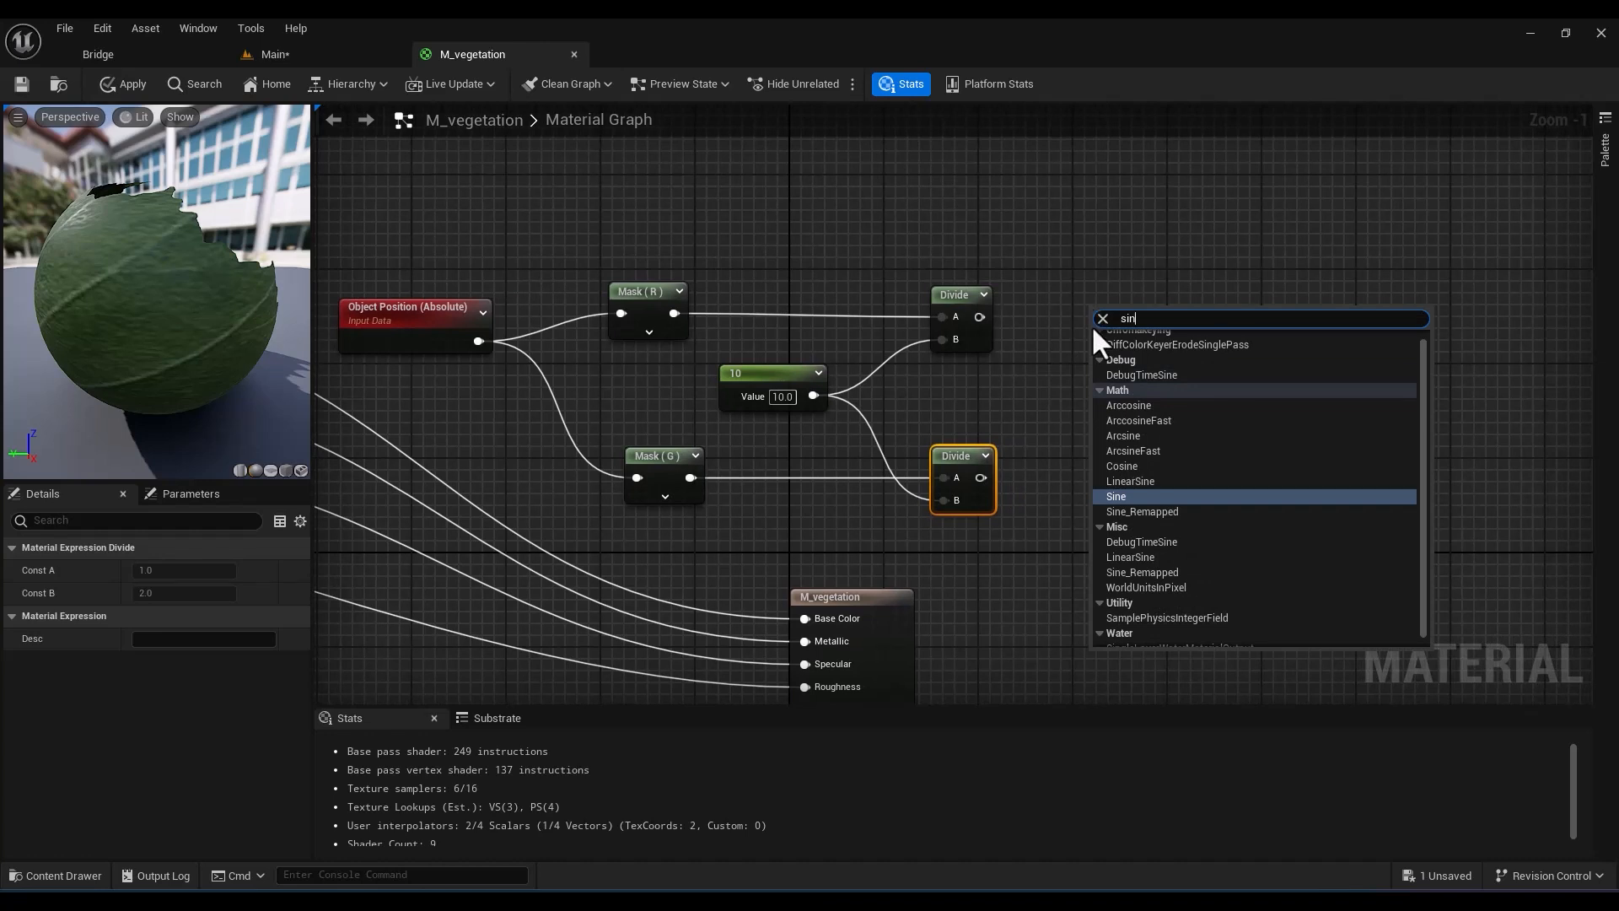
left_click(1116, 496)
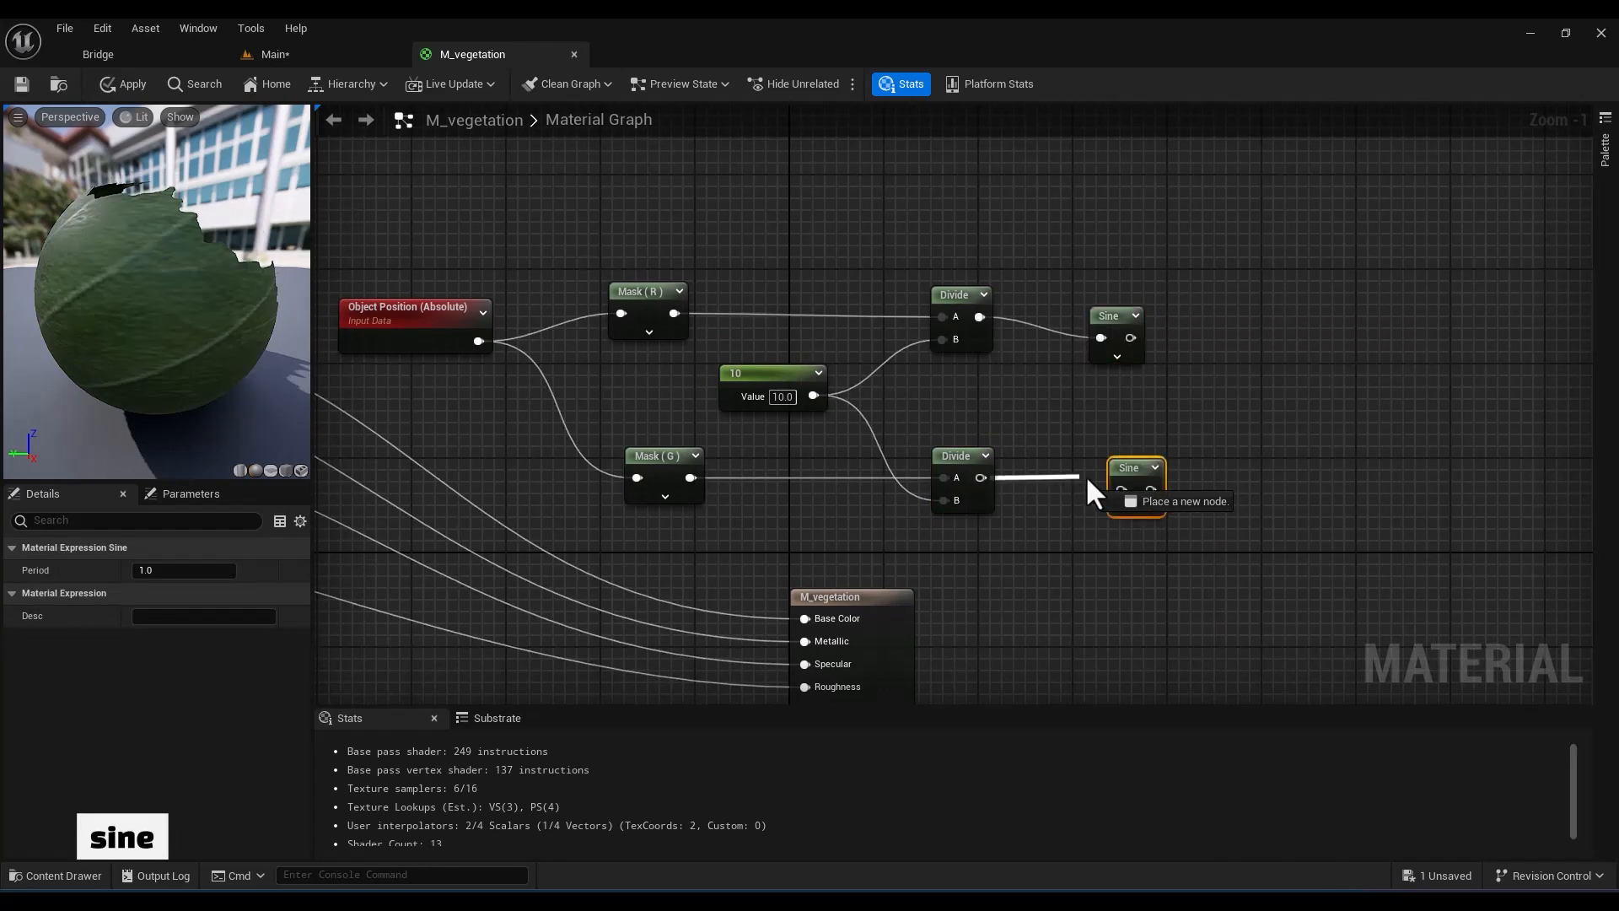
left_click_drag(1085, 474, 1109, 478)
Sum the two Sine outputs with an Add node and try the sum as the material's Base Color
left_click_drag(1109, 477, 1137, 322)
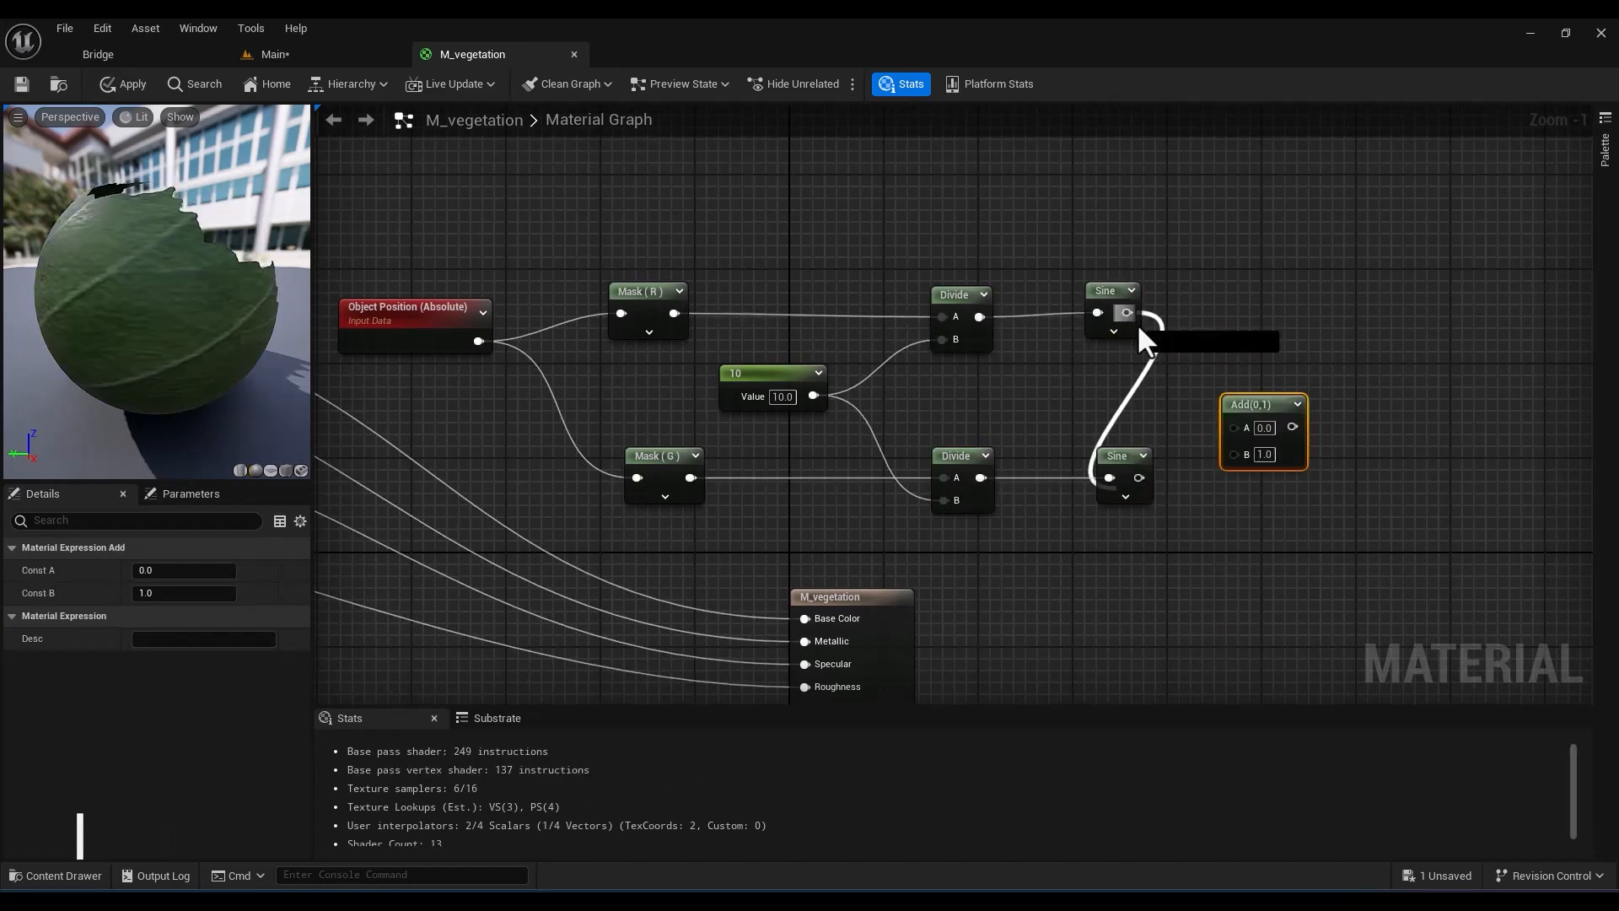
left_click_drag(1236, 428, 1234, 428)
left_click_drag(1138, 477, 1216, 460)
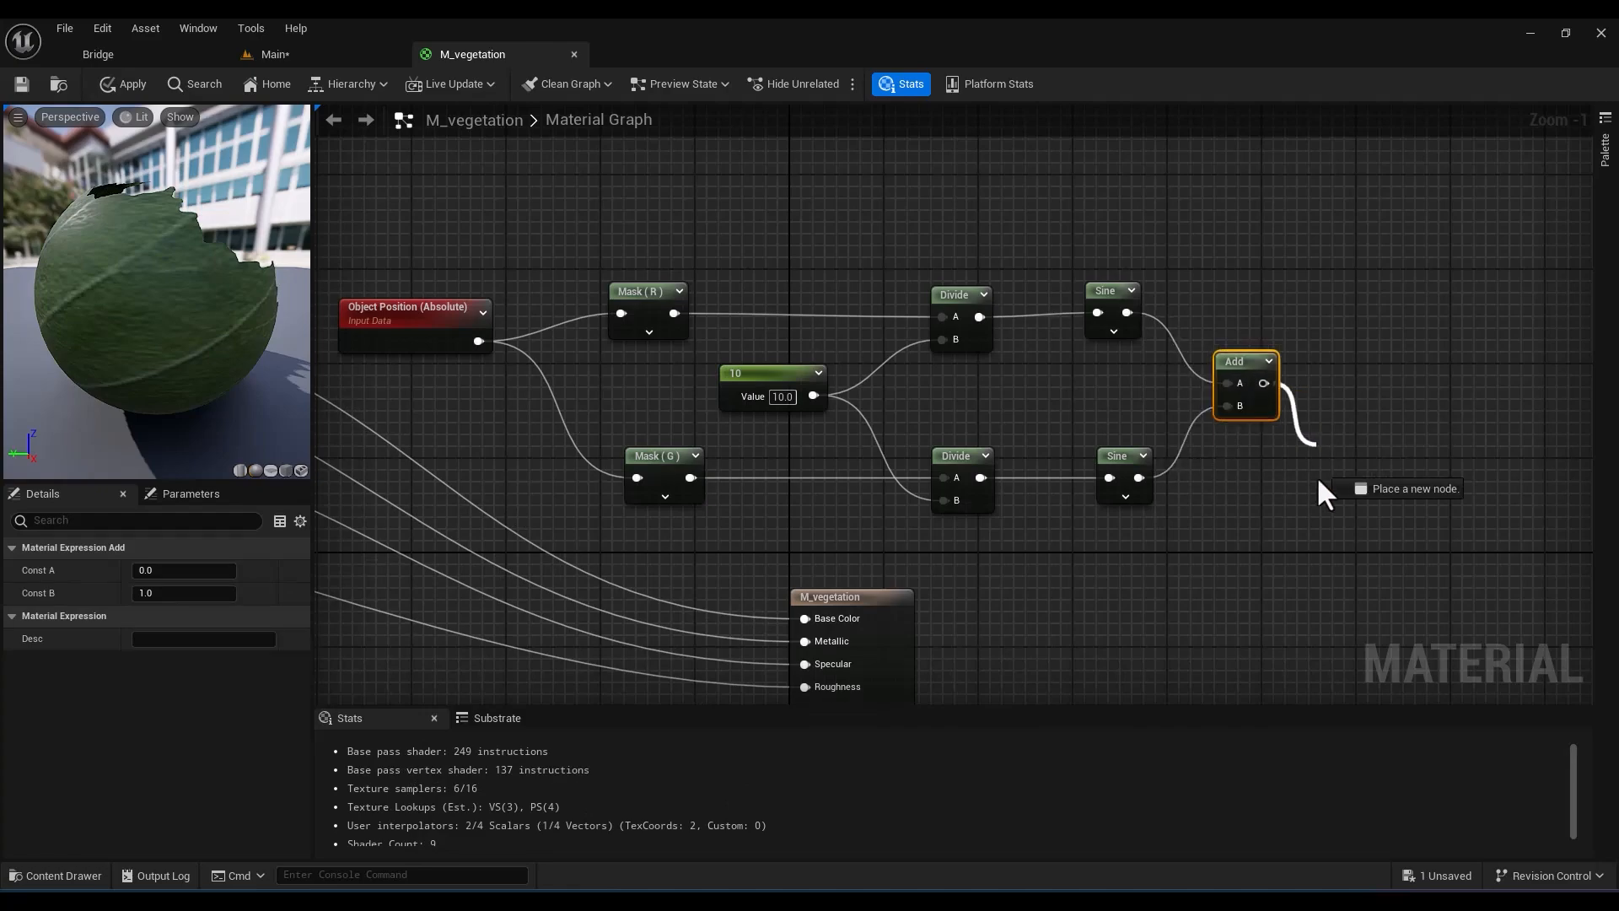
left_click_drag(1318, 481, 915, 592)
left_click_drag(807, 606, 811, 617)
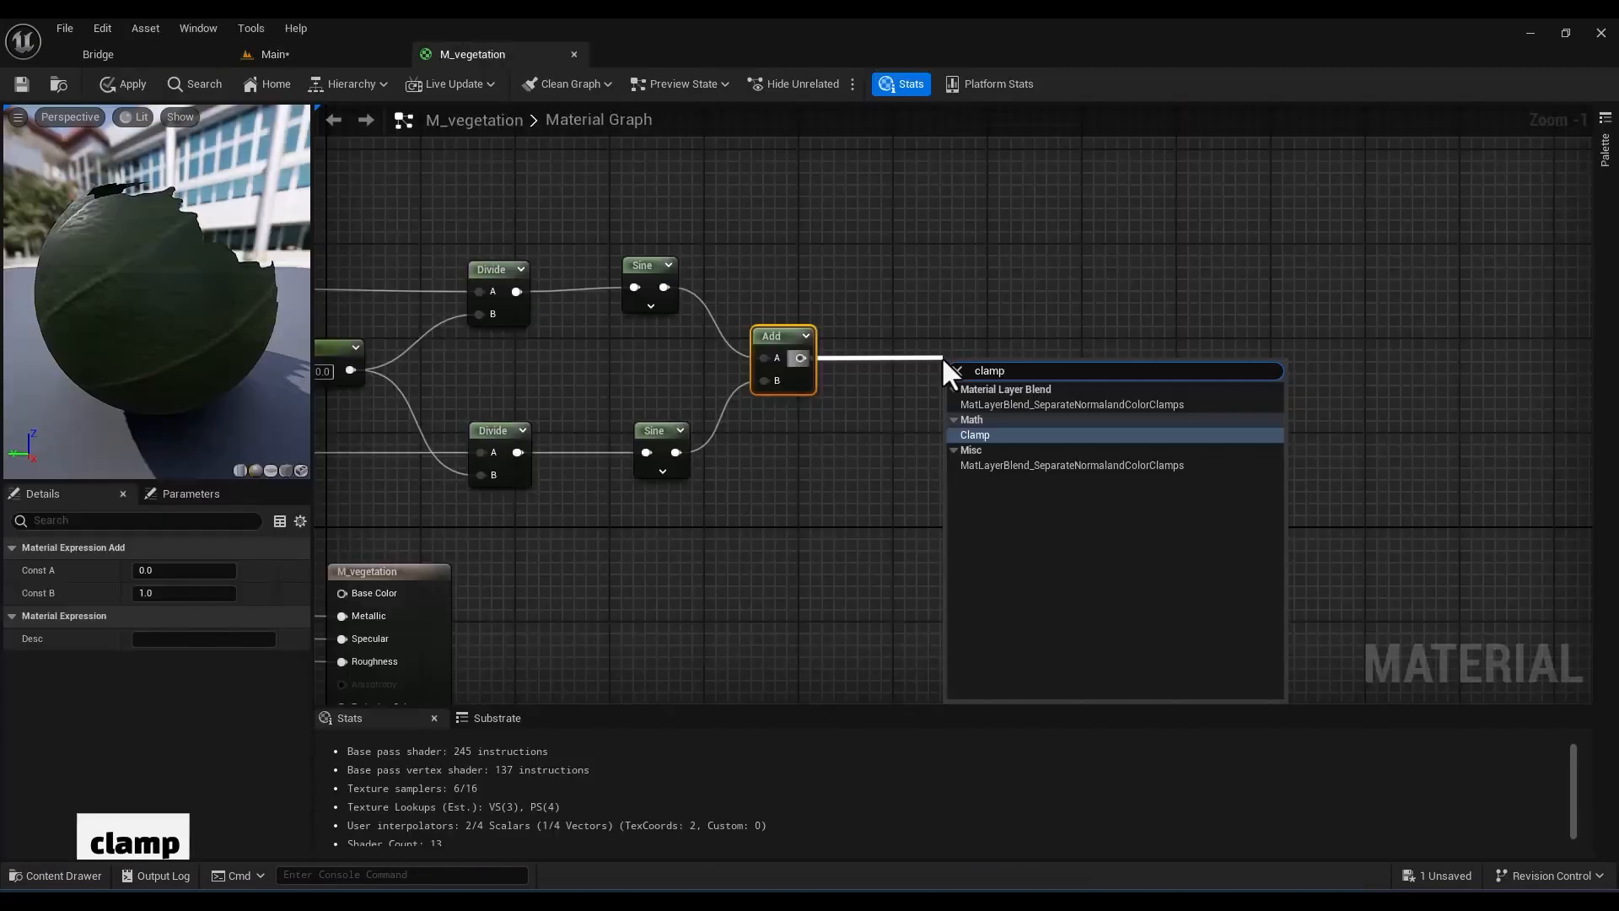
Feed the Add output into a Clamp node and create a scalar parameter named position min influence with default value 0.2
left_click(986, 434)
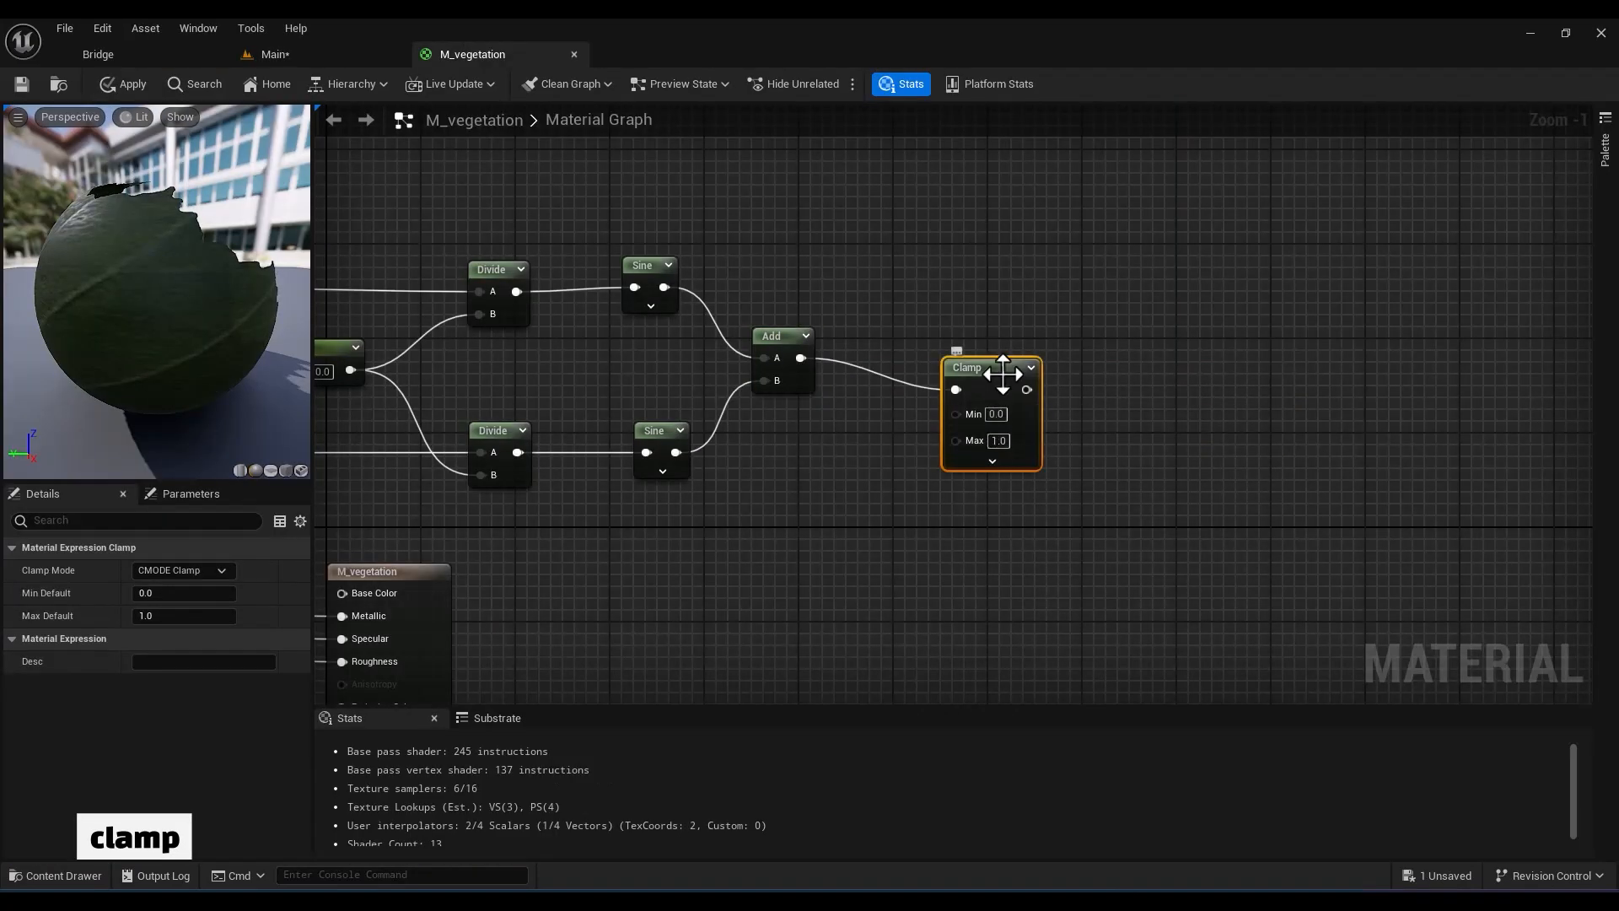
left_click_drag(1001, 373, 1074, 337)
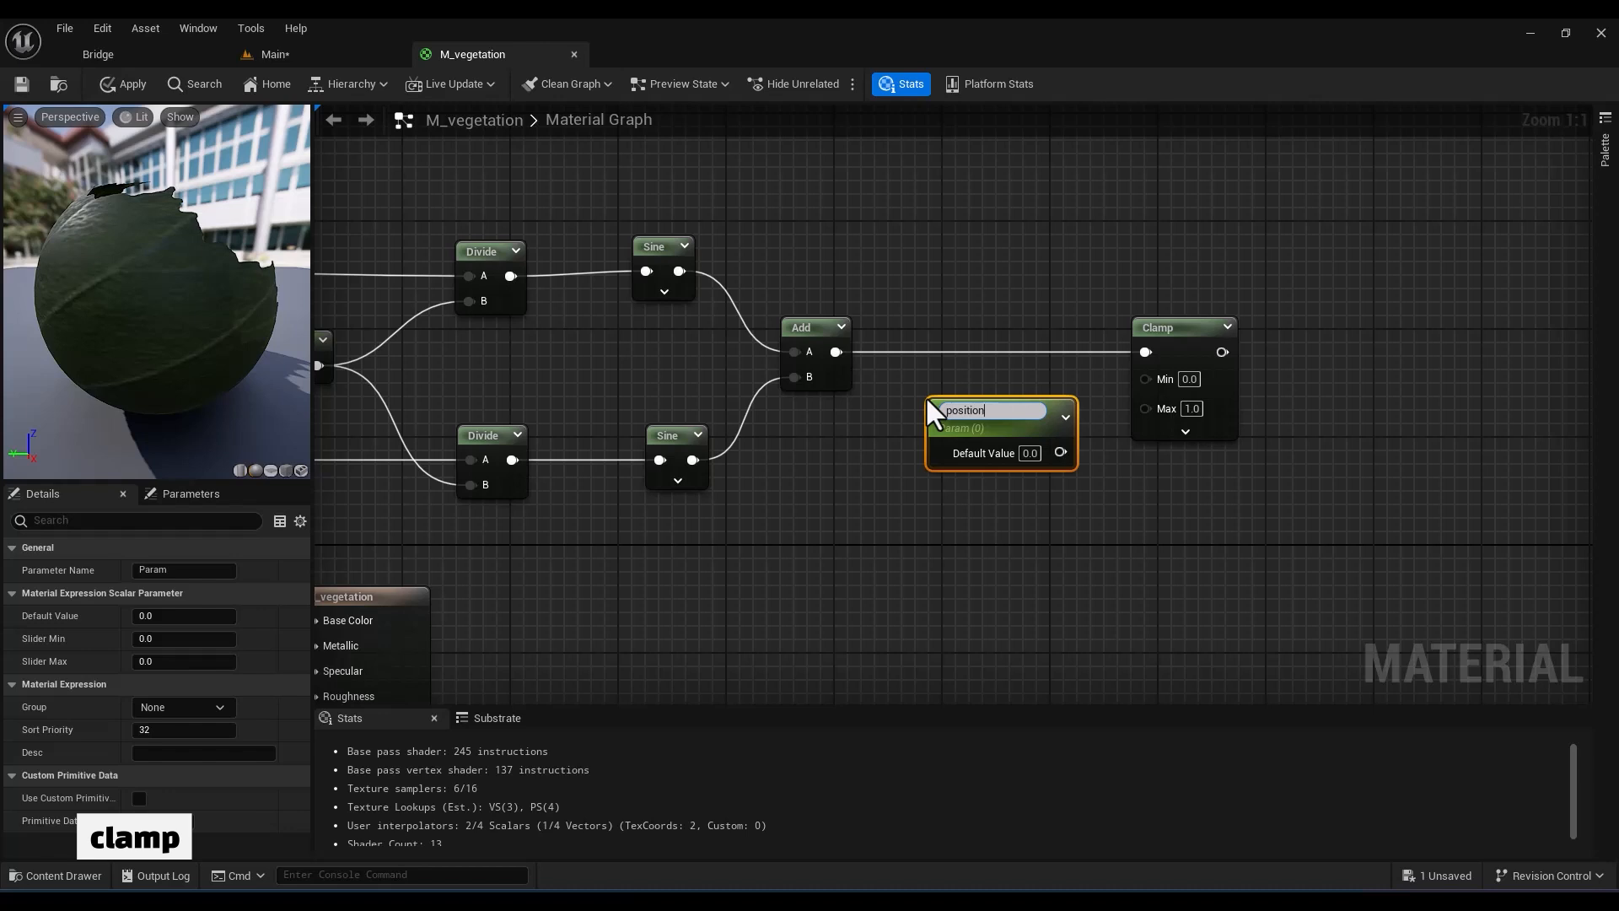
type("min influence")
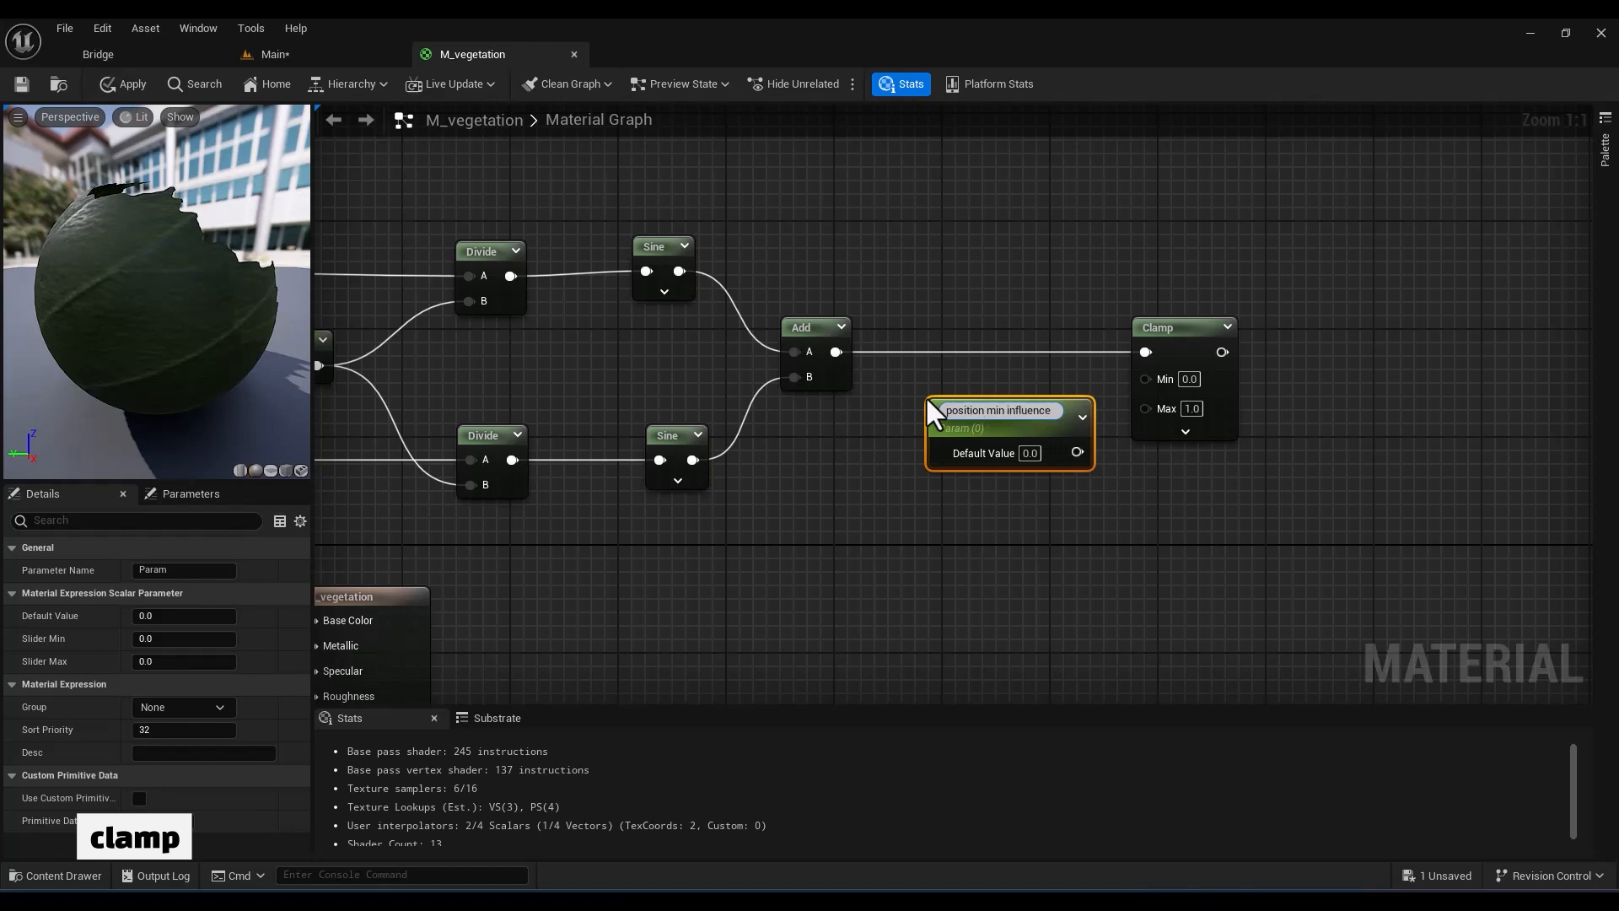
left_click(927, 399)
left_click(1029, 447)
type("0.2")
Set position max influence to a default value of 1 and connect the min and max influence parameters to the Clamp's Min and Max
left_click(1031, 527)
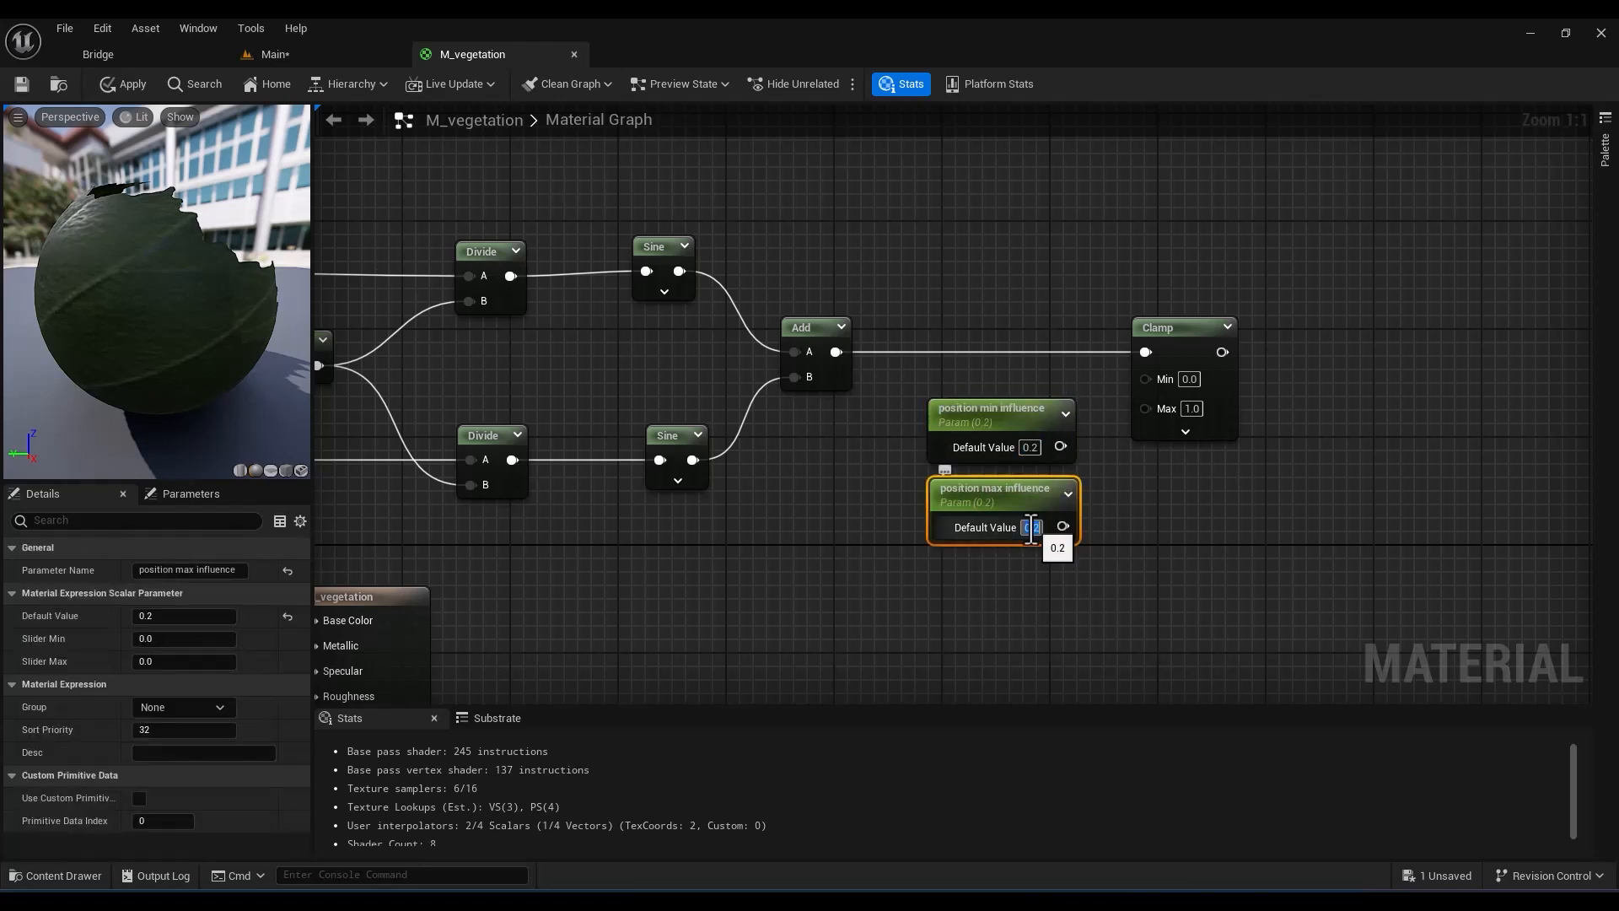
type("1")
key("Return")
left_click_drag(1060, 447, 1145, 380)
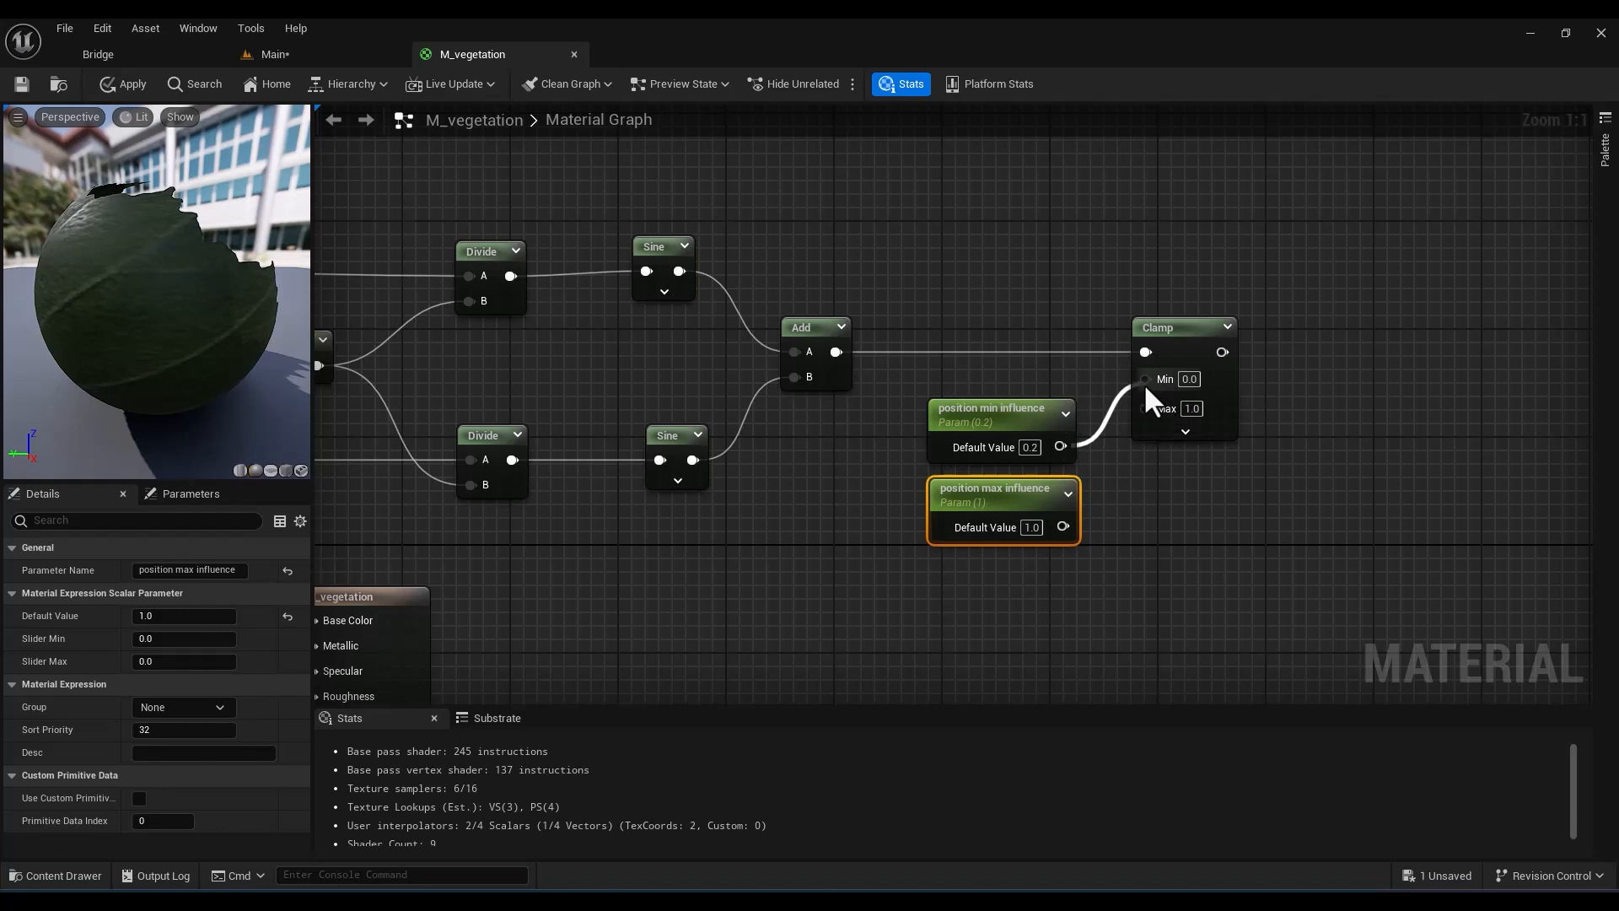
left_click_drag(1063, 527, 1148, 410)
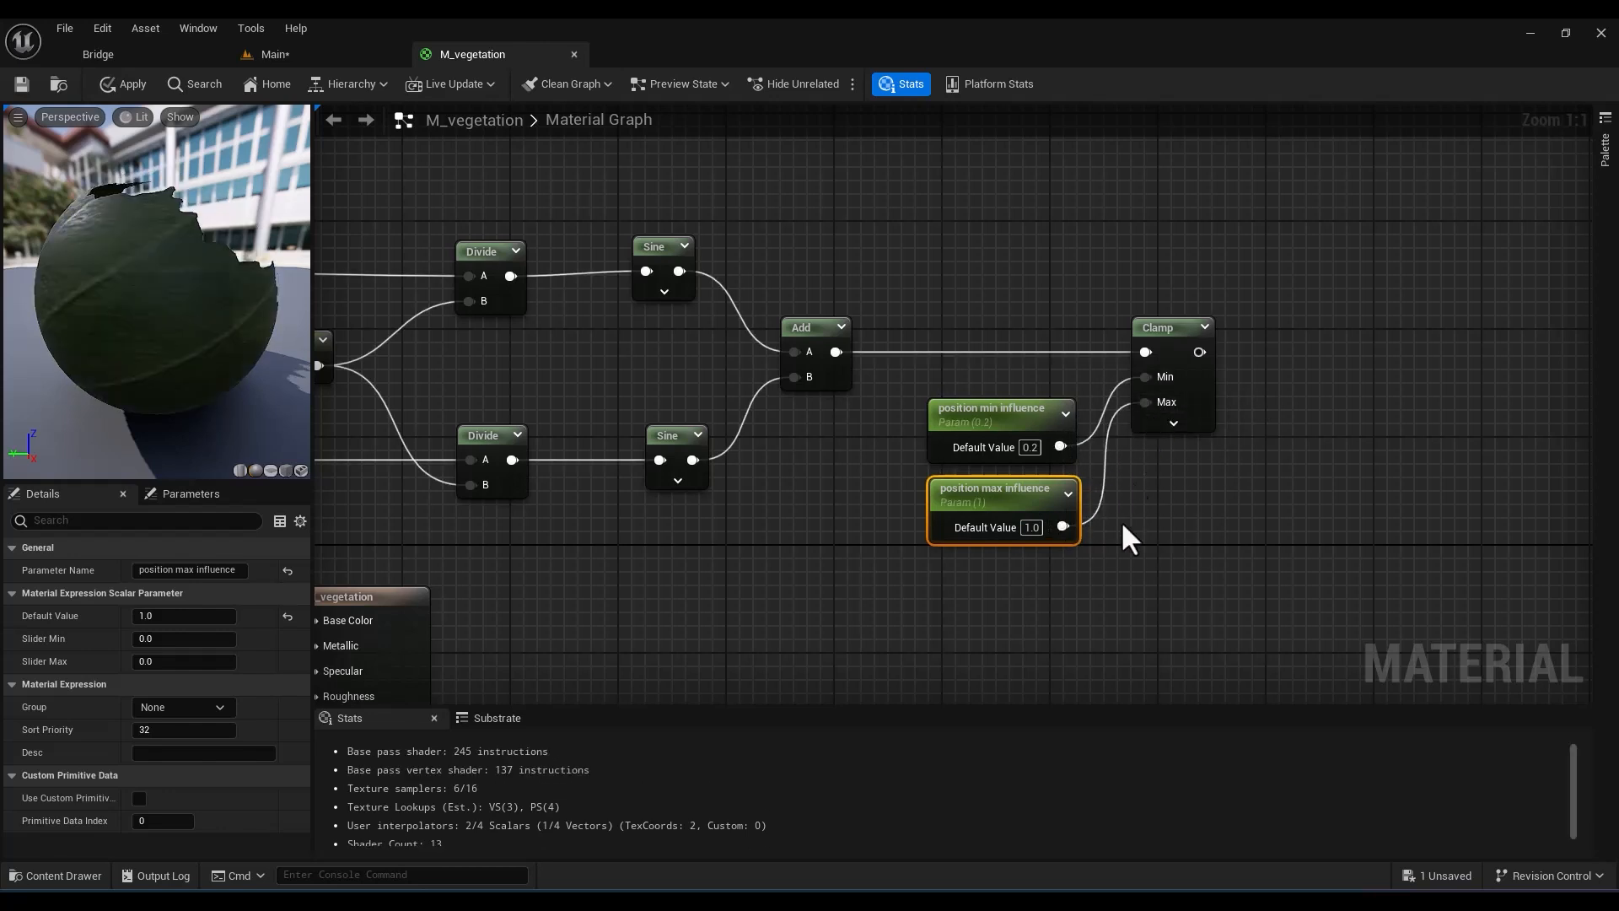
Preview the Clamp output as the material's Base Color, apply the material and inspect the trees in the Main level
right_click_drag(1120, 520, 1164, 506)
left_click_drag(1243, 340, 362, 570)
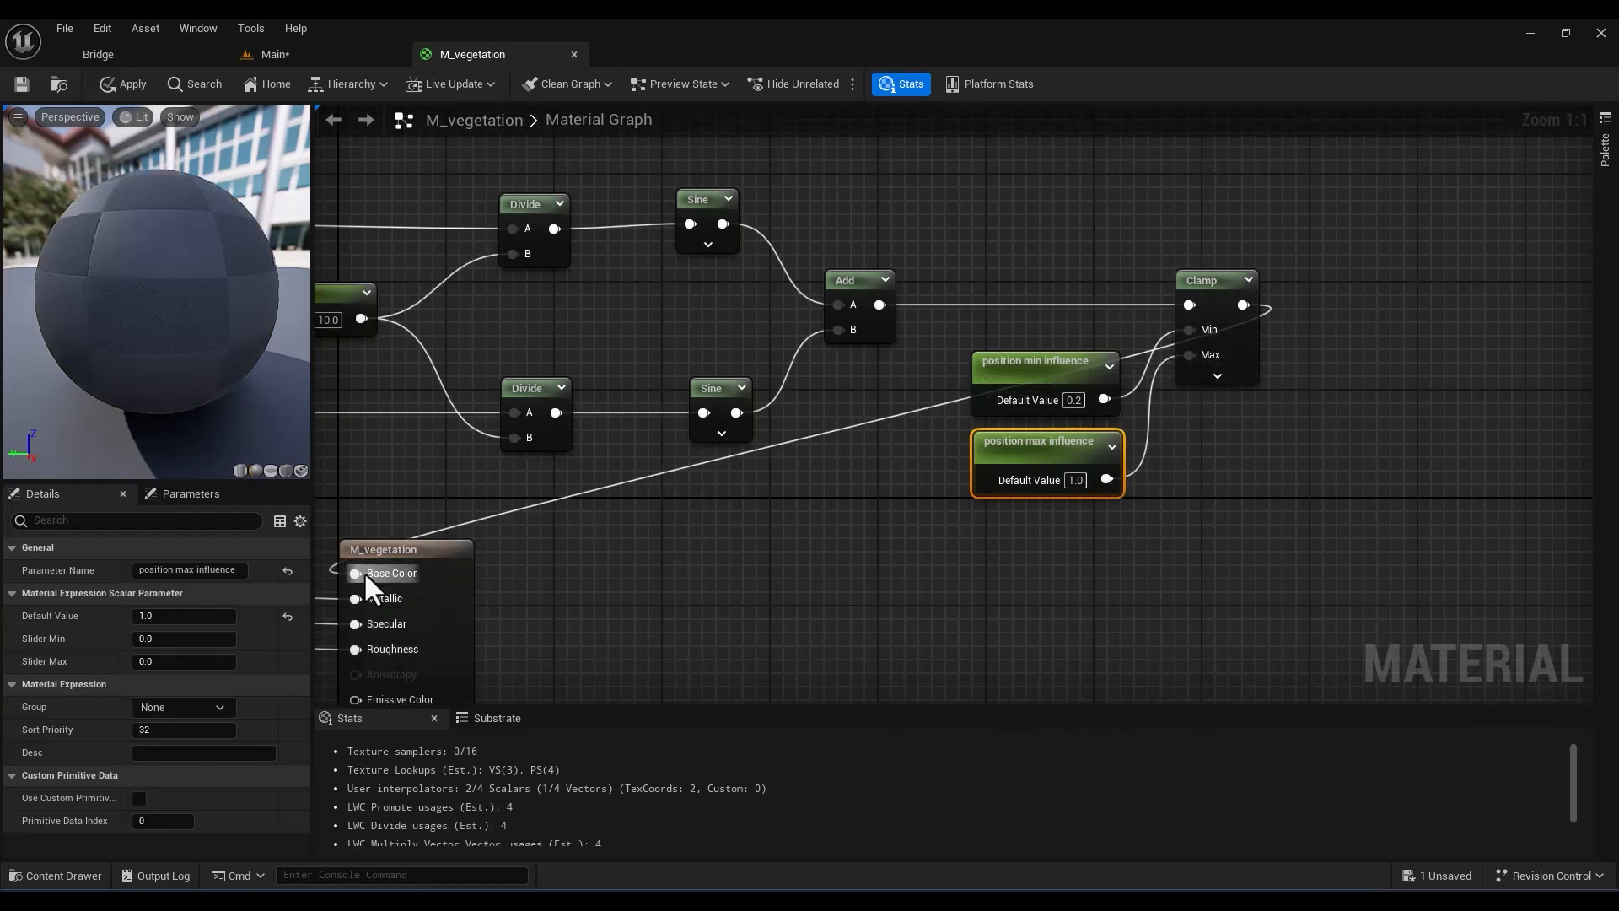
left_click(122, 84)
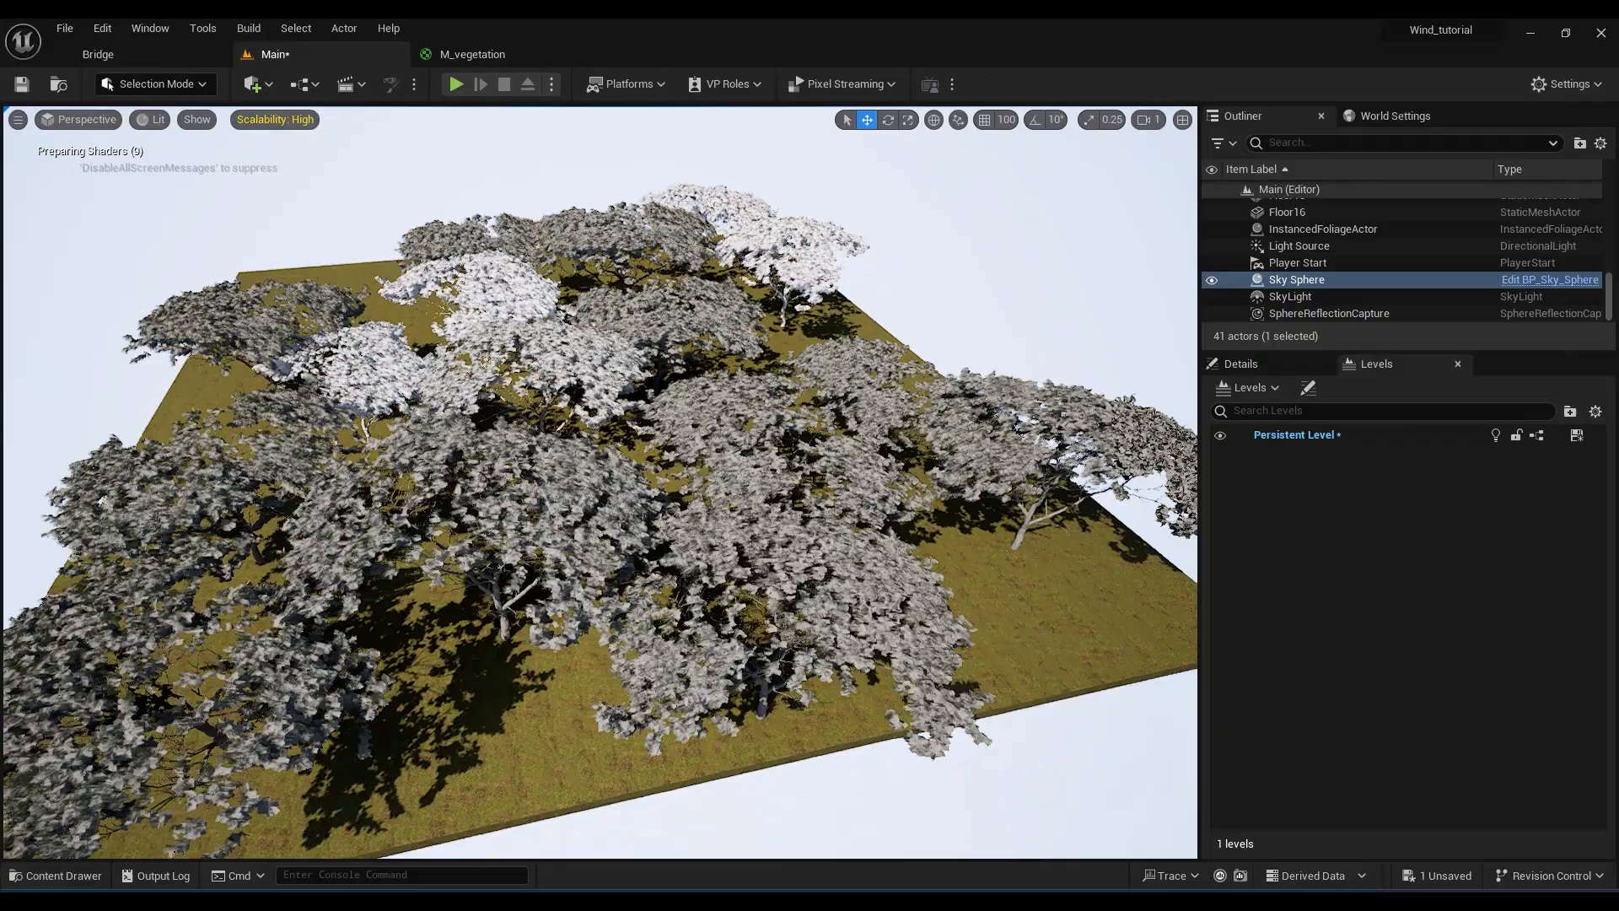
right_click_drag(599, 482, 523, 484)
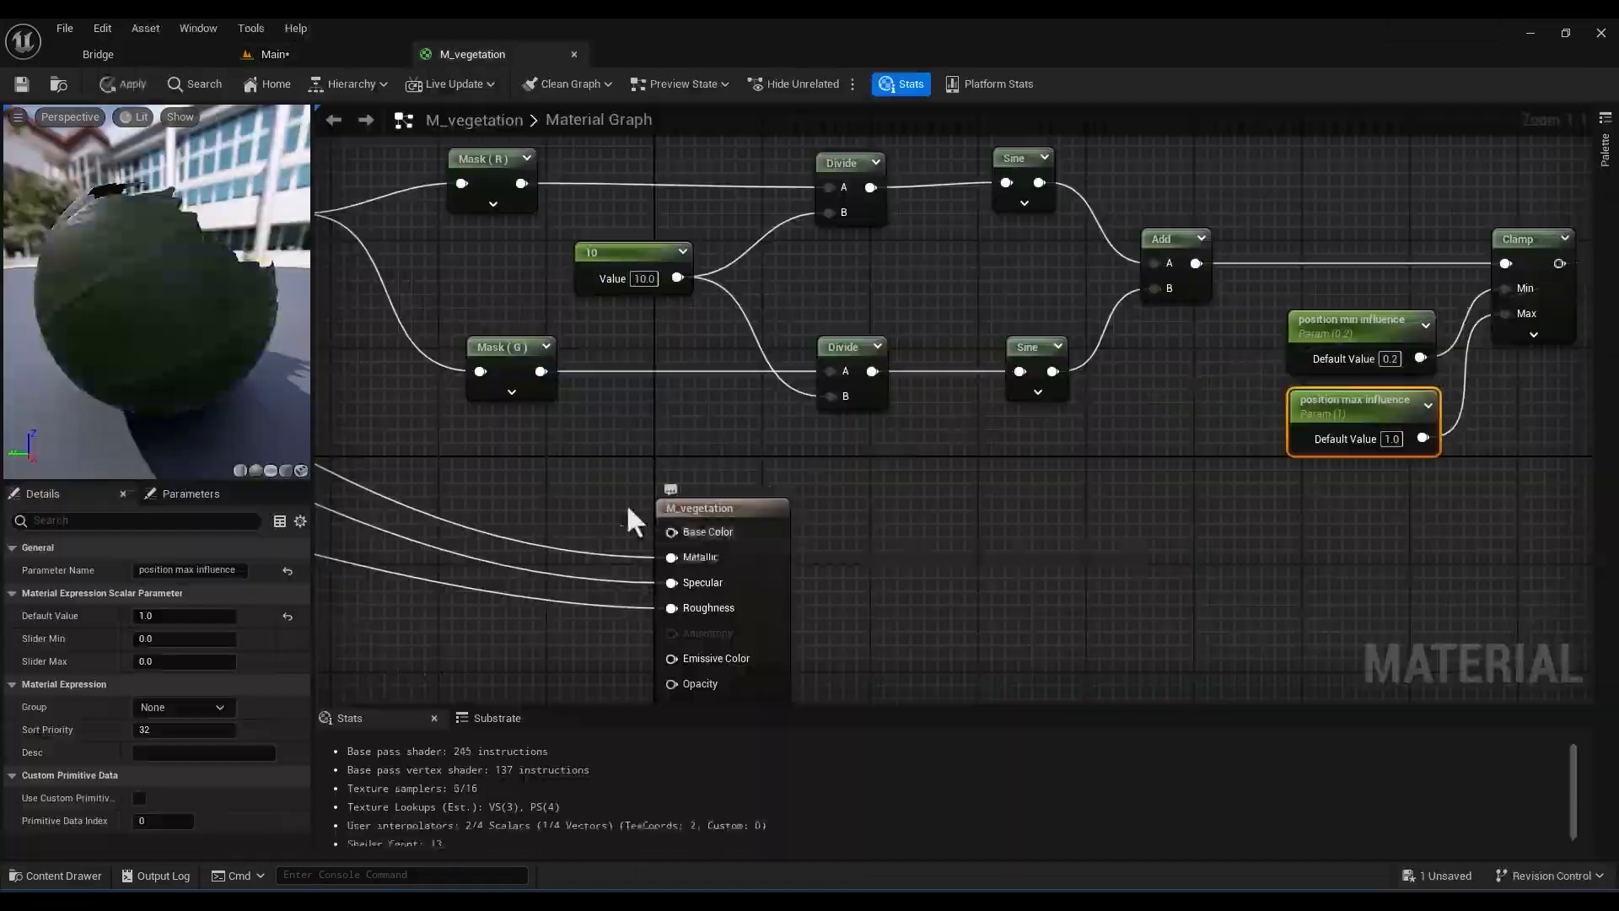
Connect the original colour output above the Metallic parameter back to the material's Base Color
right_click_drag(626, 502, 1180, 584)
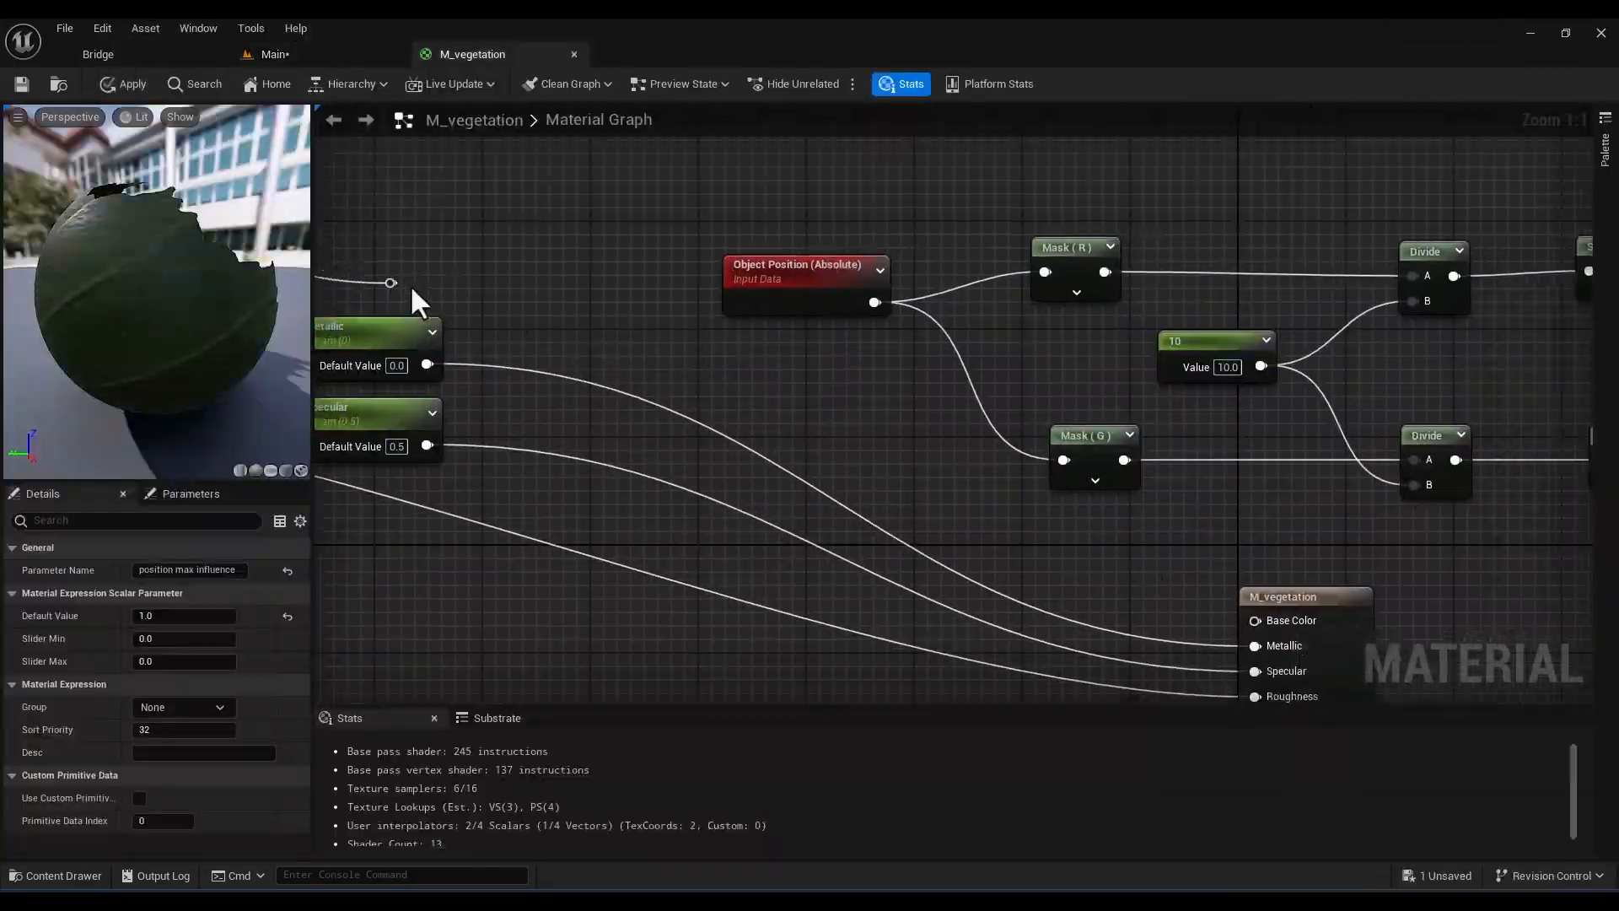
left_click_drag(393, 283, 992, 489)
left_click_drag(1258, 619, 1260, 622)
Insert a Multiply node between the sway Multiply and the enable Sway switch's True input, and feed the Clamp output into it
scroll(1260, 622, "down", 5)
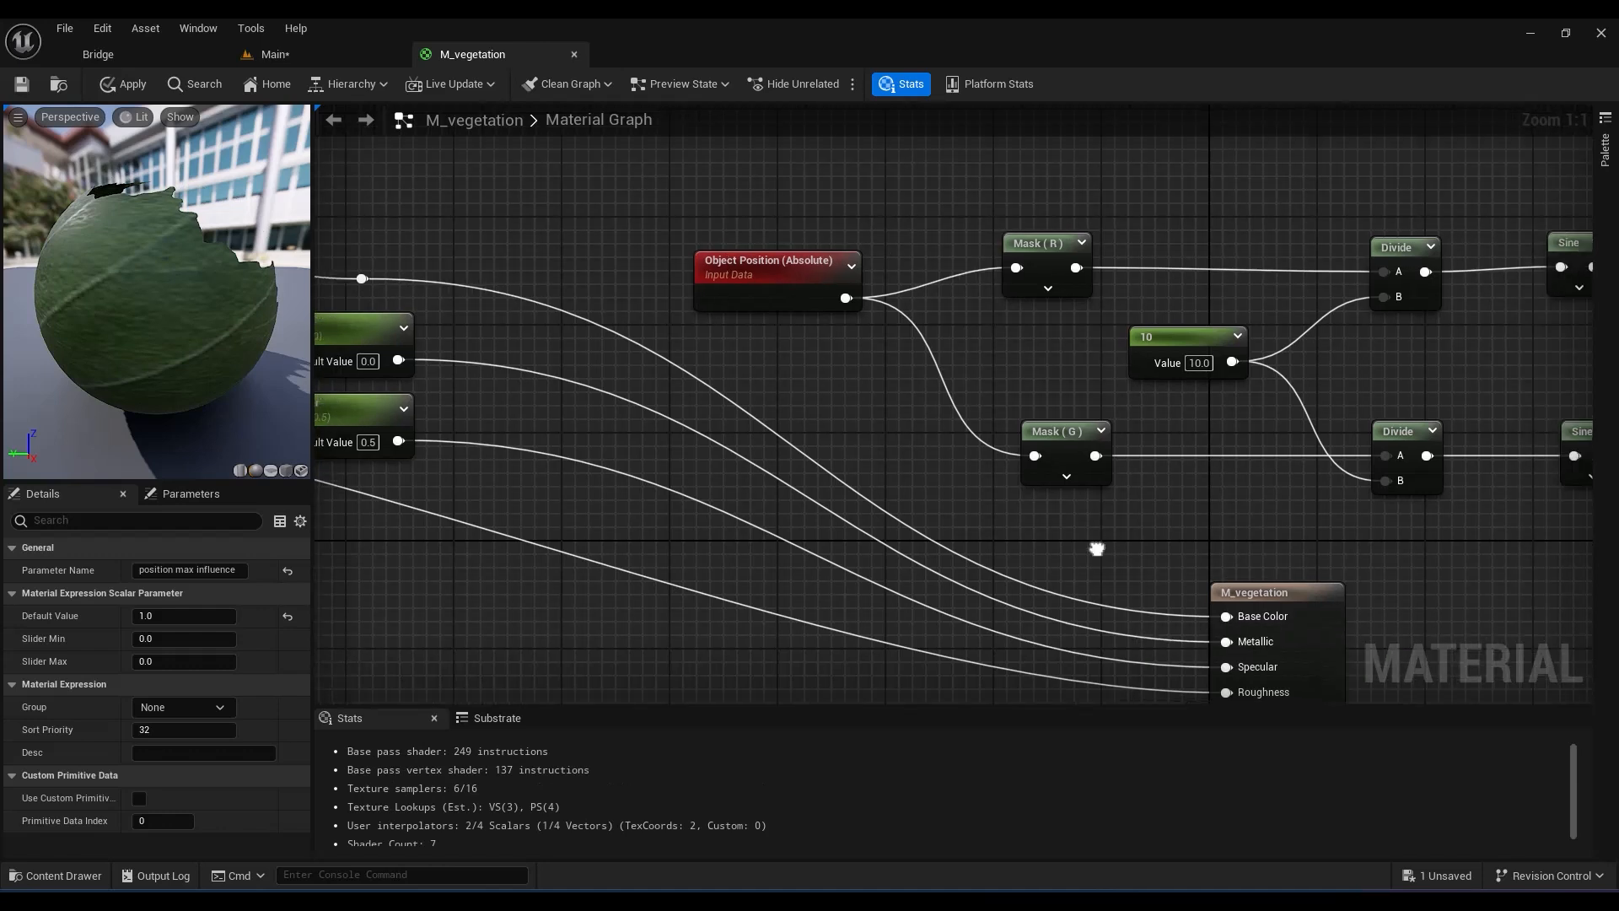
right_click_drag(991, 645, 1063, 350)
left_click_drag(1072, 299, 457, 607)
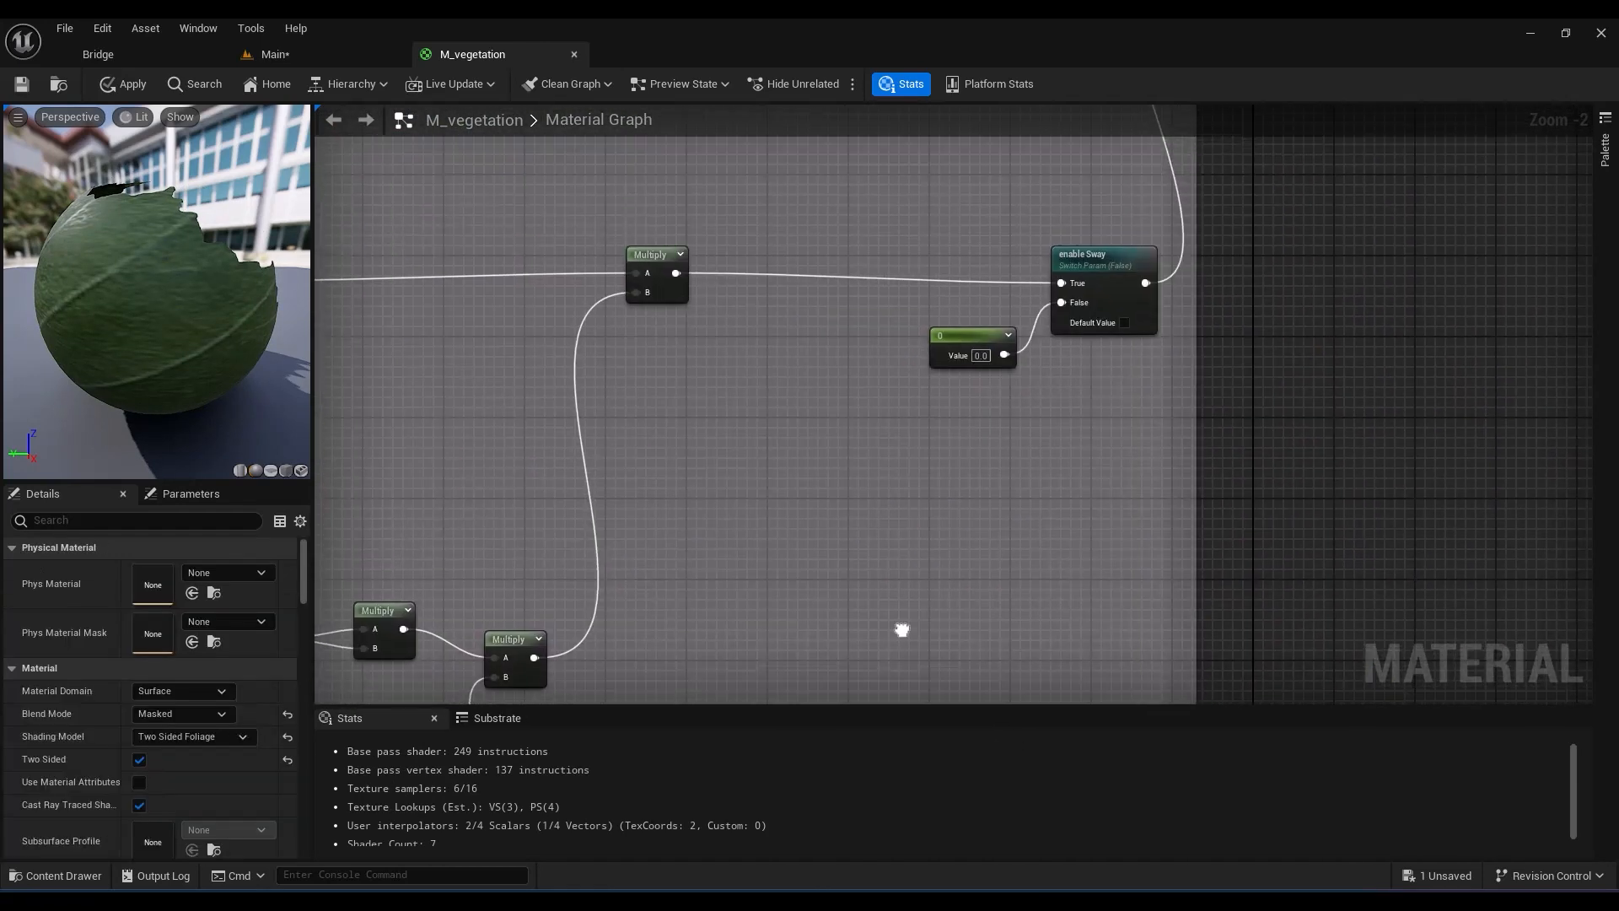
right_click_drag(899, 629, 899, 662)
scroll(851, 341, "up", 2)
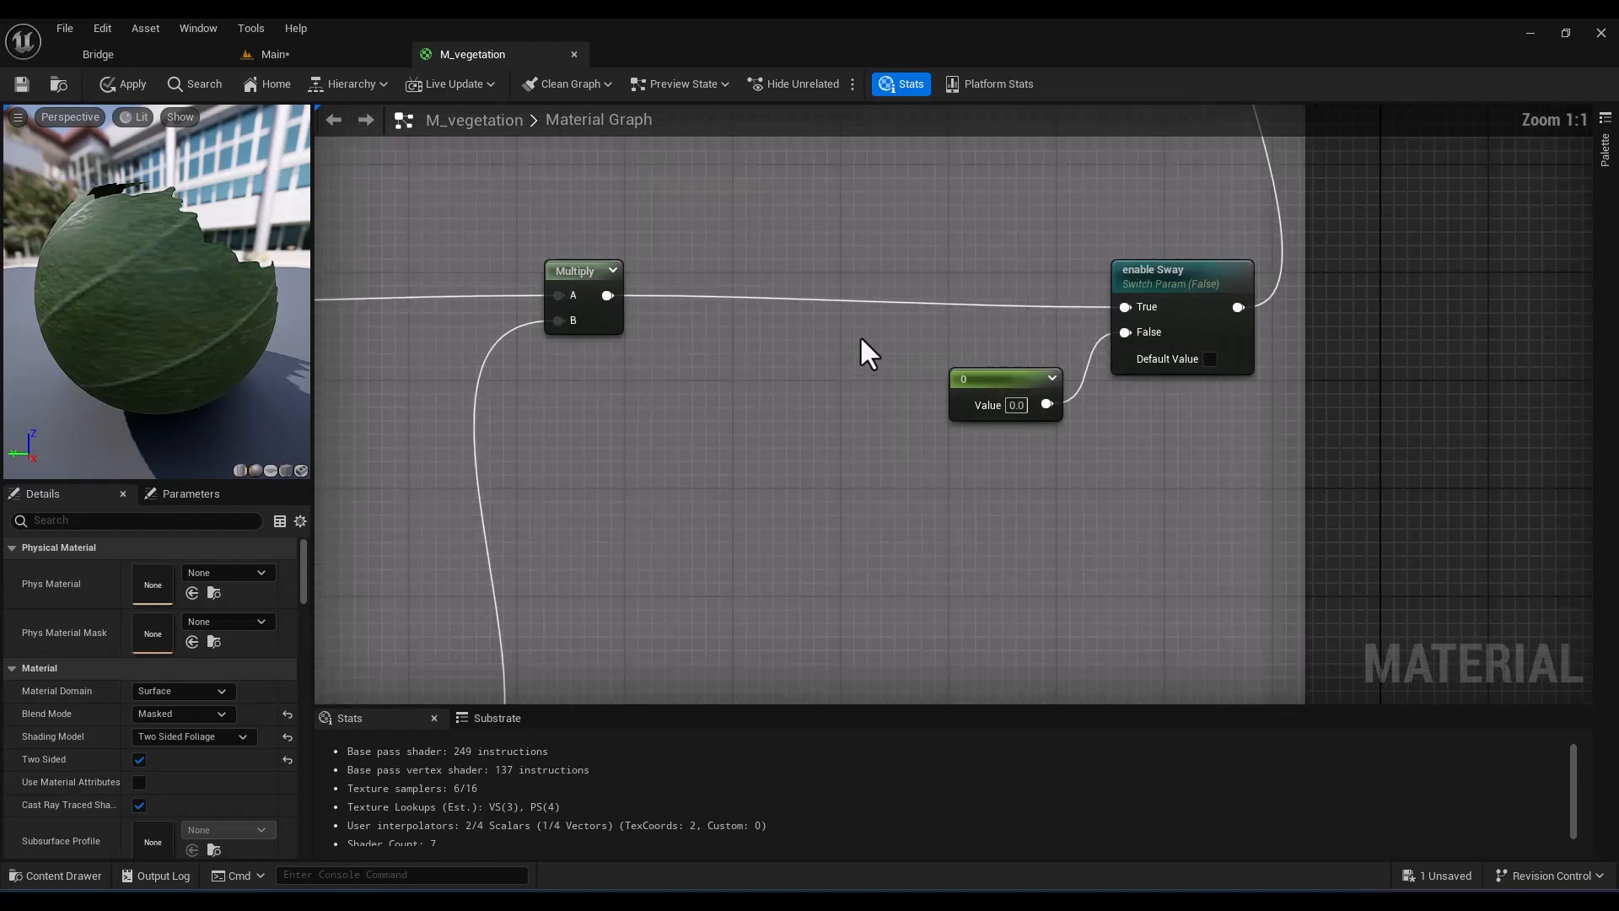
left_click(852, 341)
left_click_drag(607, 295, 1134, 305)
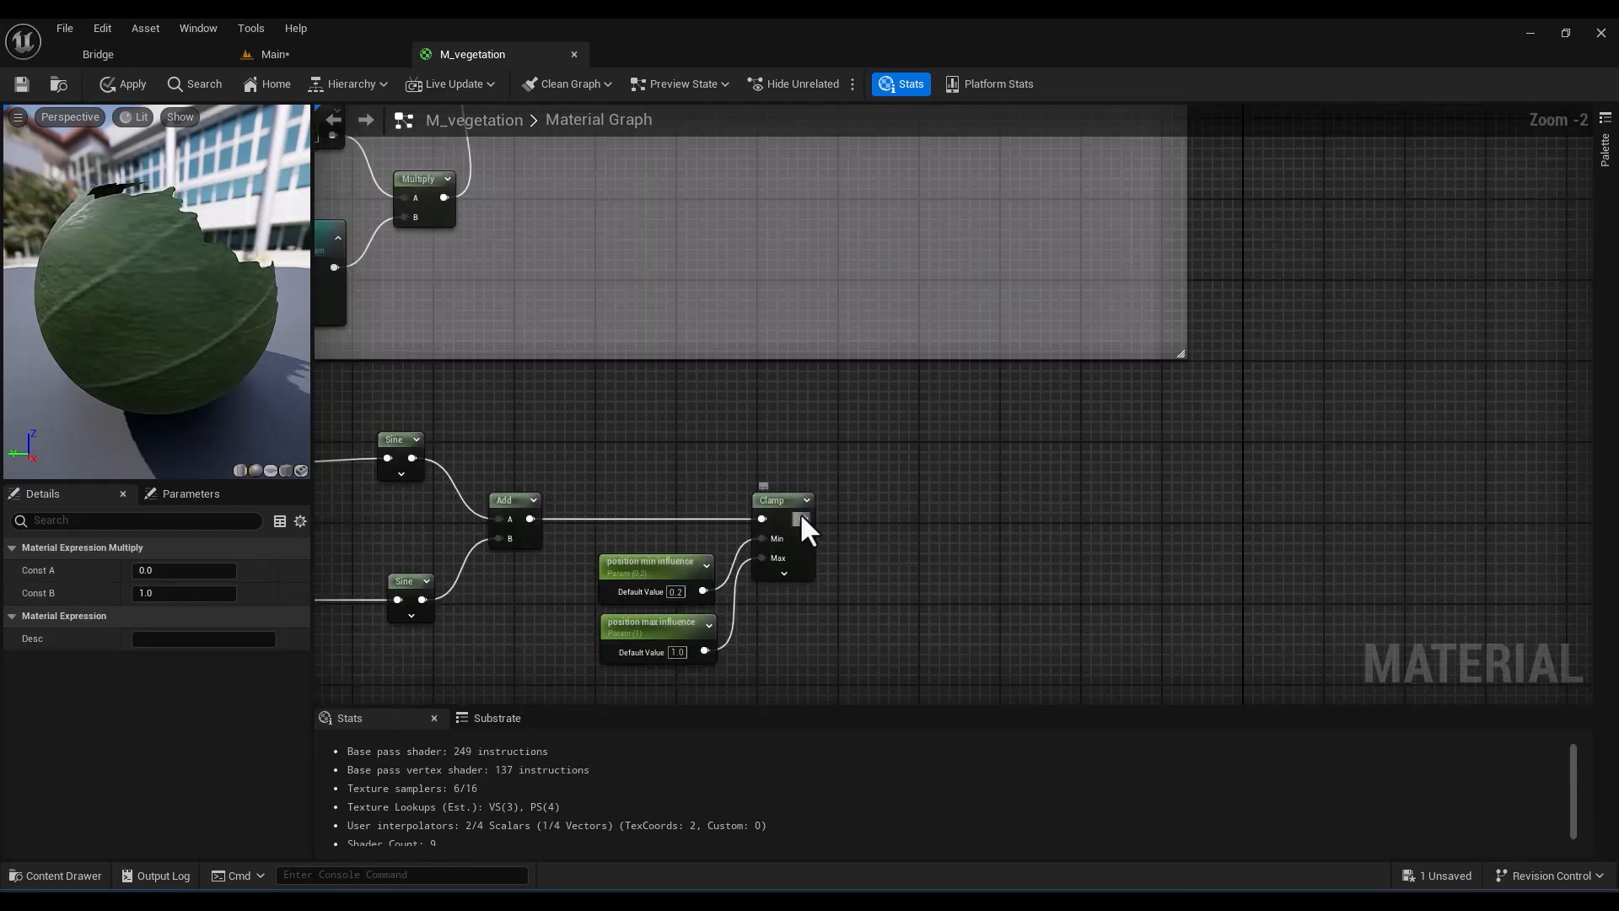
left_click_drag(800, 516, 836, 162)
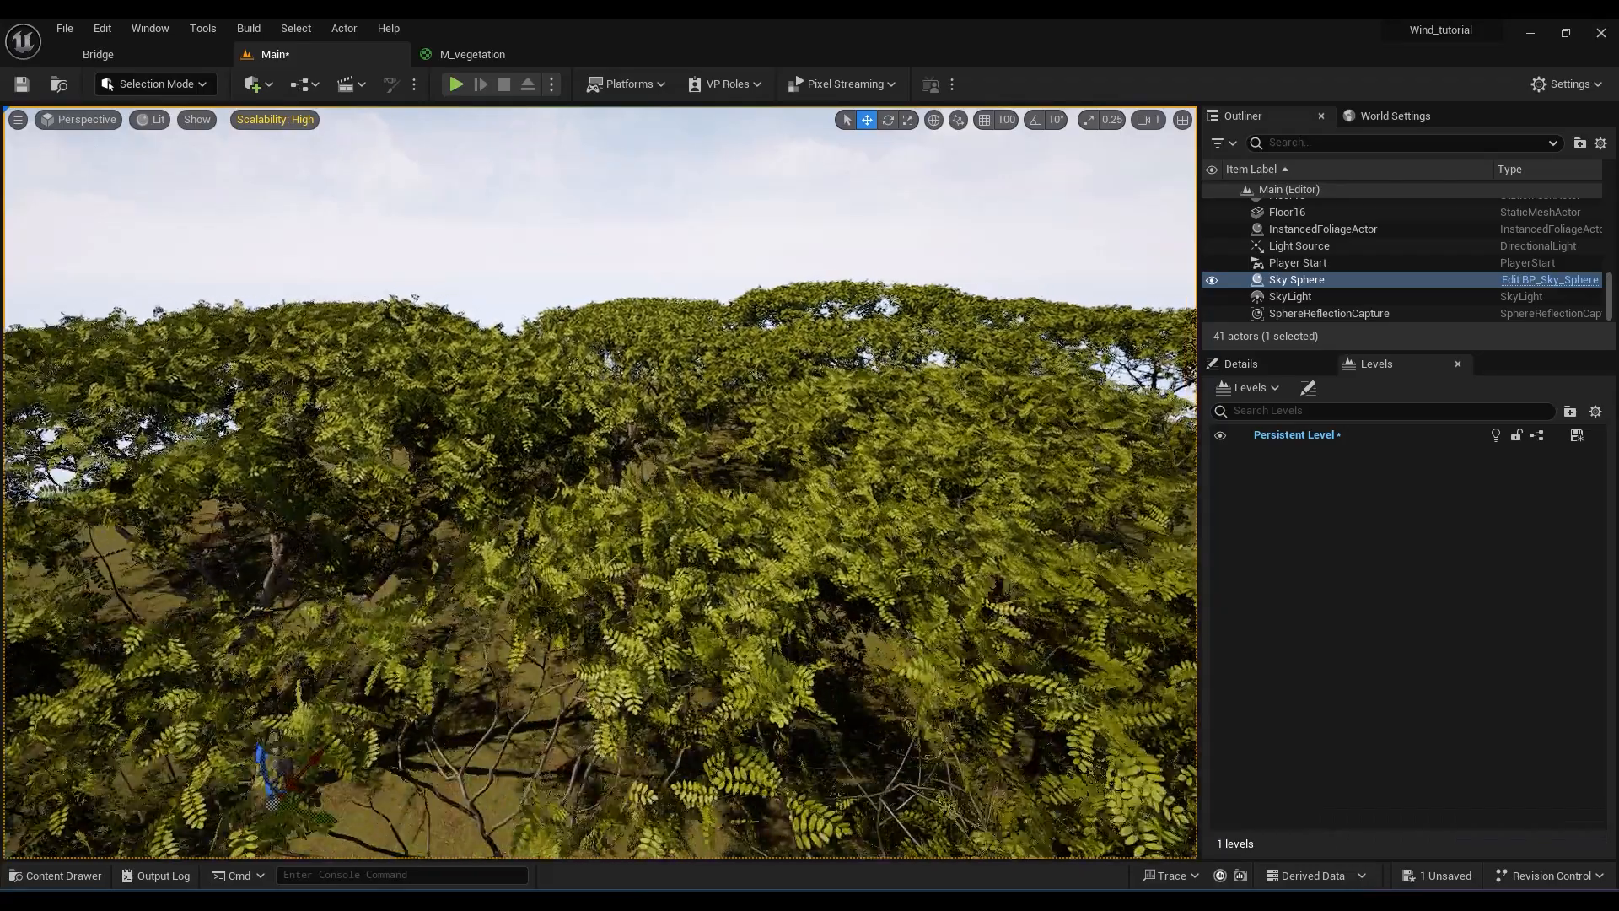